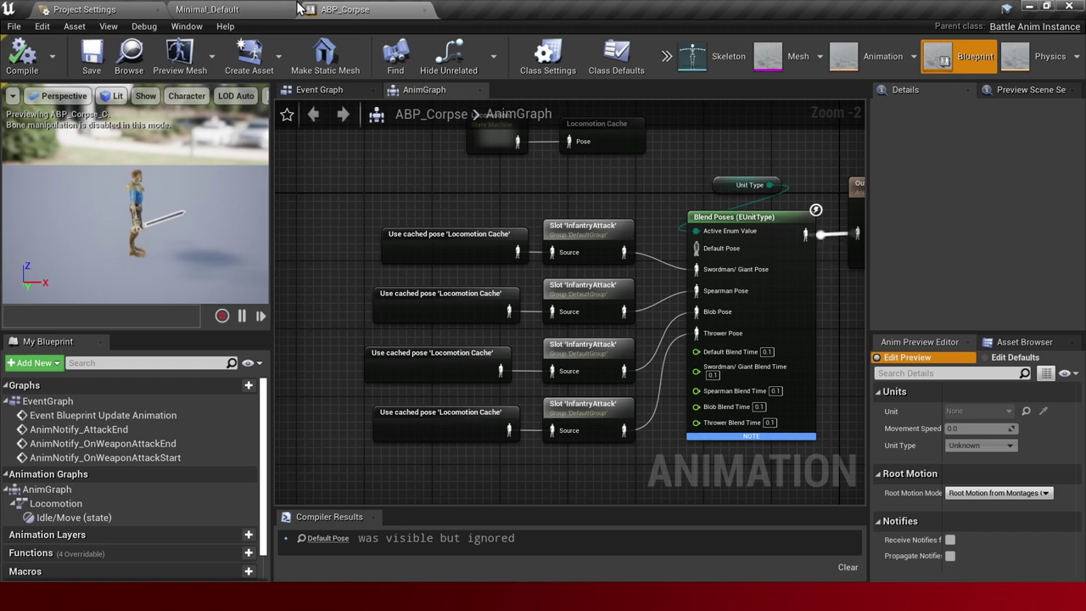
Select the InfantryAttack slot nodes and the Unit Type node in the ABP_Corpse AnimGraph
{"action": "left_click_drag", "start_coordinate": [356, 226], "coordinate": [536, 482]}
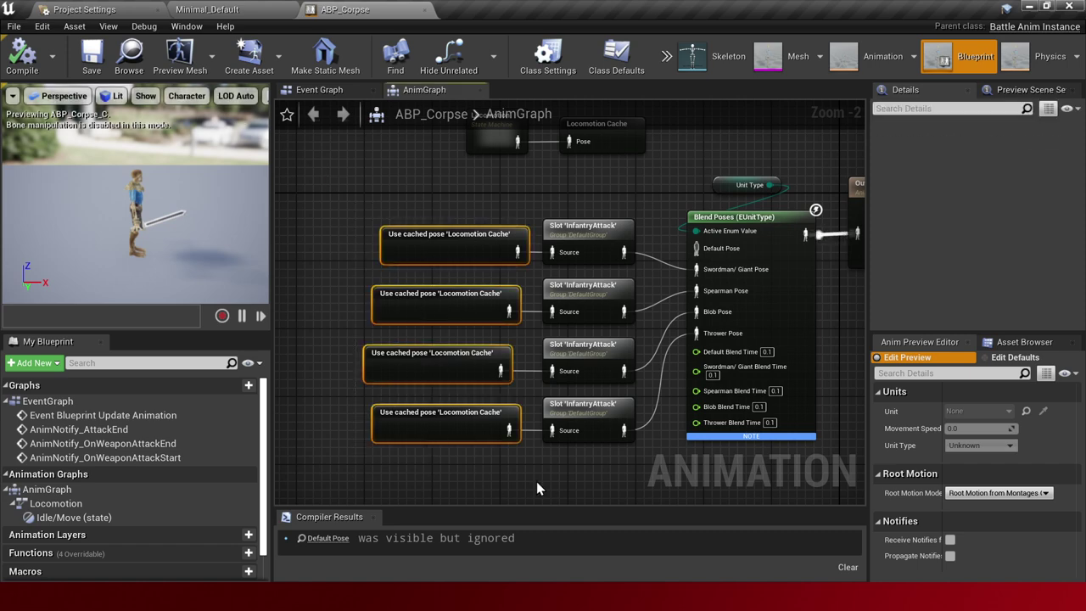
{"action": "mouse_move", "coordinate": [653, 450]}
{"action": "left_mouse_down"}
{"action": "mouse_move", "coordinate": [365, 186]}
{"action": "mouse_move", "coordinate": [636, 450]}
{"action": "left_mouse_up"}
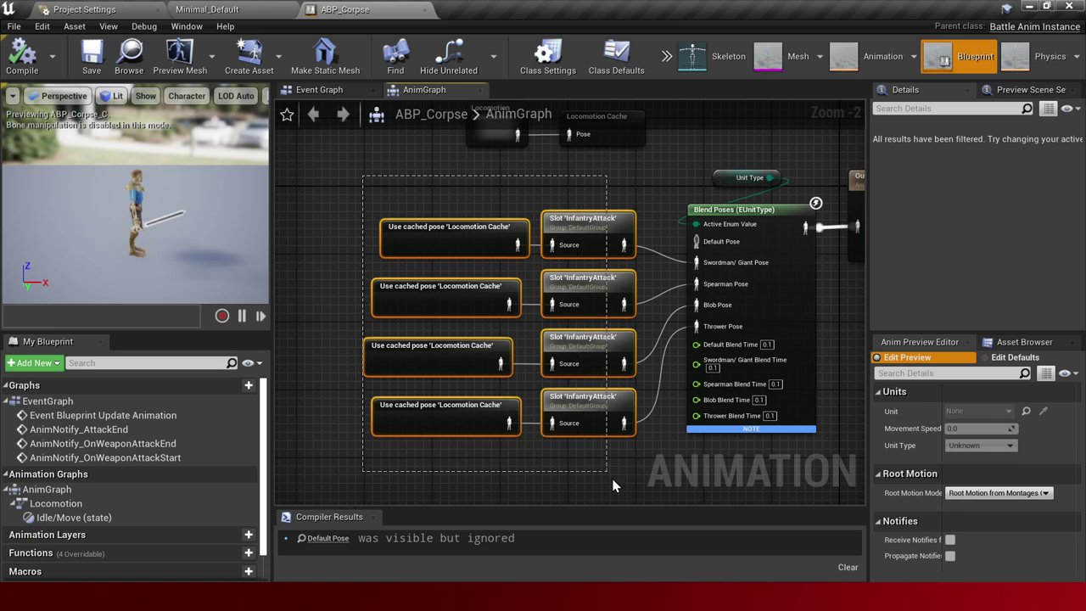
{"action": "left_click", "coordinate": [771, 253]}
{"action": "right_click_drag", "start_coordinate": [771, 253], "coordinate": [673, 239]}
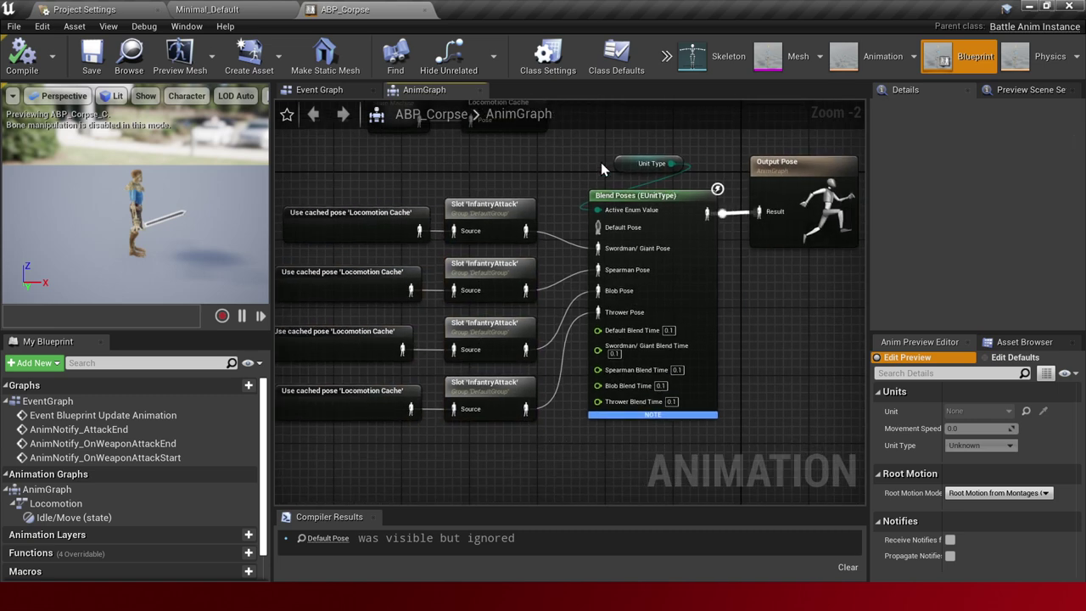
{"action": "left_click", "coordinate": [641, 163]}
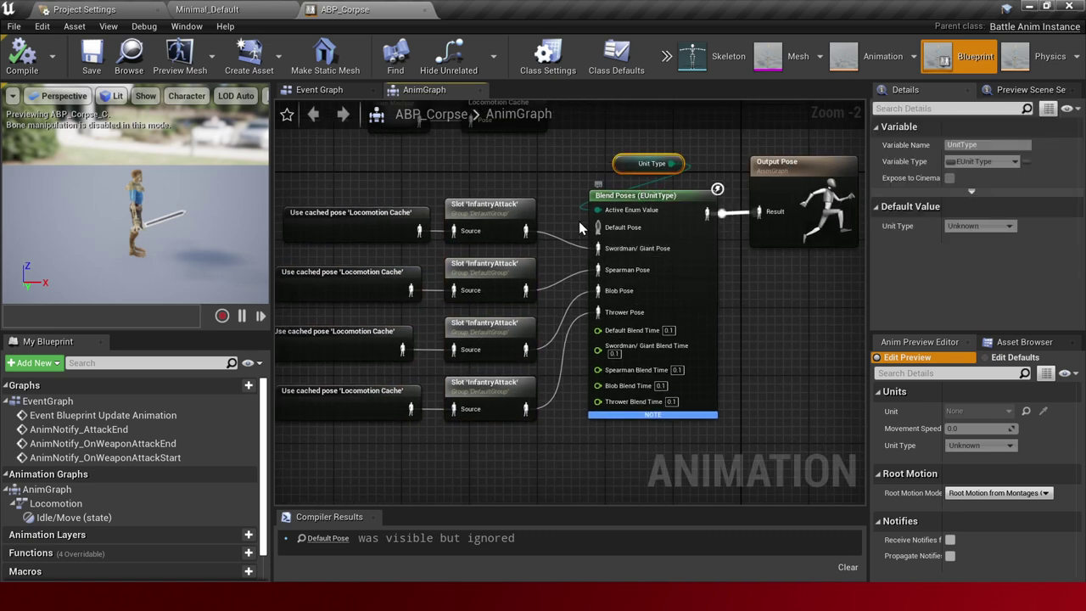
{"action": "left_click", "coordinate": [522, 271]}
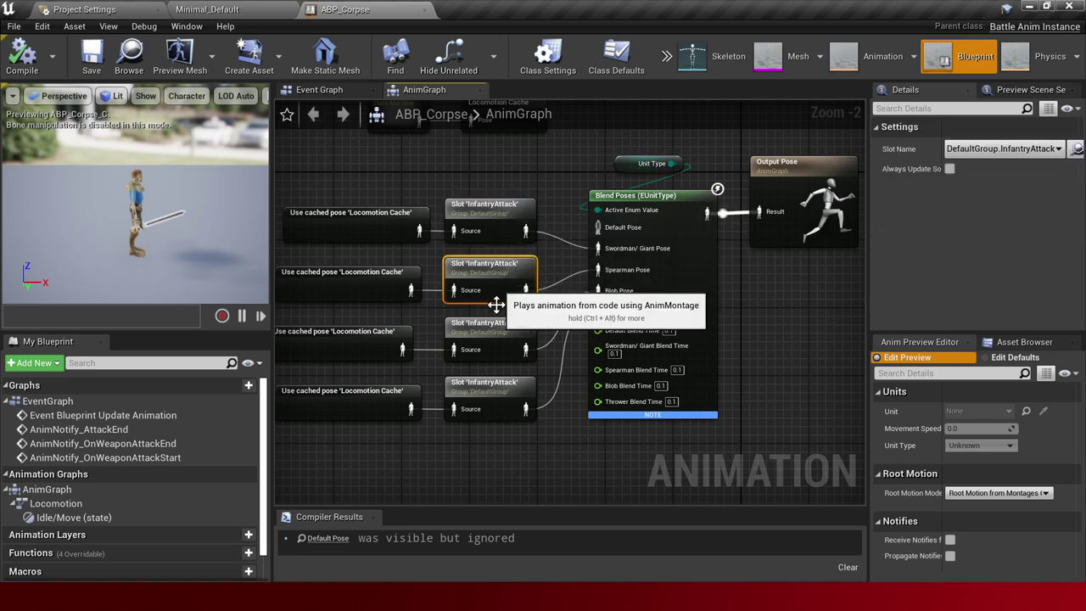
{"action": "left_click", "coordinate": [496, 335]}
{"action": "left_click", "coordinate": [501, 390]}
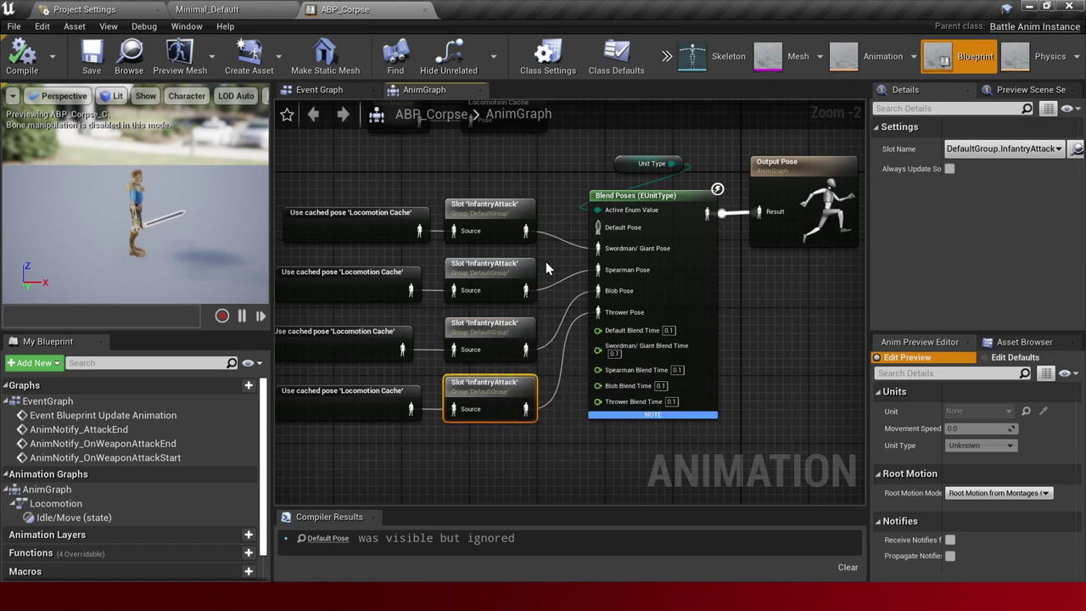
{"action": "left_click_drag", "start_coordinate": [546, 261], "coordinate": [527, 478]}
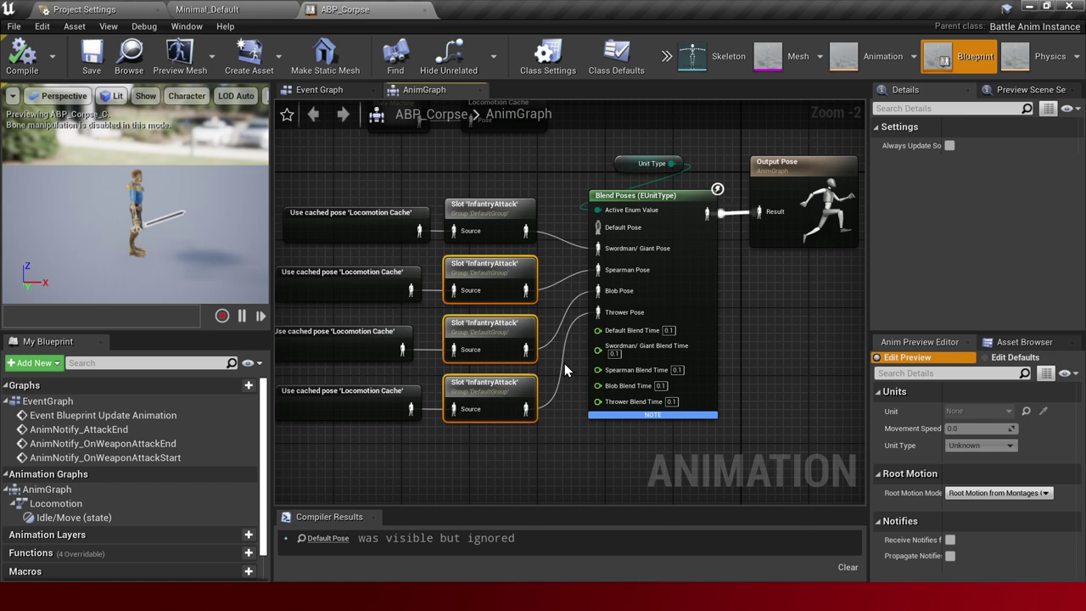
Realign the four Locomotion Cache cached-pose nodes that feed the slots
{"action": "left_click_drag", "start_coordinate": [357, 162], "coordinate": [533, 486]}
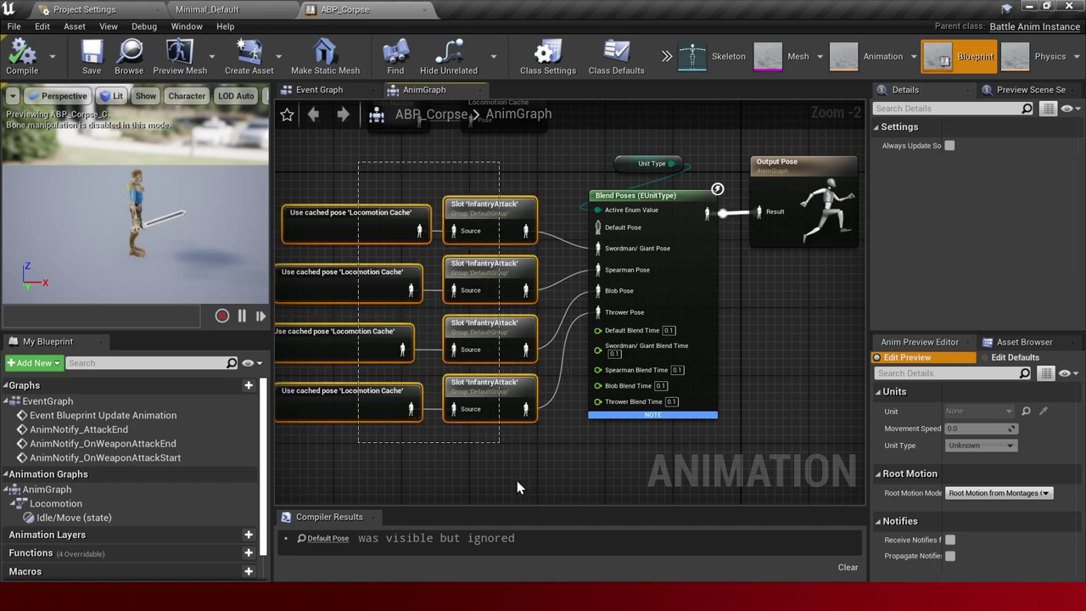
{"action": "left_click", "coordinate": [436, 416]}
{"action": "left_click", "coordinate": [363, 381]}
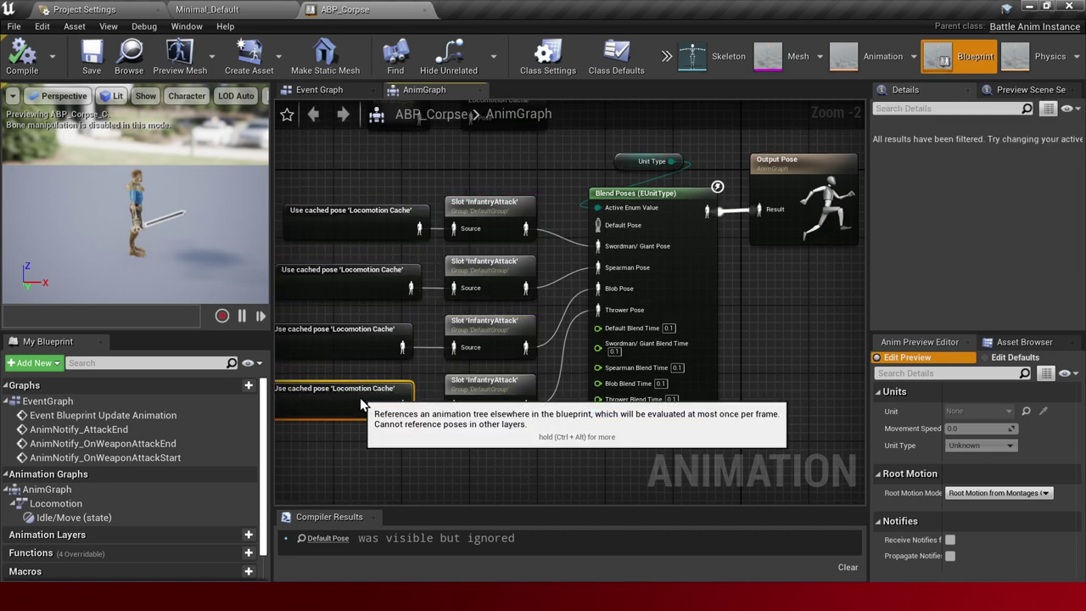
{"action": "left_click", "coordinate": [384, 288]}
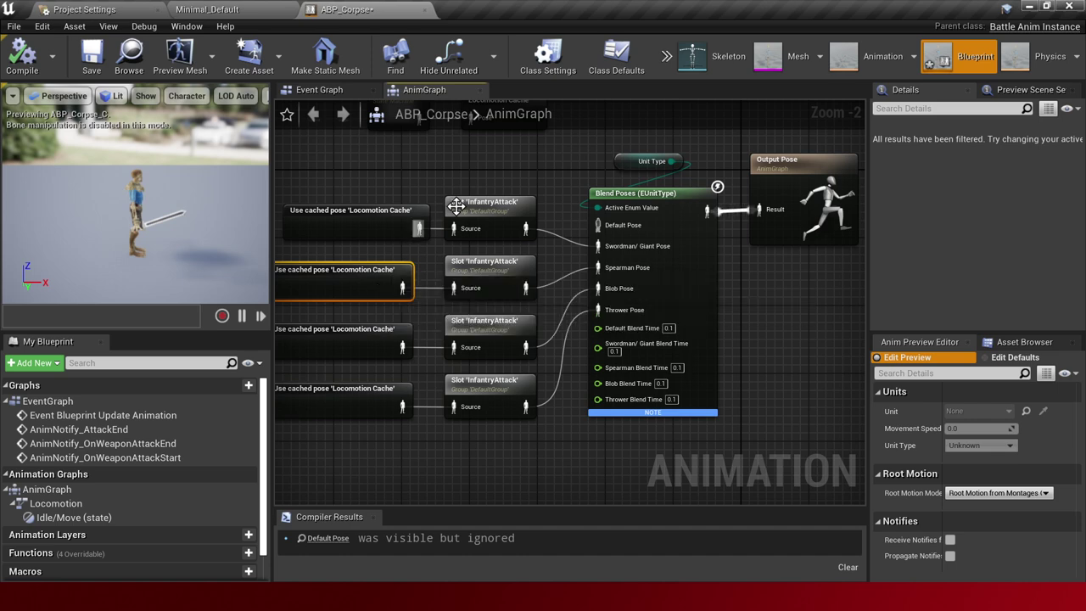
{"action": "left_click", "coordinate": [383, 236]}
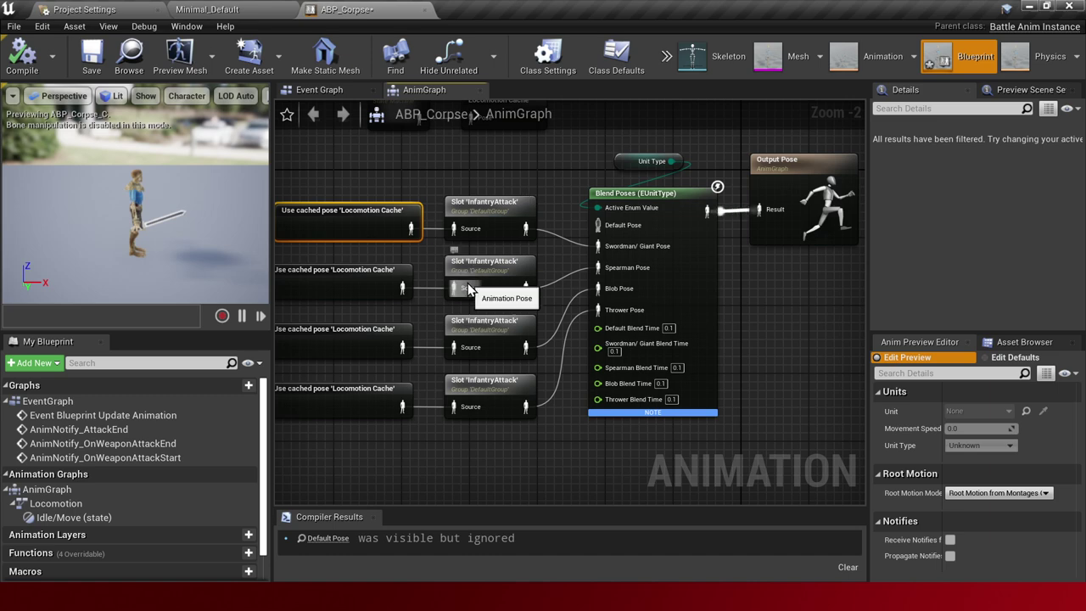
Compile ABP_Corpse, then switch to the Minimal_Default level and select its Floor actor
{"action": "left_click", "coordinate": [22, 53]}
{"action": "left_click", "coordinate": [207, 9]}
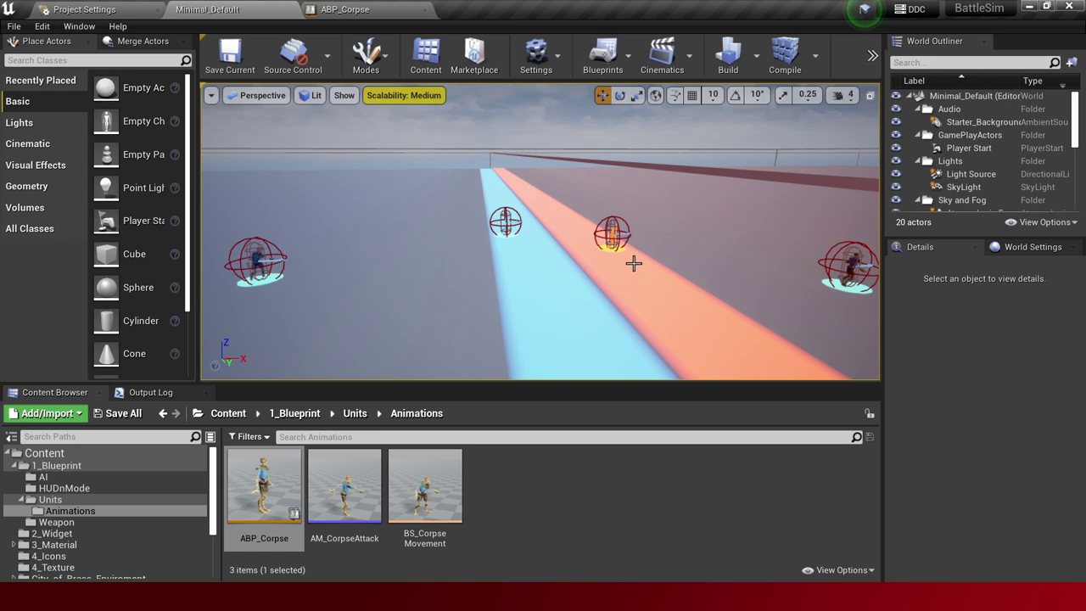
{"action": "right_click_drag", "start_coordinate": [756, 254], "coordinate": [746, 255]}
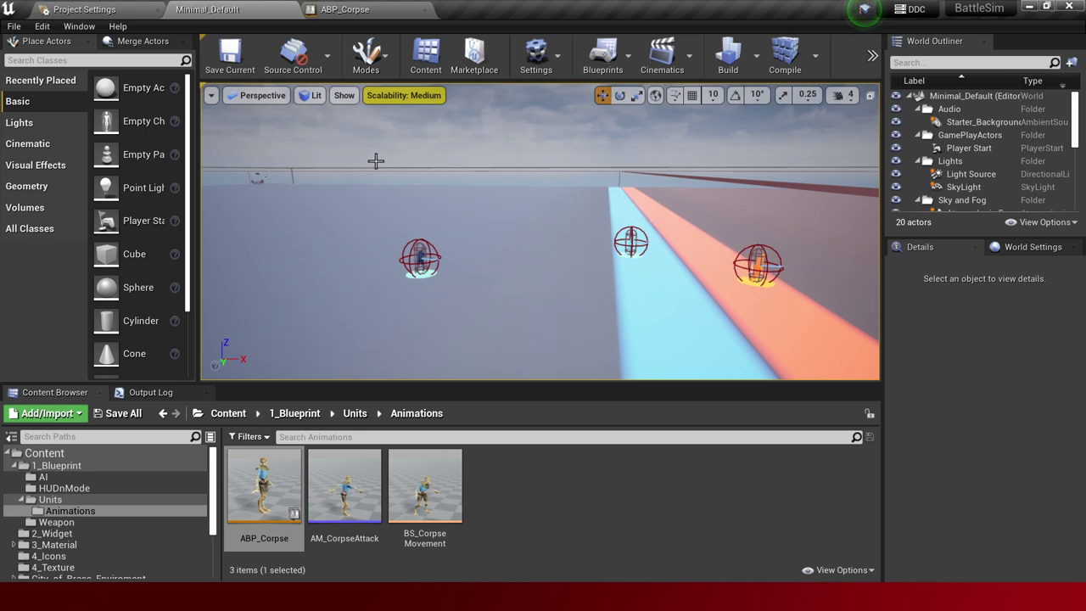
{"action": "left_click", "coordinate": [567, 223]}
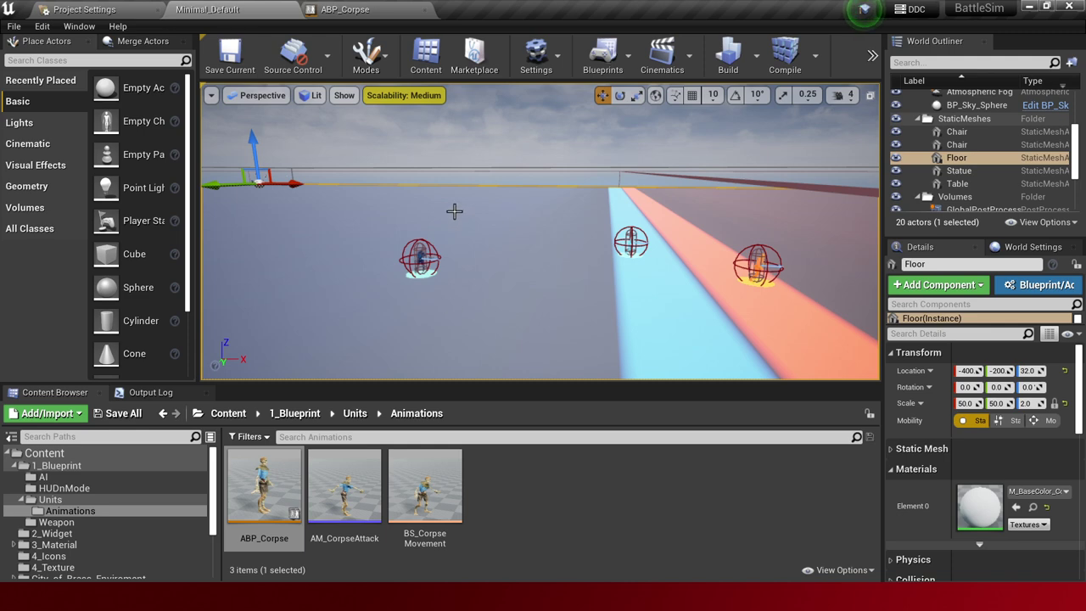
{"action": "left_click_drag", "start_coordinate": [553, 279], "coordinate": [565, 216]}
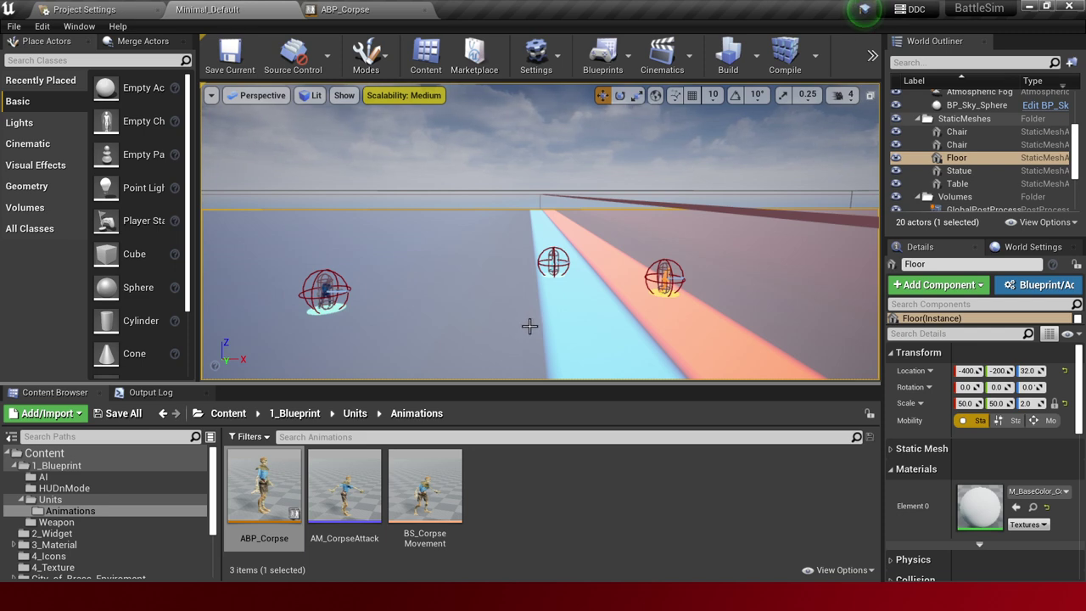
Play Minimal_Default in the editor, spawn four units, then stop the play session
{"action": "key", "text": "alt+p"}
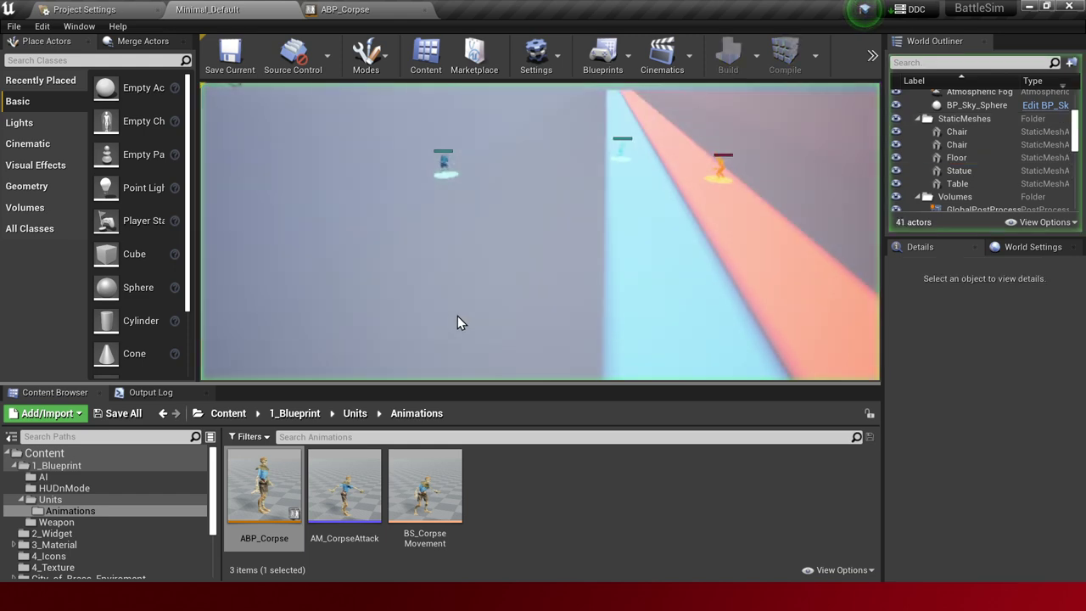
{"action": "left_click", "coordinate": [399, 265]}
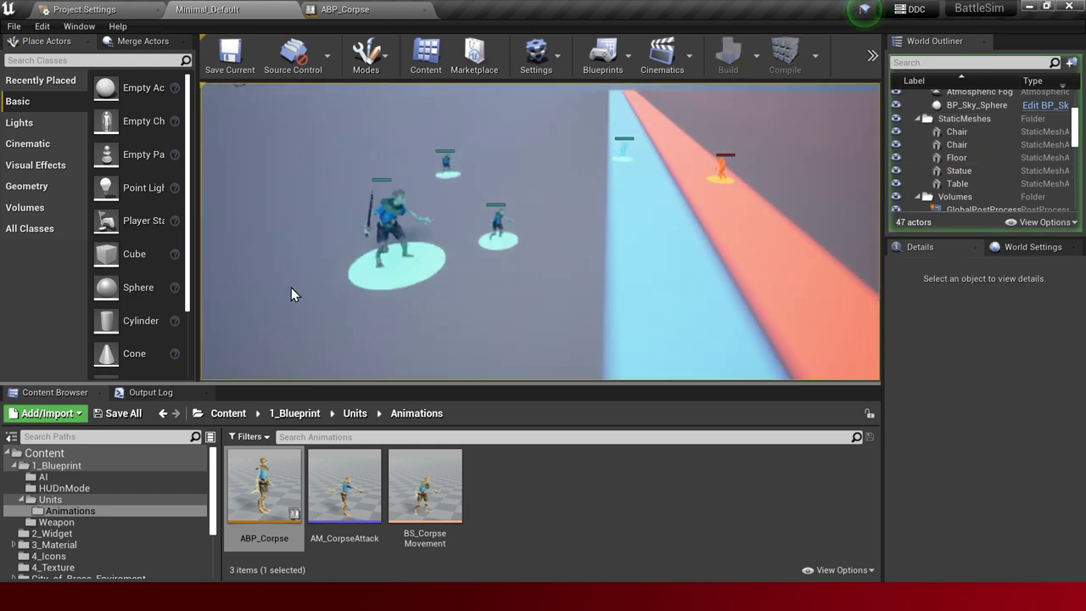
{"action": "left_click", "coordinate": [268, 284]}
{"action": "left_click", "coordinate": [402, 337]}
{"action": "left_click", "coordinate": [547, 315]}
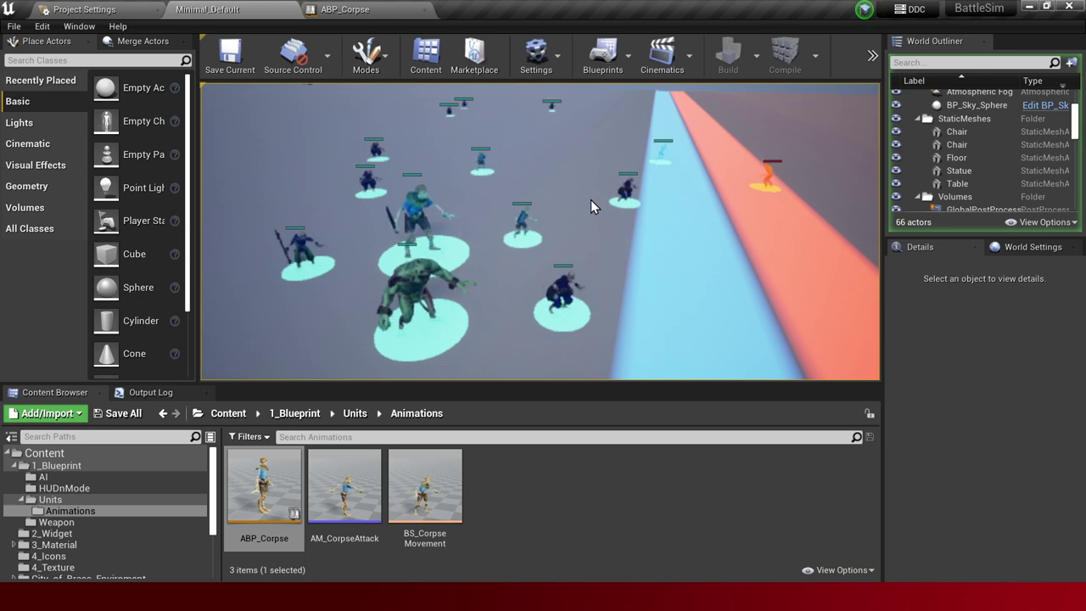
{"action": "key", "text": "Escape"}
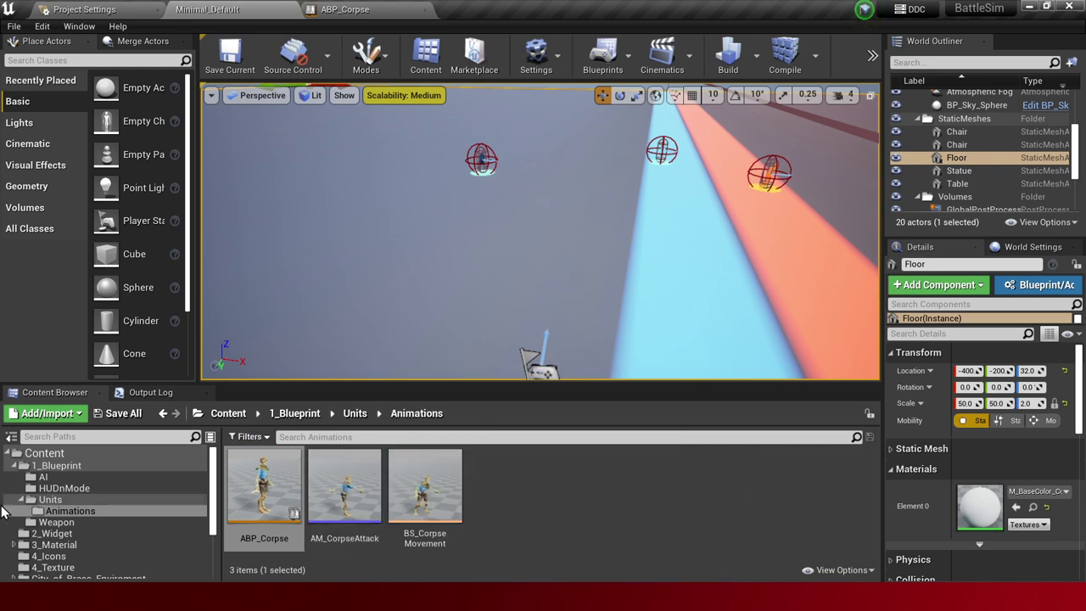
Open the Units folder and its 2_Widget subfolder in the Content Browser
{"action": "left_click", "coordinate": [22, 502]}
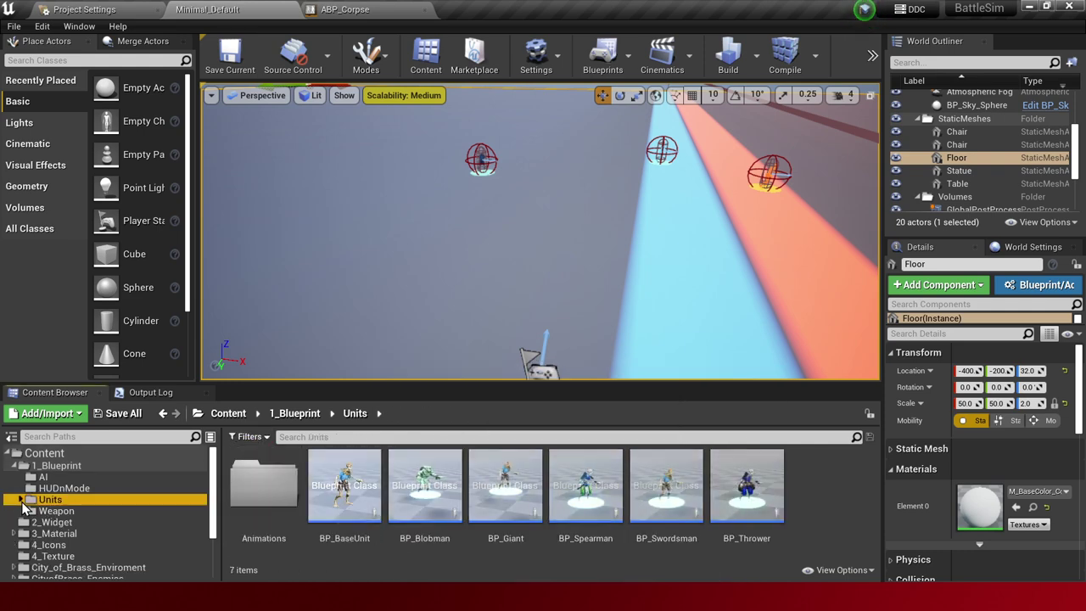
{"action": "left_click", "coordinate": [152, 526]}
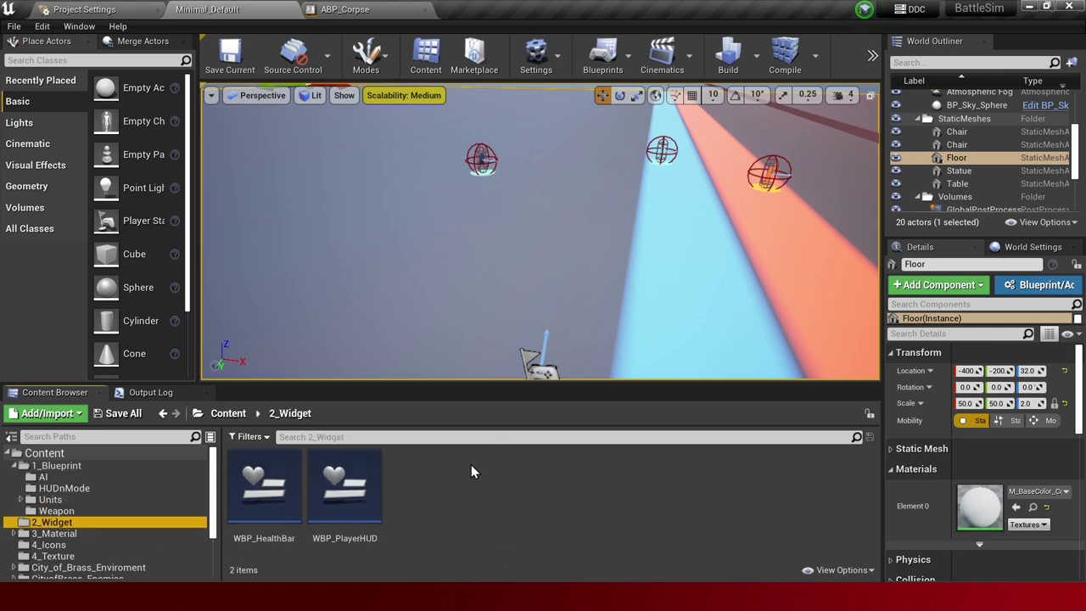
{"action": "left_click", "coordinate": [479, 516]}
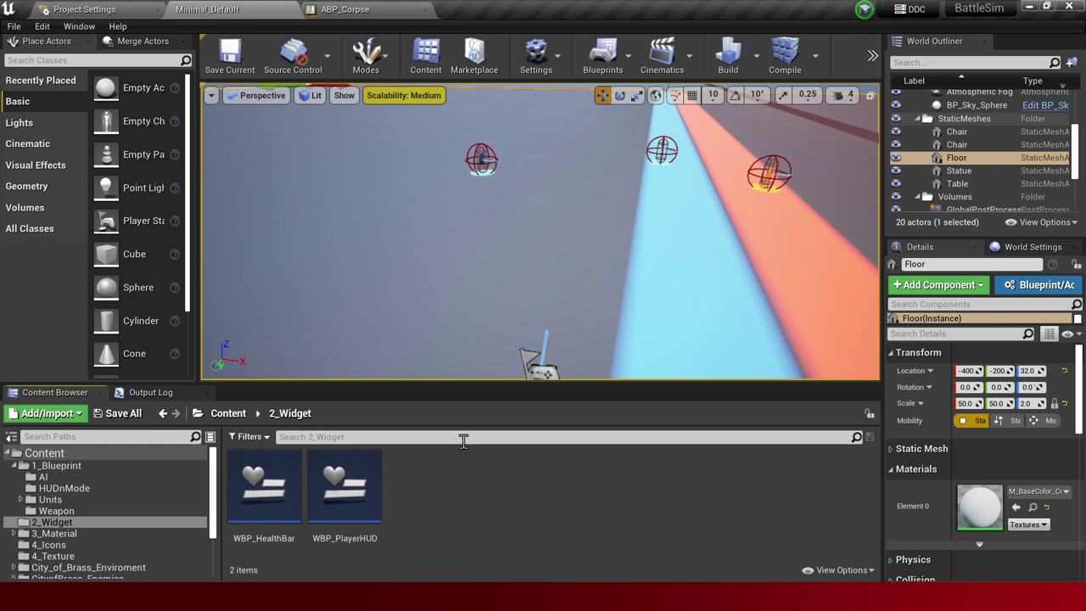
Create a Widget Blueprint named WBP_Card in the 2_Widget folder
{"action": "right_click", "coordinate": [437, 494]}
{"action": "mouse_move", "coordinate": [488, 478]}
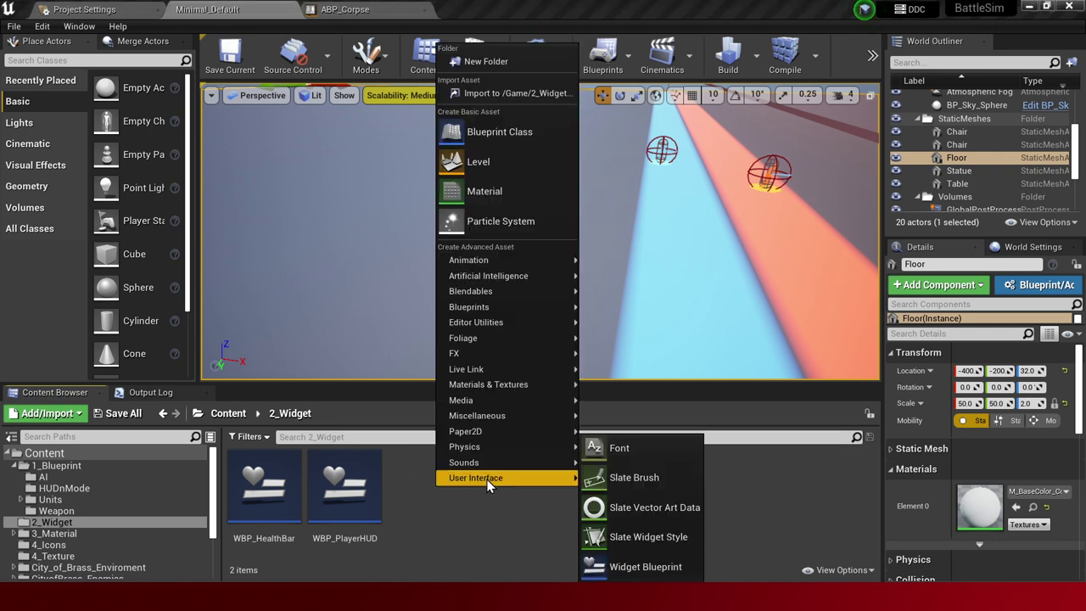
{"action": "left_click", "coordinate": [664, 564]}
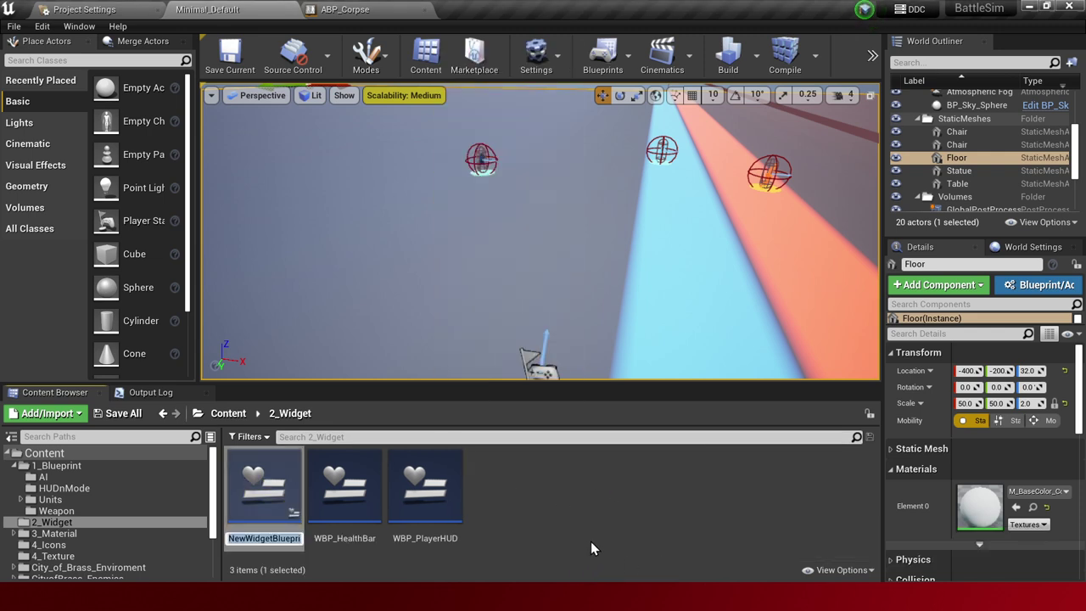
{"action": "type", "text": "WBP_"}
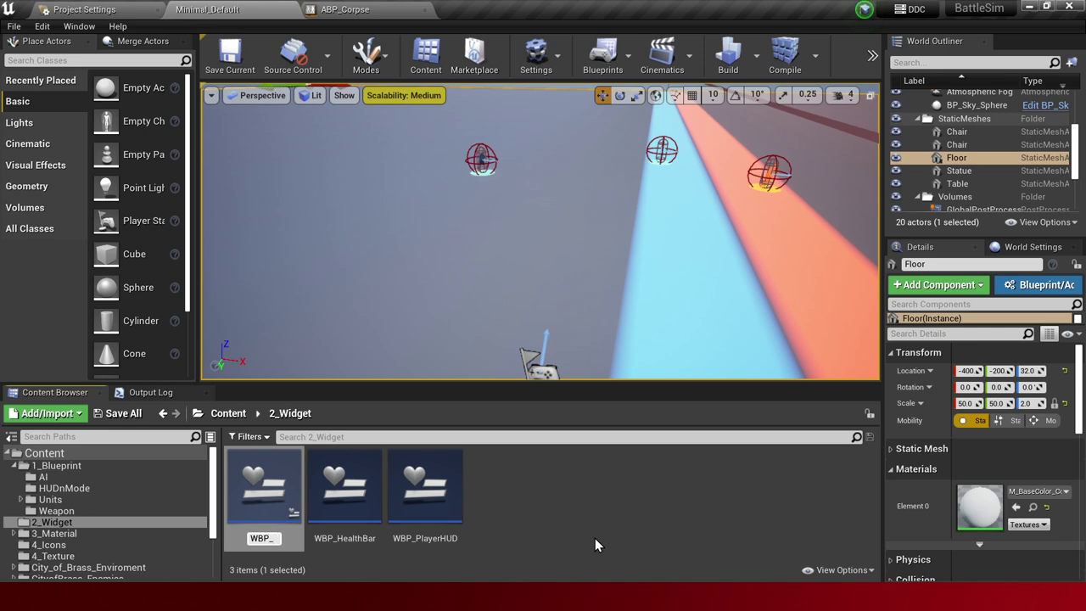
{"action": "type", "text": "Car"}
{"action": "type", "text": "d"}
{"action": "key", "text": "Return"}
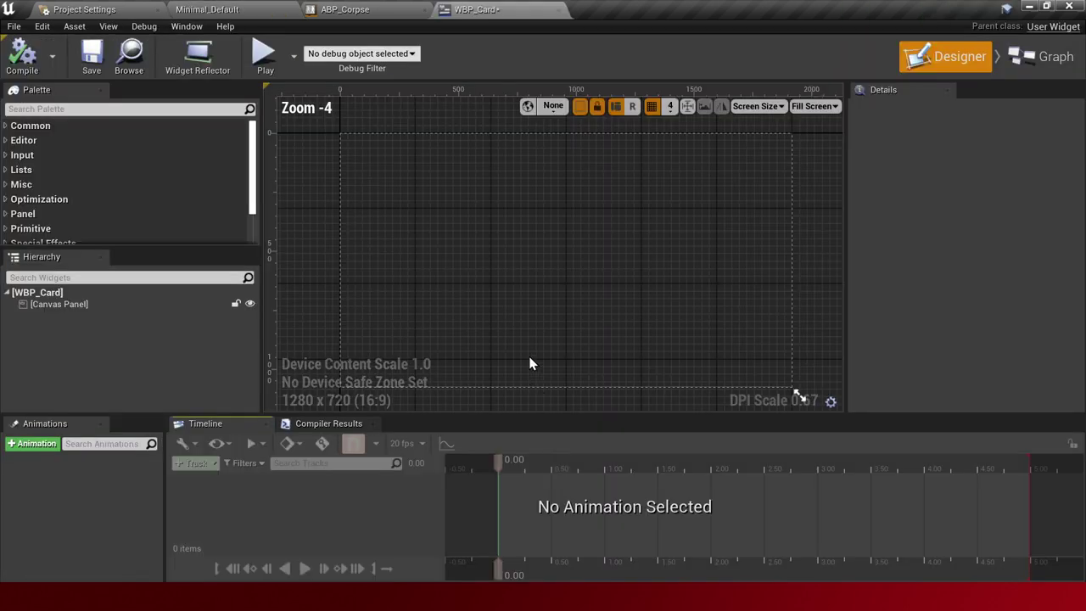
Delete WBP_Card's Canvas Panel and set a Custom 220 × 354 preview size
{"action": "left_click", "coordinate": [509, 322]}
{"action": "key", "text": "Delete"}
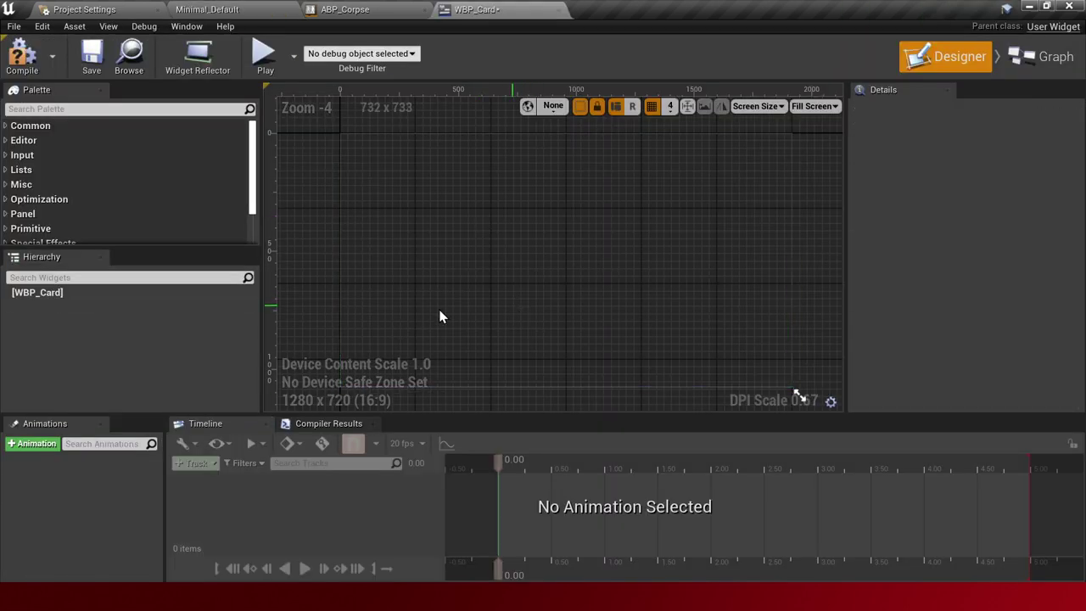
{"action": "left_click", "coordinate": [829, 108]}
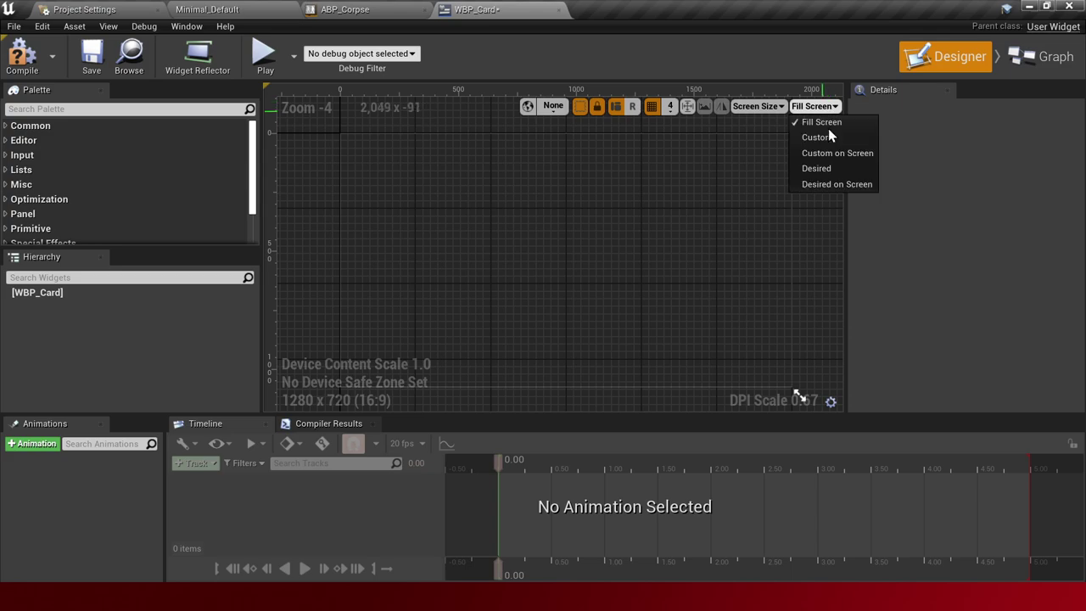
{"action": "left_click", "coordinate": [833, 135]}
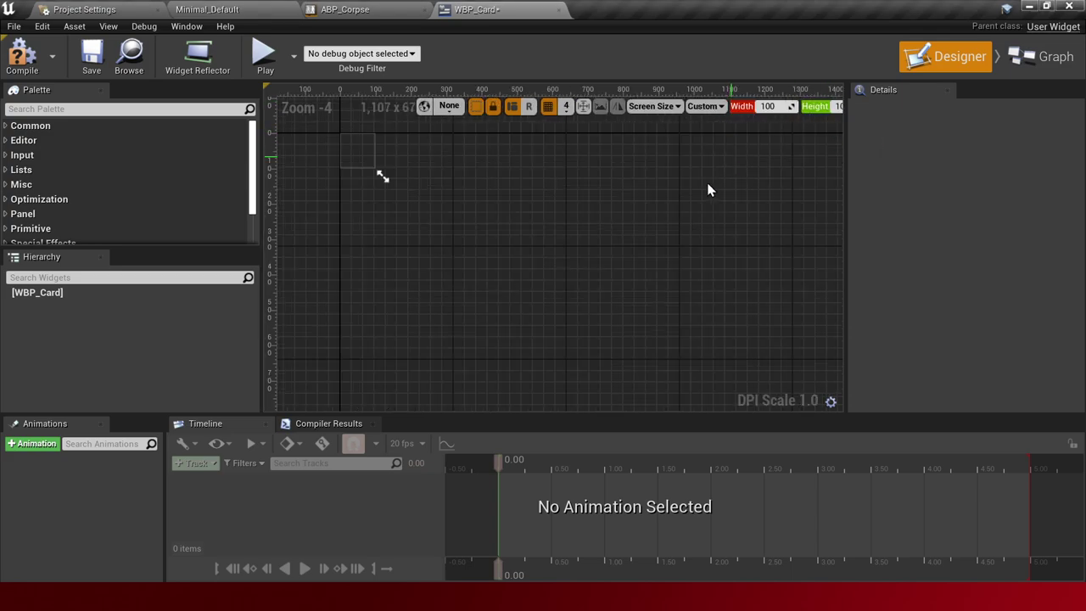
{"action": "right_click_drag", "start_coordinate": [446, 178], "coordinate": [514, 301]}
{"action": "mouse_move", "coordinate": [452, 299]}
{"action": "left_mouse_down"}
{"action": "mouse_move", "coordinate": [501, 371]}
{"action": "mouse_move", "coordinate": [518, 344]}
{"action": "left_mouse_up"}
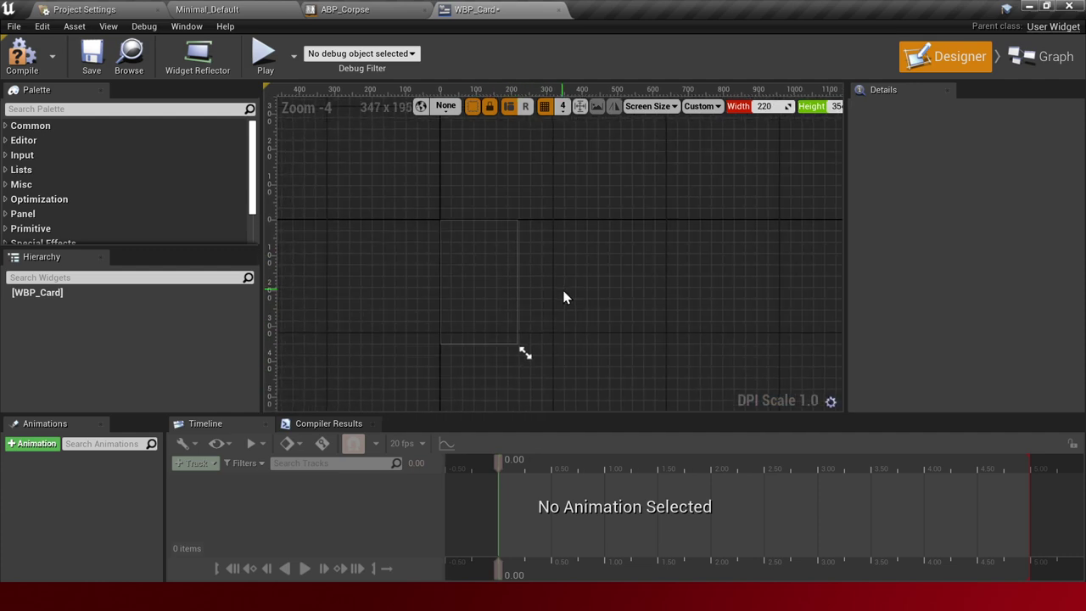
Add an Overlay as WBP_Card's root panel and place an Image widget inside it
{"action": "left_click", "coordinate": [6, 128]}
{"action": "left_click", "coordinate": [61, 109]}
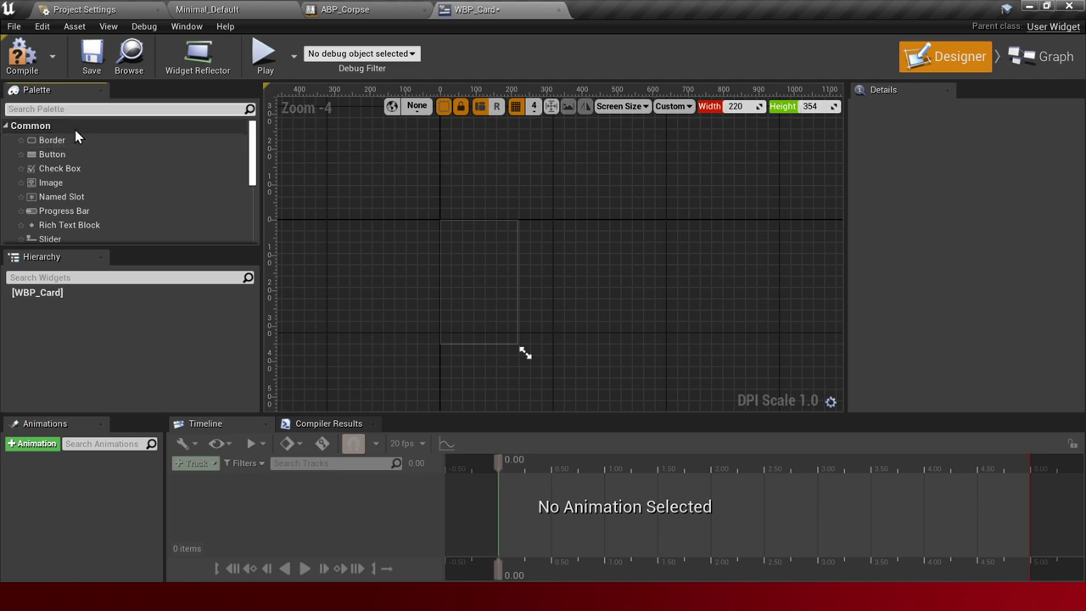
{"action": "type", "text": "overlap"}
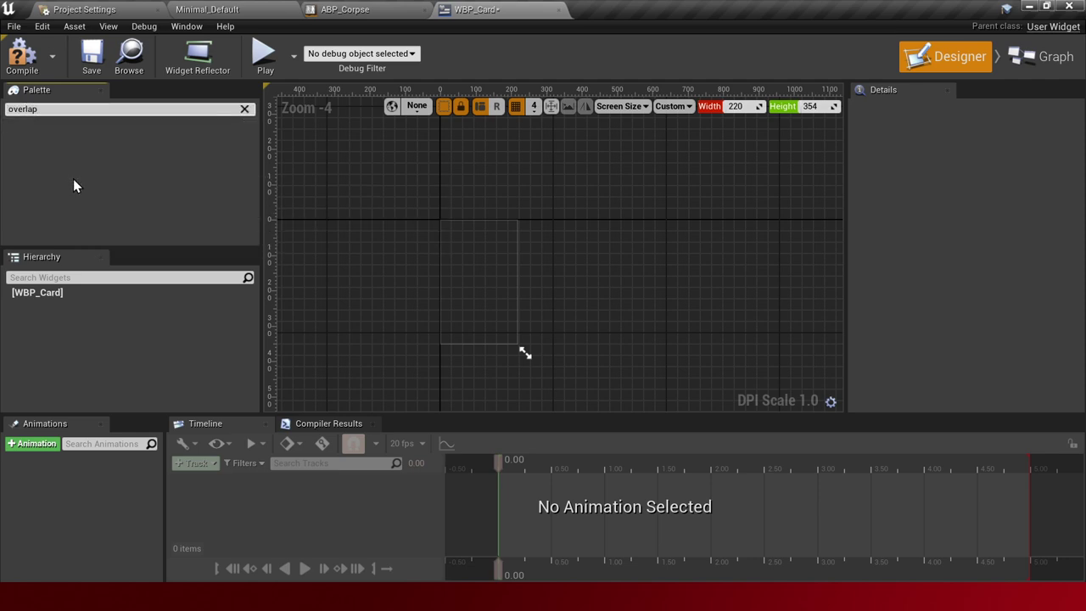
{"action": "key", "text": "BackSpace"}
{"action": "left_click_drag", "start_coordinate": [50, 141], "coordinate": [58, 292]}
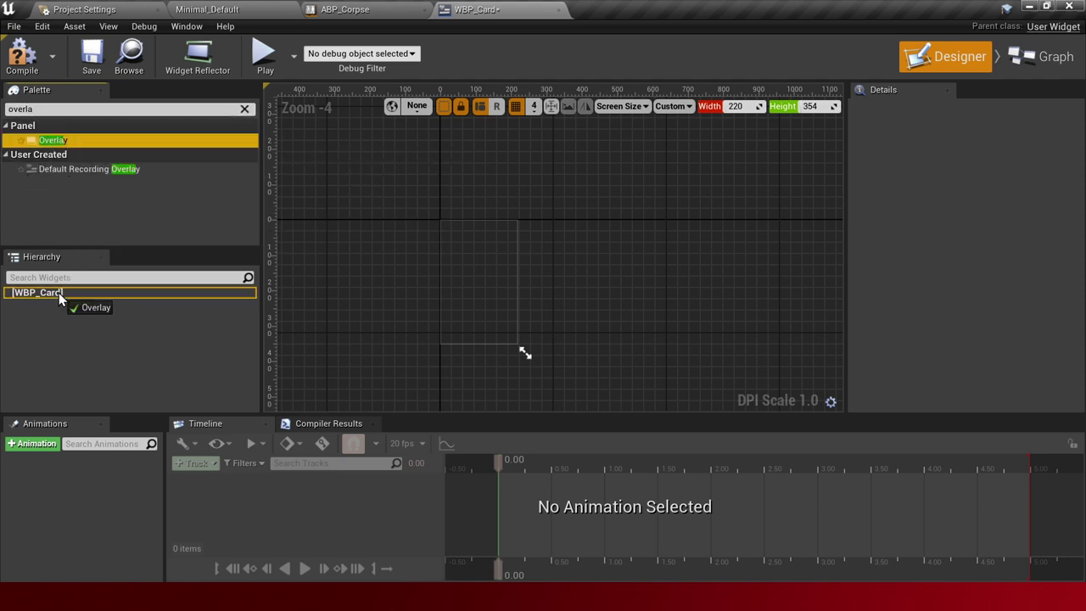
{"action": "left_click", "coordinate": [244, 109]}
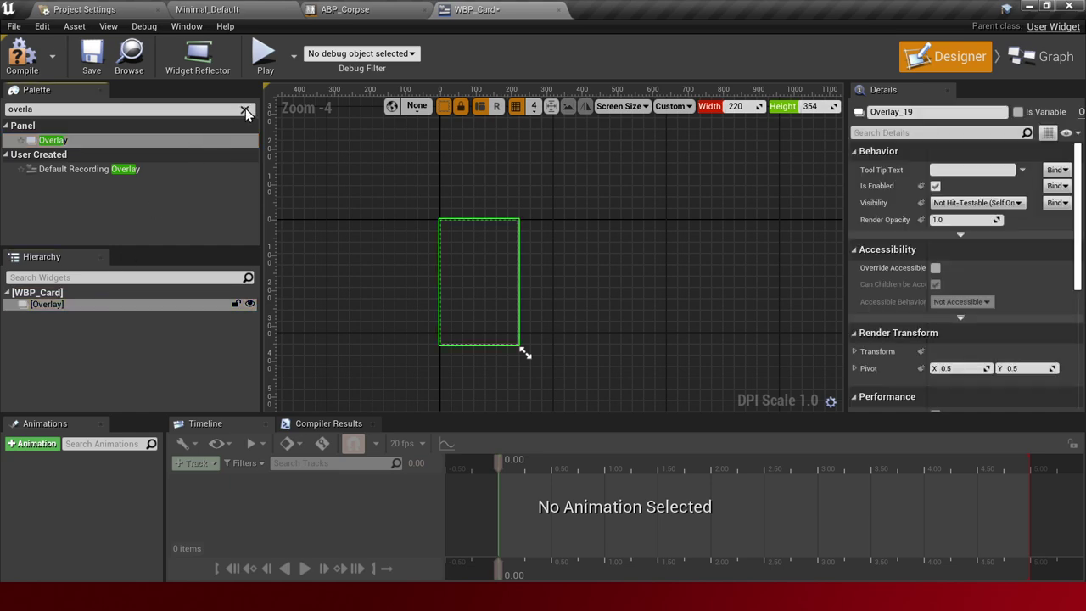
{"action": "left_click_drag", "start_coordinate": [72, 183], "coordinate": [67, 314]}
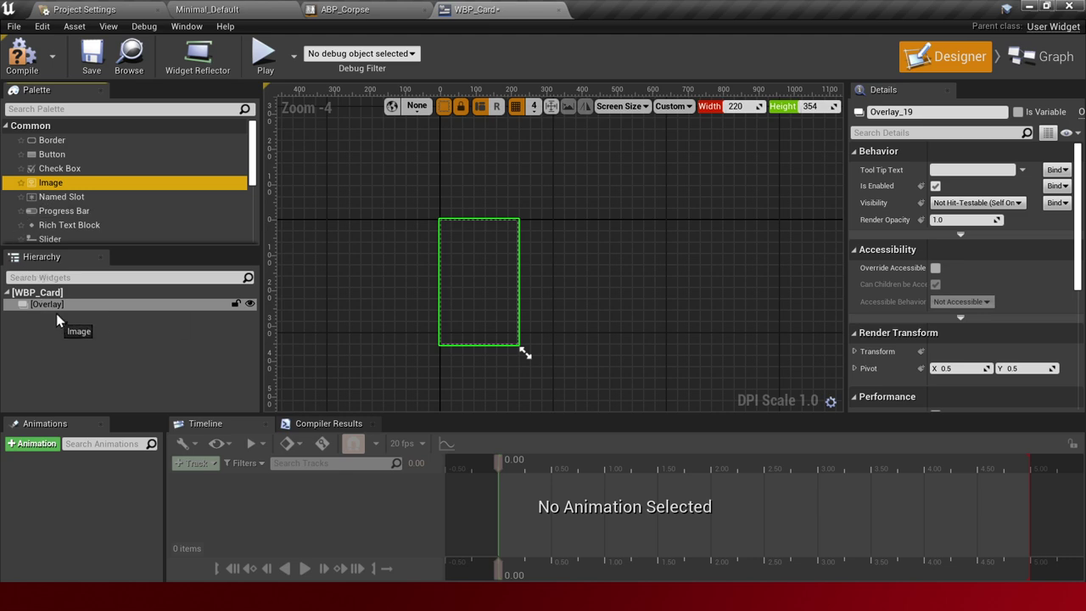
Set the image's horizontal and vertical alignment to Fill
{"action": "left_click", "coordinate": [999, 189]}
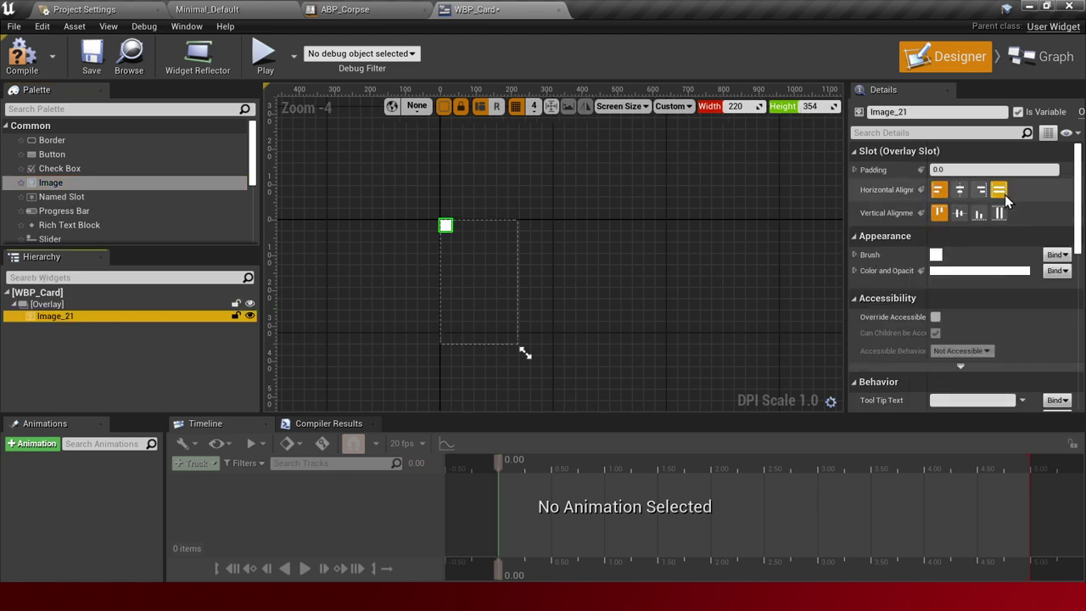
{"action": "left_click", "coordinate": [999, 213]}
{"action": "scroll", "coordinate": [681, 262], "scroll_direction": "up", "scroll_amount": 1}
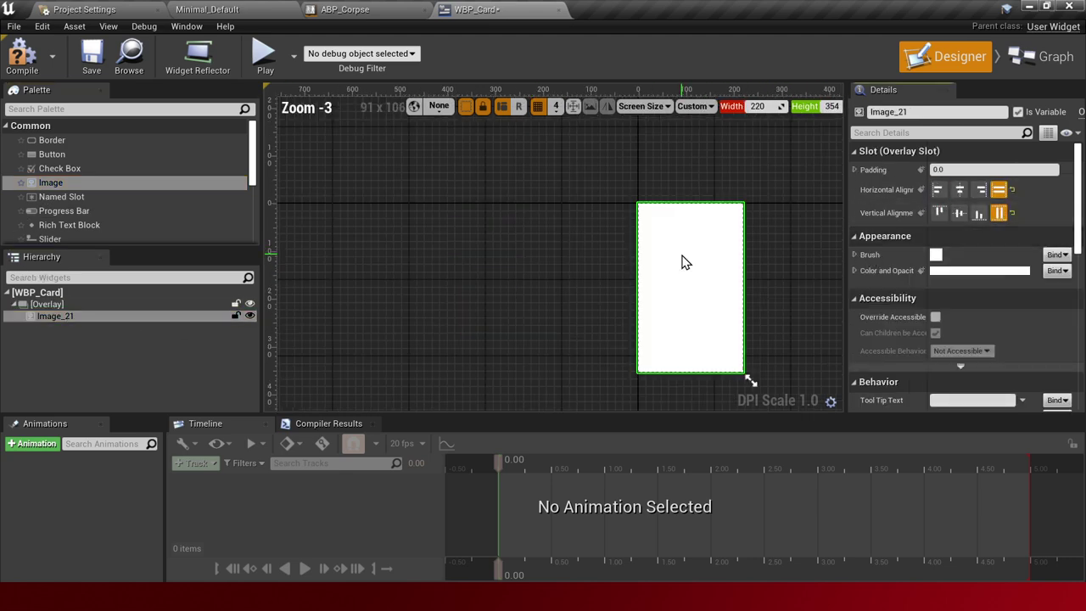
{"action": "right_click_drag", "start_coordinate": [682, 263], "coordinate": [563, 235]}
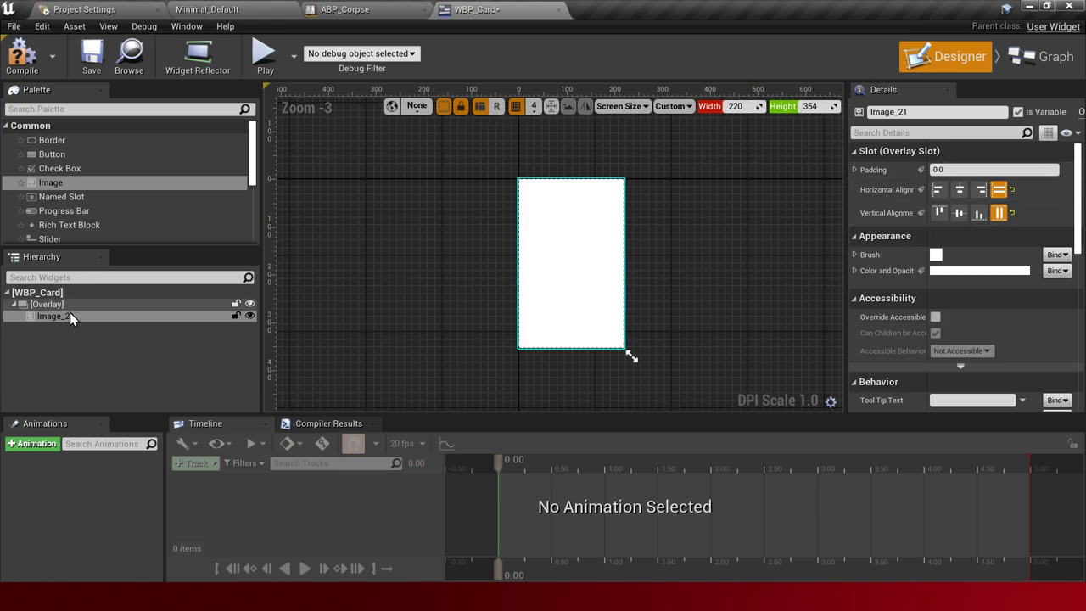
Give the image a padding of 20, after trying 10 and 30
{"action": "left_click", "coordinate": [995, 169]}
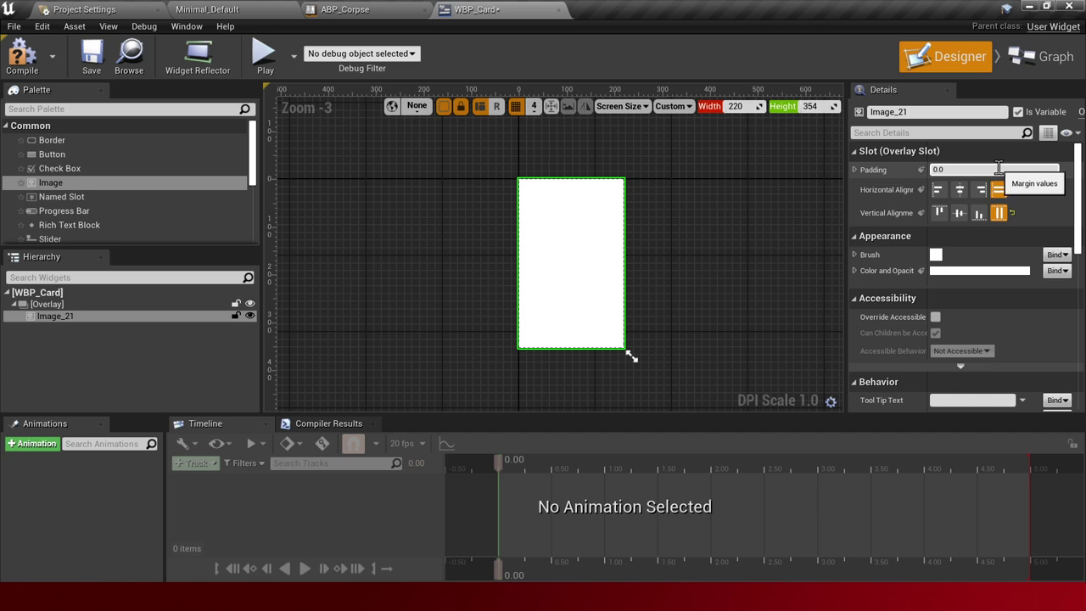
{"action": "type", "text": "10"}
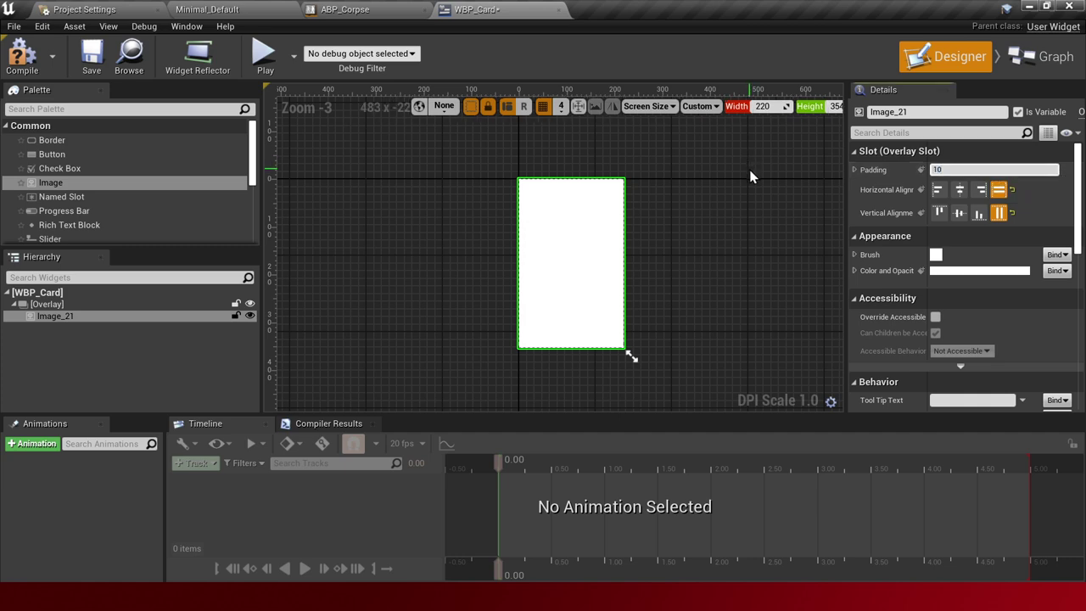
{"action": "type", "text": "20"}
{"action": "key", "text": "Return"}
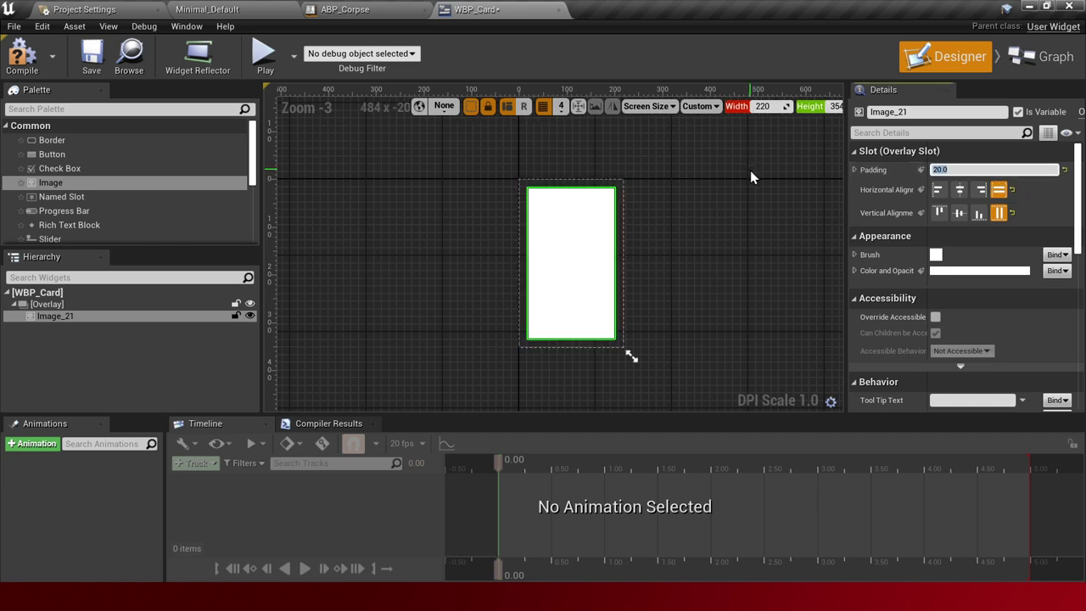
{"action": "type", "text": "30"}
{"action": "key", "text": "Return"}
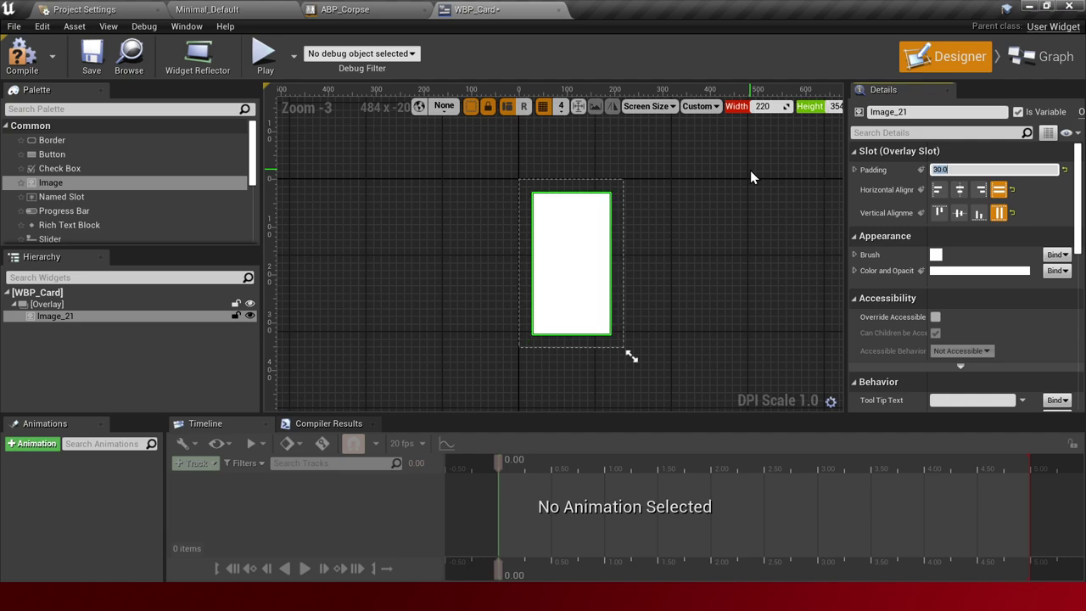
{"action": "type", "text": "20"}
{"action": "key", "text": "Return"}
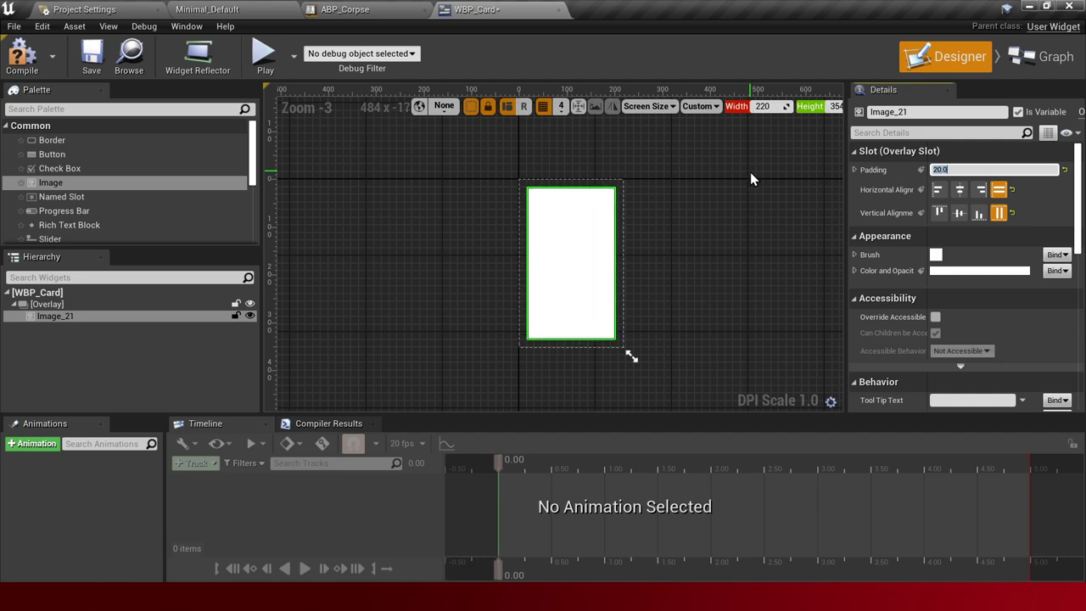
{"action": "left_click", "coordinate": [628, 252]}
{"action": "left_click", "coordinate": [595, 263]}
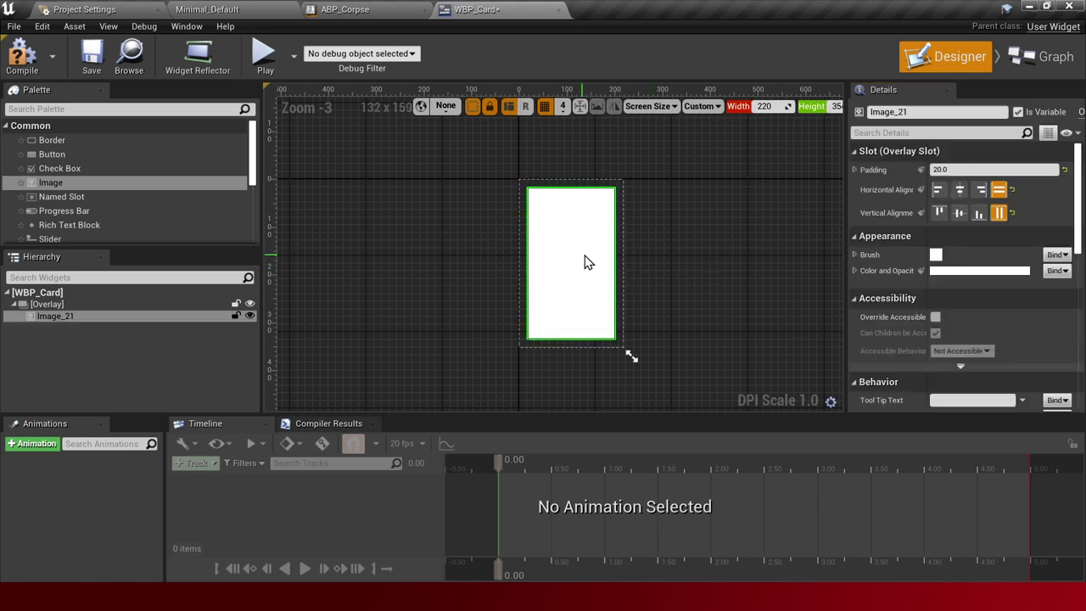
Duplicate Image_21, rename the copy Border and give it padding 5
{"action": "key", "text": "ctrl+d"}
{"action": "left_click", "coordinate": [73, 316]}
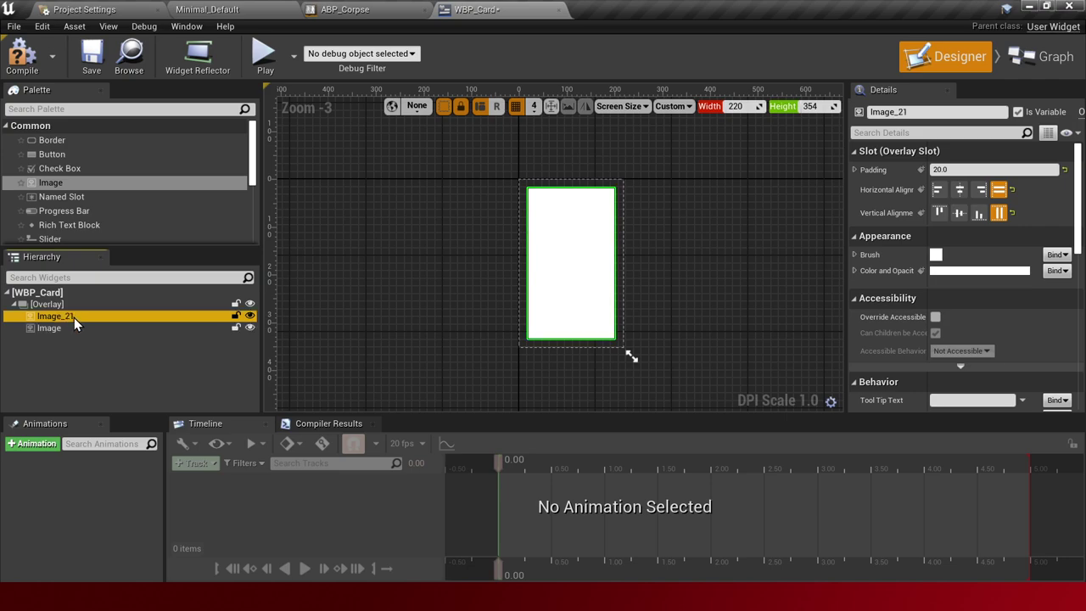
{"action": "key", "text": "F2"}
{"action": "type", "text": "Border"}
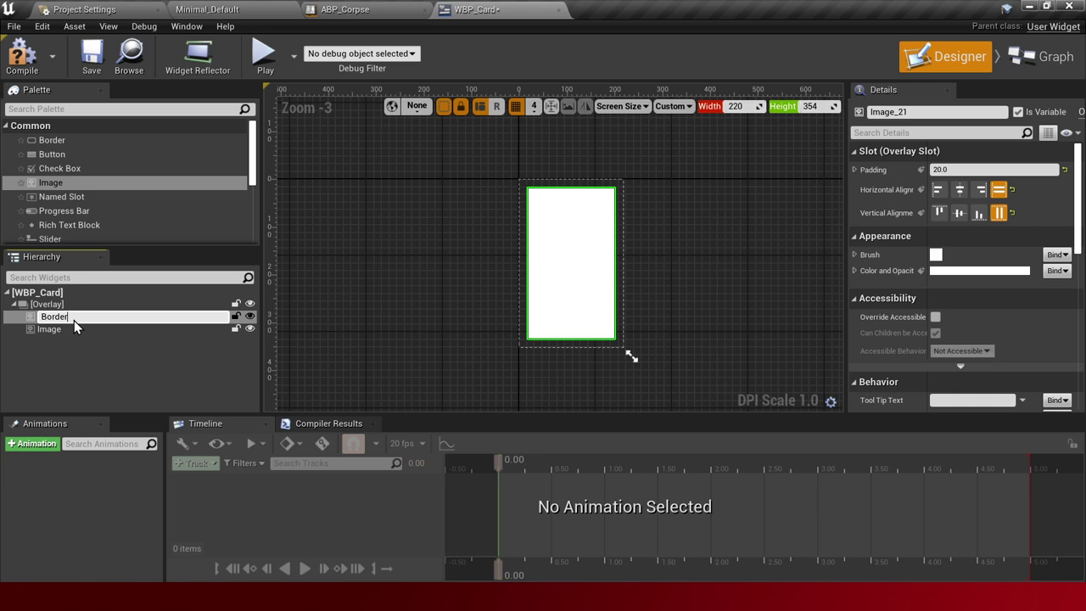
{"action": "key", "text": "Return"}
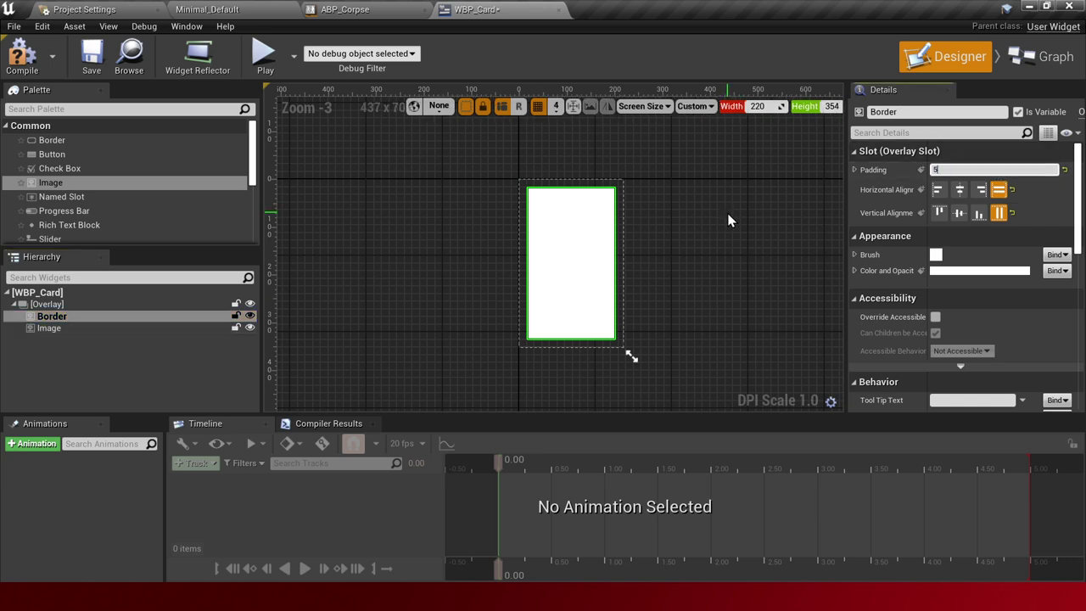
{"action": "key", "text": "Return"}
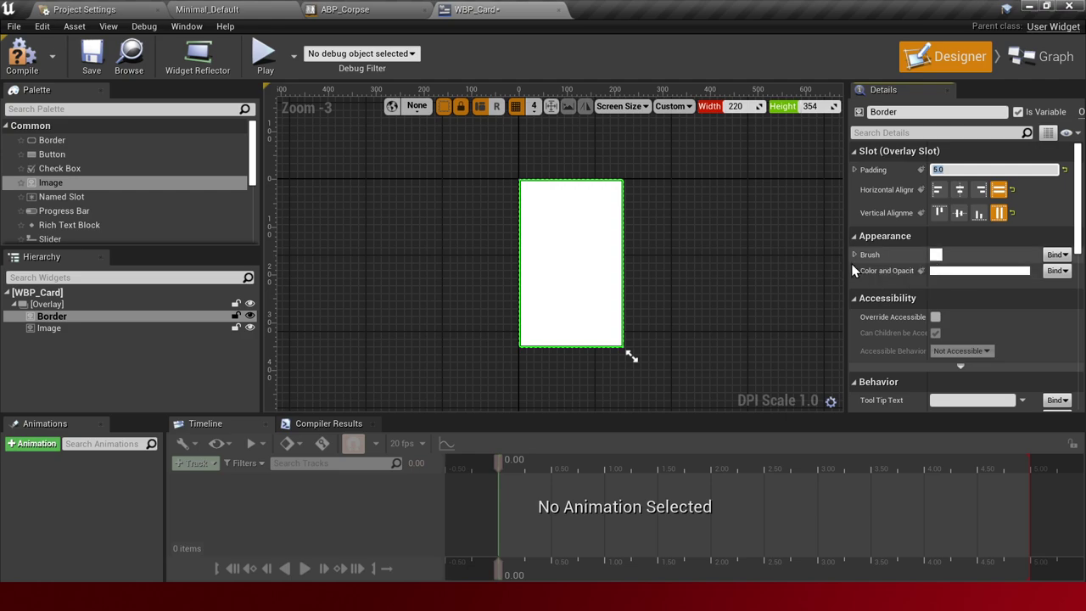
Tint the Border near-black with an opacity of 0.6
{"action": "left_click", "coordinate": [984, 271]}
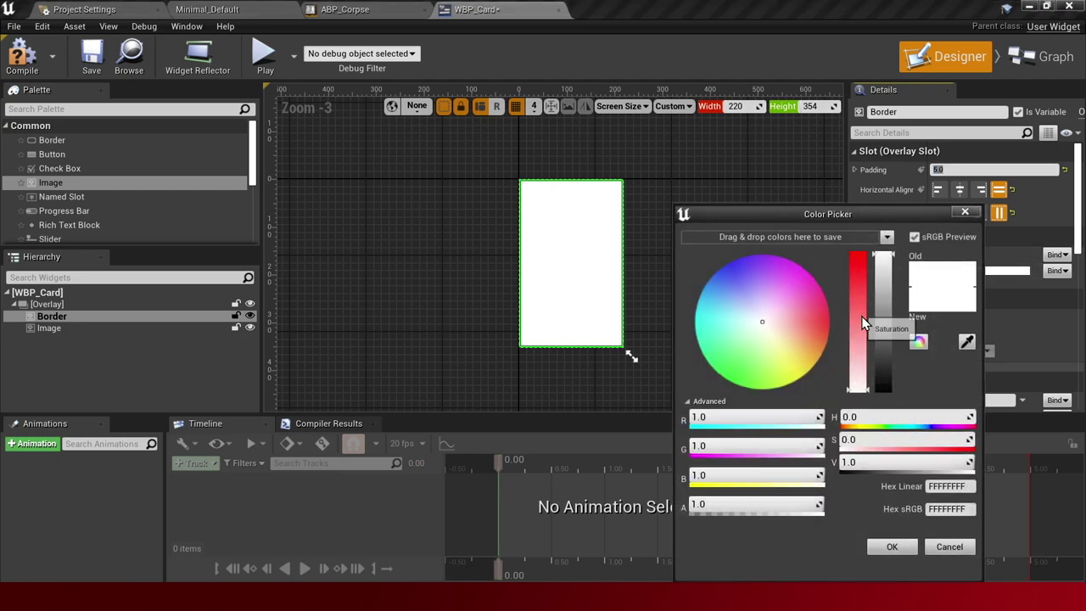
{"action": "left_click_drag", "start_coordinate": [883, 316], "coordinate": [886, 387]}
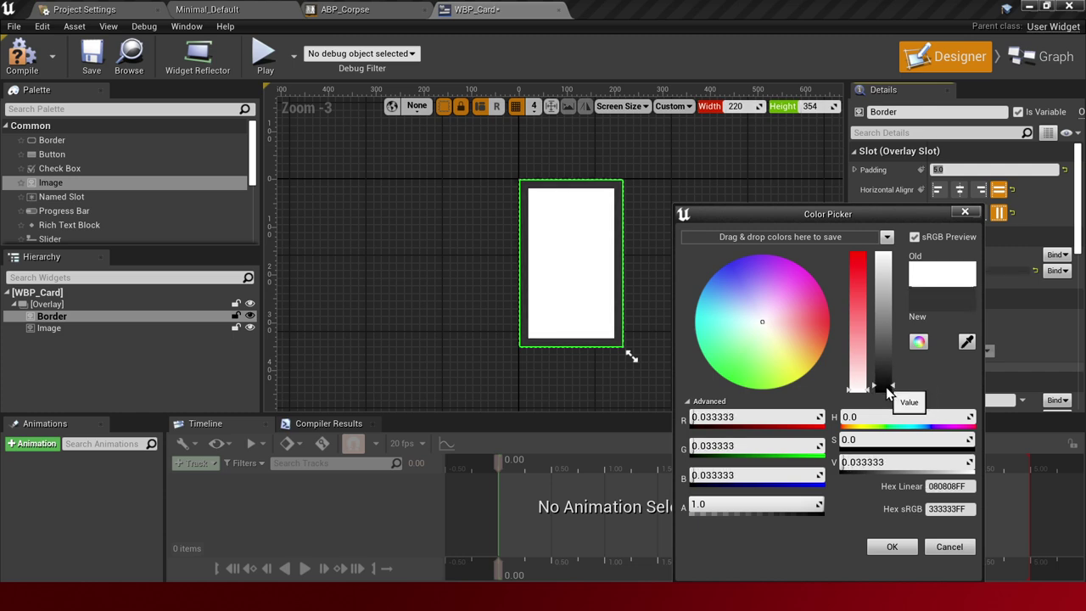
{"action": "mouse_move", "coordinate": [816, 504]}
{"action": "left_mouse_down"}
{"action": "mouse_move", "coordinate": [781, 504]}
{"action": "mouse_move", "coordinate": [802, 506]}
{"action": "left_mouse_up"}
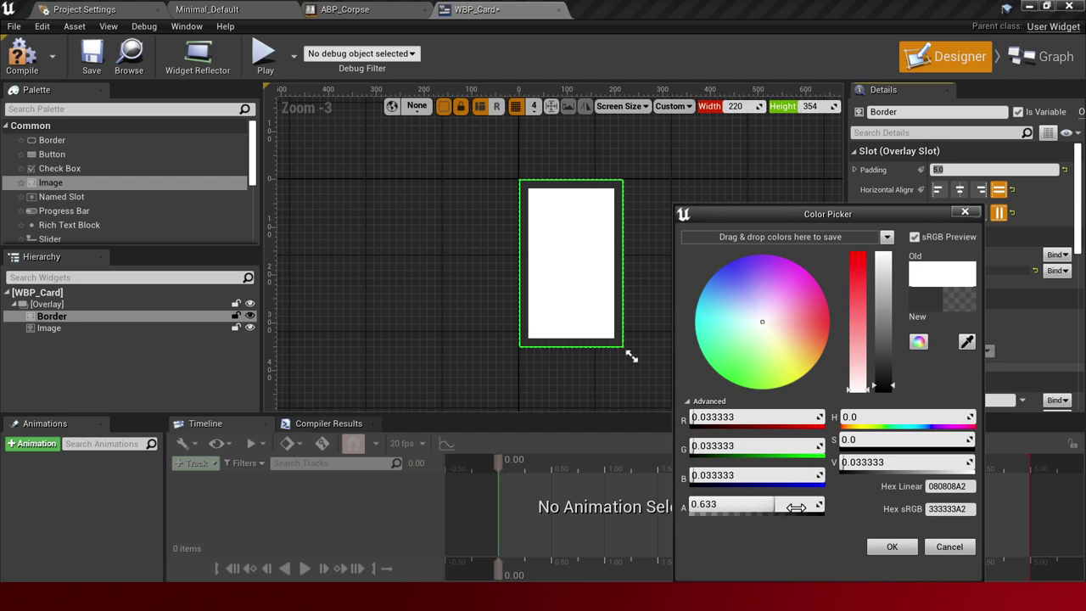
{"action": "left_click", "coordinate": [796, 507]}
{"action": "type", "text": "0.6"}
{"action": "key", "text": "Return"}
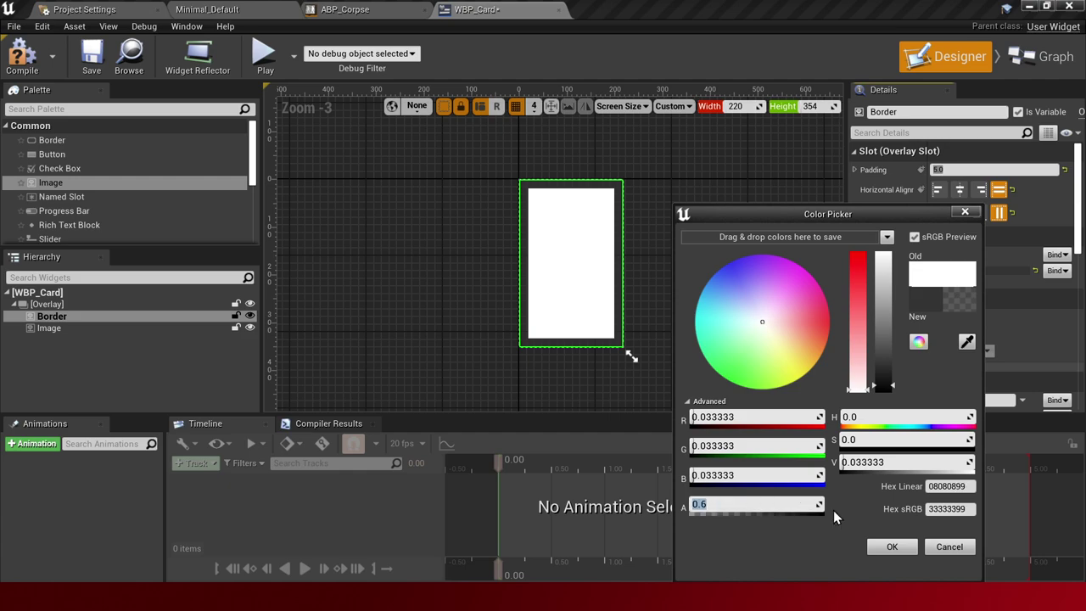
{"action": "left_click", "coordinate": [892, 546]}
Tint the card's inner Image dark red
{"action": "left_click", "coordinate": [548, 269]}
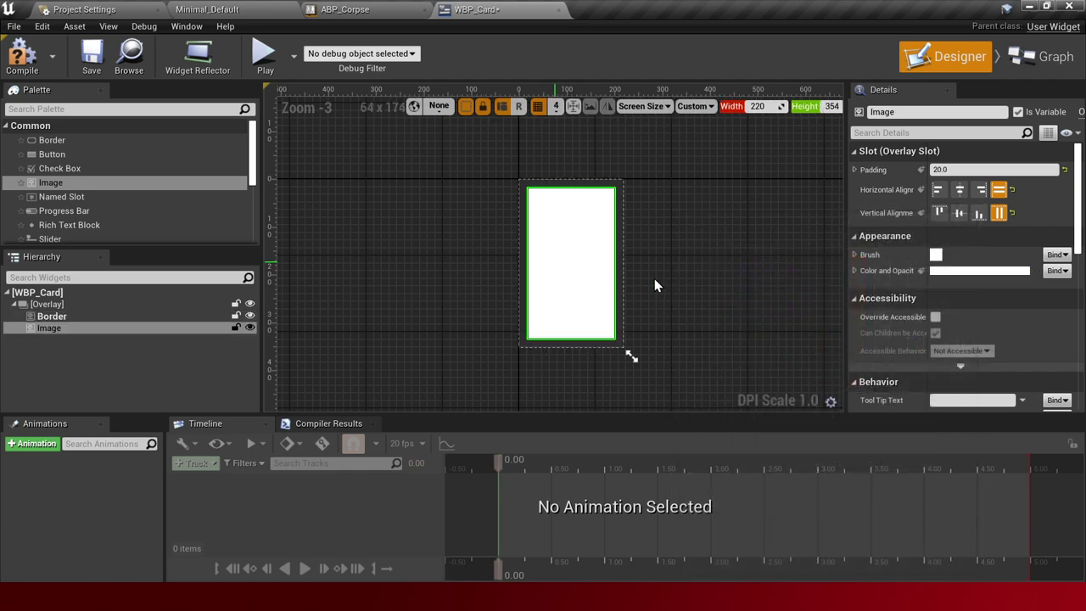
{"action": "scroll", "coordinate": [655, 285], "scroll_direction": "up", "scroll_amount": 1}
{"action": "scroll", "coordinate": [686, 284], "scroll_direction": "up", "scroll_amount": 1}
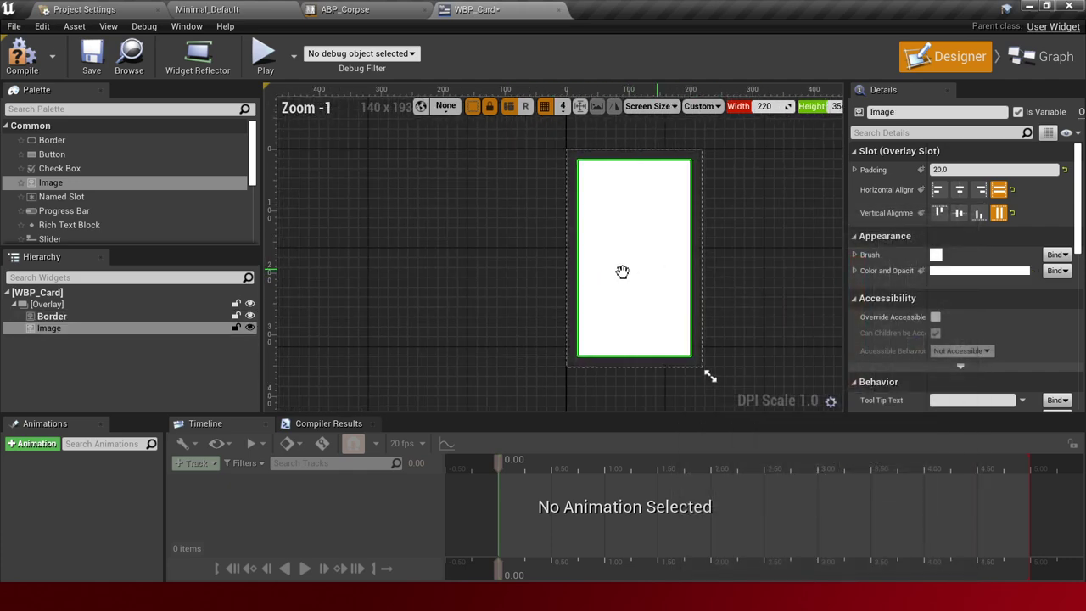
{"action": "left_click", "coordinate": [964, 272]}
{"action": "mouse_move", "coordinate": [763, 336]}
{"action": "left_mouse_down"}
{"action": "mouse_move", "coordinate": [813, 335]}
{"action": "mouse_move", "coordinate": [864, 386]}
{"action": "left_mouse_up"}
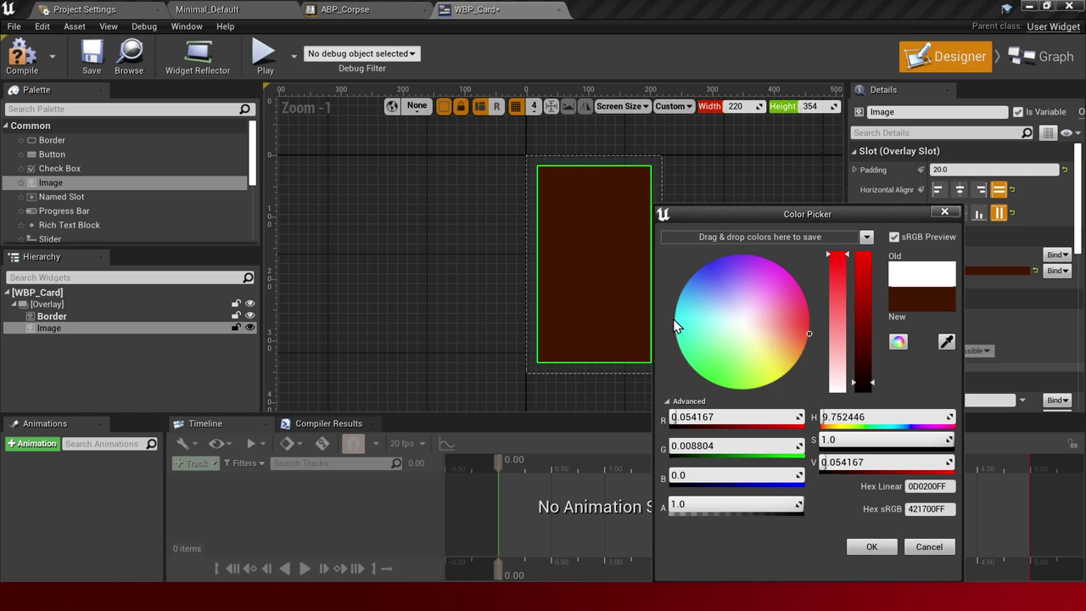
{"action": "left_click", "coordinate": [874, 547]}
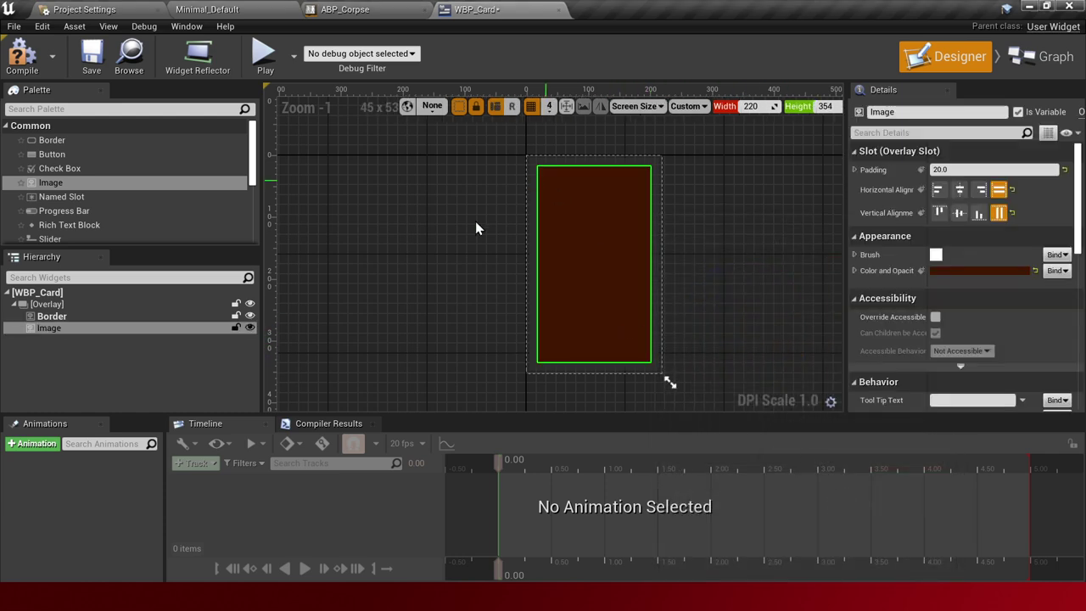
Enlarge the custom card preview to 340 × 530
{"action": "left_click", "coordinate": [723, 301]}
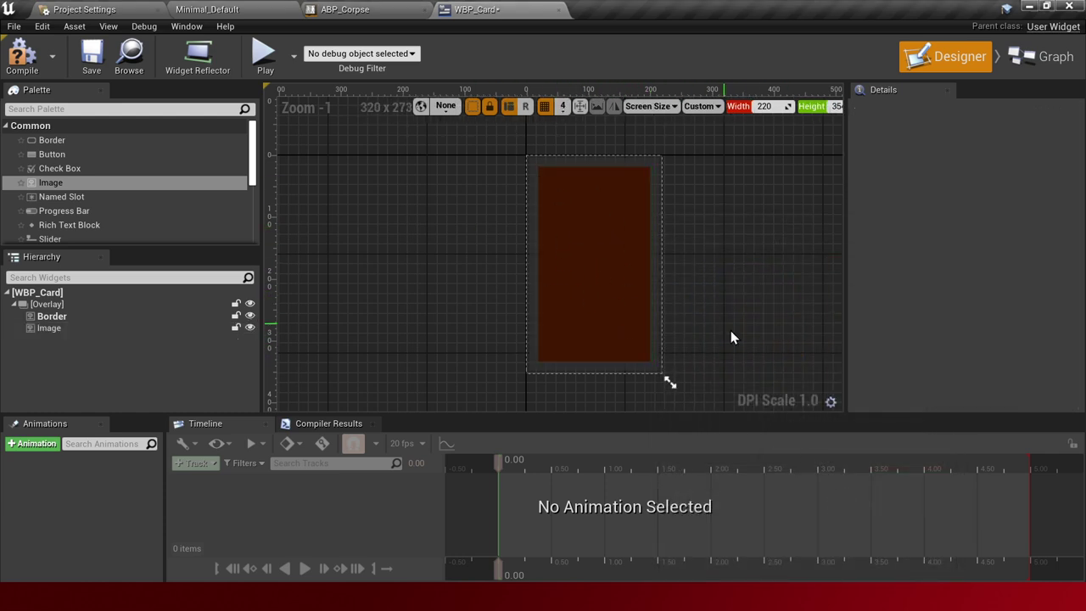
{"action": "scroll", "coordinate": [732, 334], "scroll_direction": "down", "scroll_amount": 1}
{"action": "scroll", "coordinate": [684, 269], "scroll_direction": "down", "scroll_amount": 1}
{"action": "scroll", "coordinate": [669, 276], "scroll_direction": "down", "scroll_amount": 1}
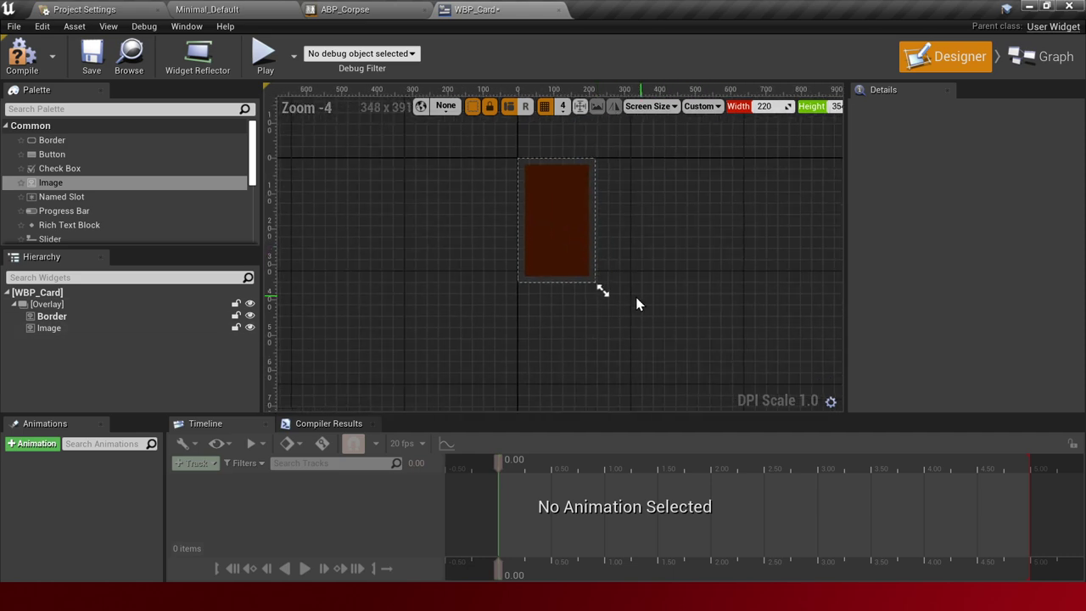
{"action": "mouse_move", "coordinate": [601, 289]}
{"action": "left_mouse_down"}
{"action": "mouse_move", "coordinate": [648, 318]}
{"action": "mouse_move", "coordinate": [643, 347]}
{"action": "left_mouse_up"}
{"action": "left_click", "coordinate": [611, 219]}
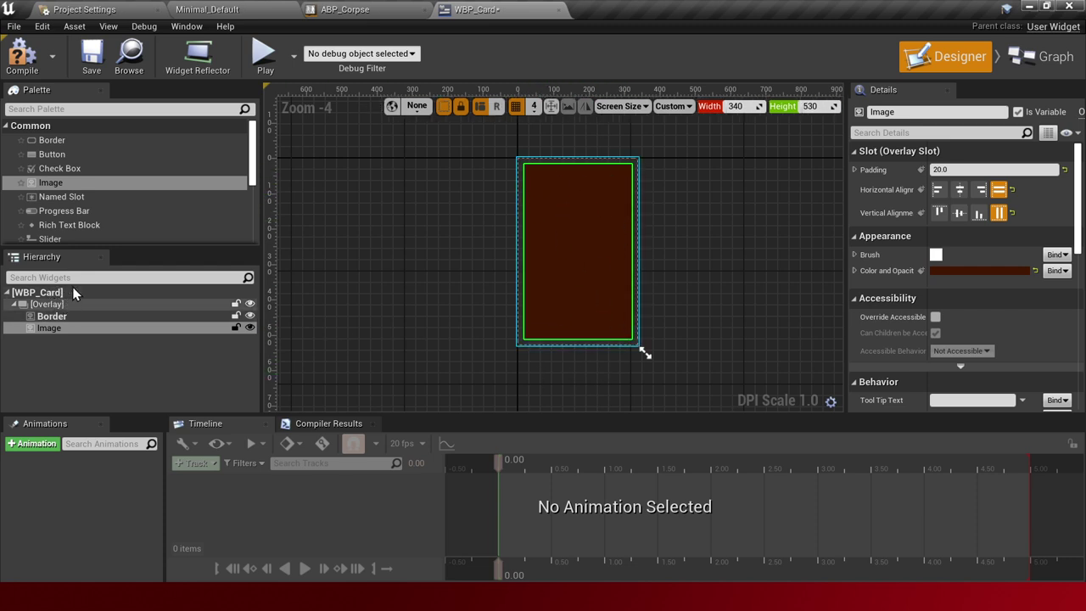
Add a Vertical Box inside the Overlay with padding 20 and Fill alignment both ways
{"action": "type", "text": "vert"}
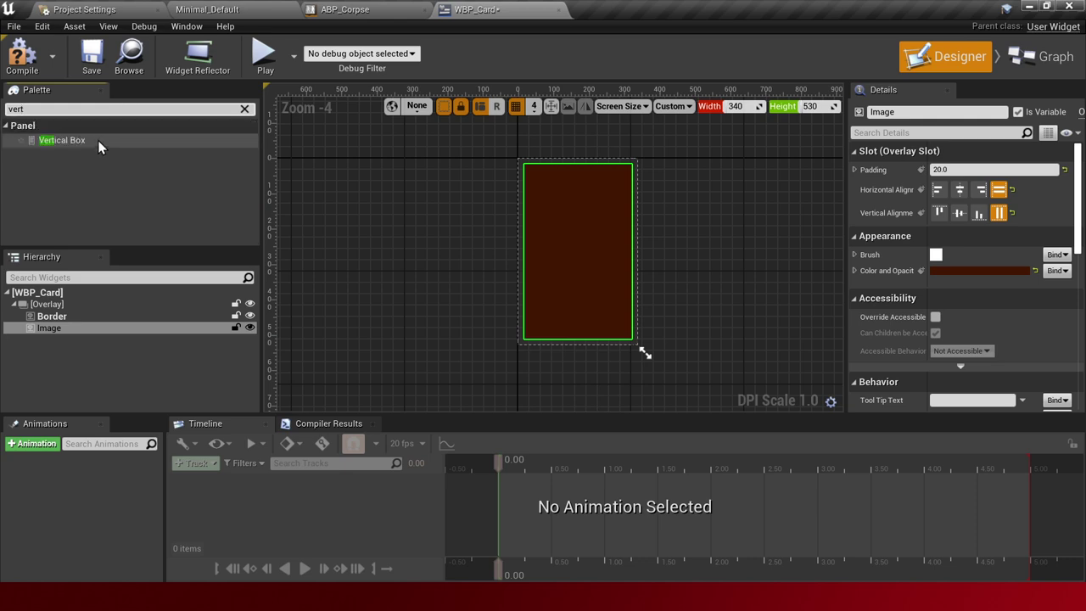
{"action": "left_click_drag", "start_coordinate": [98, 140], "coordinate": [71, 323]}
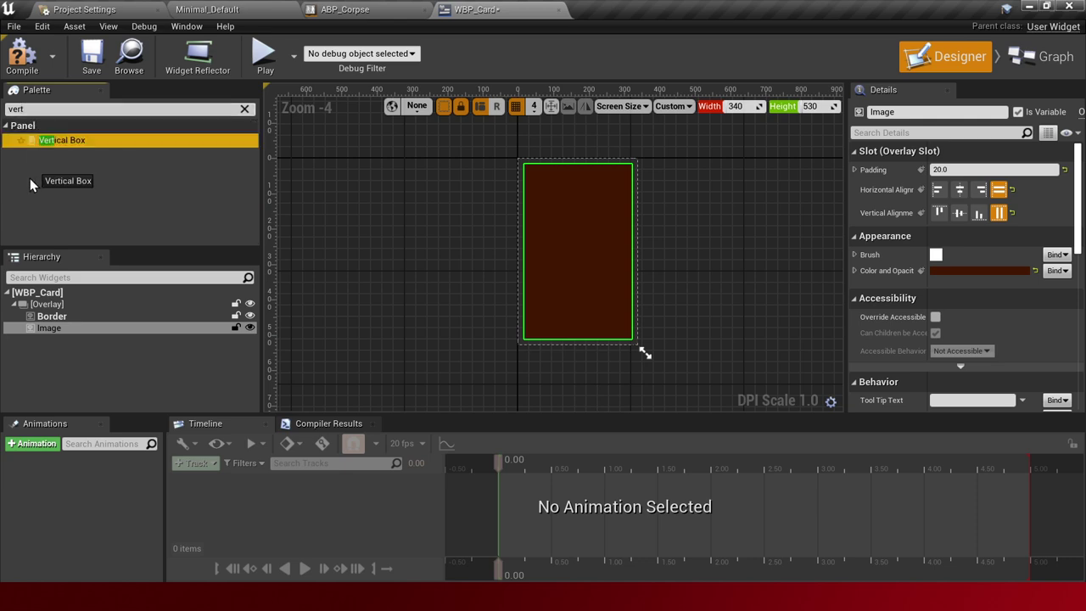
{"action": "left_click", "coordinate": [77, 331]}
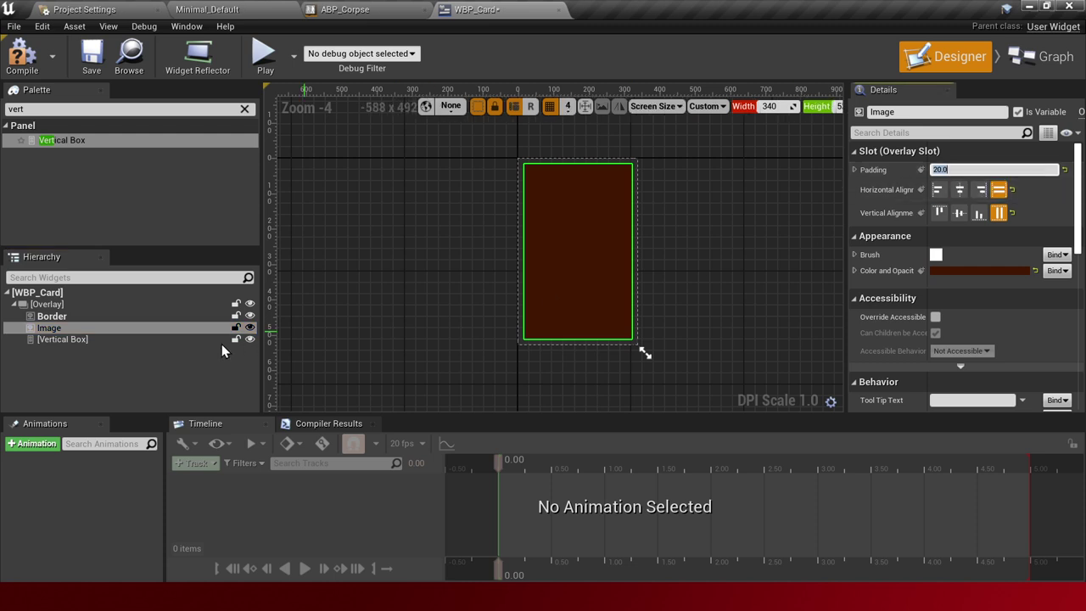
{"action": "left_click", "coordinate": [143, 341]}
{"action": "left_click", "coordinate": [974, 170]}
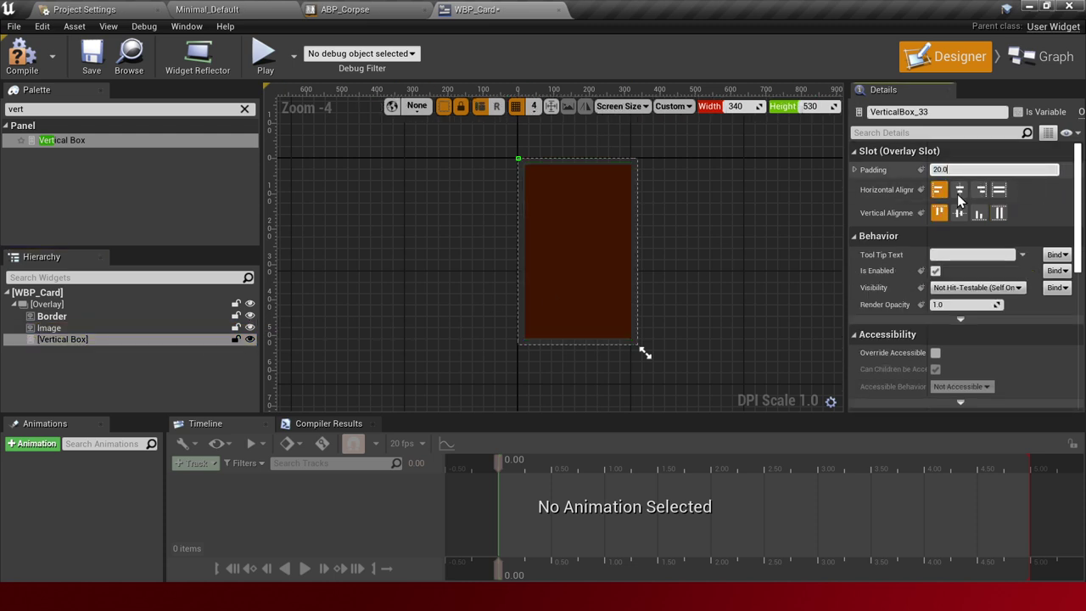
{"action": "left_click", "coordinate": [999, 189]}
{"action": "left_click", "coordinate": [999, 213]}
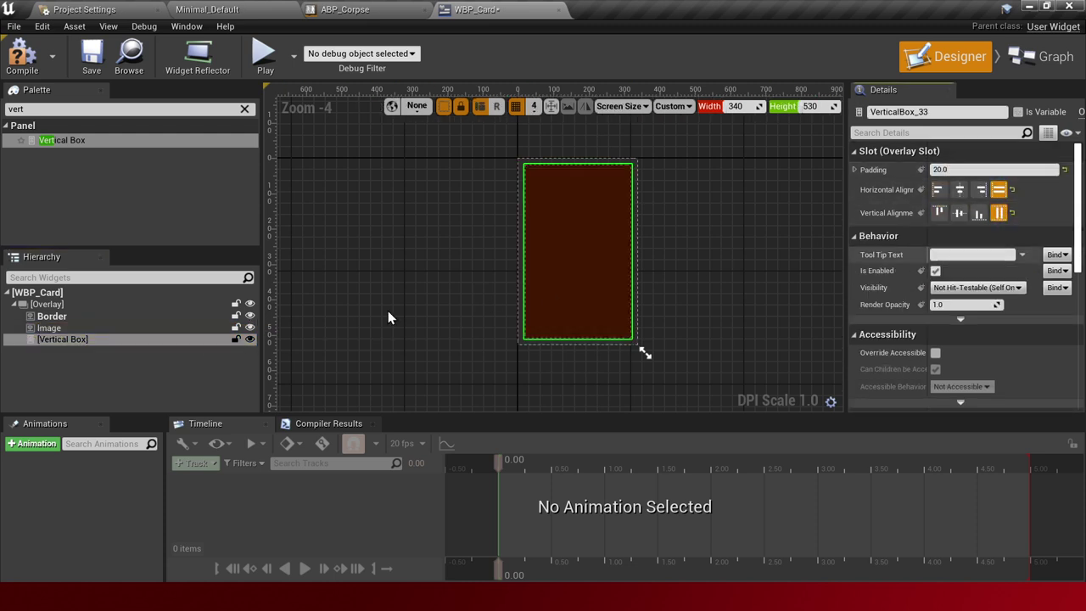
Rename the Image layer to Background in the Hierarchy
{"action": "left_click", "coordinate": [109, 332]}
{"action": "left_click", "coordinate": [109, 332]}
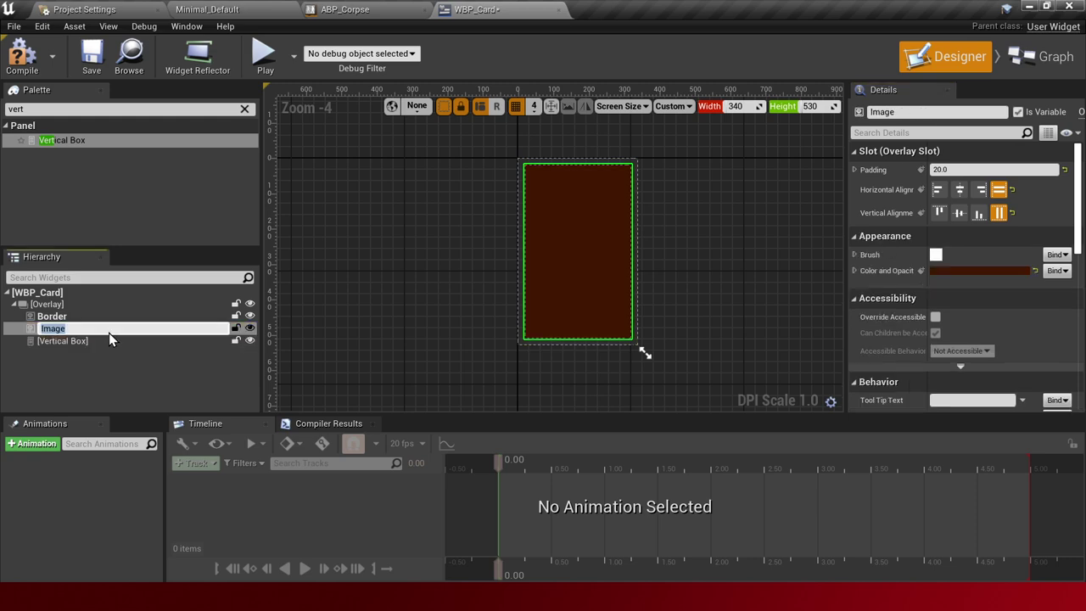
{"action": "type", "text": "Backgro"}
{"action": "key", "text": "BackSpace"}
{"action": "key", "text": "BackSpace"}
{"action": "type", "text": "nd"}
{"action": "key", "text": "Return"}
{"action": "left_click", "coordinate": [103, 340]}
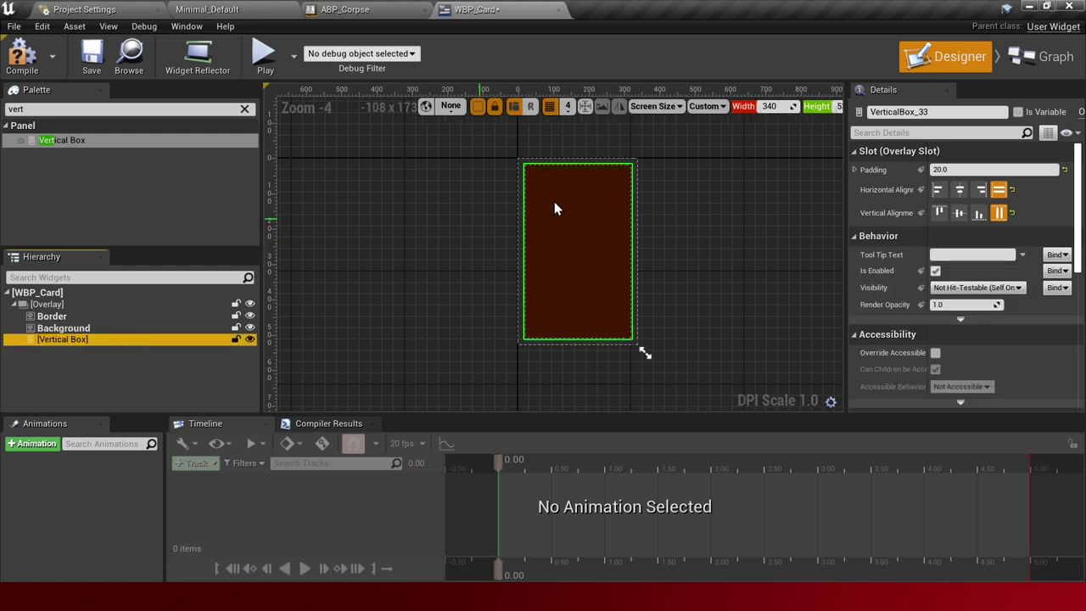
Stack a Text Block, Image_51 and a second Text Block, in that order, in the Vertical Box
{"action": "left_click", "coordinate": [244, 109]}
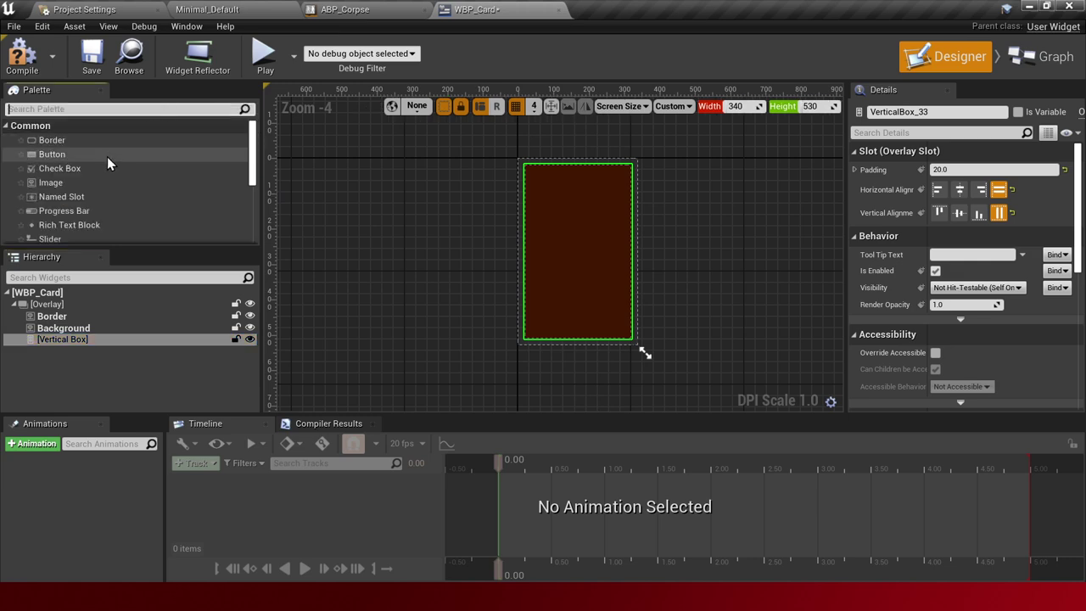
{"action": "scroll", "coordinate": [101, 211], "scroll_direction": "down", "scroll_amount": 3}
{"action": "scroll", "coordinate": [90, 214], "scroll_direction": "up", "scroll_amount": 2}
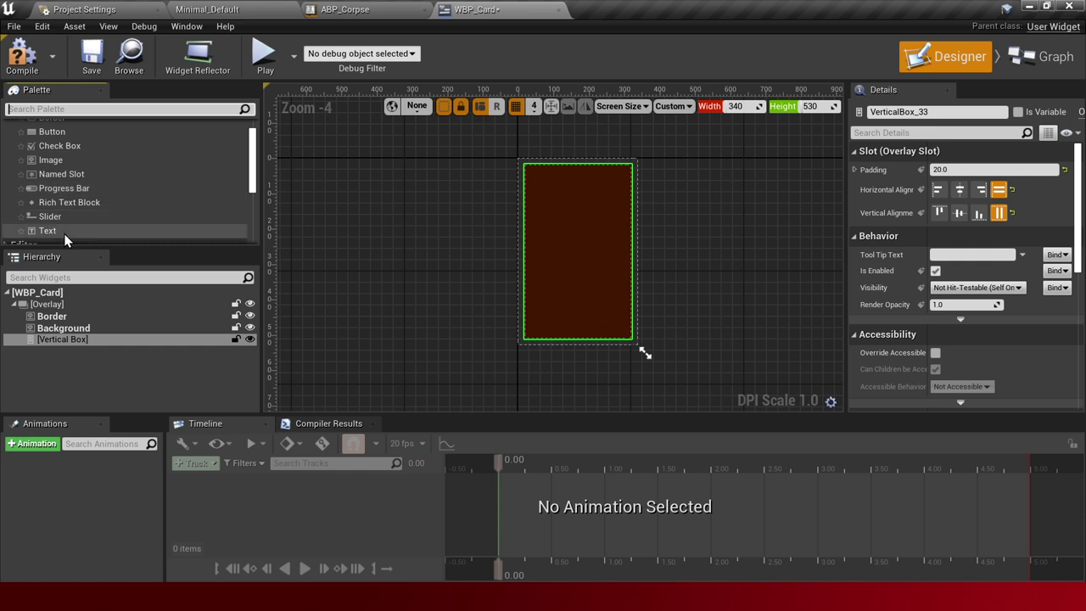
{"action": "mouse_move", "coordinate": [64, 234]}
{"action": "left_mouse_down"}
{"action": "mouse_move", "coordinate": [73, 361]}
{"action": "mouse_move", "coordinate": [73, 342]}
{"action": "left_mouse_up"}
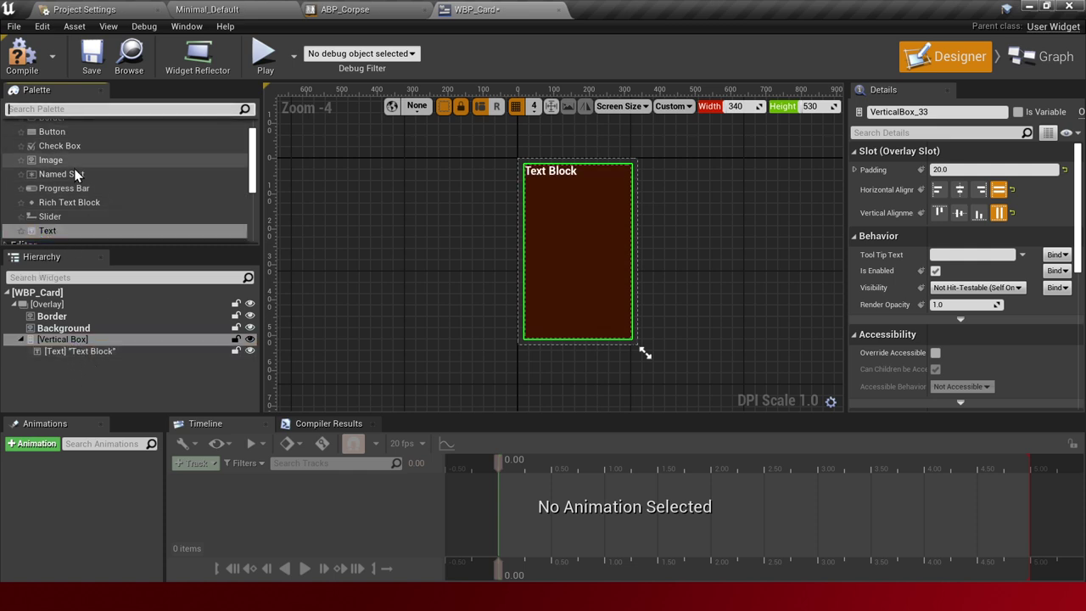
{"action": "mouse_move", "coordinate": [72, 164]}
{"action": "left_mouse_down"}
{"action": "mouse_move", "coordinate": [83, 375]}
{"action": "mouse_move", "coordinate": [85, 339]}
{"action": "left_mouse_up"}
{"action": "left_click_drag", "start_coordinate": [70, 342], "coordinate": [75, 352]}
{"action": "left_click_drag", "start_coordinate": [85, 229], "coordinate": [46, 382]}
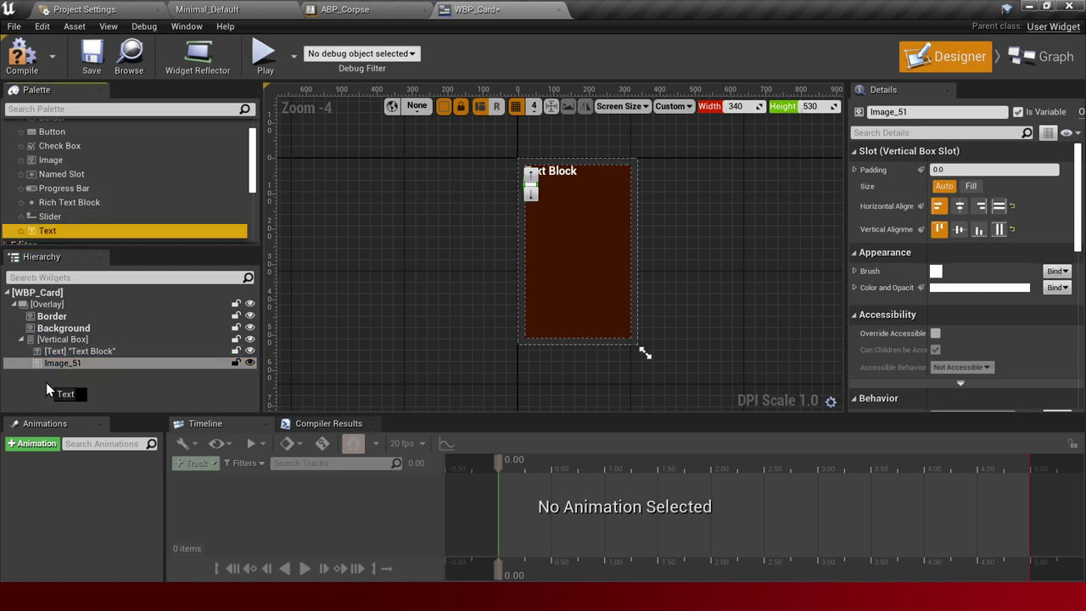
{"action": "left_click_drag", "start_coordinate": [95, 351], "coordinate": [91, 344]}
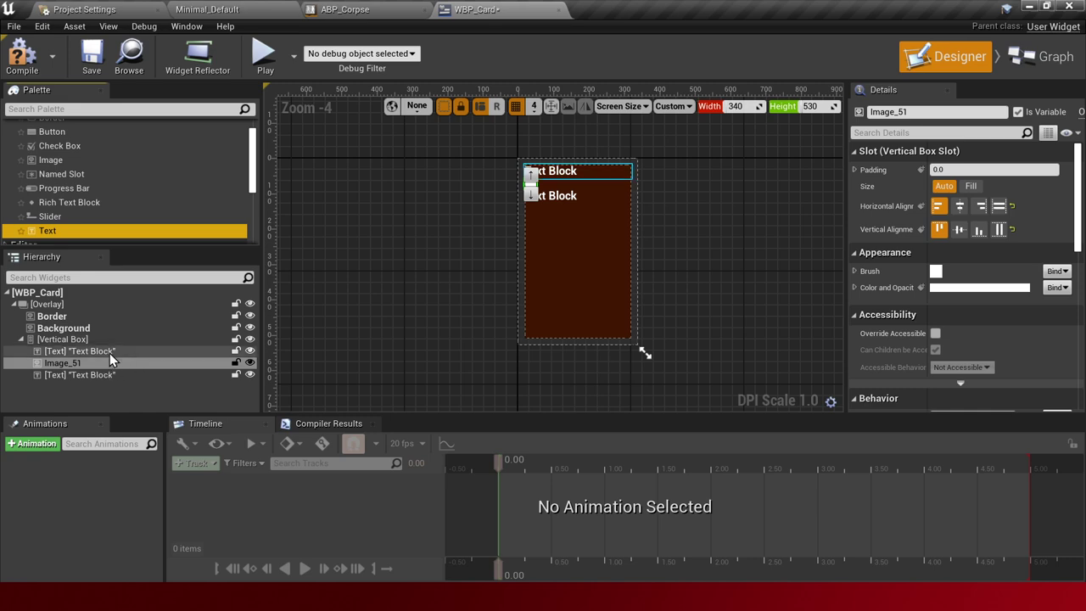
{"action": "left_click", "coordinate": [110, 353]}
{"action": "left_click", "coordinate": [113, 375], "text": "shift"}
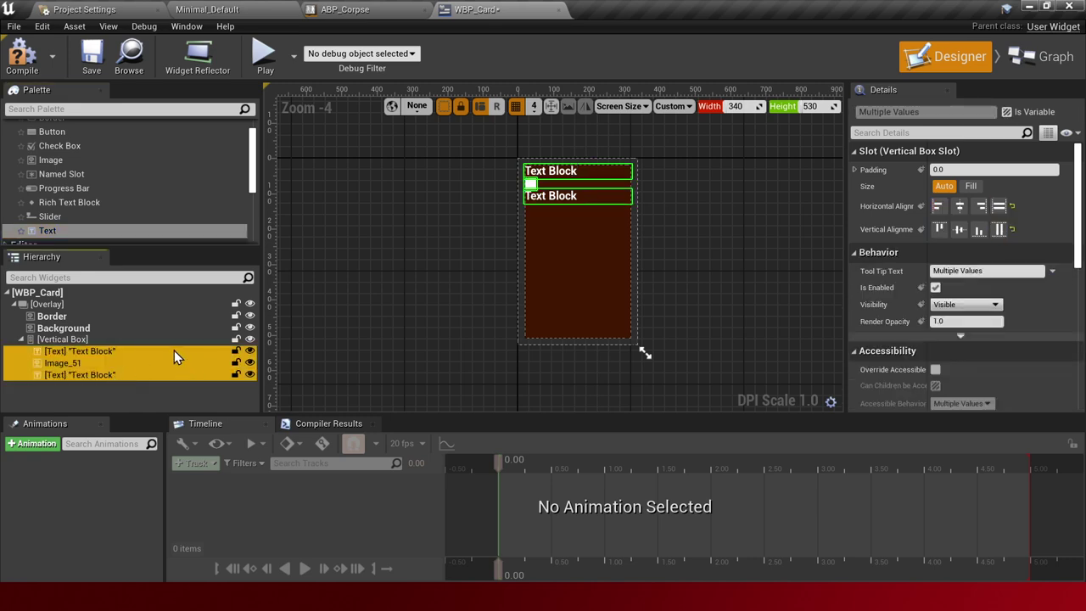
Give all three children Fill size and Fill alignments, and the top text block fill 0.1
{"action": "left_click", "coordinate": [971, 186]}
{"action": "left_click", "coordinate": [999, 206]}
{"action": "left_click", "coordinate": [1000, 229]}
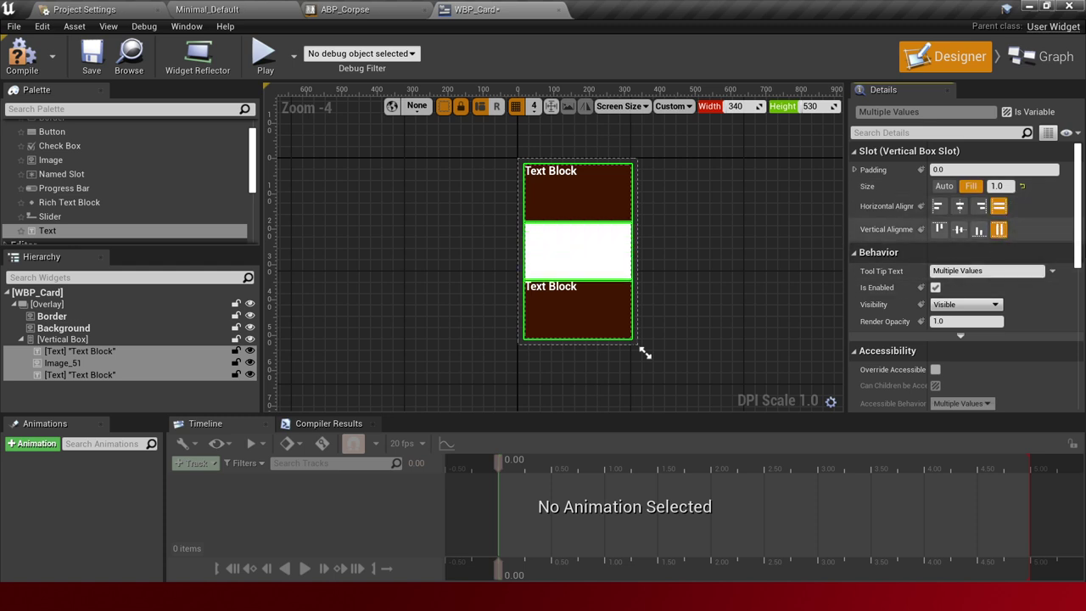
{"action": "left_click", "coordinate": [577, 198]}
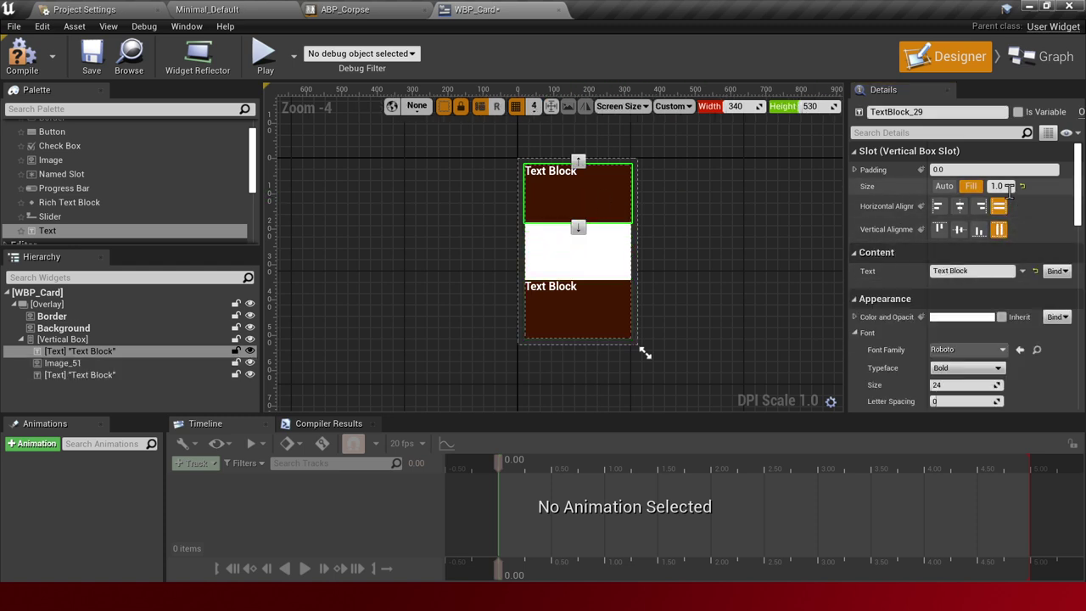
{"action": "type", "text": "0.1"}
{"action": "key", "text": "Return"}
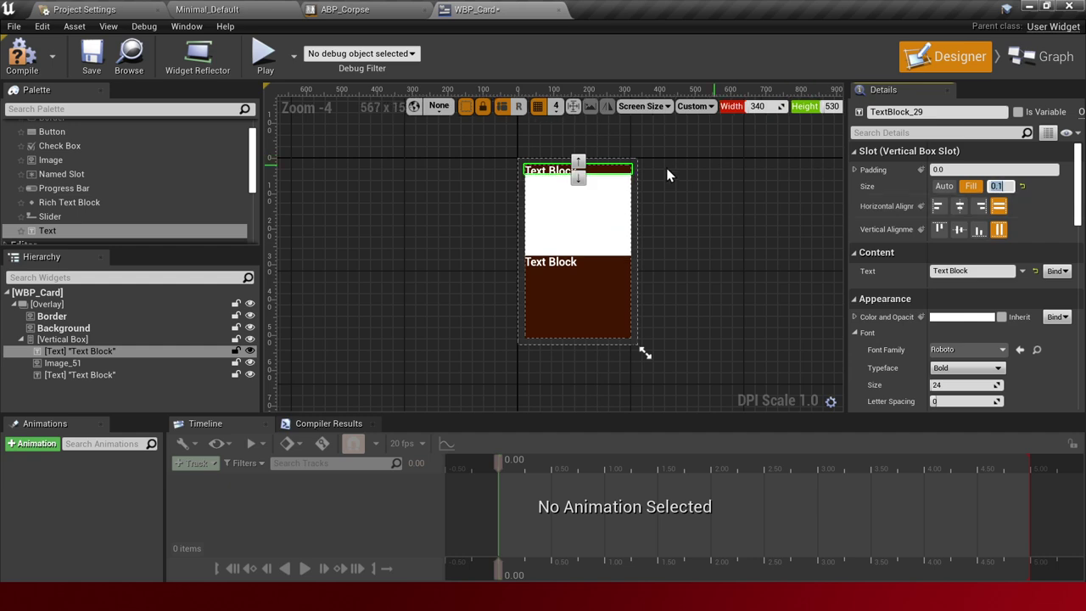
Set Image_51's fill to 0.8 and the bottom text block's fill to 0.1
{"action": "left_click", "coordinate": [591, 222]}
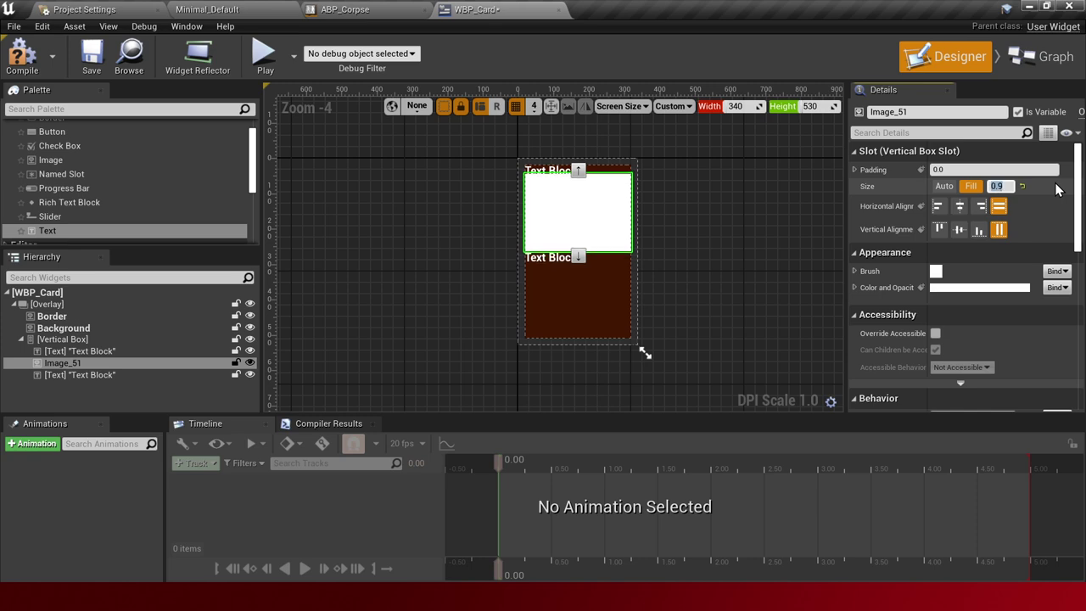
{"action": "right_click", "coordinate": [81, 365]}
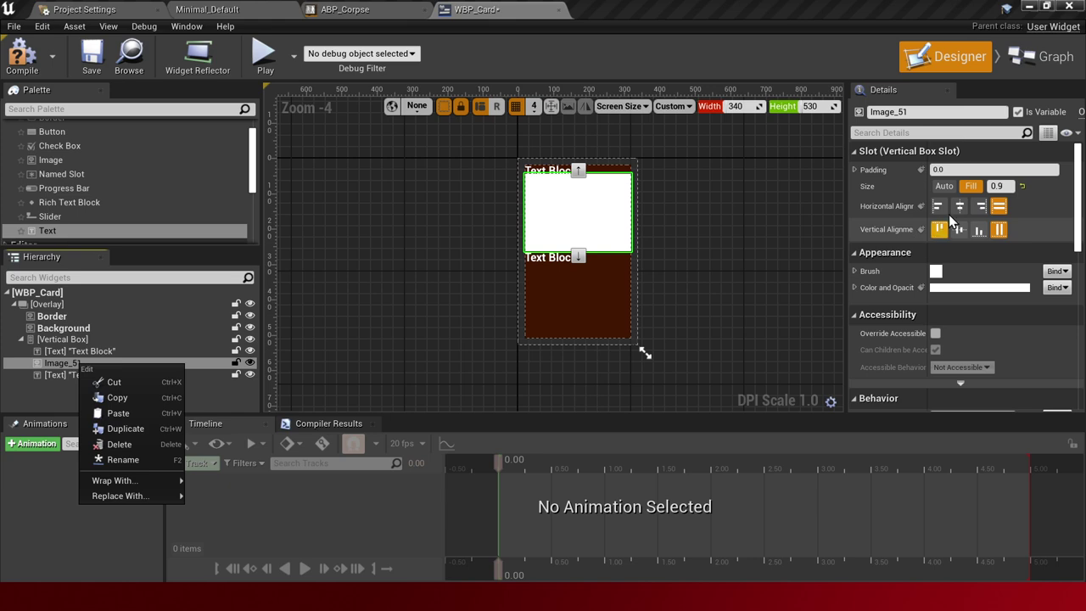
{"action": "left_click", "coordinate": [1008, 185]}
{"action": "type", "text": "0.8"}
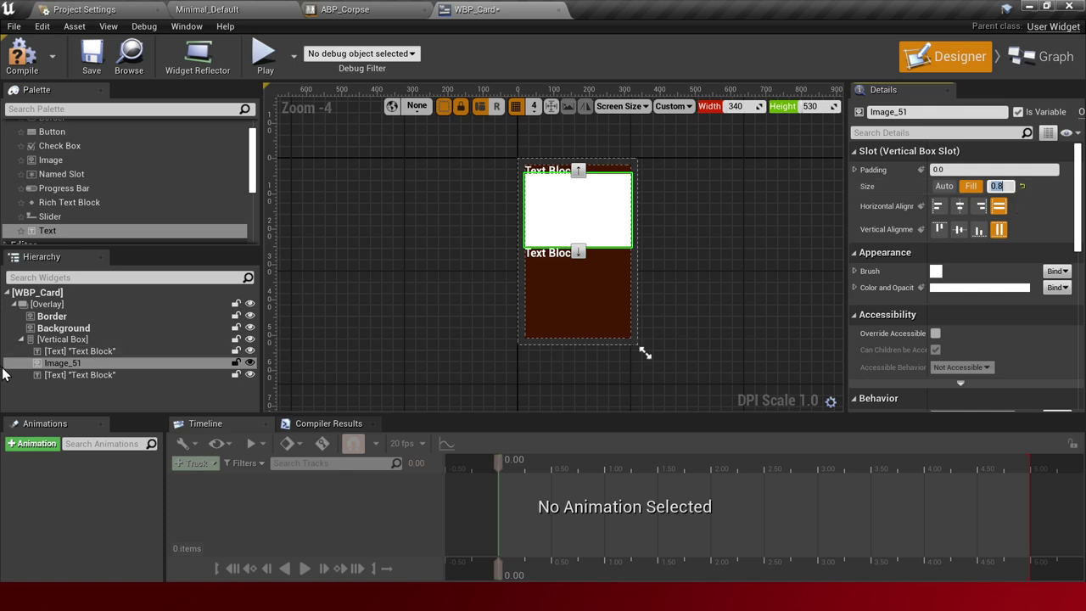
{"action": "left_click", "coordinate": [80, 374]}
{"action": "left_click", "coordinate": [1005, 186]}
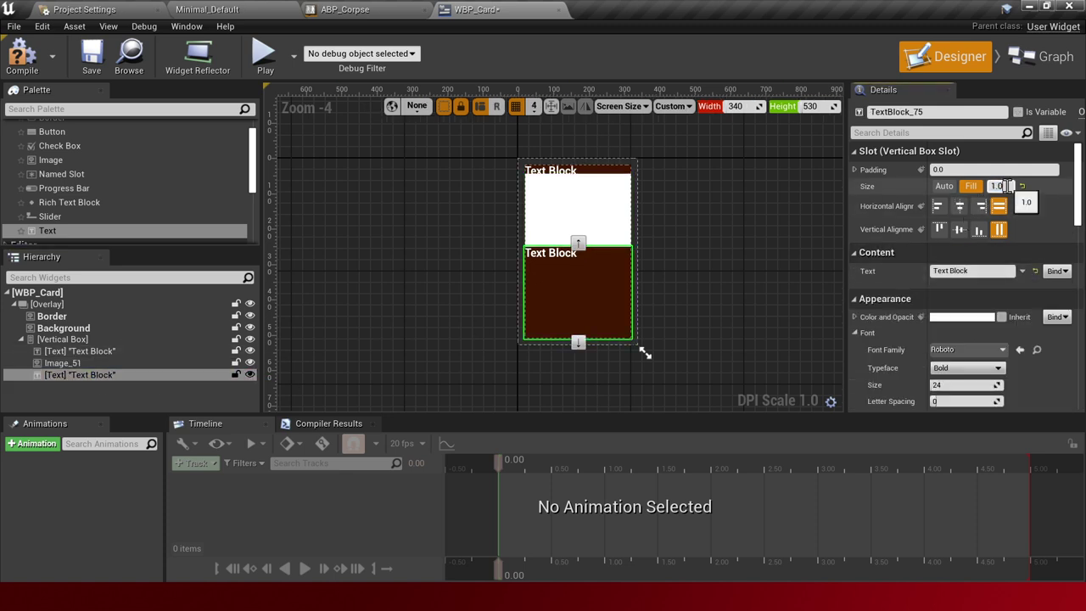
{"action": "key", "text": "Return"}
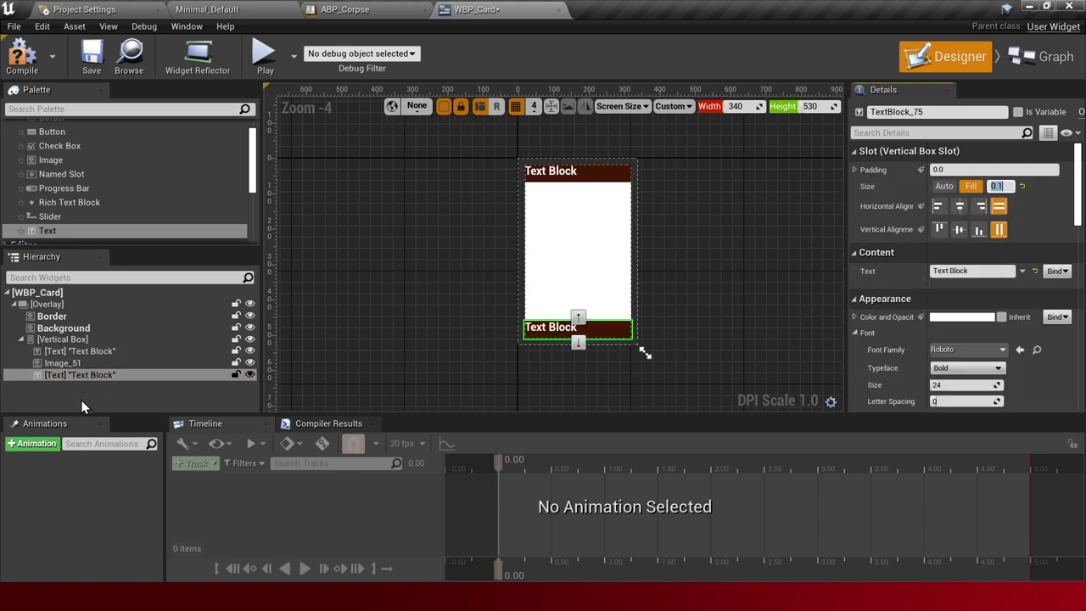
{"action": "left_click", "coordinate": [80, 351], "text": "shift"}
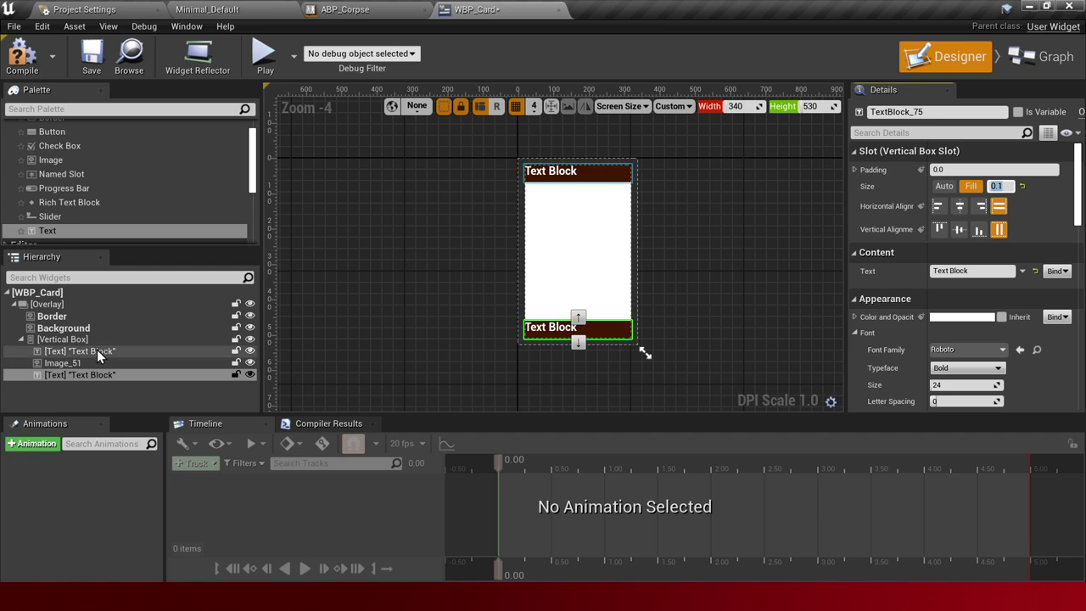
{"action": "left_click", "coordinate": [653, 236]}
Centre the top text block vertically in its row
{"action": "left_click", "coordinate": [591, 176]}
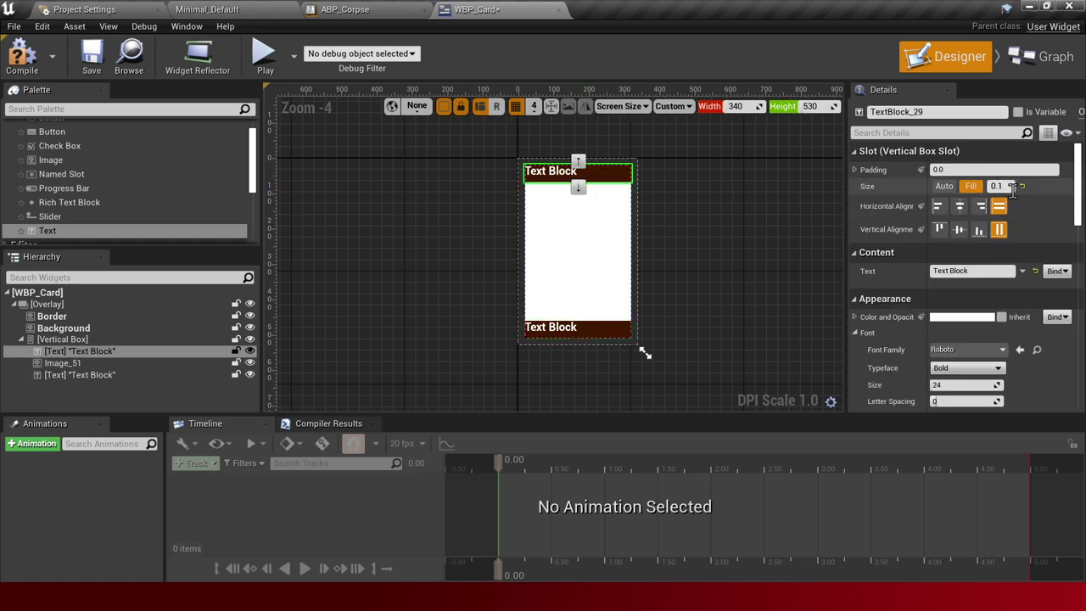
{"action": "left_click", "coordinate": [577, 255]}
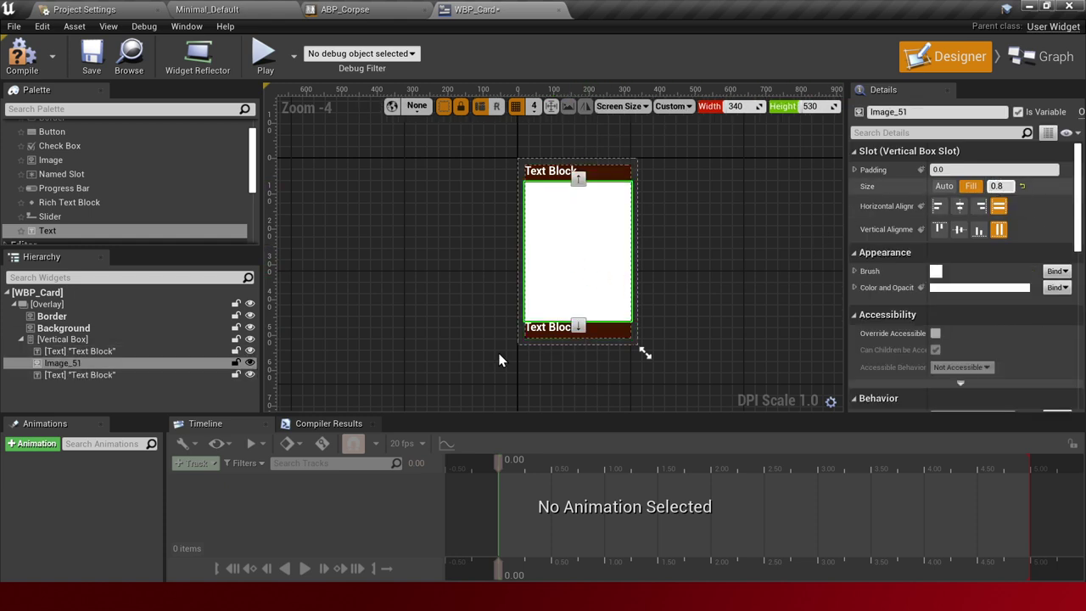
{"action": "left_click", "coordinate": [80, 374]}
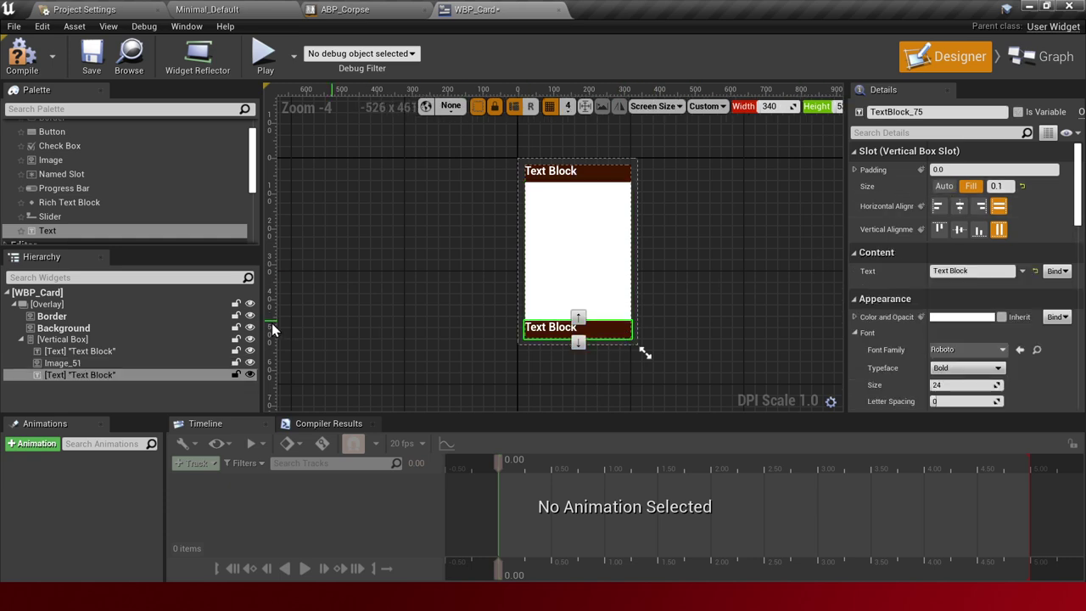
{"action": "left_click", "coordinate": [588, 176]}
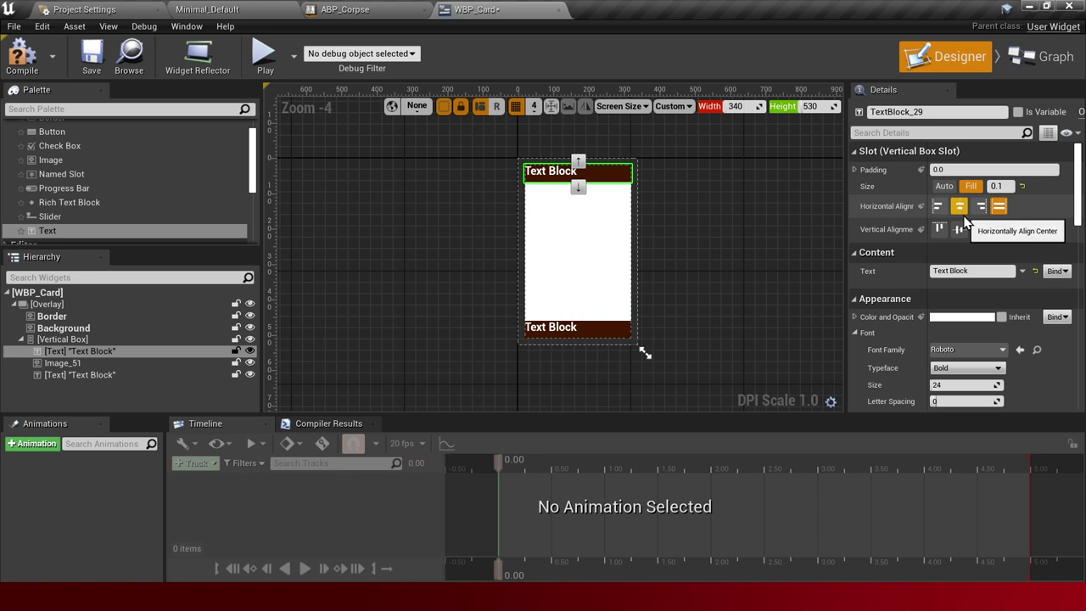
{"action": "scroll", "coordinate": [993, 288], "scroll_direction": "down", "scroll_amount": 3}
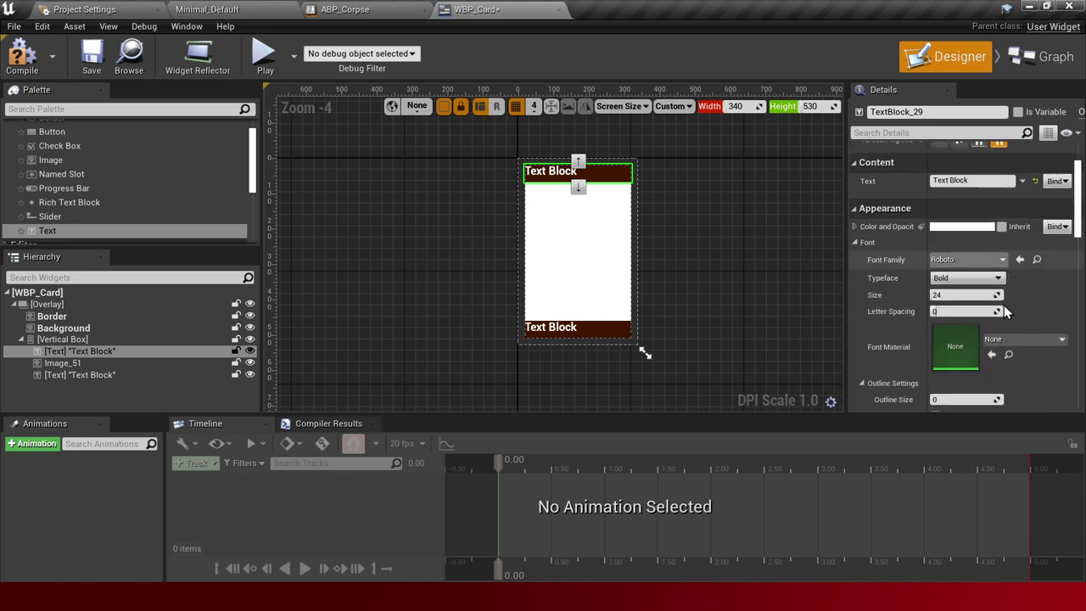
{"action": "scroll", "coordinate": [992, 311], "scroll_direction": "down", "scroll_amount": 2}
{"action": "scroll", "coordinate": [993, 311], "scroll_direction": "down", "scroll_amount": 2}
{"action": "scroll", "coordinate": [984, 331], "scroll_direction": "down", "scroll_amount": 2}
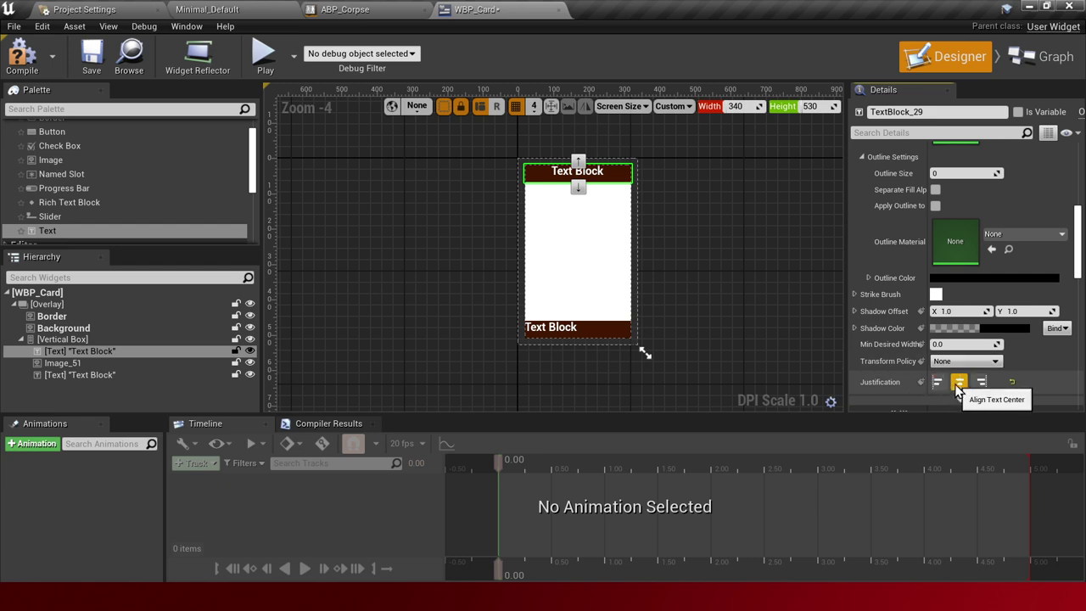
{"action": "scroll", "coordinate": [976, 394], "scroll_direction": "up", "scroll_amount": 3}
{"action": "scroll", "coordinate": [979, 394], "scroll_direction": "up", "scroll_amount": 4}
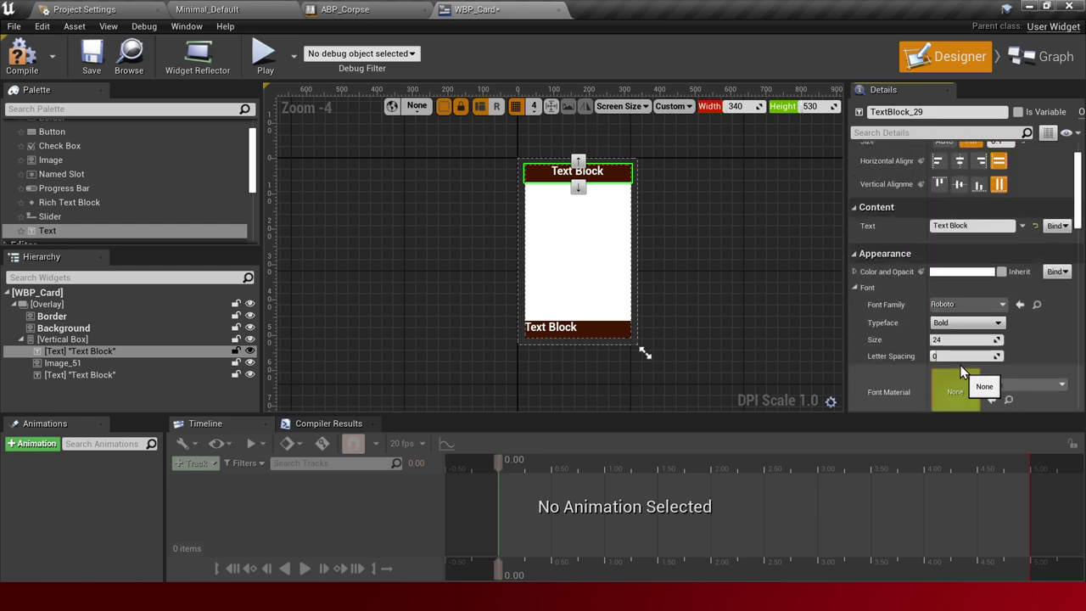
{"action": "scroll", "coordinate": [972, 322], "scroll_direction": "up", "scroll_amount": 1}
{"action": "left_click", "coordinate": [964, 235]}
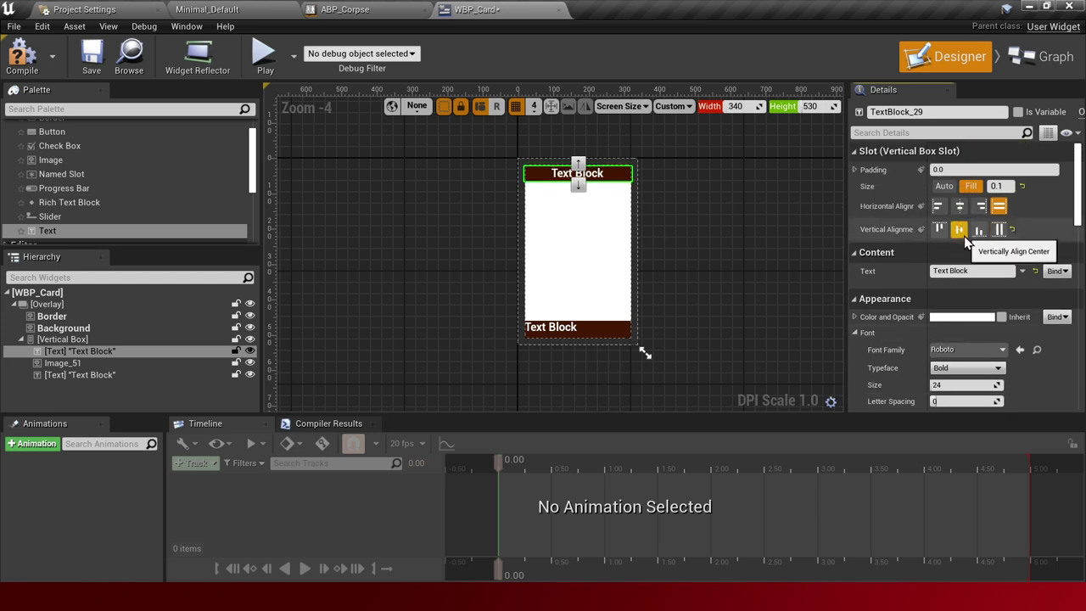
Centre the bottom text block vertically and set its justification to Align Text Center
{"action": "scroll", "coordinate": [720, 202], "scroll_direction": "up", "scroll_amount": 4}
{"action": "scroll", "coordinate": [717, 202], "scroll_direction": "up", "scroll_amount": 1}
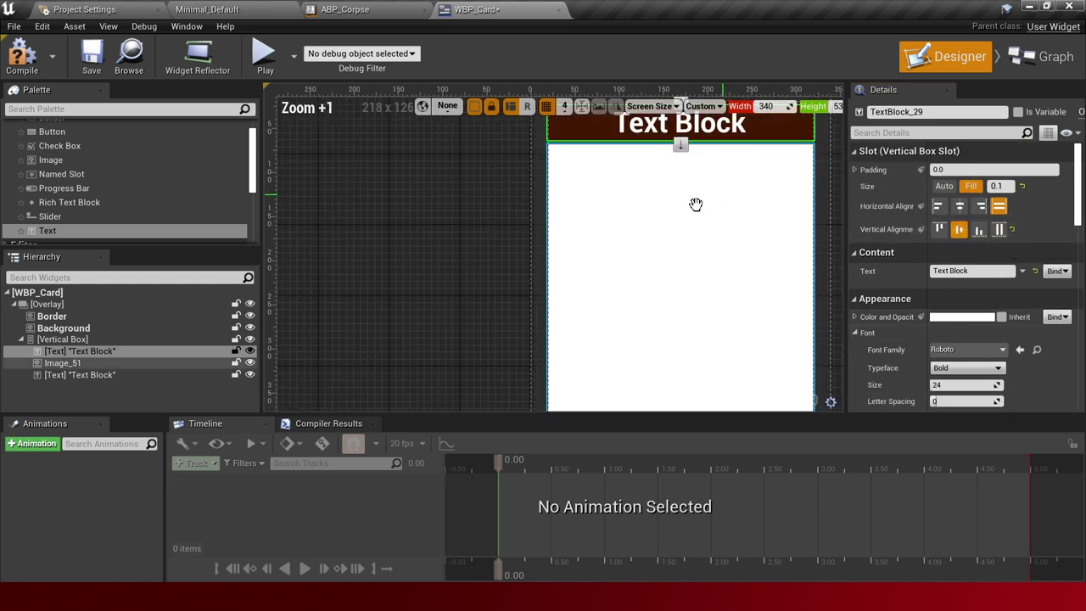
{"action": "scroll", "coordinate": [672, 189], "scroll_direction": "down", "scroll_amount": 1}
{"action": "scroll", "coordinate": [701, 245], "scroll_direction": "down", "scroll_amount": 2}
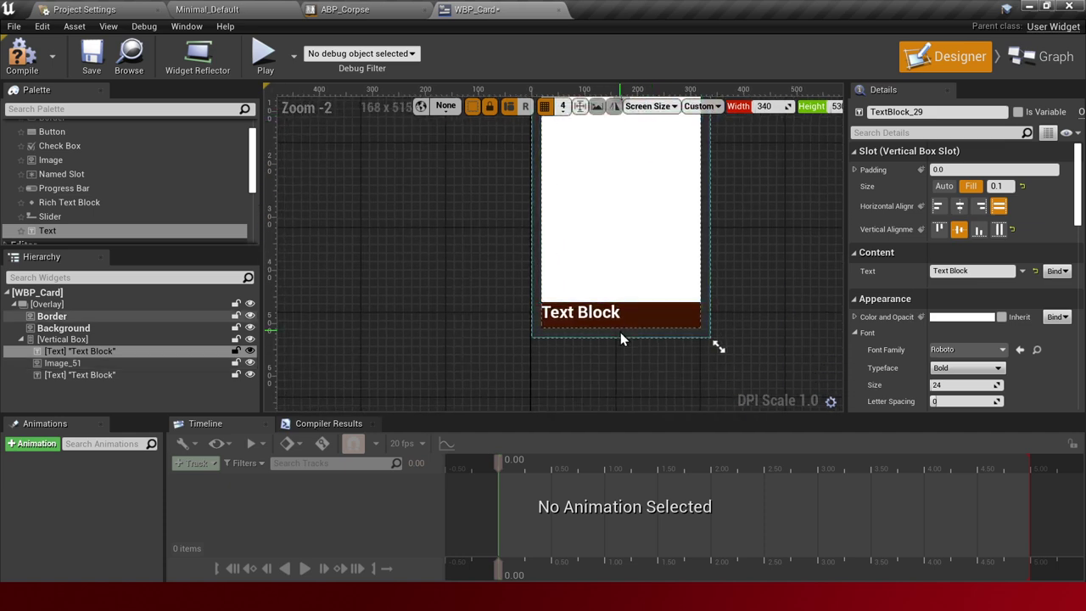
{"action": "left_click", "coordinate": [624, 322]}
{"action": "left_click", "coordinate": [966, 235]}
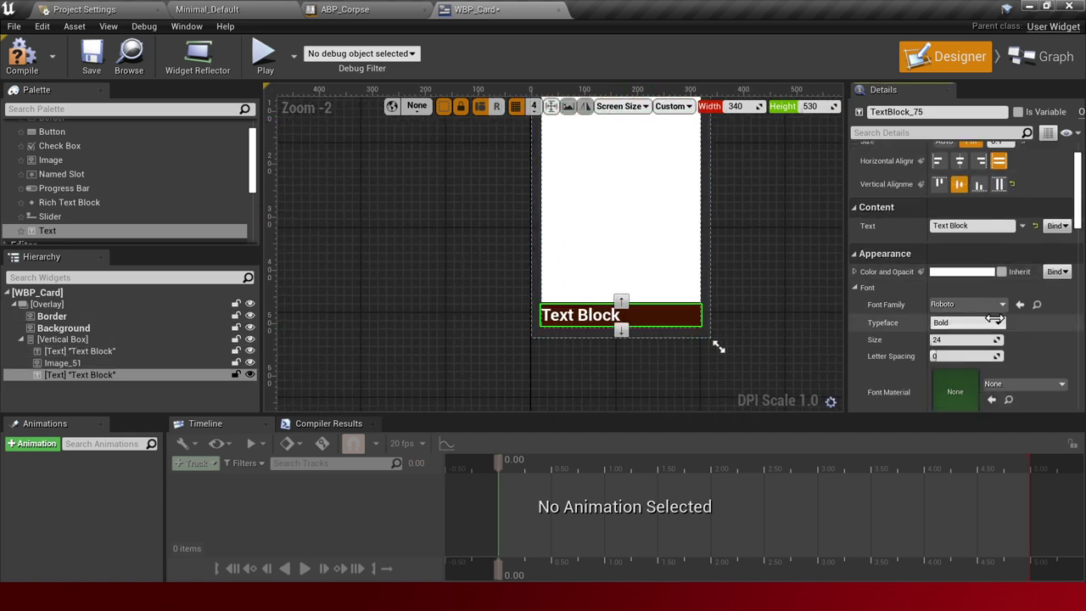
{"action": "scroll", "coordinate": [998, 318], "scroll_direction": "down", "scroll_amount": 5}
{"action": "scroll", "coordinate": [970, 360], "scroll_direction": "down", "scroll_amount": 2}
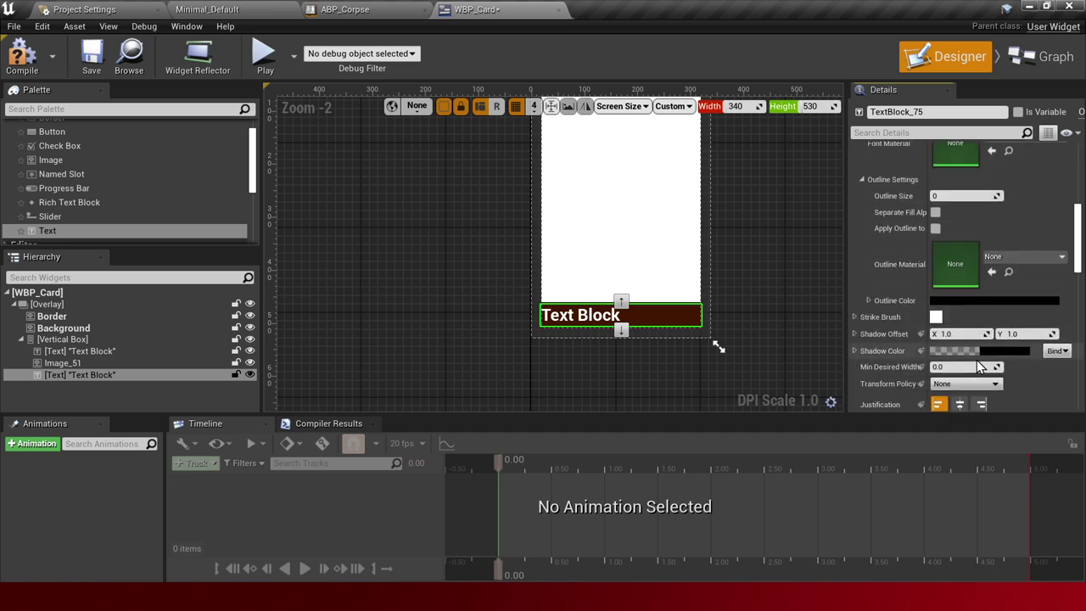
{"action": "left_click", "coordinate": [959, 382]}
{"action": "scroll", "coordinate": [976, 339], "scroll_direction": "up", "scroll_amount": 3}
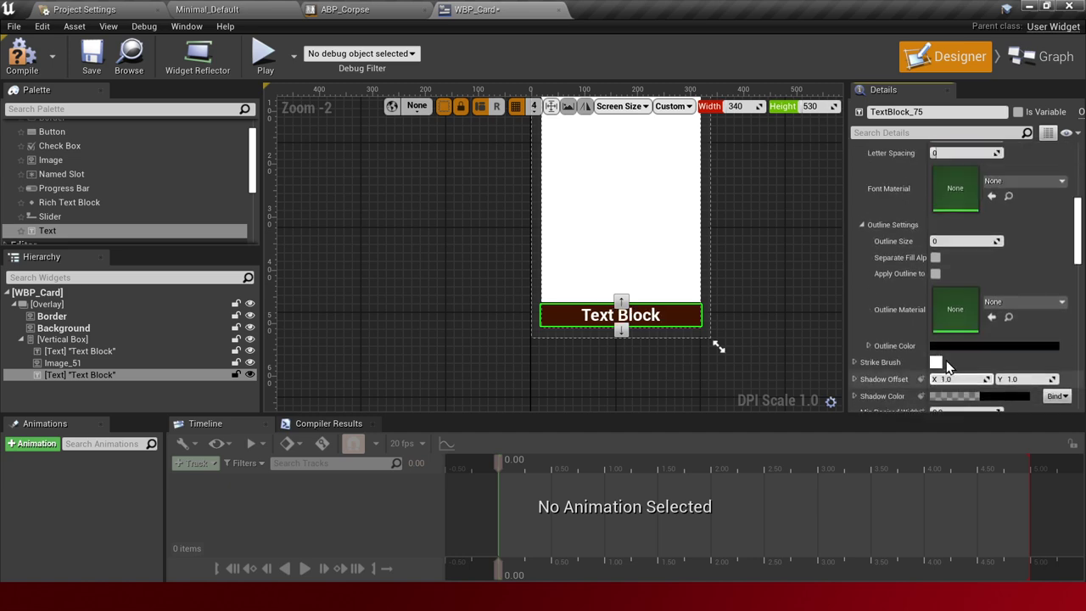
{"action": "scroll", "coordinate": [993, 314], "scroll_direction": "up", "scroll_amount": 2}
{"action": "scroll", "coordinate": [1001, 292], "scroll_direction": "up", "scroll_amount": 2}
{"action": "scroll", "coordinate": [1002, 293], "scroll_direction": "up", "scroll_amount": 3}
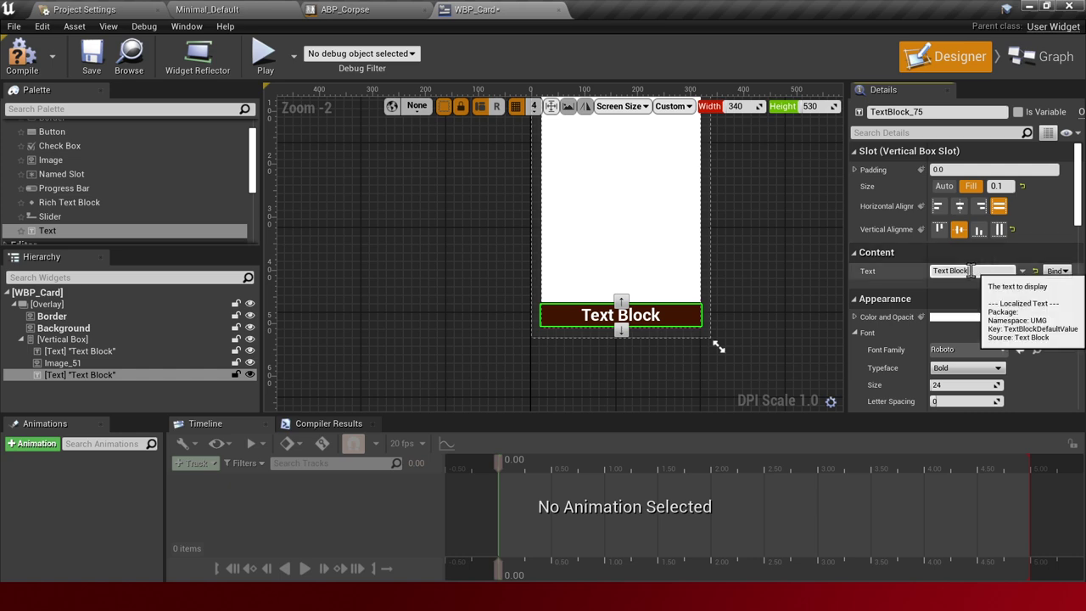
Set the bottom text block's text to 500
{"action": "left_click", "coordinate": [971, 270]}
{"action": "type", "text": "500"}
{"action": "key", "text": "Return"}
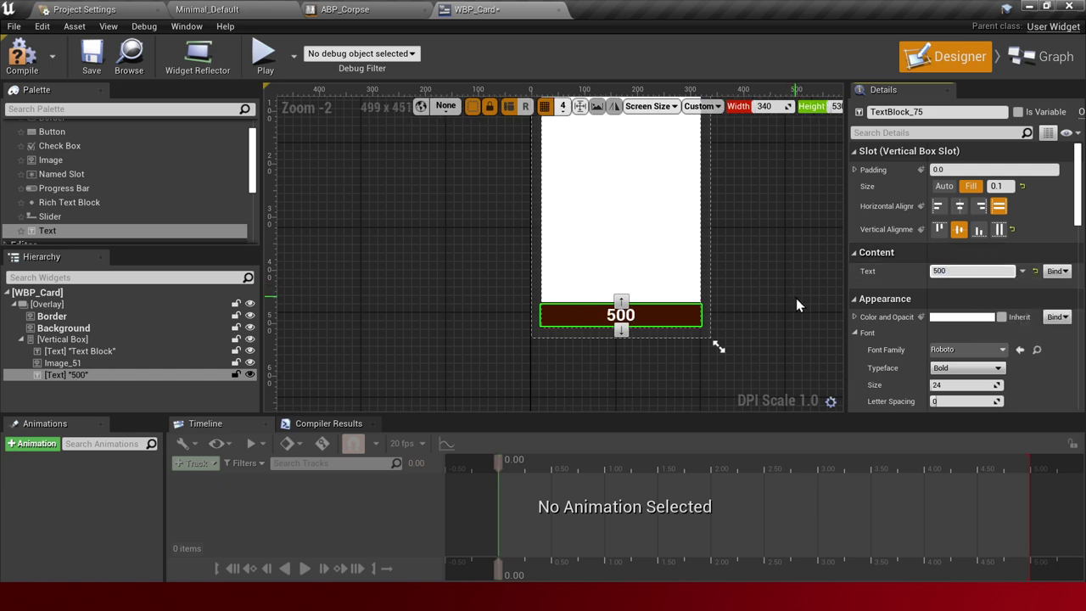
{"action": "left_click", "coordinate": [796, 298]}
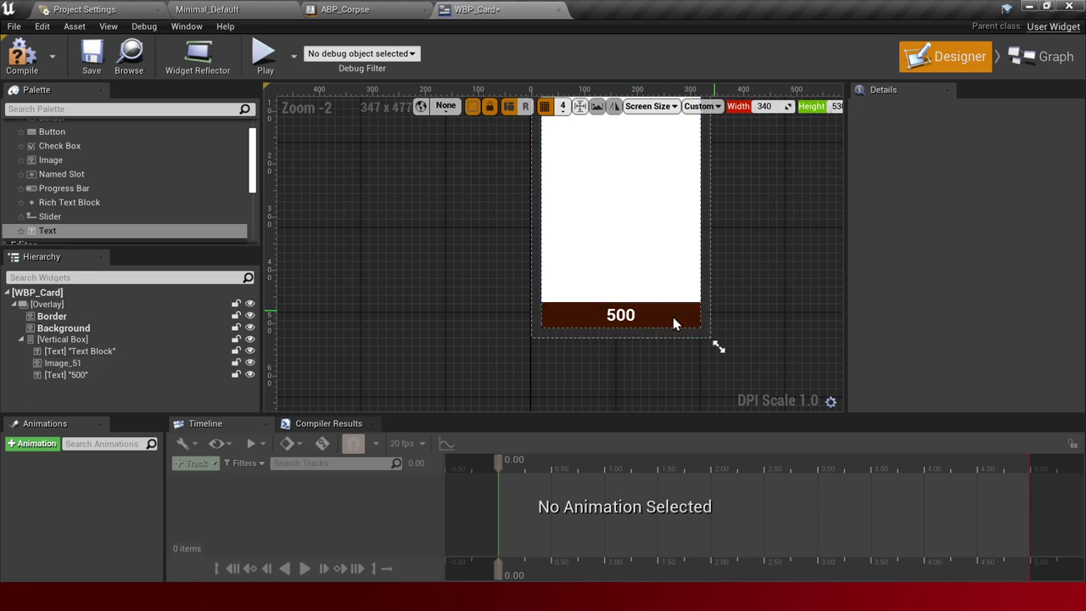
Change the card's title text to Weak Skeleton
{"action": "right_click_drag", "start_coordinate": [795, 397], "coordinate": [727, 364]}
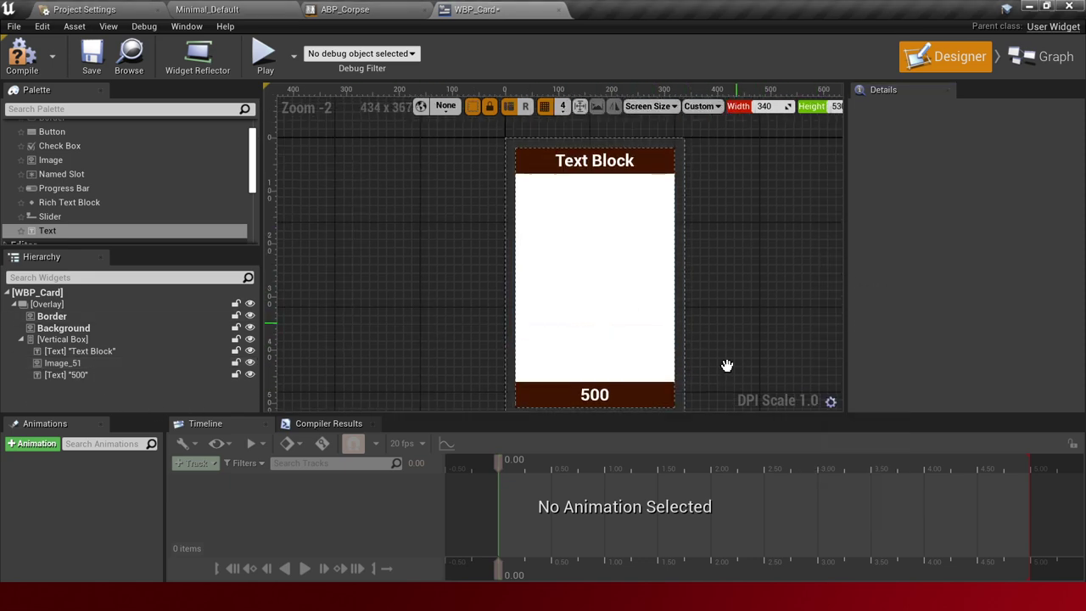
{"action": "left_click", "coordinate": [587, 219]}
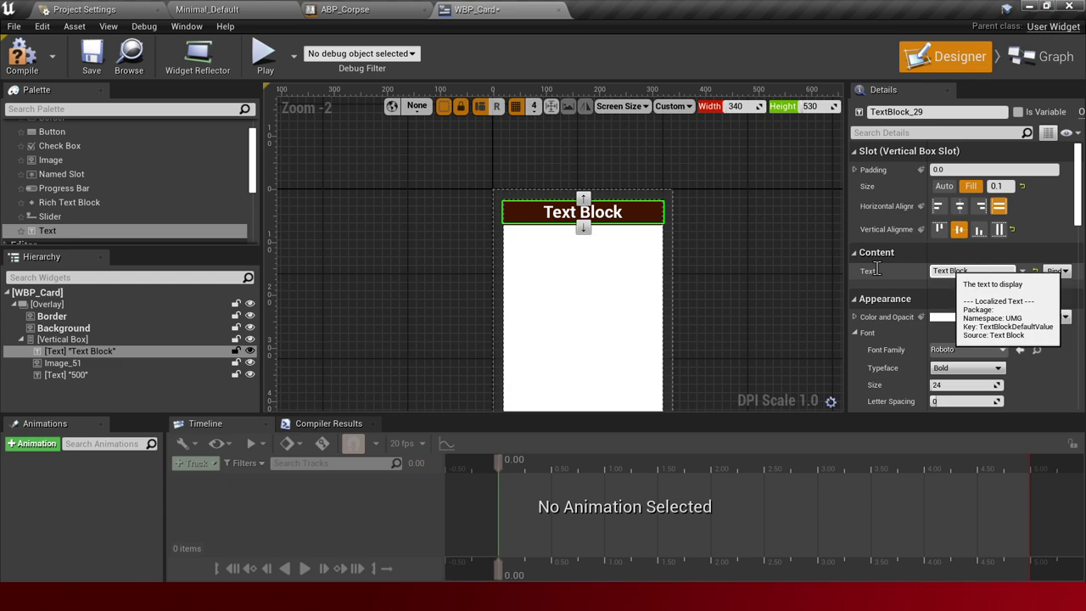
{"action": "left_click", "coordinate": [968, 270]}
{"action": "key", "text": "BackSpace"}
{"action": "type", "text": "W"}
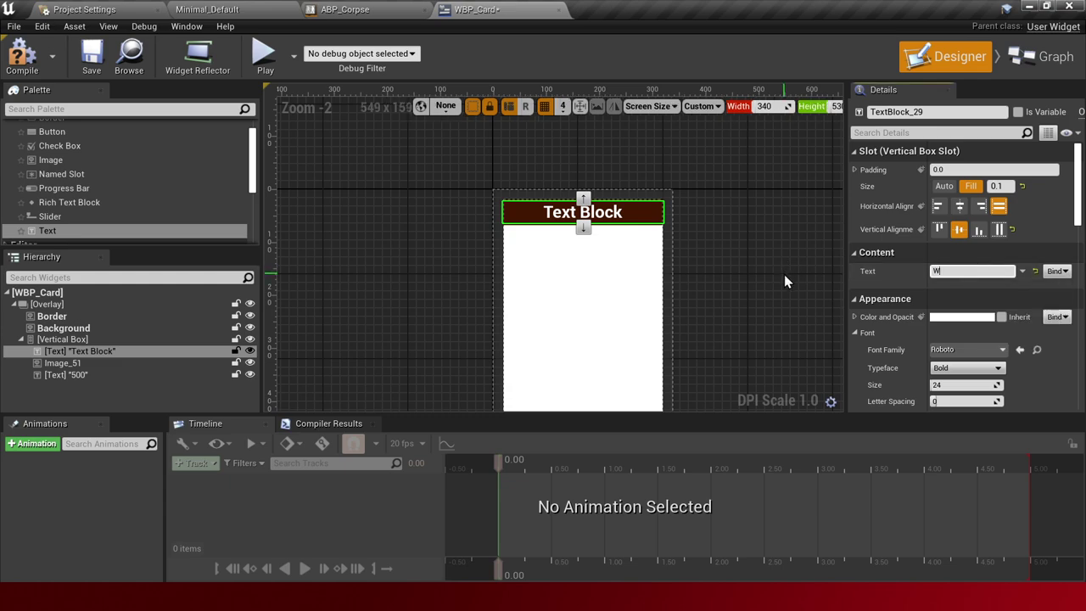
{"action": "type", "text": "eak Sl"}
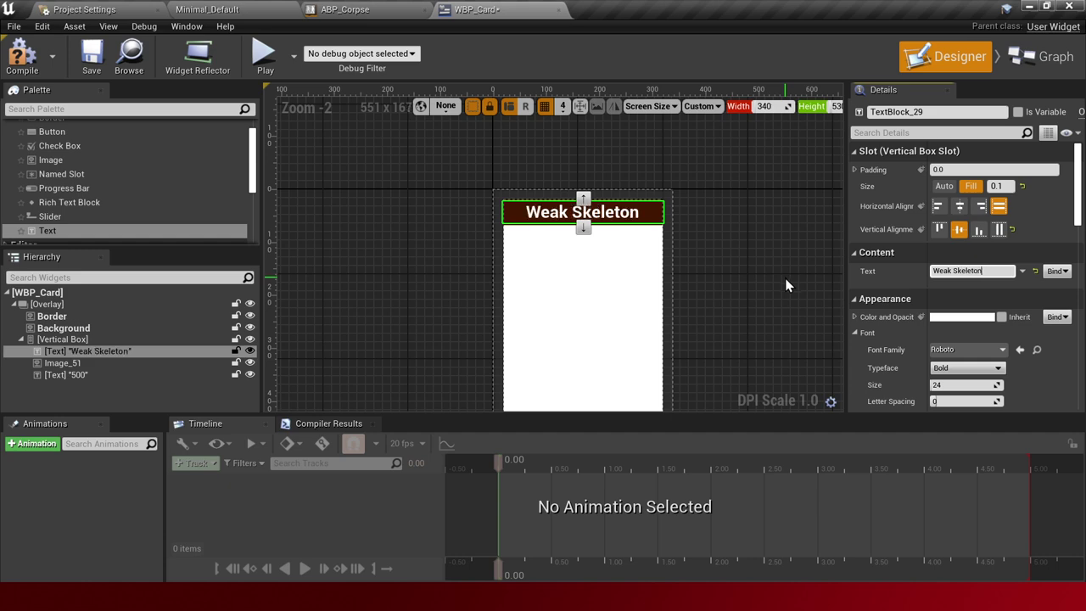
{"action": "left_click", "coordinate": [795, 177]}
{"action": "left_click", "coordinate": [605, 219]}
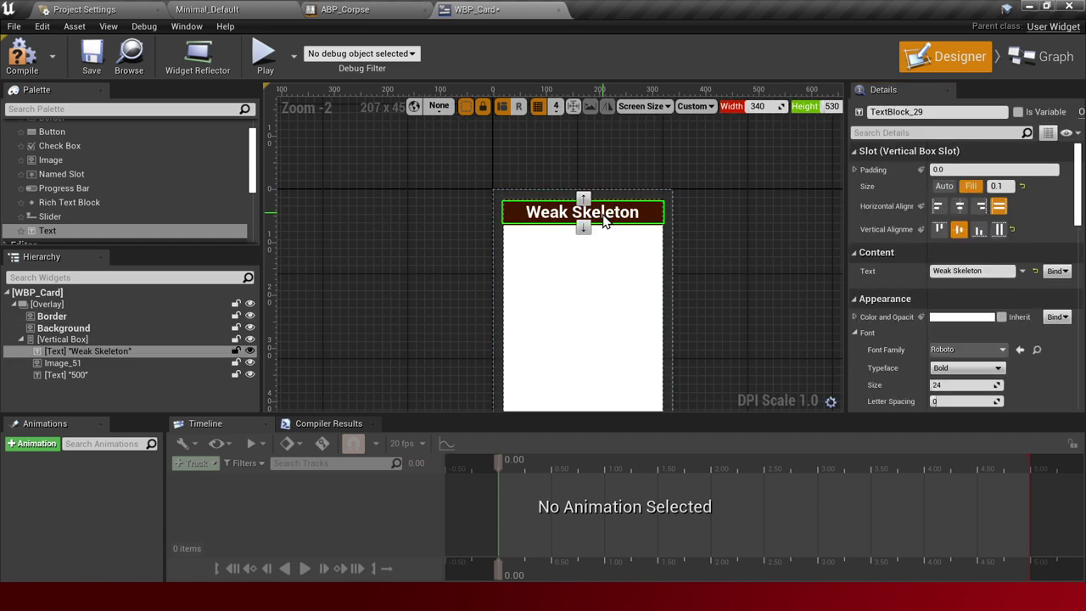
{"action": "left_click", "coordinate": [737, 280]}
{"action": "scroll", "coordinate": [738, 282], "scroll_direction": "down", "scroll_amount": 1}
{"action": "scroll", "coordinate": [701, 189], "scroll_direction": "down", "scroll_amount": 1}
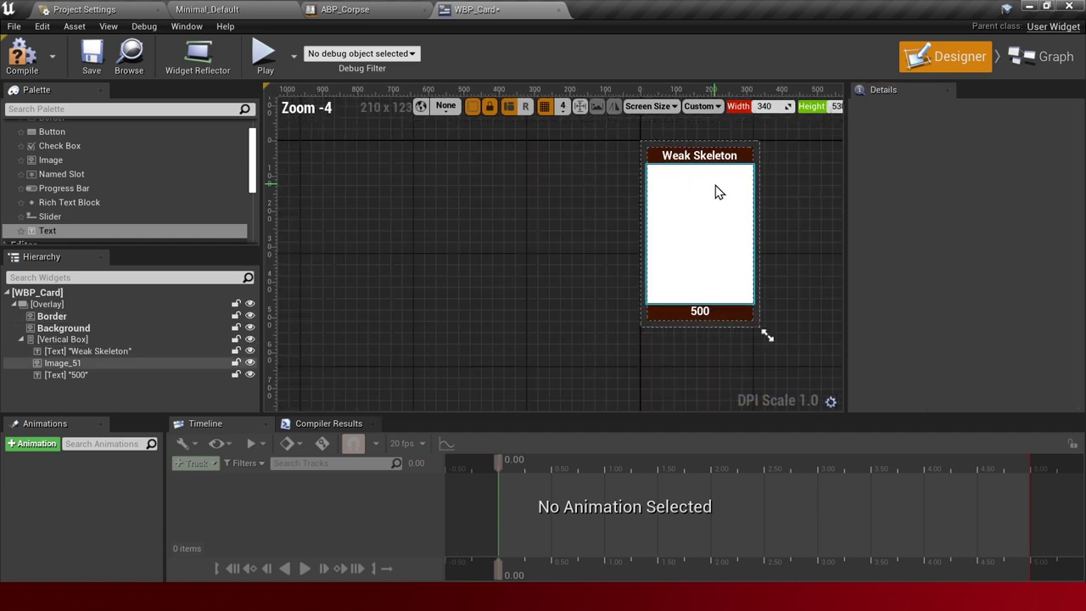
{"action": "scroll", "coordinate": [715, 191], "scroll_direction": "down", "scroll_amount": 1}
Wrap Image_51 in a Size Box and enable its Width and Height Overrides
{"action": "left_click", "coordinate": [659, 259]}
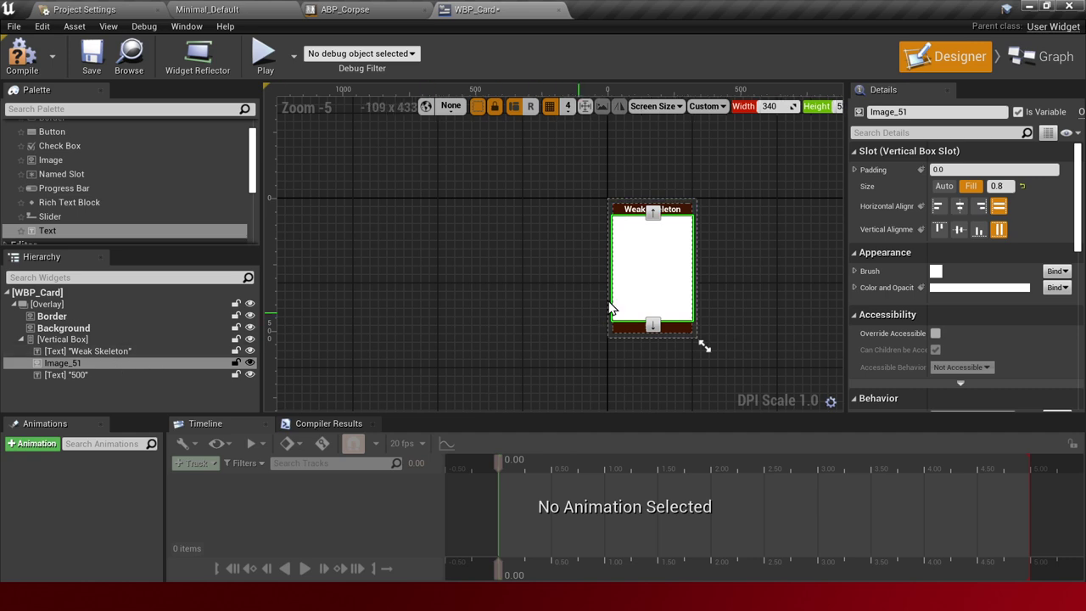
{"action": "left_click", "coordinate": [611, 268]}
{"action": "left_click", "coordinate": [678, 272]}
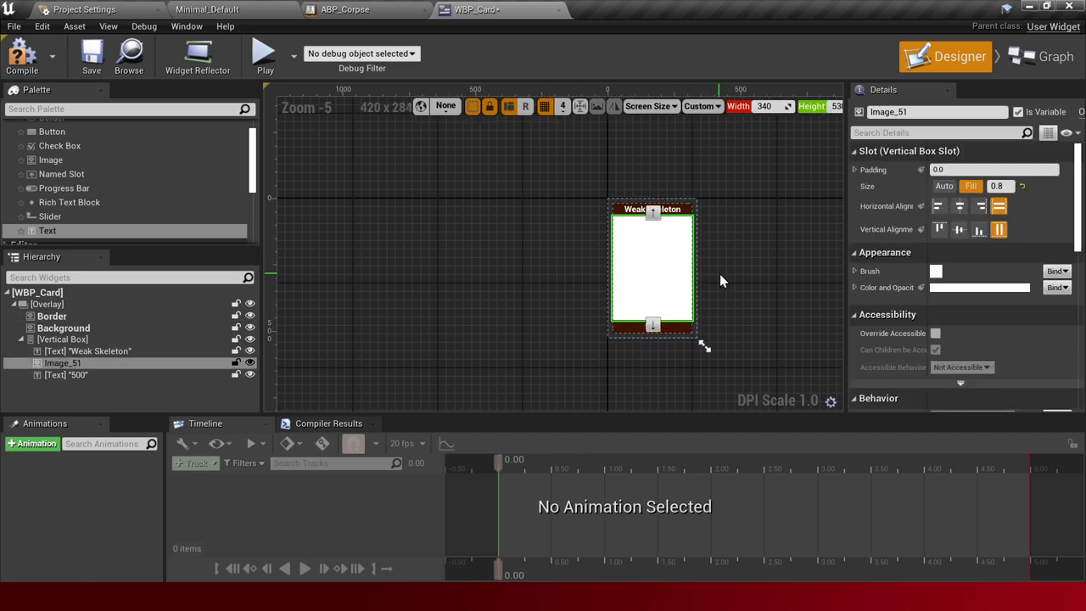
{"action": "scroll", "coordinate": [720, 281], "scroll_direction": "up", "scroll_amount": 1}
{"action": "scroll", "coordinate": [558, 274], "scroll_direction": "up", "scroll_amount": 2}
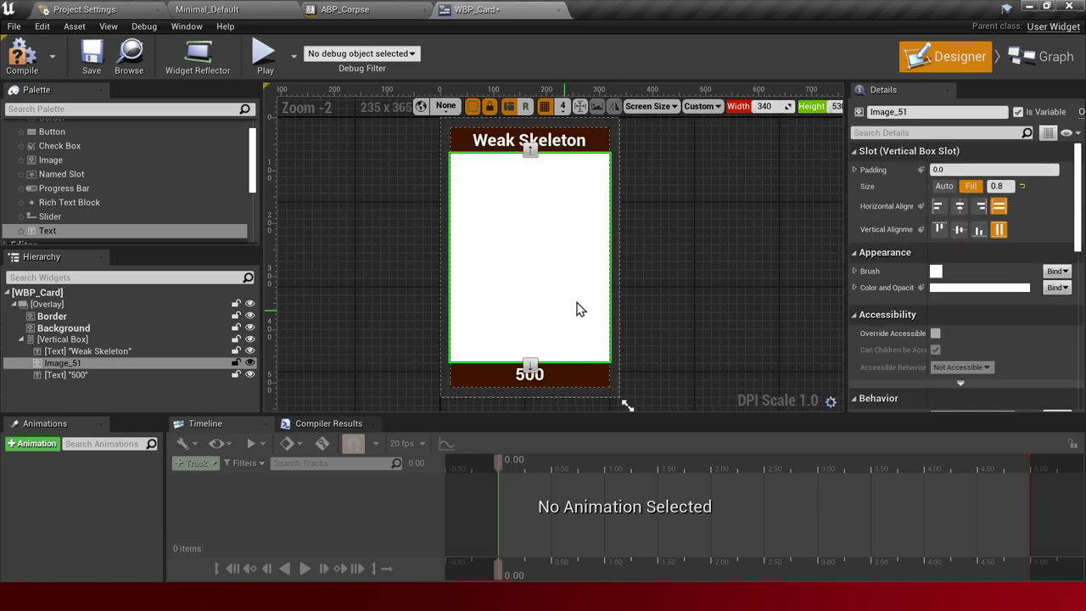
{"action": "right_click", "coordinate": [61, 366]}
{"action": "mouse_move", "coordinate": [101, 480]}
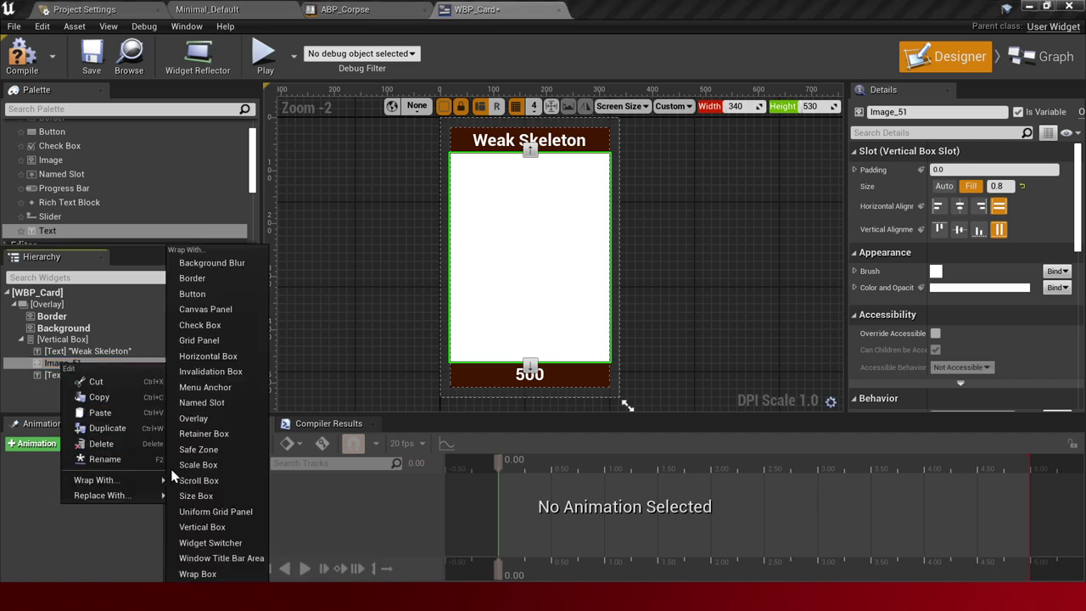
{"action": "left_click", "coordinate": [239, 499]}
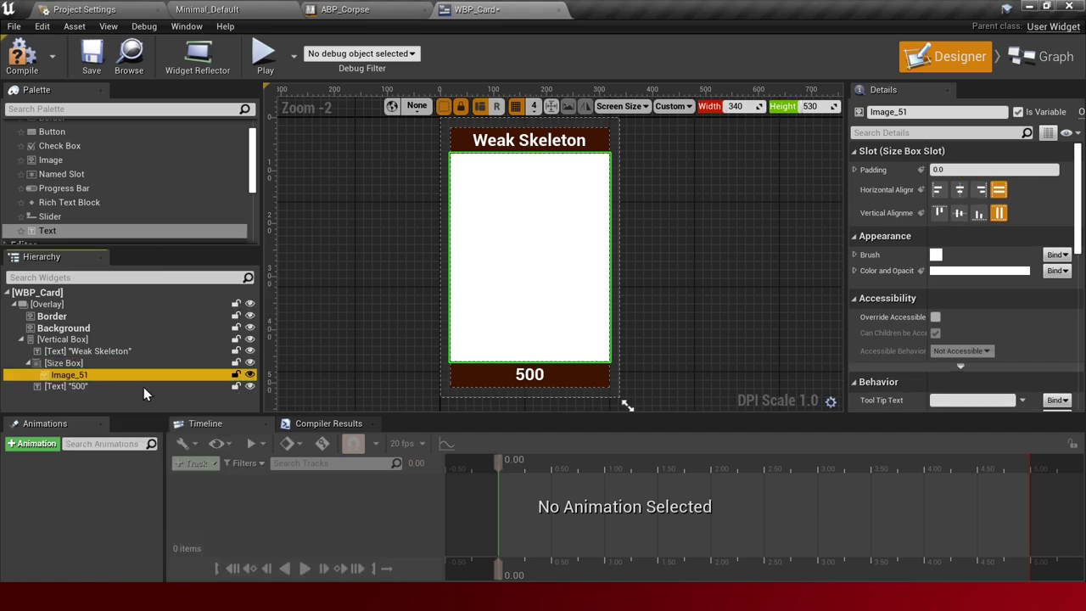
{"action": "left_click", "coordinate": [68, 363]}
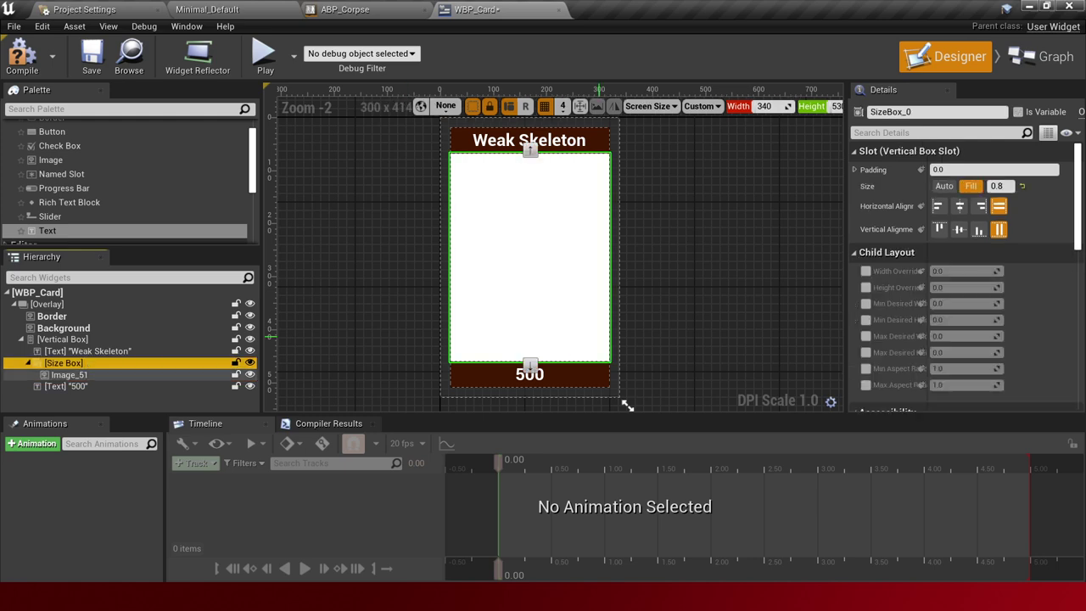
{"action": "left_click", "coordinate": [866, 270]}
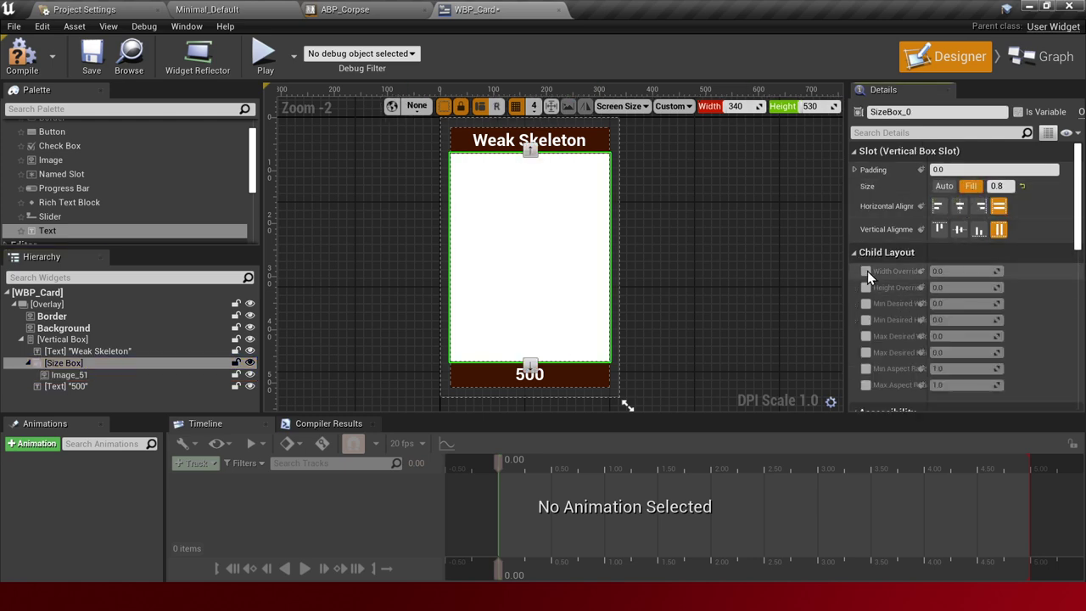
{"action": "left_click", "coordinate": [866, 287]}
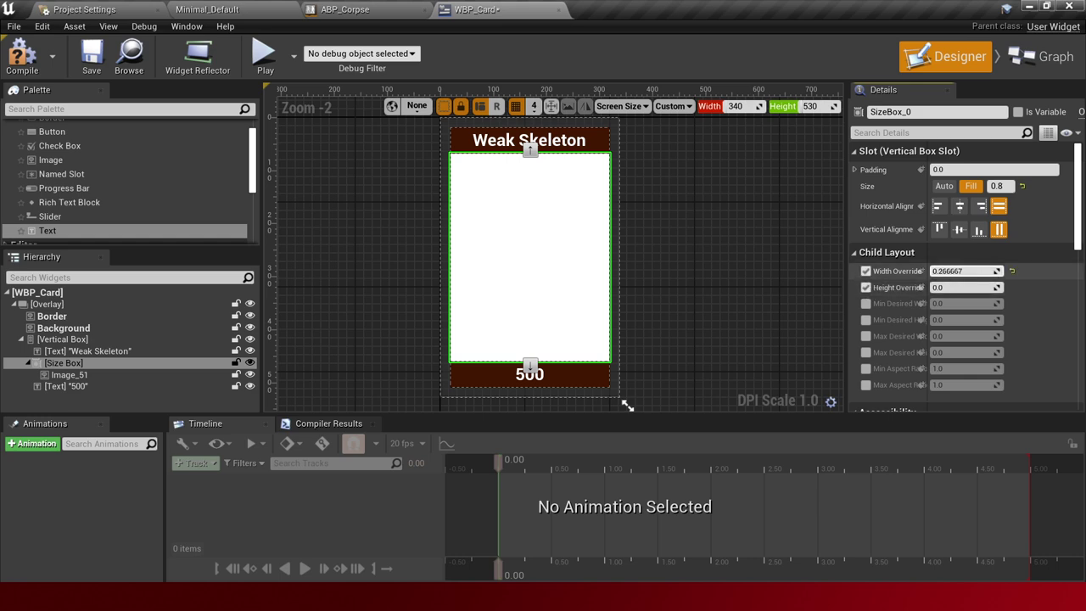
Centre Image_51 horizontally and vertically inside the Size Box
{"action": "left_click", "coordinate": [96, 375]}
{"action": "left_click", "coordinate": [959, 213]}
{"action": "left_click", "coordinate": [959, 189]}
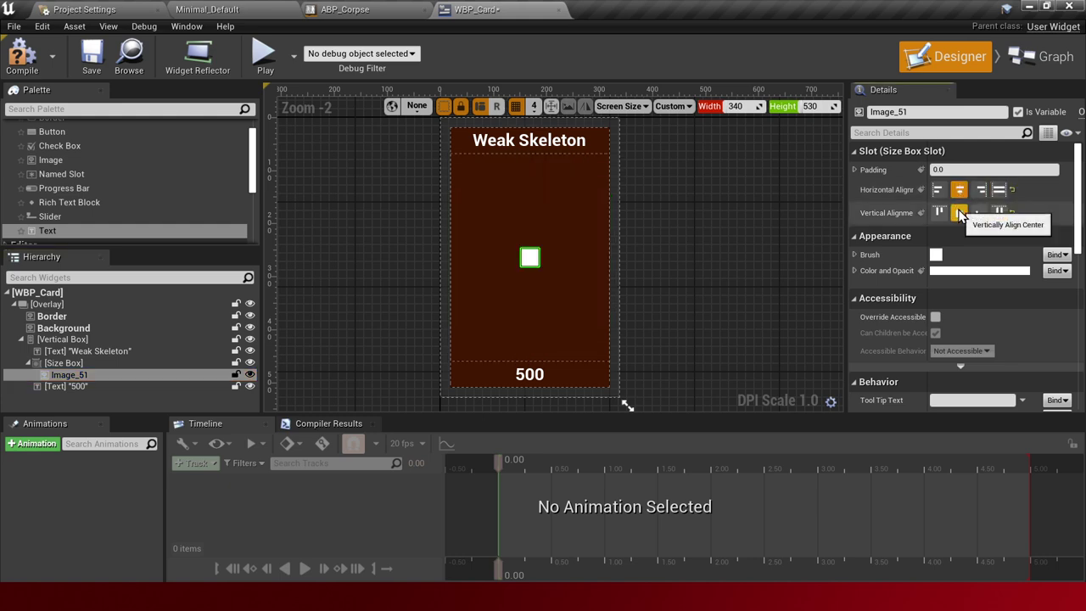
{"action": "left_click", "coordinate": [1000, 189]}
{"action": "left_click", "coordinate": [1000, 213]}
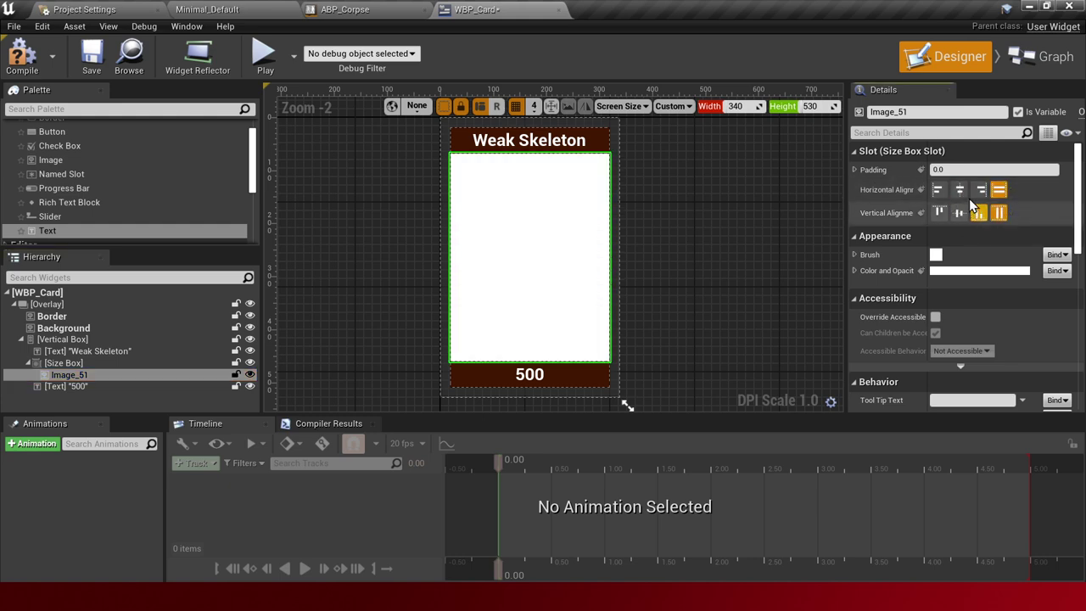
{"action": "left_click", "coordinate": [959, 190]}
{"action": "left_click", "coordinate": [959, 213]}
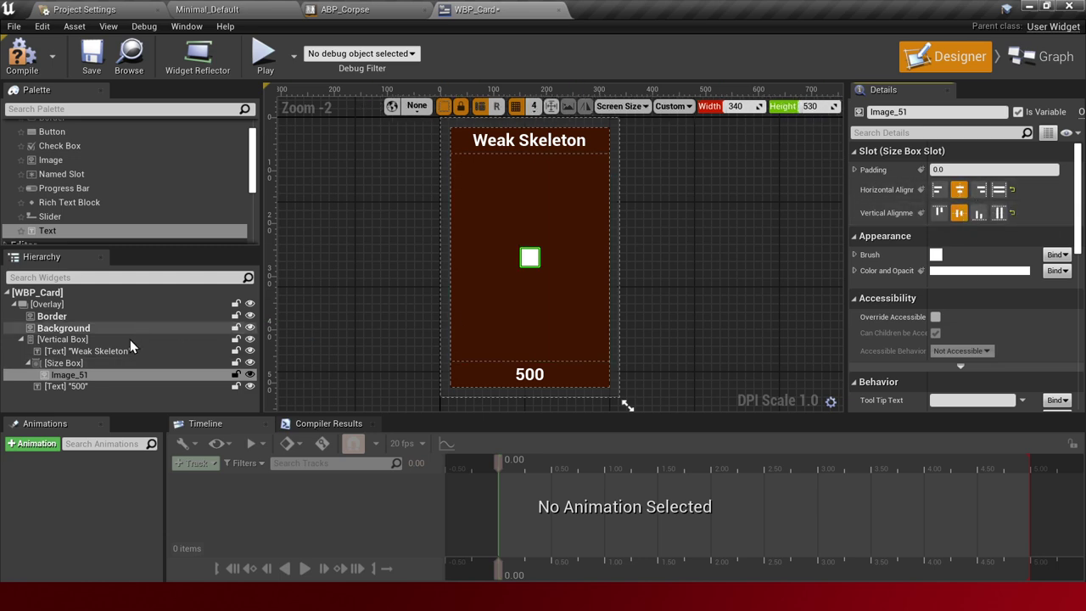
{"action": "left_click", "coordinate": [93, 364]}
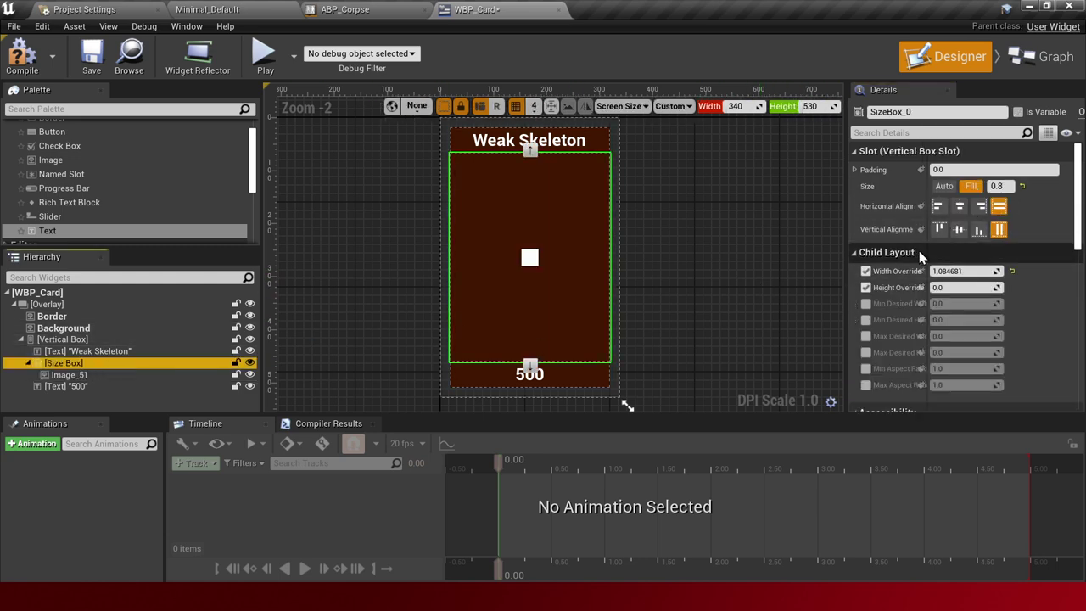
Try out Size Box override values and alignments, leaving it centred at fill 0.8
{"action": "left_click_drag", "start_coordinate": [965, 271], "coordinate": [989, 271]}
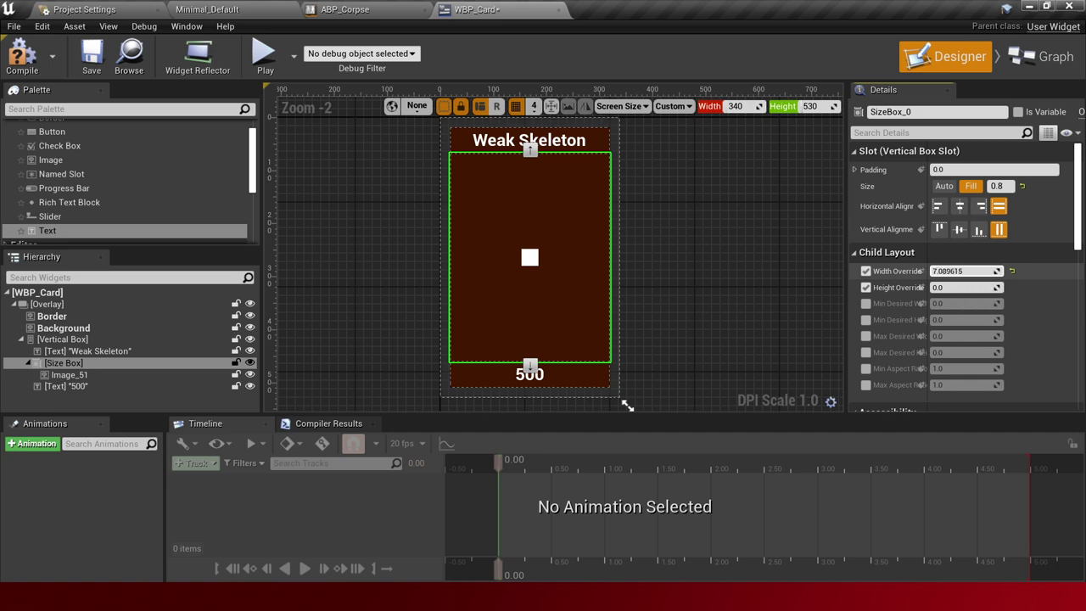
{"action": "left_click_drag", "start_coordinate": [965, 271], "coordinate": [984, 271]}
{"action": "left_click", "coordinate": [948, 187]}
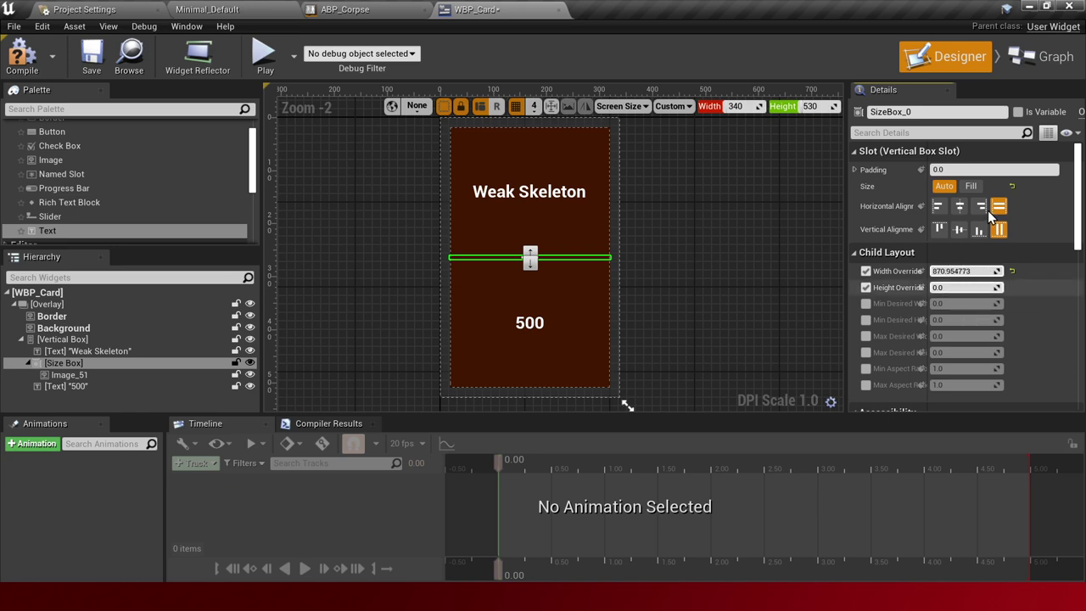
{"action": "left_click", "coordinate": [960, 206]}
{"action": "left_click", "coordinate": [959, 230]}
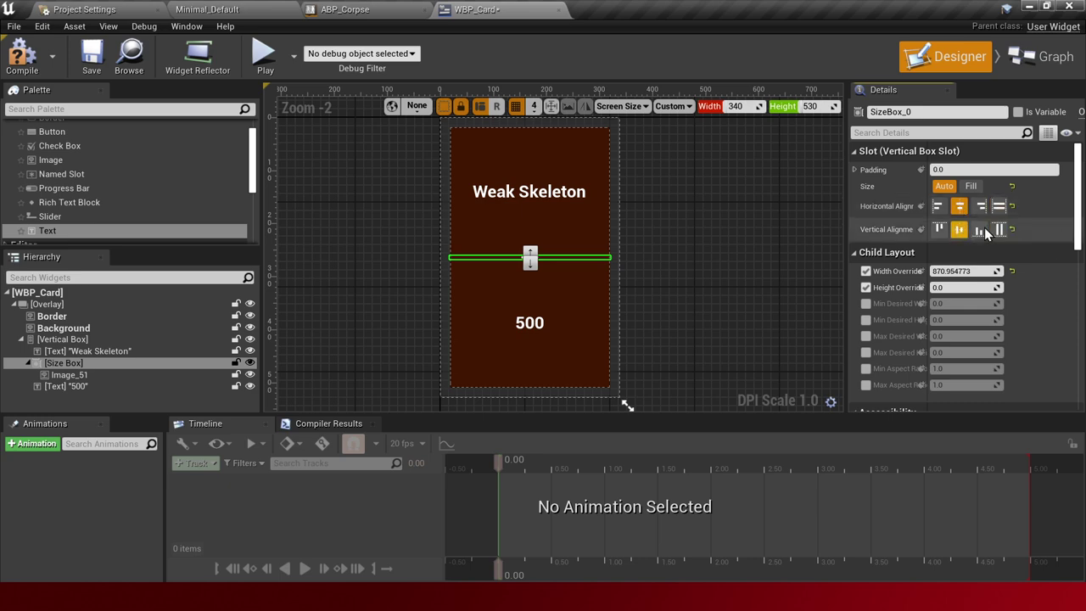
{"action": "left_click_drag", "start_coordinate": [965, 287], "coordinate": [992, 286]}
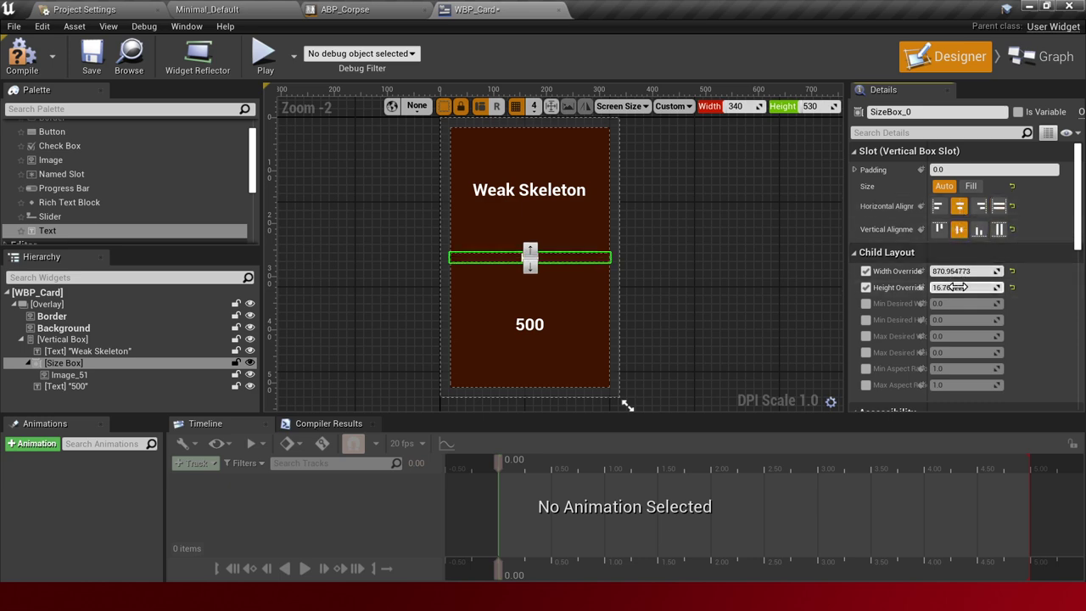
{"action": "left_click", "coordinate": [971, 186]}
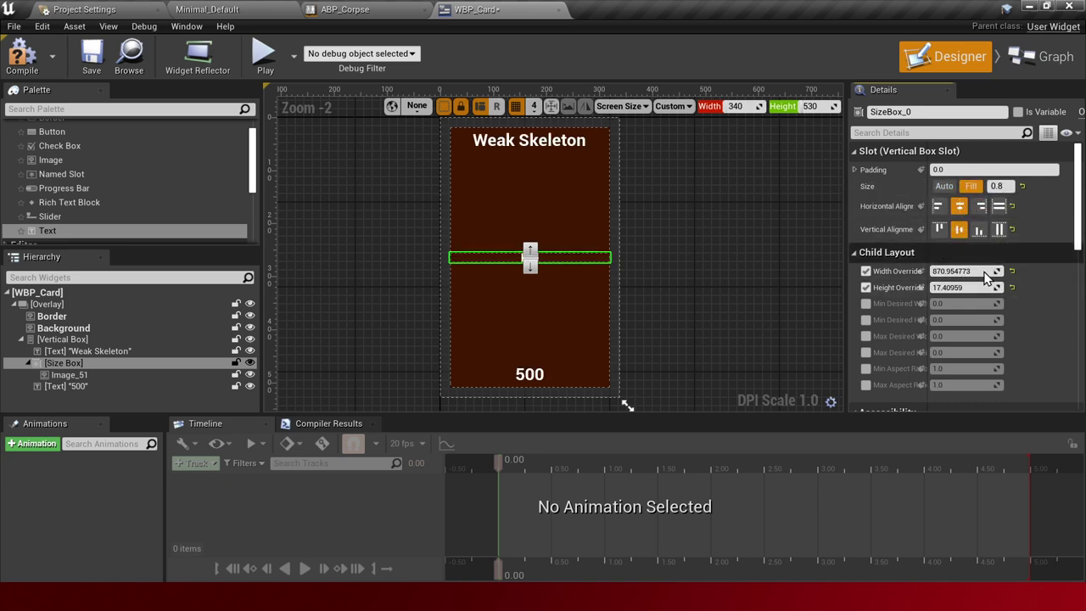
{"action": "mouse_move", "coordinate": [967, 286]}
{"action": "left_mouse_down"}
{"action": "mouse_move", "coordinate": [1019, 287]}
{"action": "mouse_move", "coordinate": [968, 287]}
{"action": "left_mouse_up"}
{"action": "left_click_drag", "start_coordinate": [963, 270], "coordinate": [985, 271]}
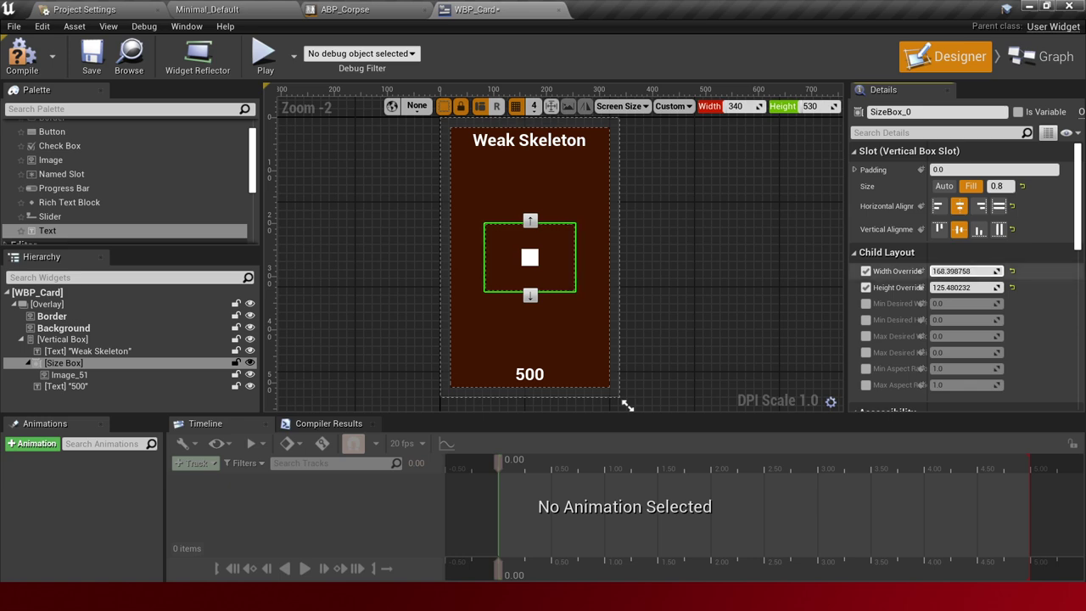
{"action": "left_click", "coordinate": [1003, 229]}
{"action": "left_click", "coordinate": [961, 231]}
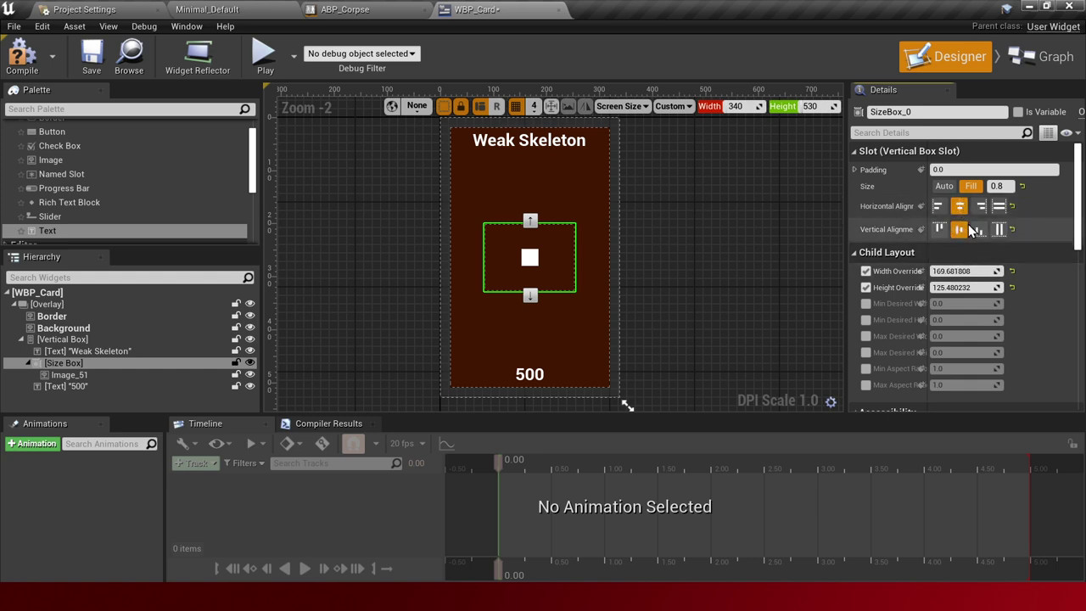
{"action": "left_click", "coordinate": [999, 206]}
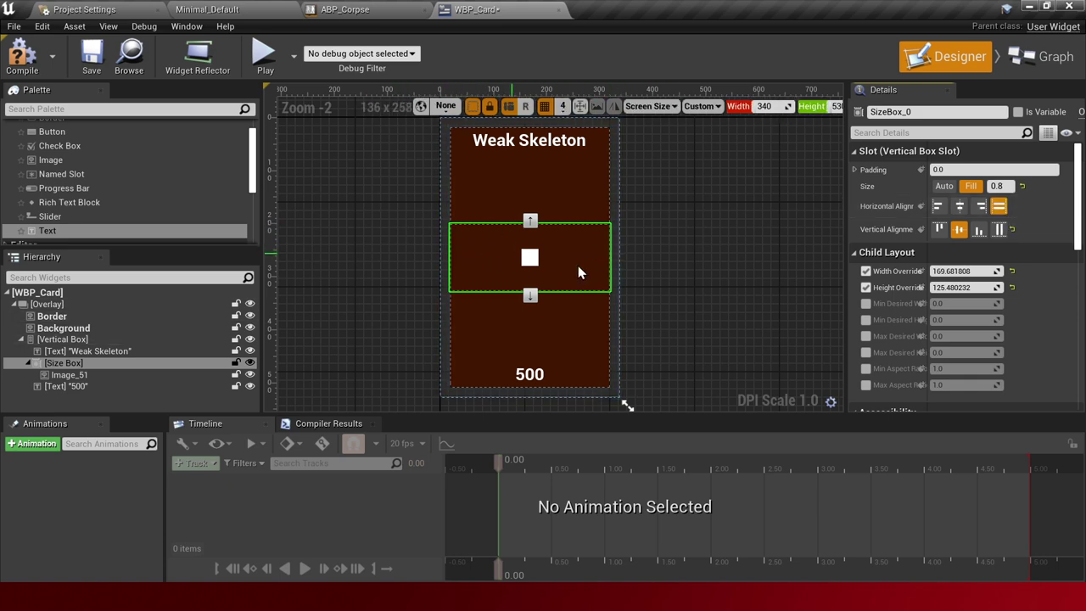
{"action": "left_click", "coordinate": [960, 206]}
{"action": "type", "text": "25"}
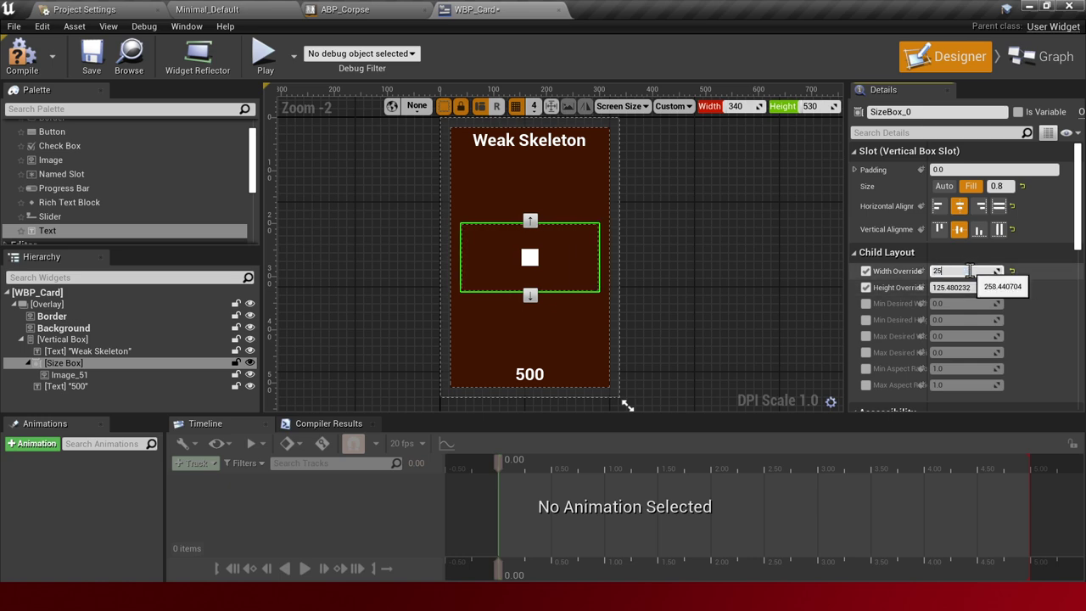
Set the Size Box width override to 250 and height override to 400
{"action": "type", "text": "0.0"}
{"action": "key", "text": "Return"}
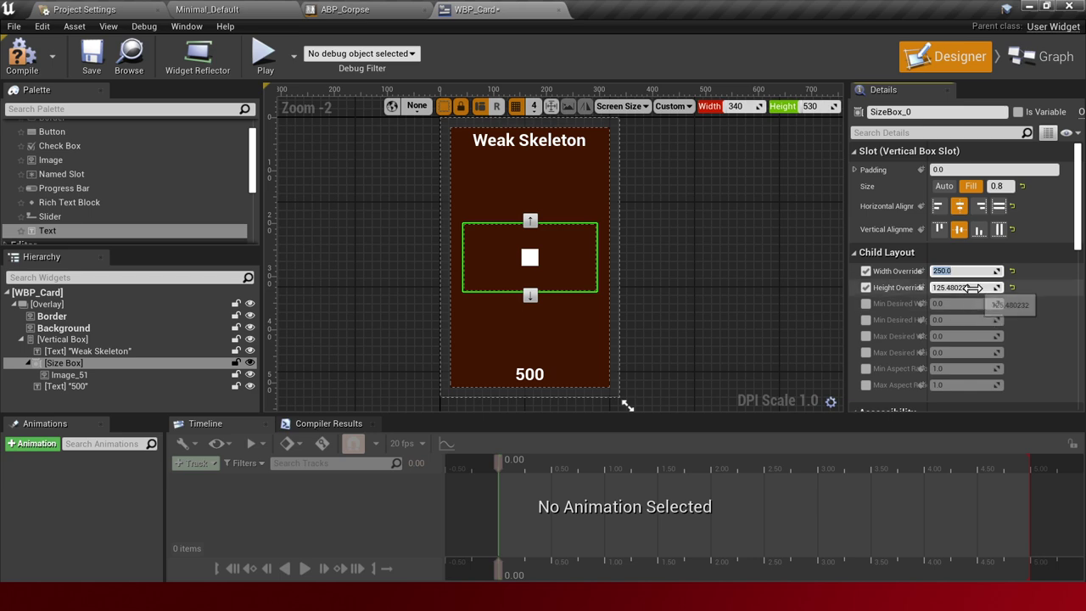
{"action": "left_click_drag", "start_coordinate": [959, 288], "coordinate": [997, 288]}
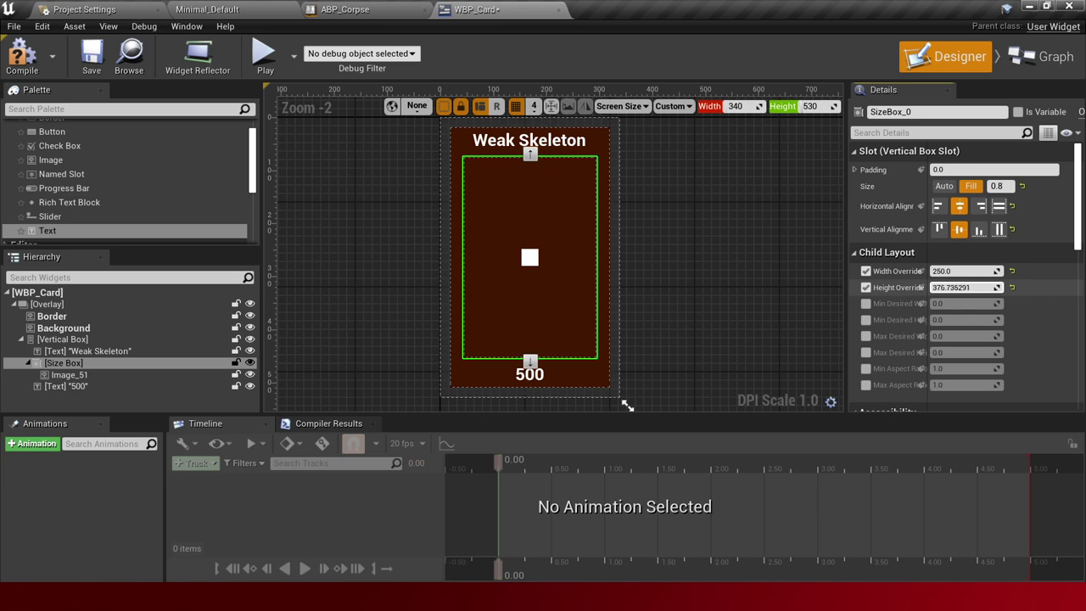
{"action": "left_click", "coordinate": [978, 288]}
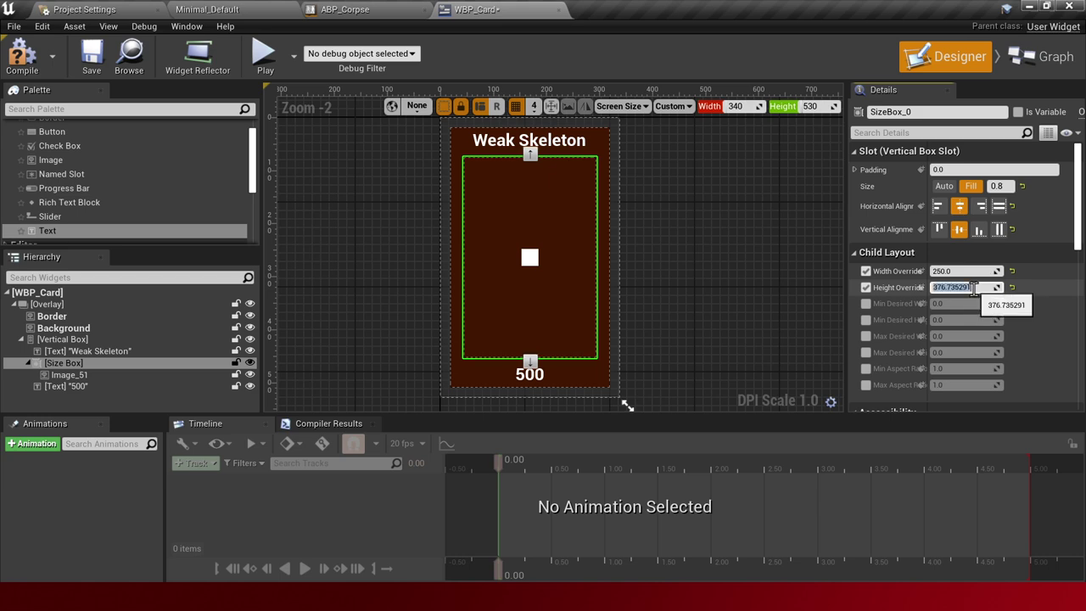
{"action": "type", "text": "40"}
{"action": "key", "text": "Return"}
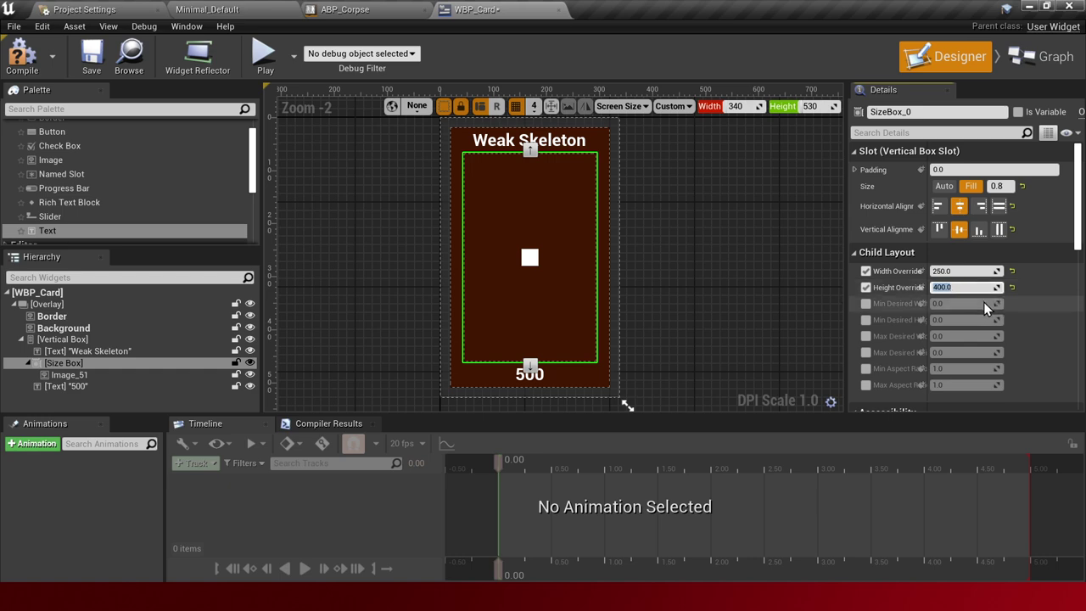
Stretch Image_51 to fill its Size Box horizontally and vertically
{"action": "left_click", "coordinate": [68, 375]}
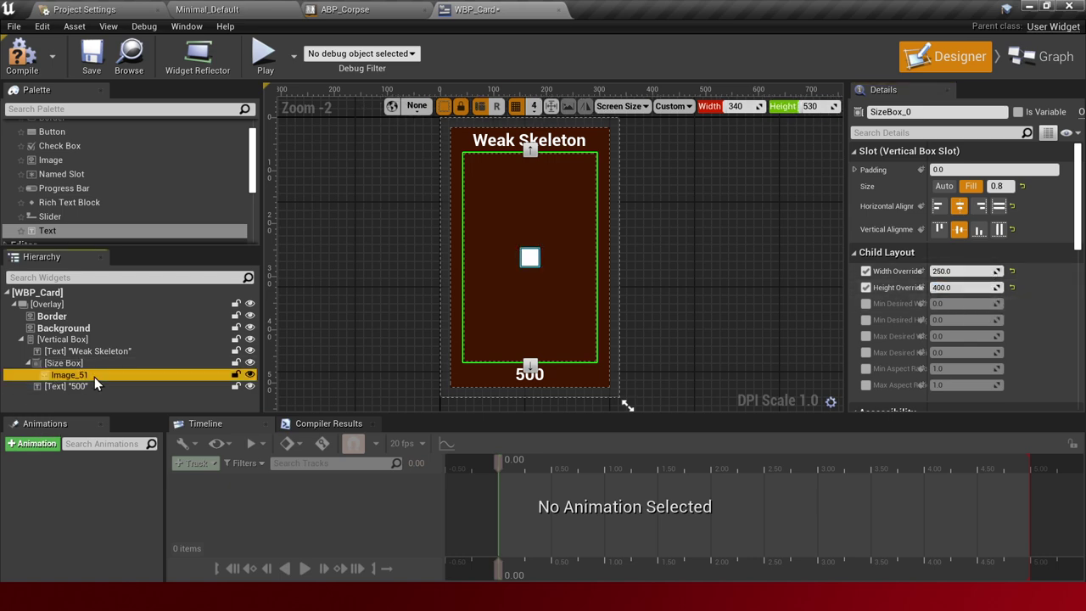
{"action": "left_click", "coordinate": [999, 189]}
{"action": "left_click", "coordinate": [999, 213]}
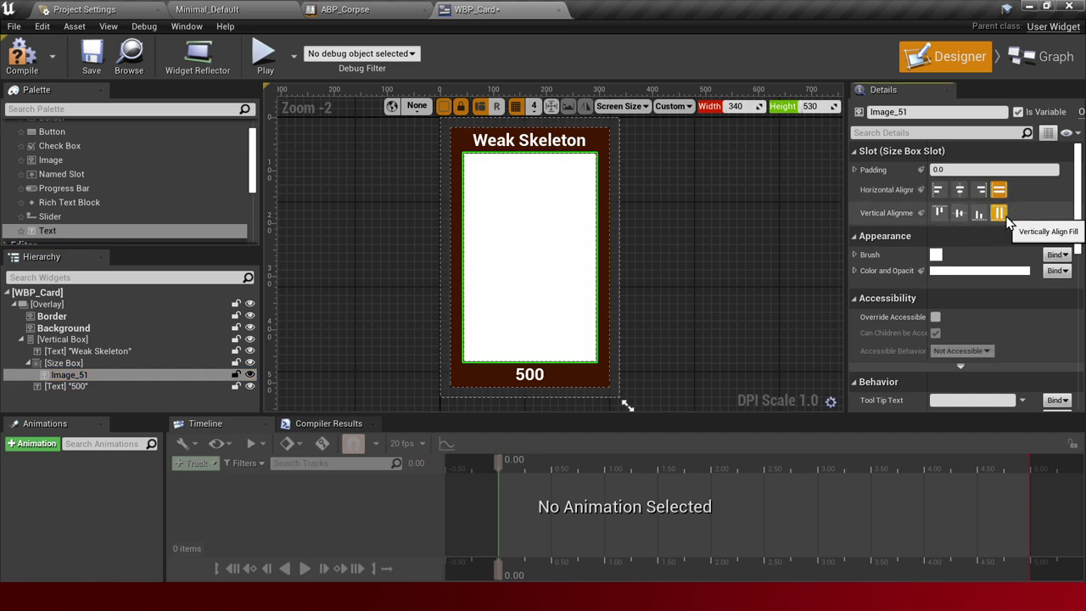
{"action": "left_click", "coordinate": [703, 278]}
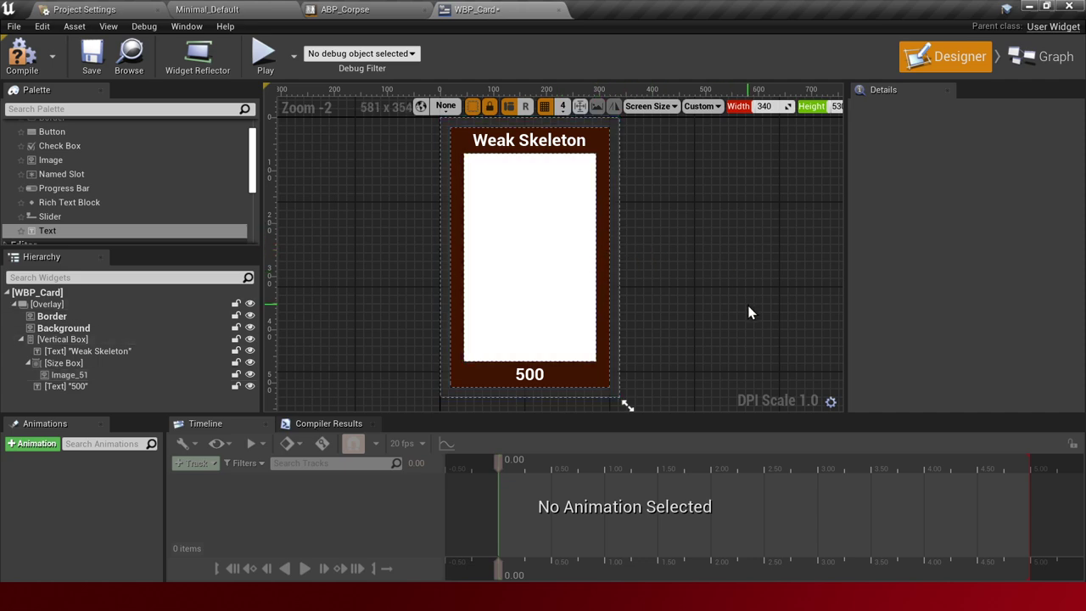
Save WBP_Card, review the finished card, and return to the ABP_Corpse animation blueprint
{"action": "left_click", "coordinate": [92, 55]}
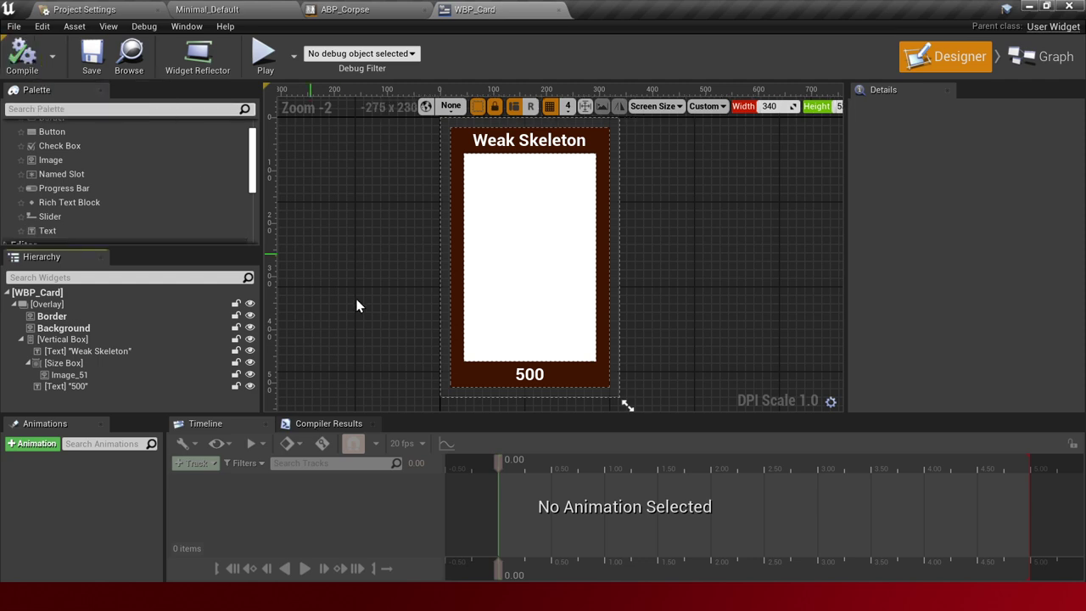
{"action": "scroll", "coordinate": [352, 271], "scroll_direction": "down", "scroll_amount": 1}
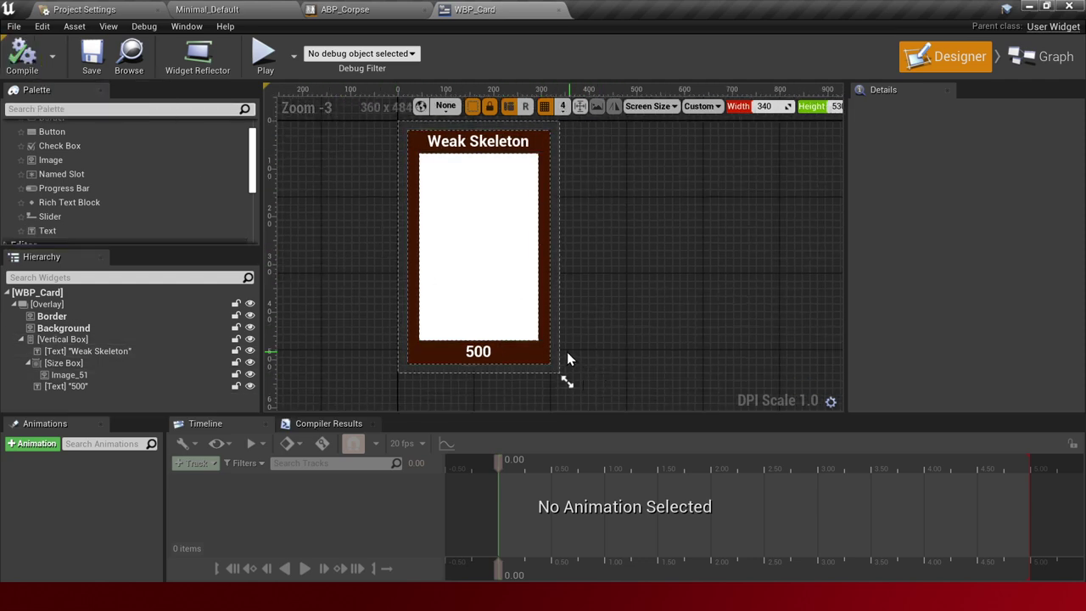
{"action": "left_click", "coordinate": [516, 354]}
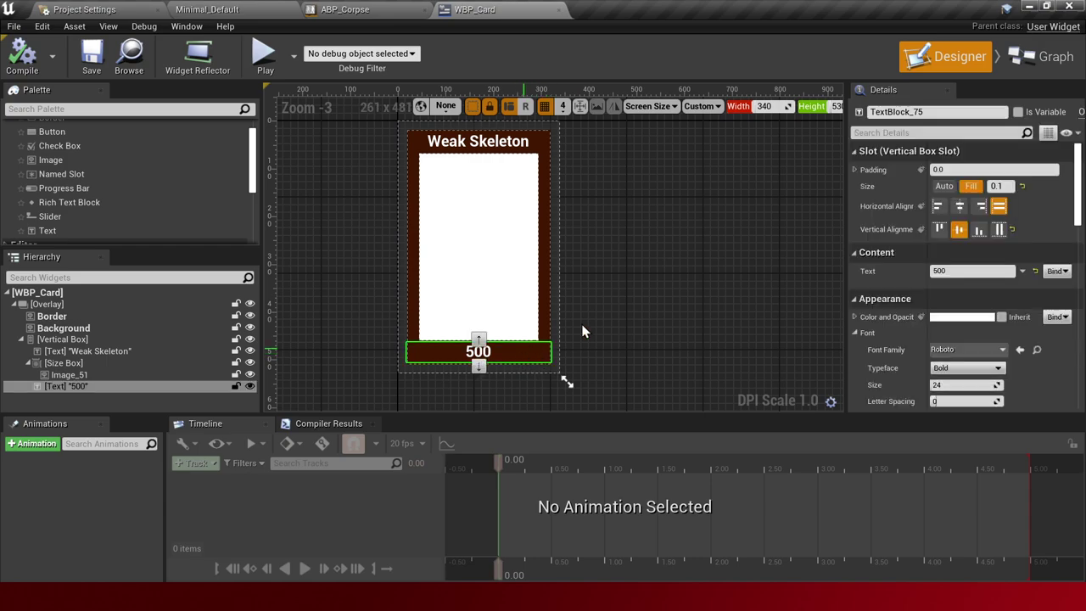
{"action": "left_click", "coordinate": [493, 235]}
{"action": "left_click", "coordinate": [512, 144]}
{"action": "right_click_drag", "start_coordinate": [671, 170], "coordinate": [648, 249]}
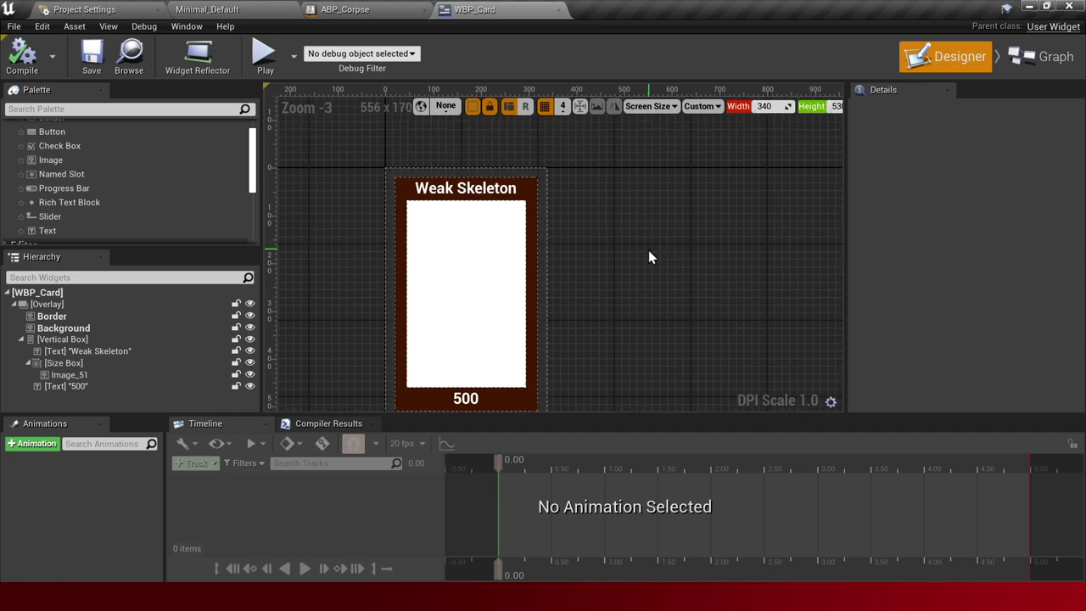
{"action": "left_click", "coordinate": [540, 192]}
{"action": "left_click", "coordinate": [563, 201]}
{"action": "left_click", "coordinate": [481, 189]}
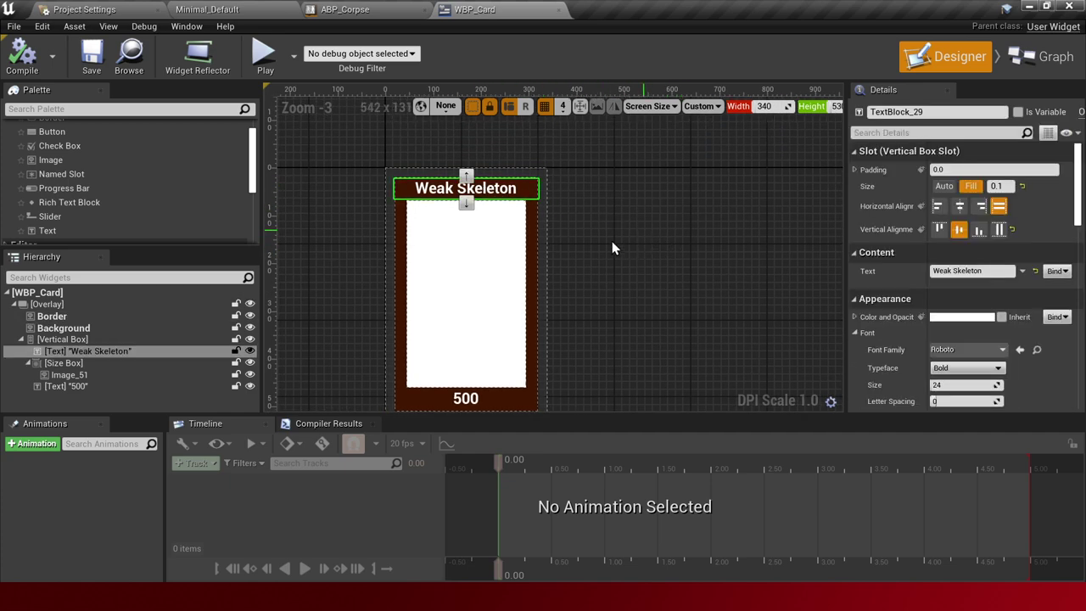
{"action": "left_click", "coordinate": [502, 283]}
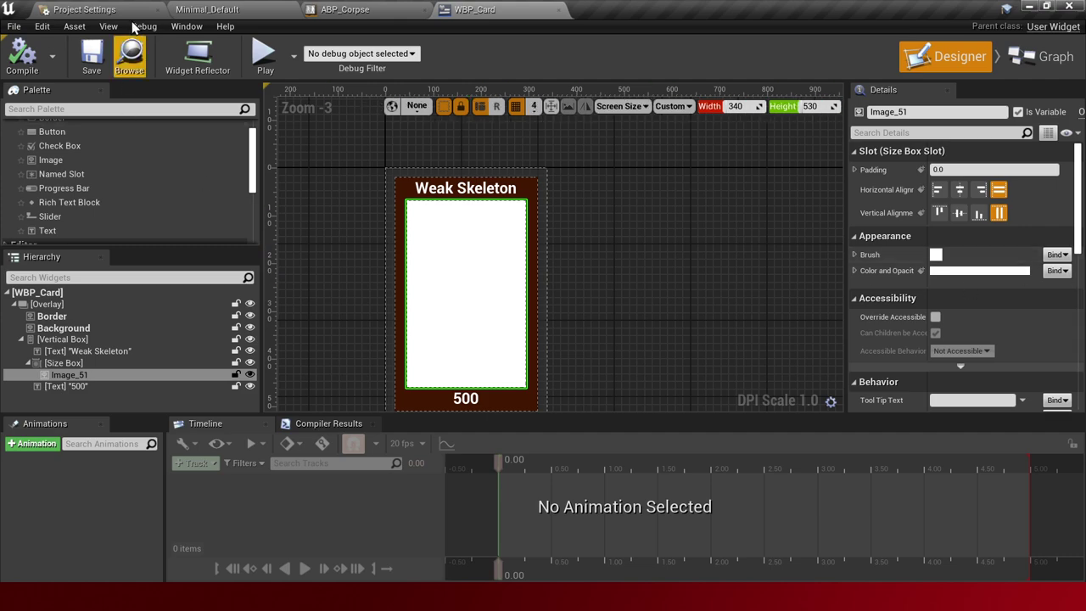
{"action": "left_click", "coordinate": [335, 9]}
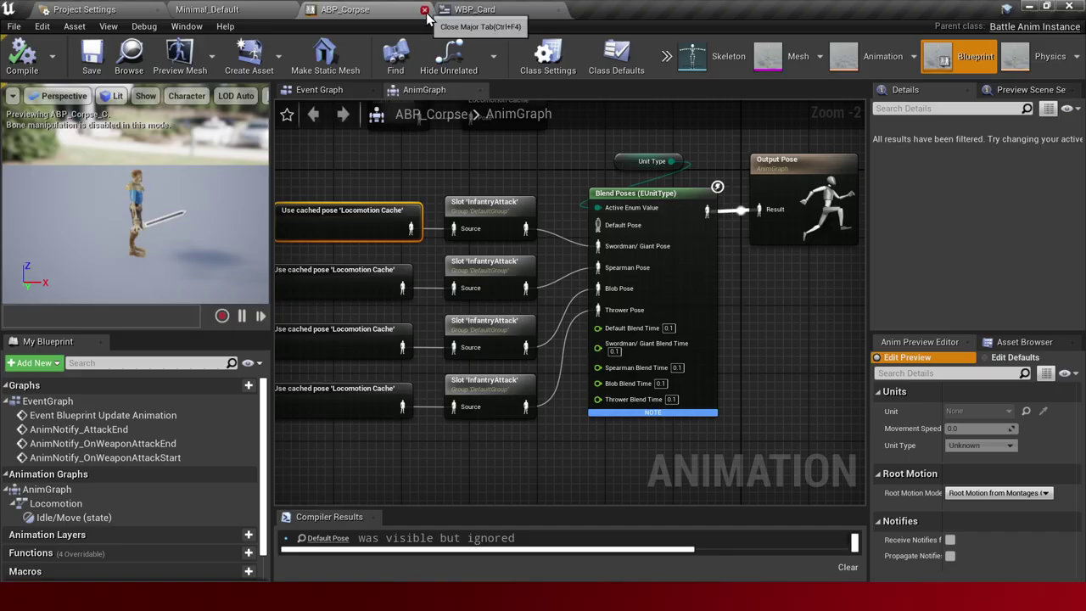
Close the ABP_Corpse editor and browse to the C++ Classes/BattleSim folder in the Content Browser
{"action": "left_click", "coordinate": [427, 9]}
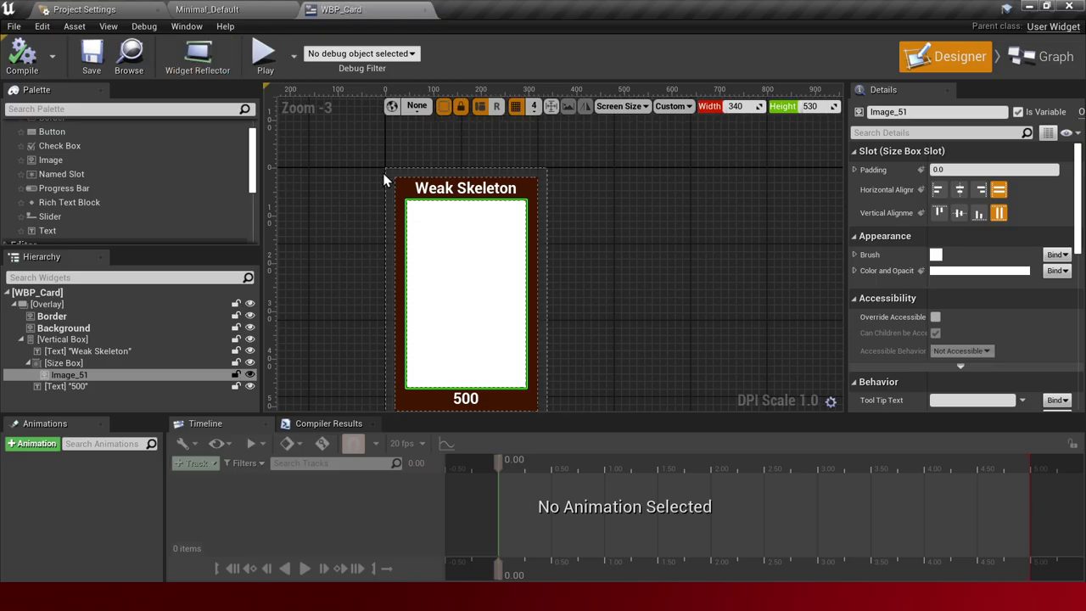
{"action": "left_click", "coordinate": [357, 247]}
{"action": "right_click_drag", "start_coordinate": [375, 314], "coordinate": [402, 257]}
{"action": "left_click", "coordinate": [200, 11]}
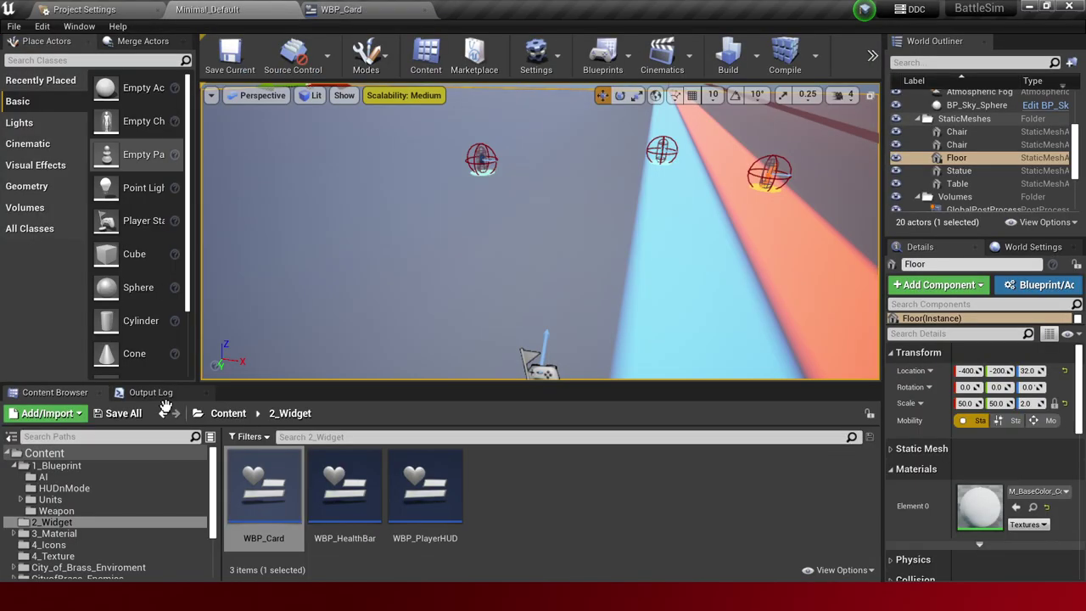
{"action": "scroll", "coordinate": [119, 559], "scroll_direction": "down", "scroll_amount": 5}
{"action": "left_click", "coordinate": [114, 543]}
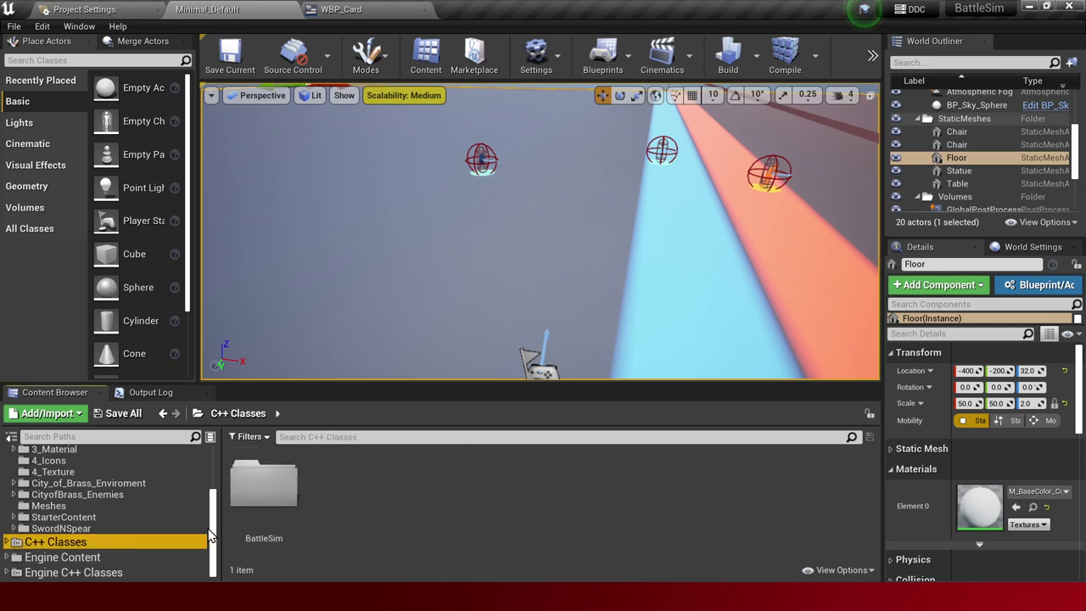
{"action": "double_click", "coordinate": [258, 497]}
{"action": "scroll", "coordinate": [410, 532], "scroll_direction": "down", "scroll_amount": 2}
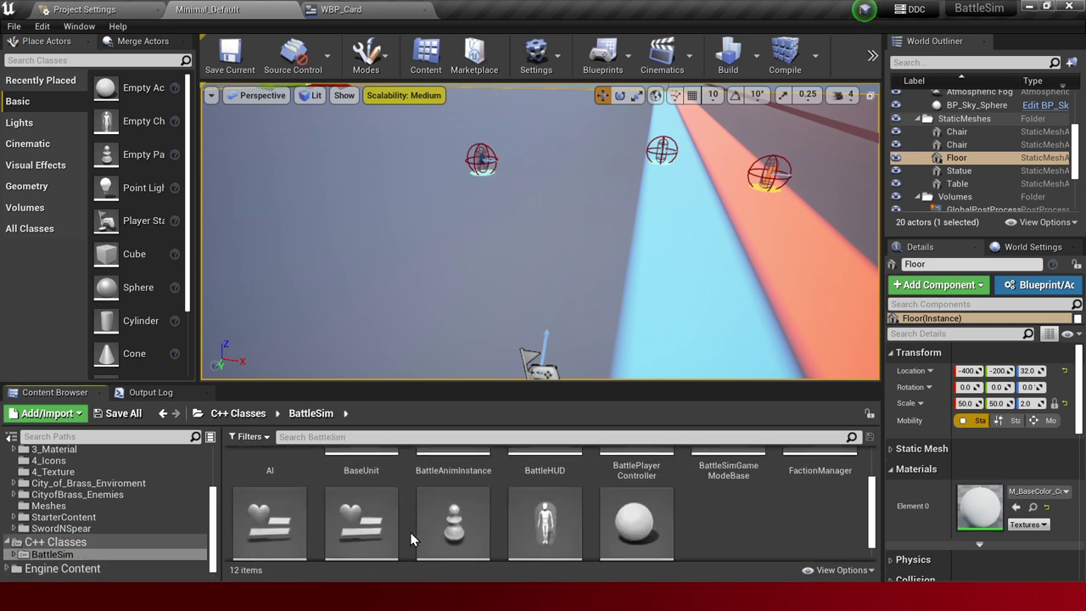
Create a new C++ class with parent UserWidget named IndividualCardWidget
{"action": "right_click", "coordinate": [766, 539]}
{"action": "left_click", "coordinate": [813, 573]}
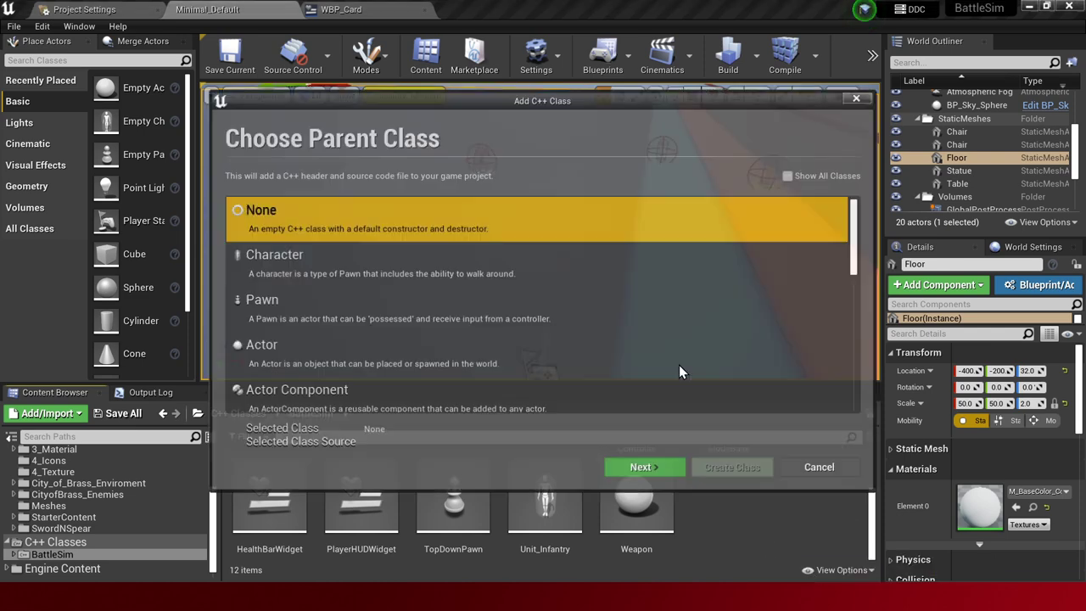
{"action": "left_click", "coordinate": [790, 176]}
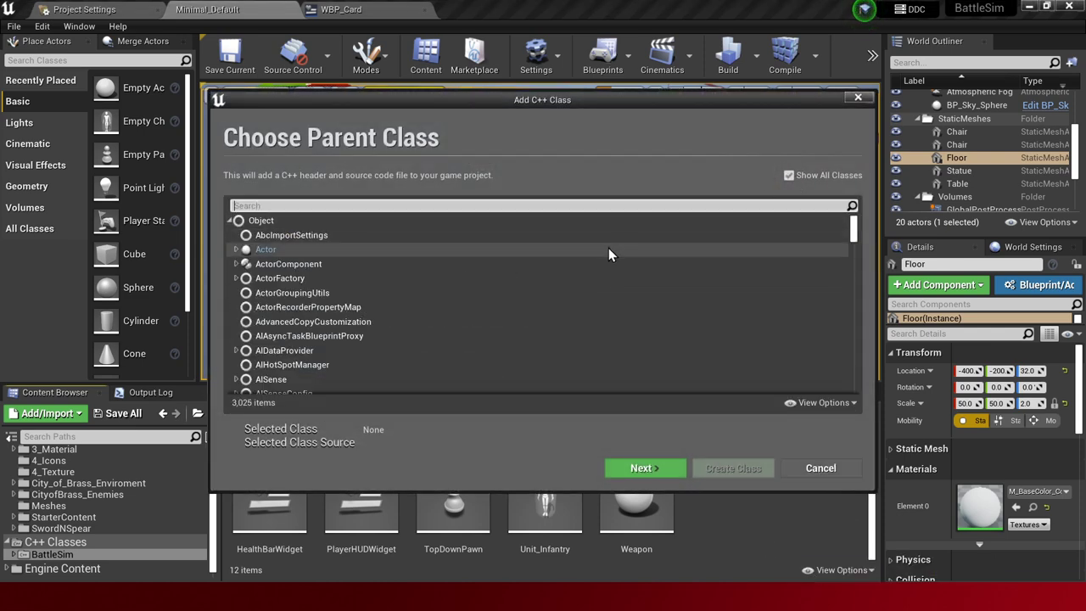
{"action": "type", "text": "userwio"}
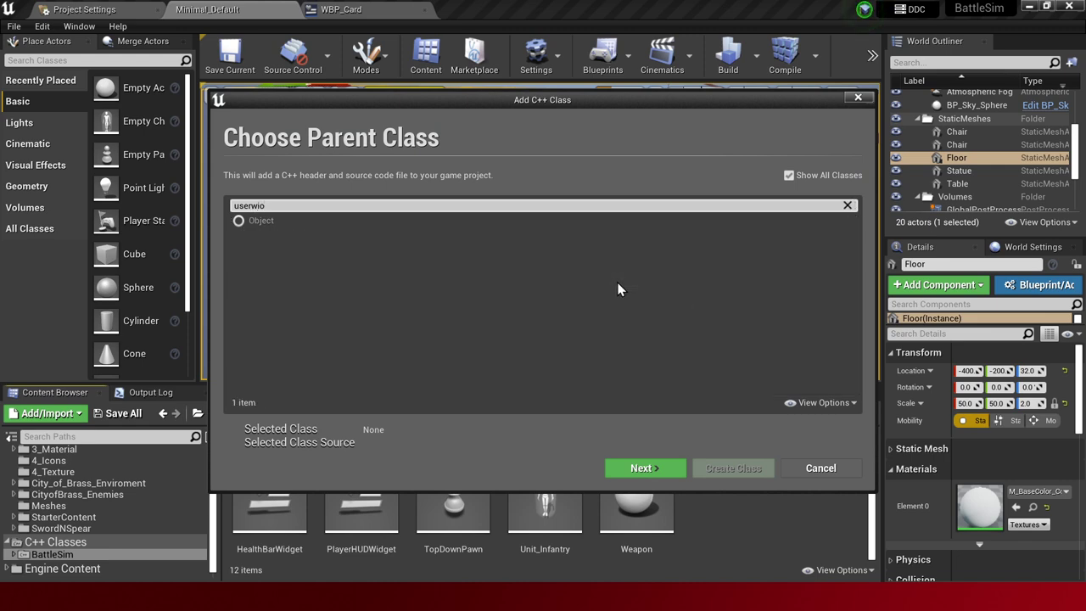
{"action": "key", "text": "BackSpace"}
{"action": "type", "text": "dget"}
{"action": "left_click", "coordinate": [320, 266]}
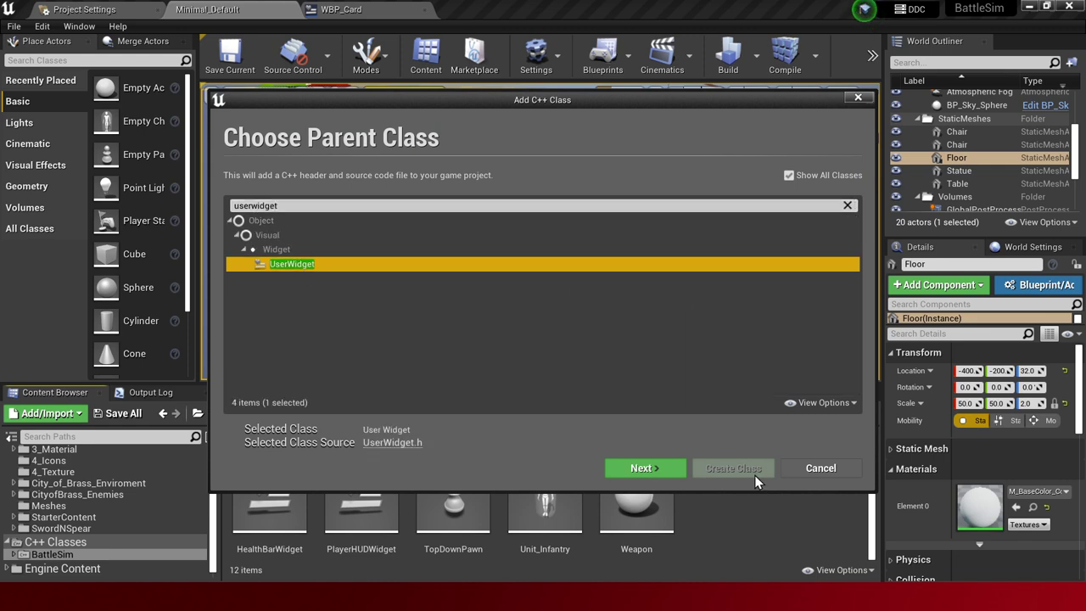
{"action": "left_click", "coordinate": [664, 473]}
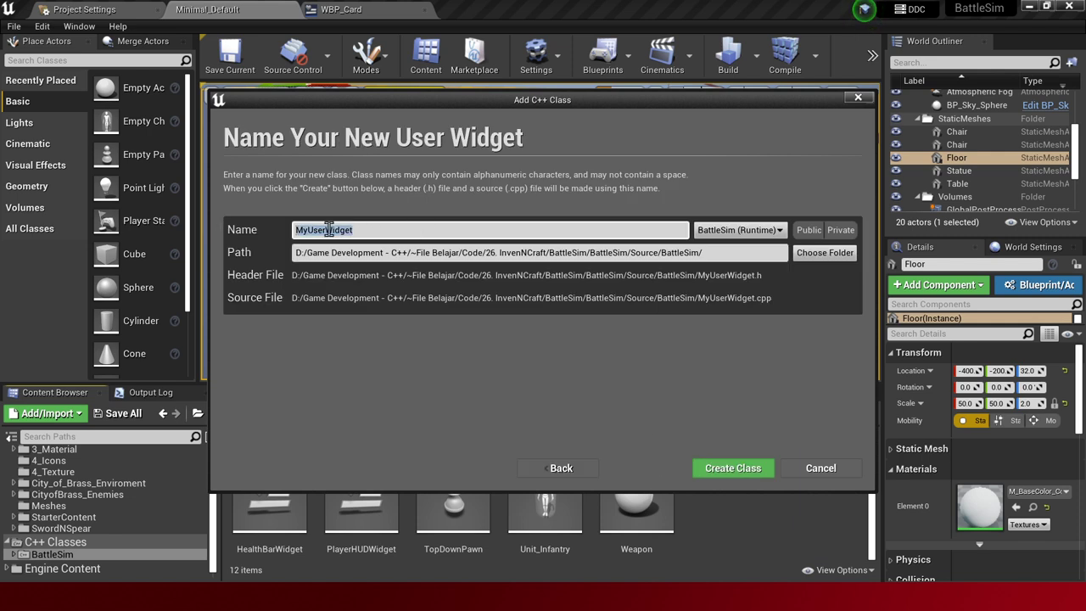
{"action": "key", "text": "Tab"}
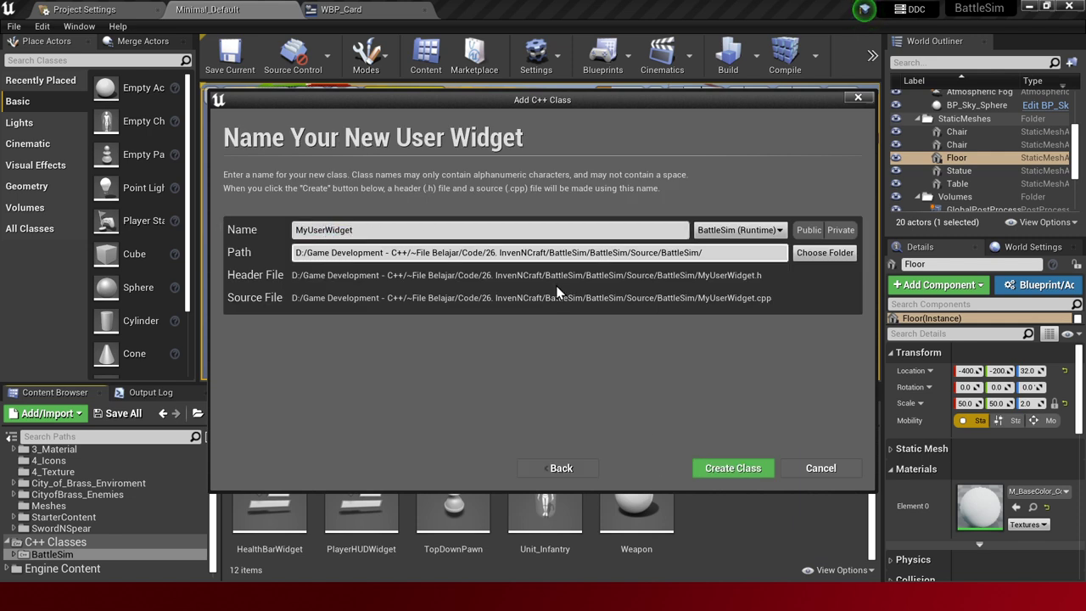
{"action": "left_click", "coordinate": [340, 230]}
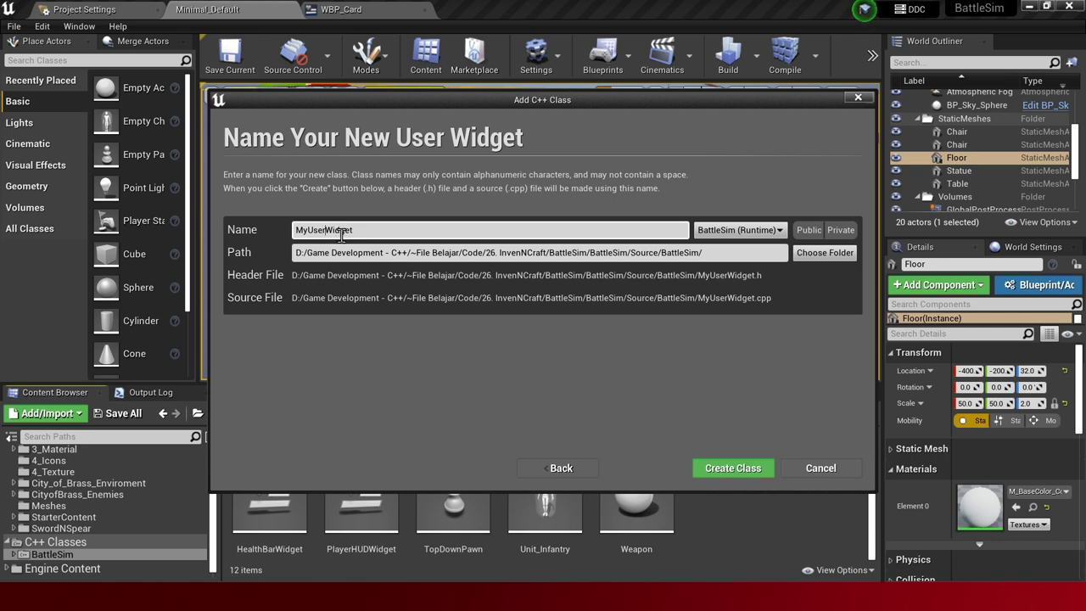
{"action": "key", "text": "BackSpace"}
{"action": "type", "text": "Indivi"}
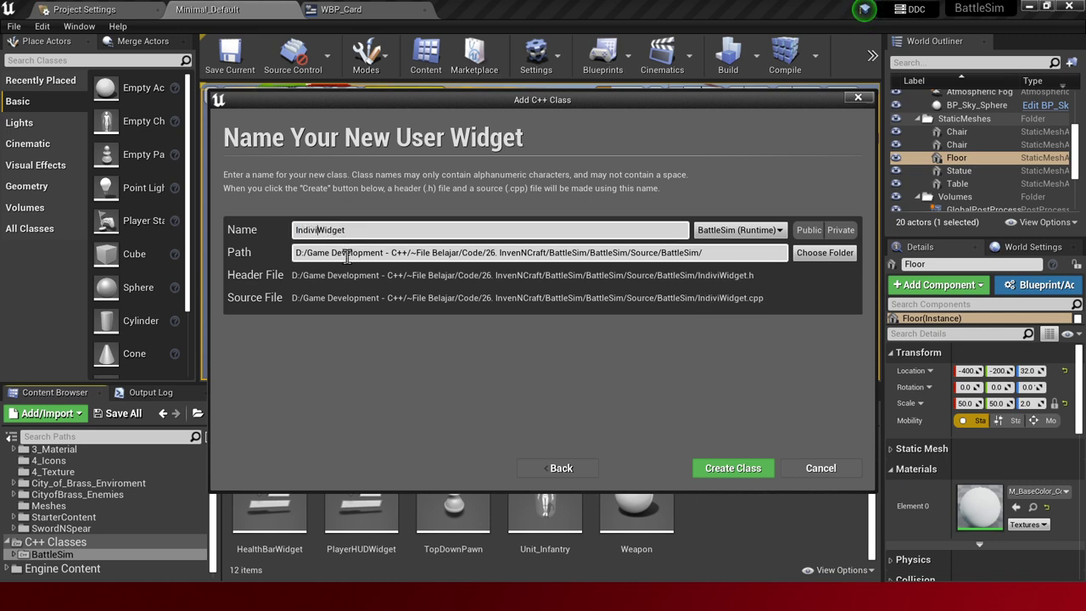
{"action": "type", "text": "dualCard"}
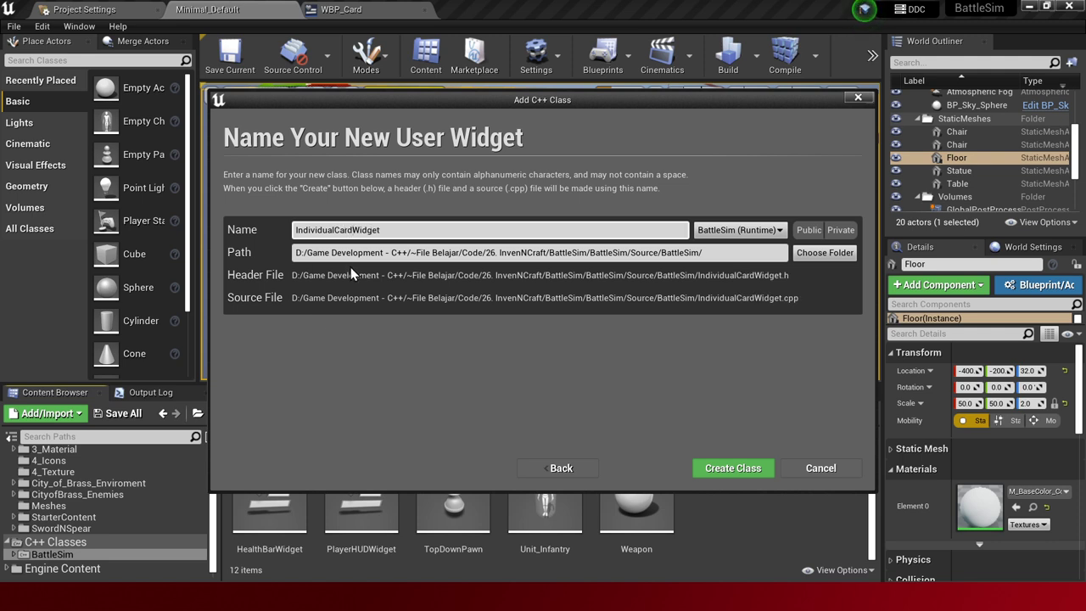
{"action": "key", "text": "Return"}
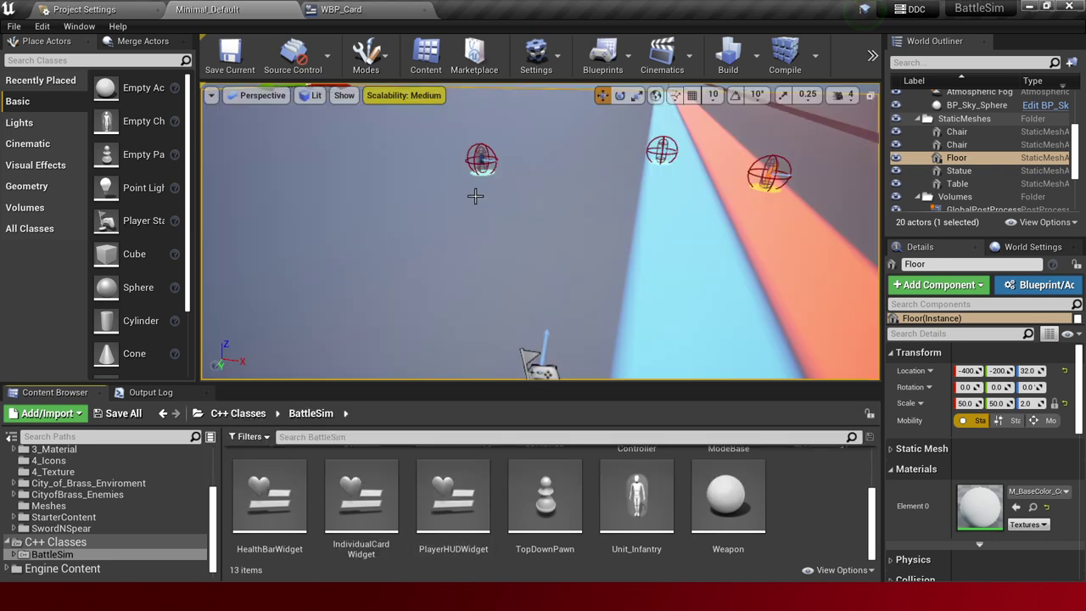
Reparent the WBP_Card blueprint to Individual Card Widget
{"action": "left_click", "coordinate": [343, 9]}
{"action": "left_click", "coordinate": [14, 26]}
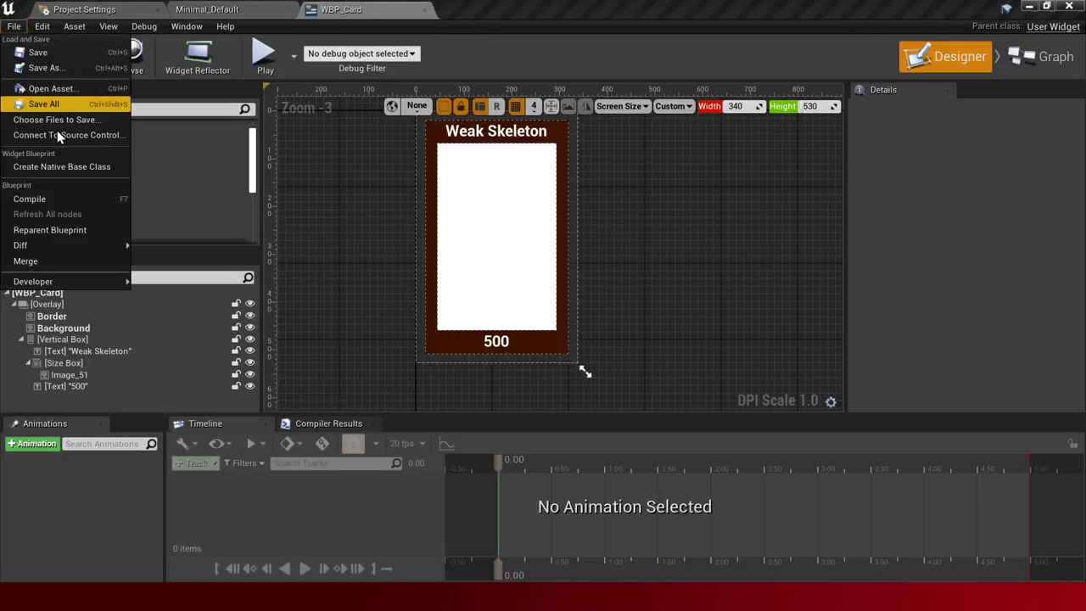
{"action": "left_click", "coordinate": [63, 229]}
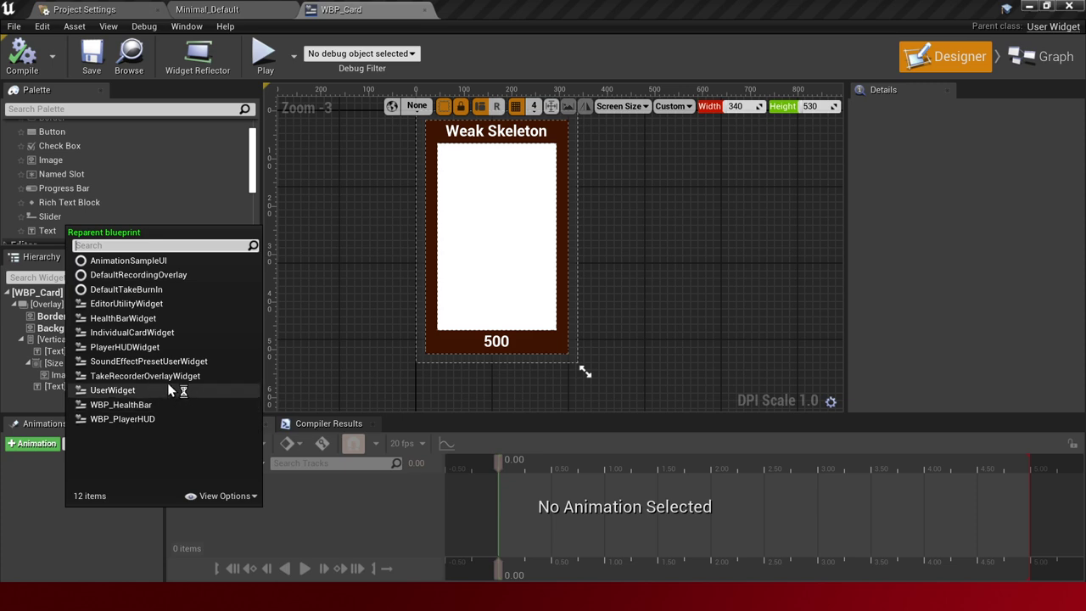
{"action": "left_click", "coordinate": [156, 334]}
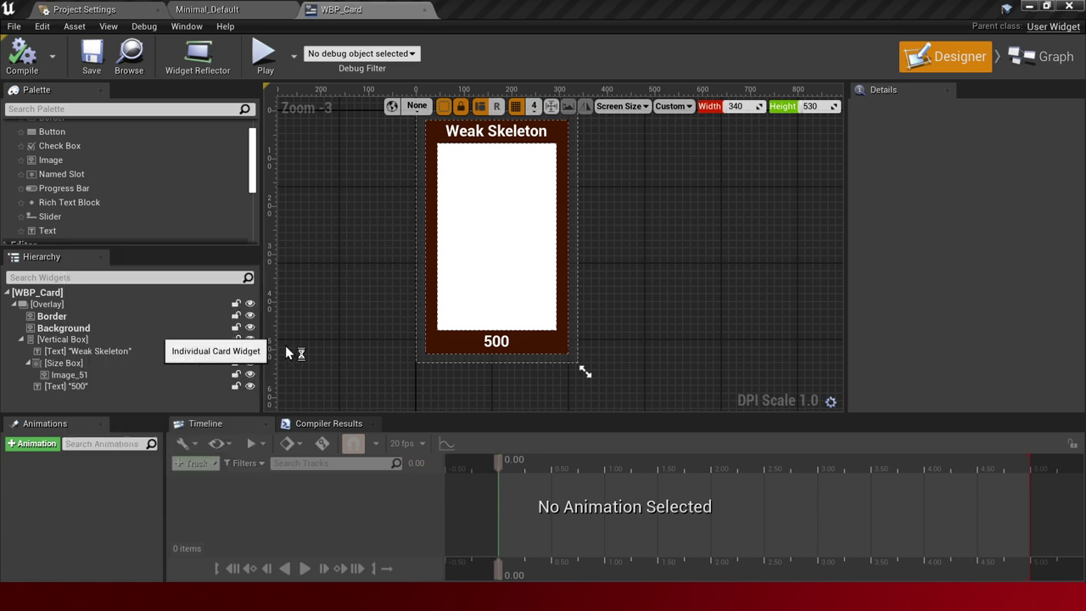
Rename the name text, card image and price text to T_Name, I_Icon and T_Price
{"action": "left_click", "coordinate": [110, 350]}
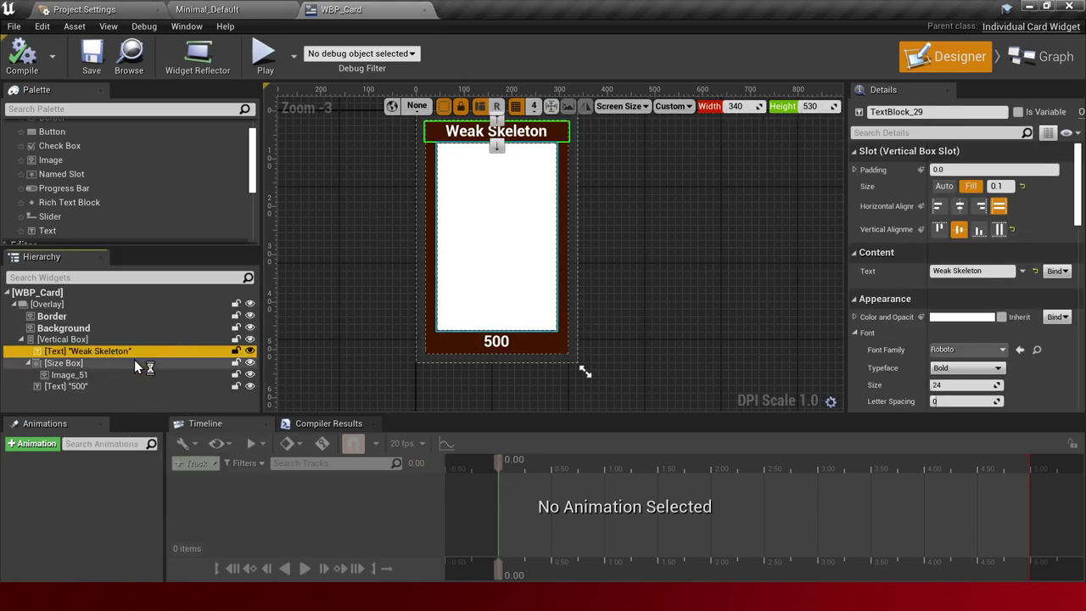
{"action": "key", "text": "F2"}
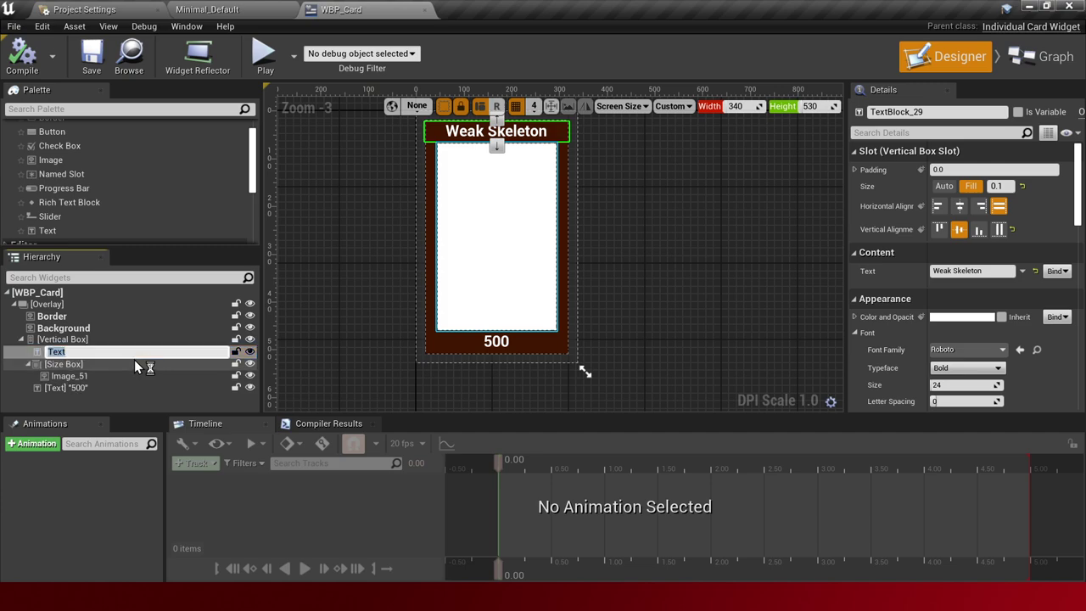
{"action": "type", "text": "T_Name"}
{"action": "key", "text": "Return"}
{"action": "key", "text": "Down"}
{"action": "key", "text": "Down"}
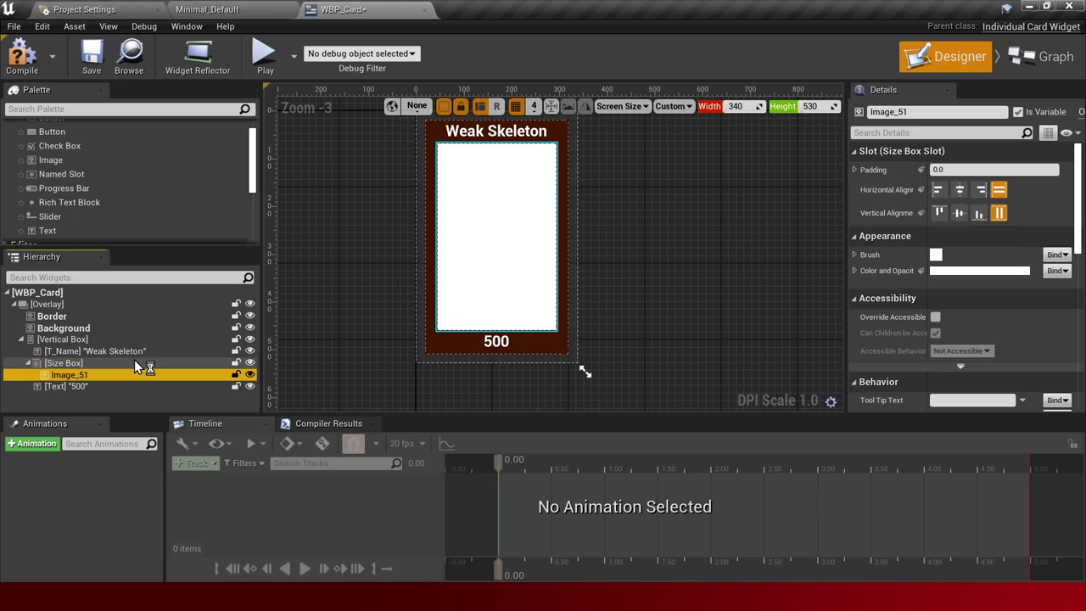
{"action": "key", "text": "F2"}
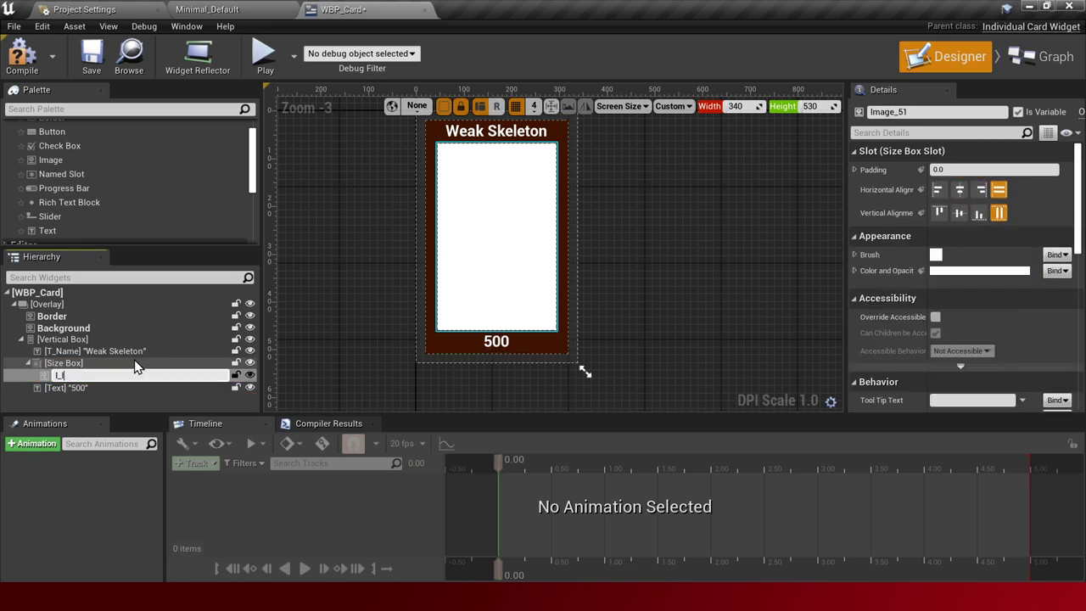
{"action": "type", "text": "Icon"}
{"action": "key", "text": "Return"}
{"action": "key", "text": "Down"}
{"action": "key", "text": "F2"}
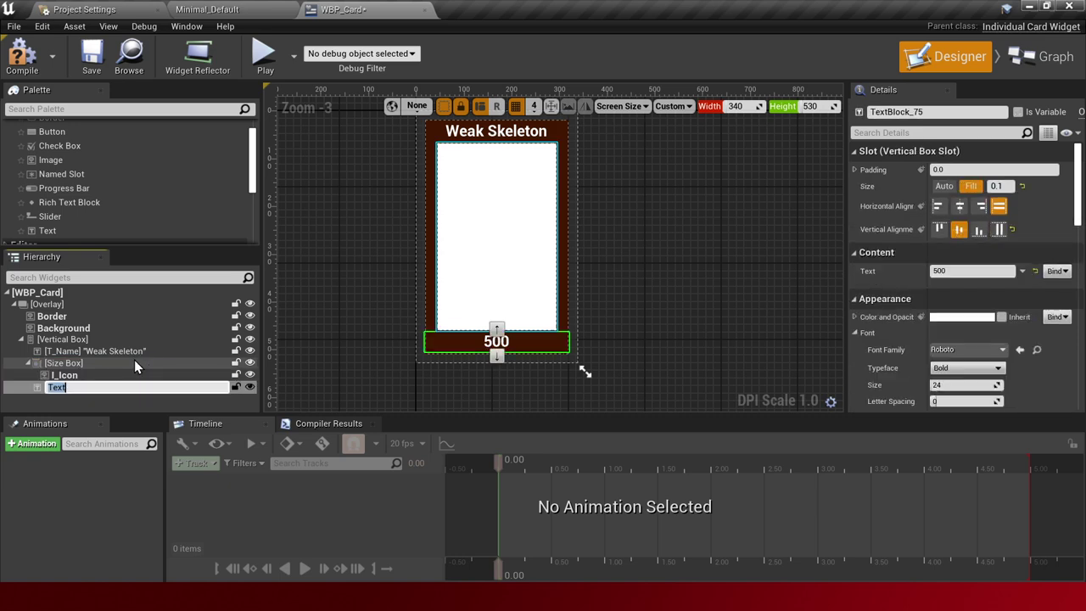
{"action": "type", "text": "T_Price"}
{"action": "key", "text": "Return"}
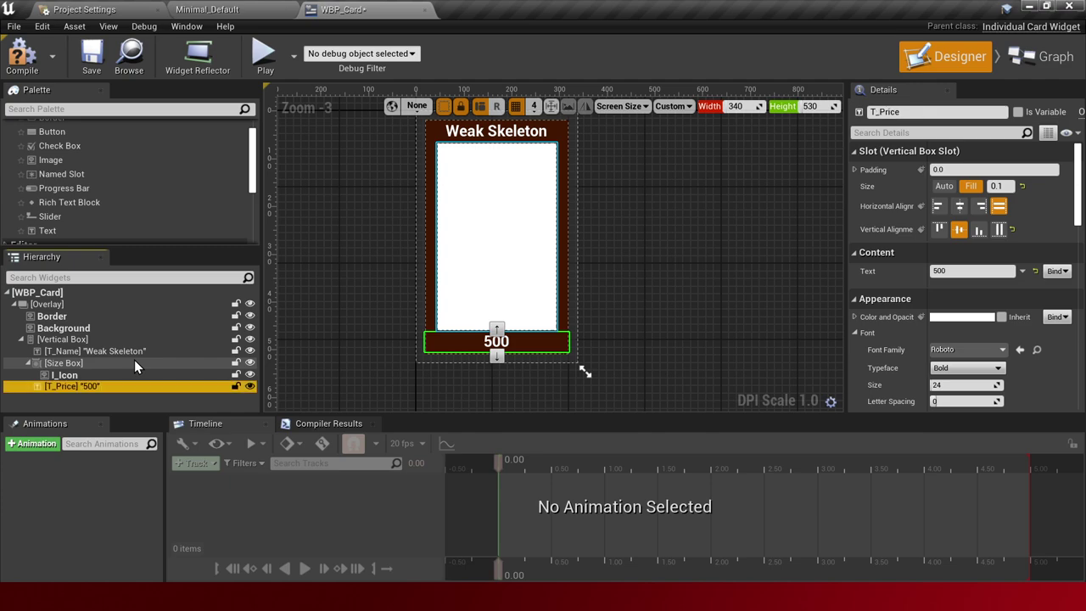
Reposition the card lower in the WBP_Card designer and select the T_Name text
{"action": "left_click", "coordinate": [766, 344]}
{"action": "right_click_drag", "start_coordinate": [742, 276], "coordinate": [736, 342]}
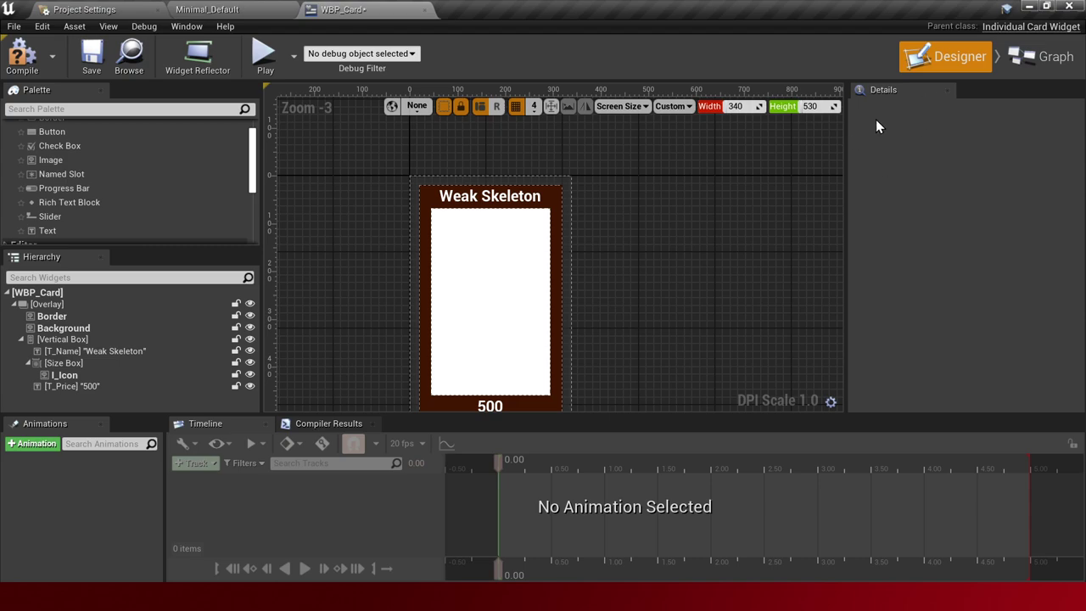
{"action": "left_click", "coordinate": [189, 9]}
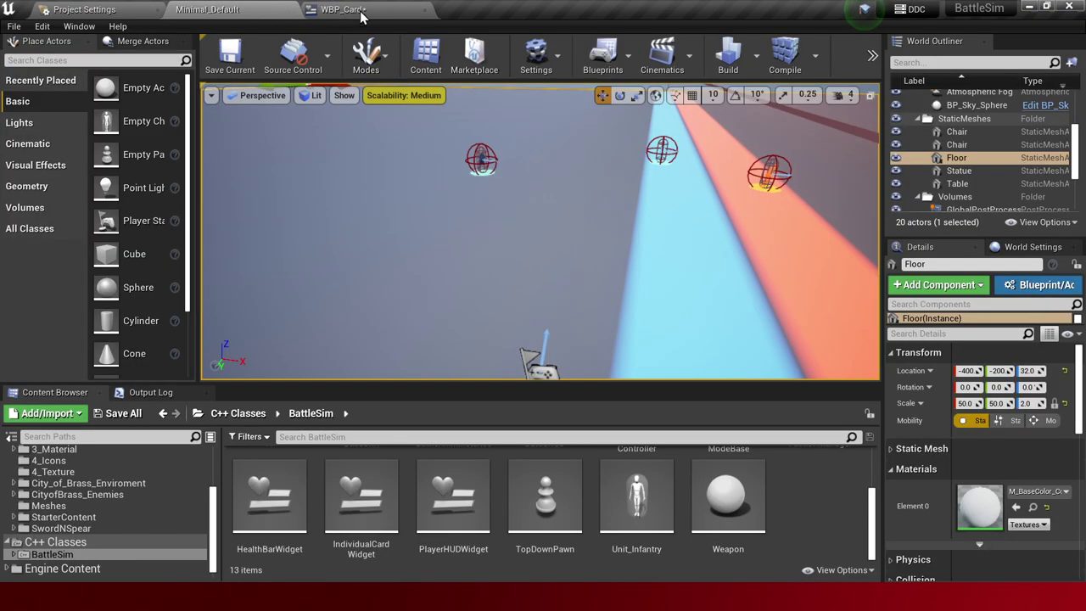
{"action": "left_click", "coordinate": [363, 10]}
{"action": "left_click", "coordinate": [501, 202]}
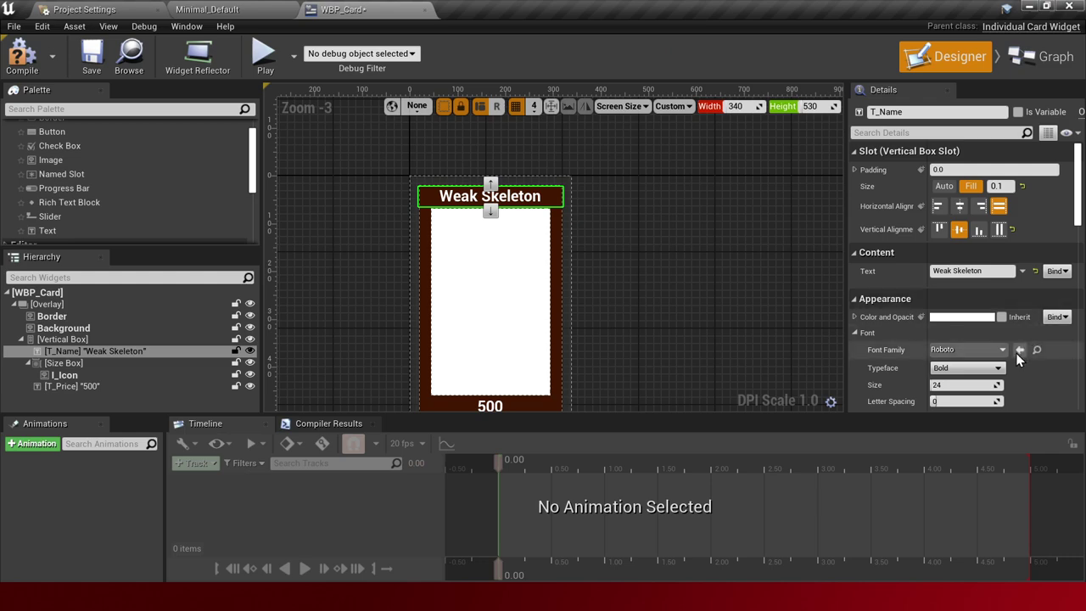
Open WBP_PlayerHUD from the 2_Widget folder in the level editor's Content Browser
{"action": "left_click", "coordinate": [212, 8]}
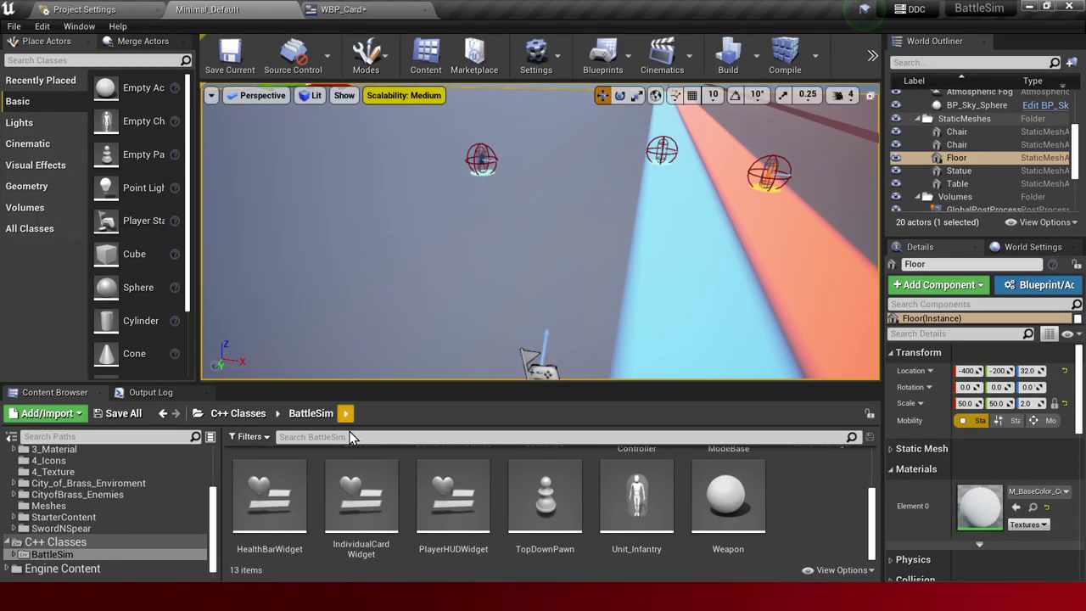
{"action": "scroll", "coordinate": [69, 510], "scroll_direction": "down", "scroll_amount": 1}
{"action": "scroll", "coordinate": [89, 543], "scroll_direction": "up", "scroll_amount": 2}
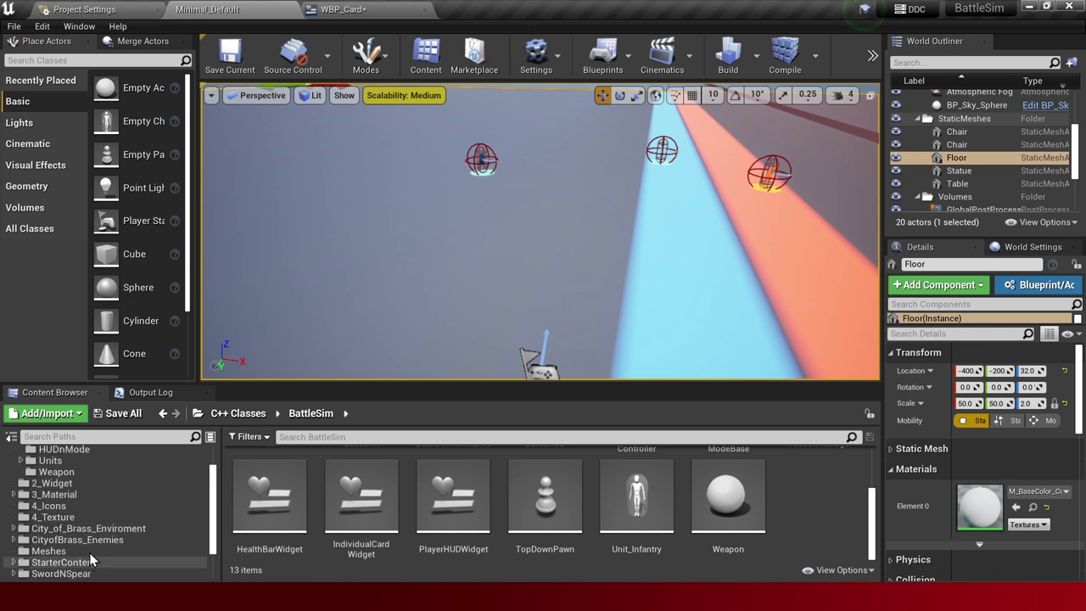
{"action": "left_click", "coordinate": [94, 485]}
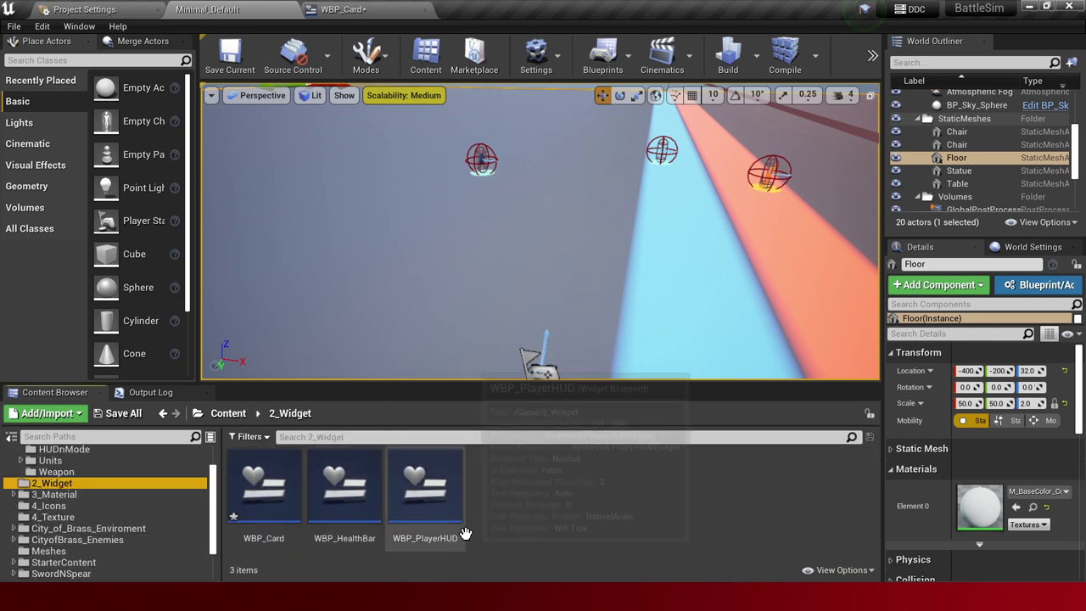
{"action": "double_click", "coordinate": [431, 510]}
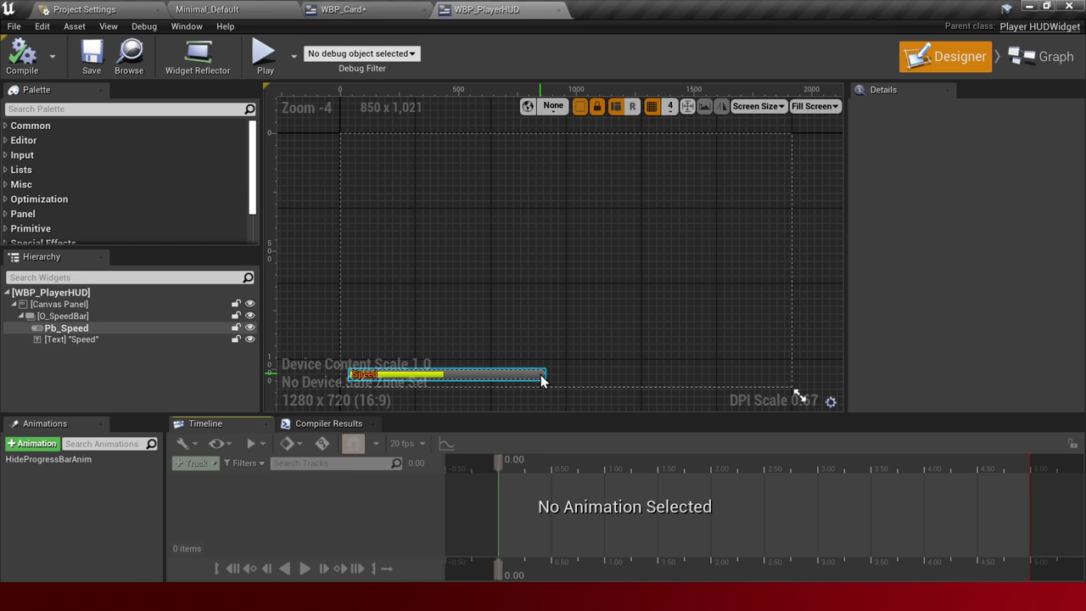
Add a WBP Card from the Palette to the Canvas Panel and wrap it in a Horizontal Box
{"action": "left_click", "coordinate": [20, 315]}
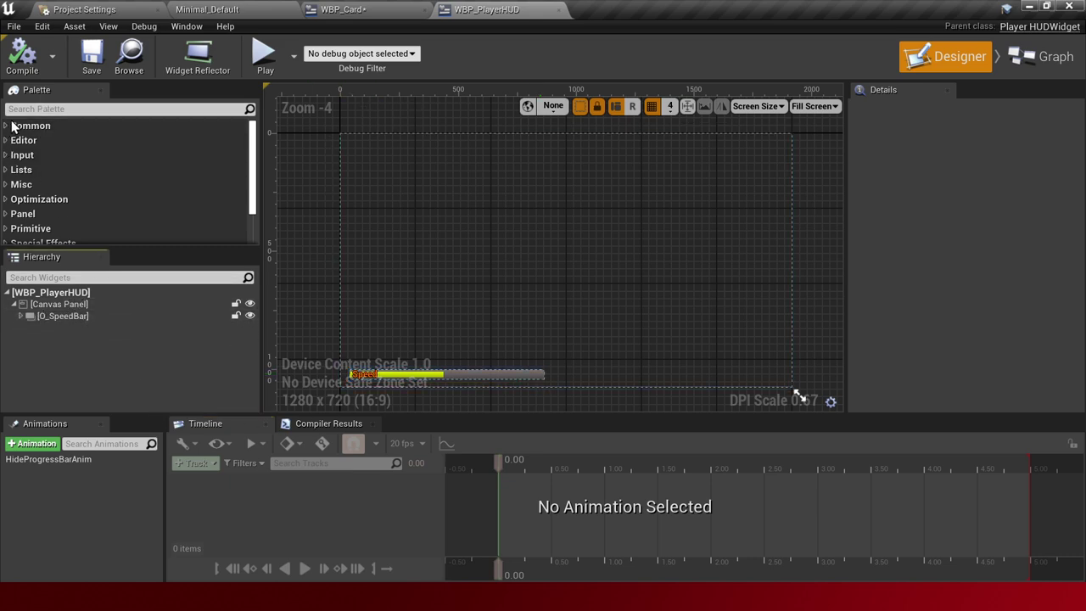
{"action": "type", "text": "card"}
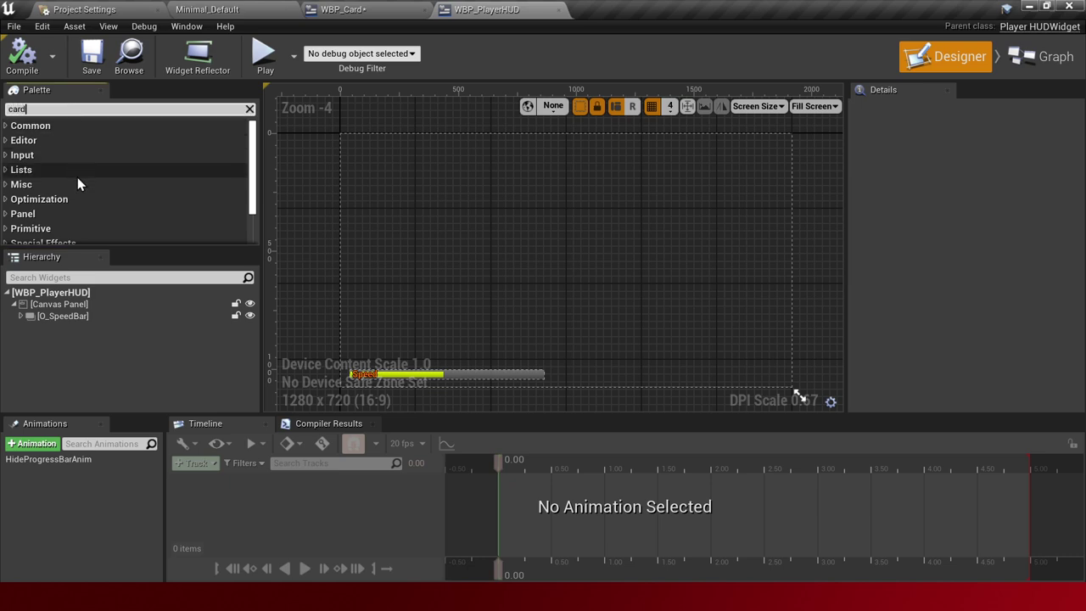
{"action": "left_click", "coordinate": [88, 279]}
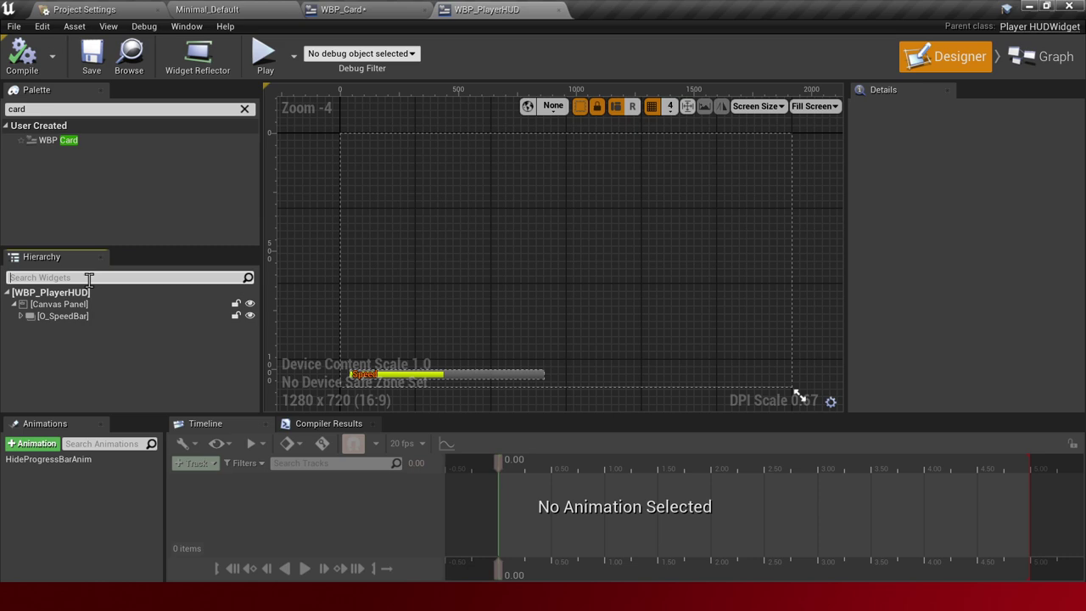
{"action": "left_click_drag", "start_coordinate": [92, 140], "coordinate": [67, 357]}
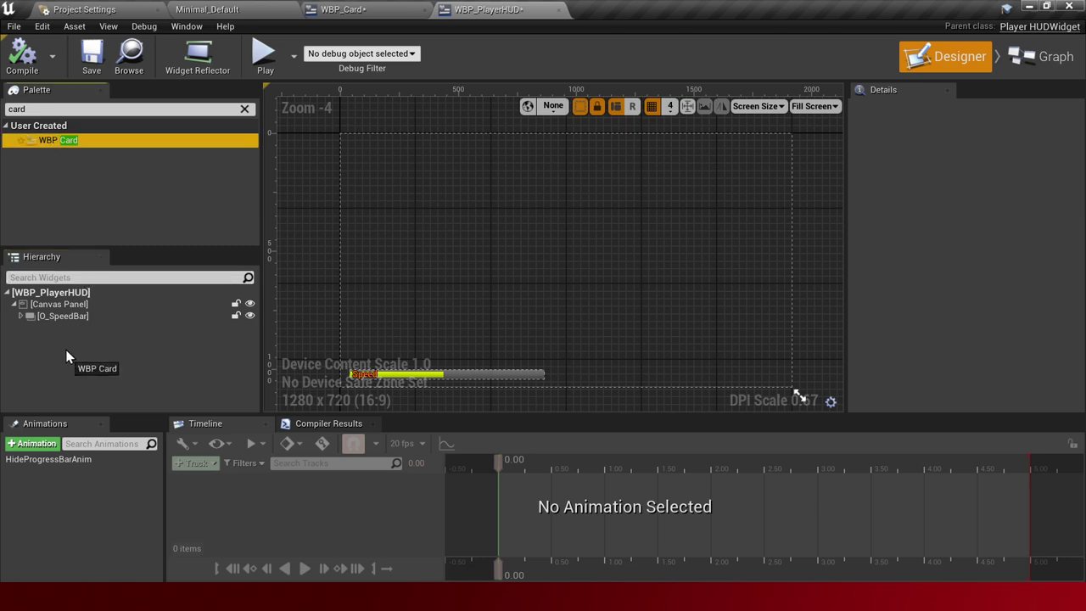
{"action": "left_click_drag", "start_coordinate": [64, 307], "coordinate": [68, 331]}
{"action": "right_click", "coordinate": [68, 331]}
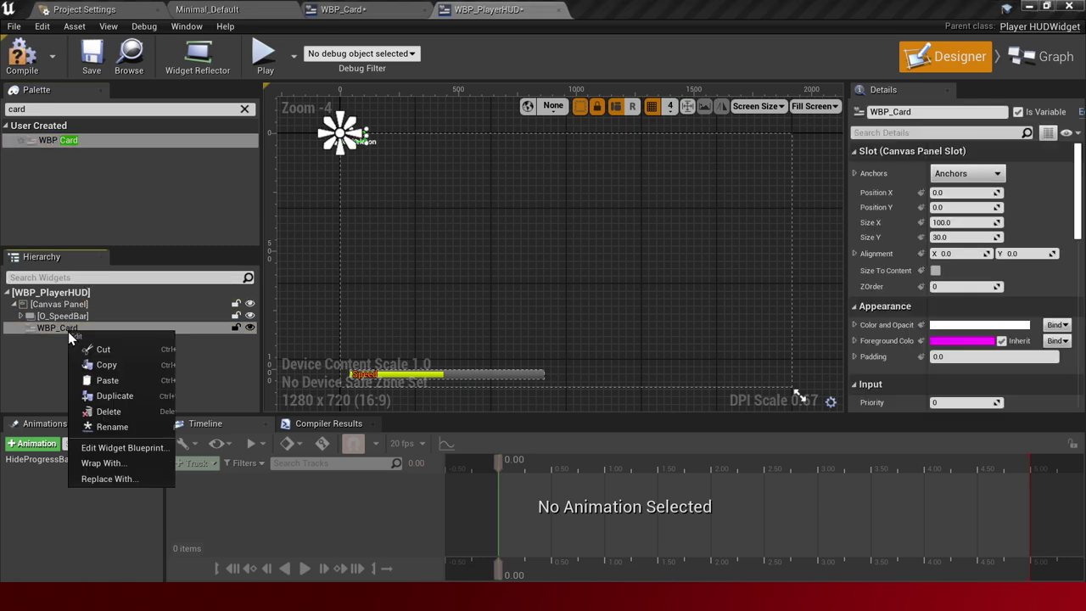
{"action": "mouse_move", "coordinate": [140, 462]}
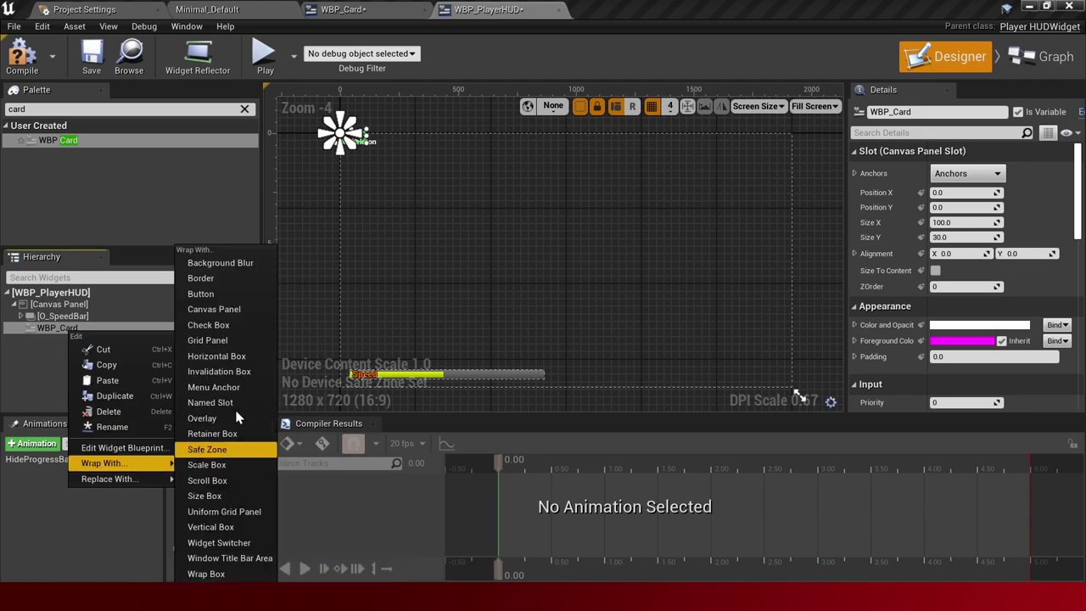
{"action": "left_click", "coordinate": [248, 361]}
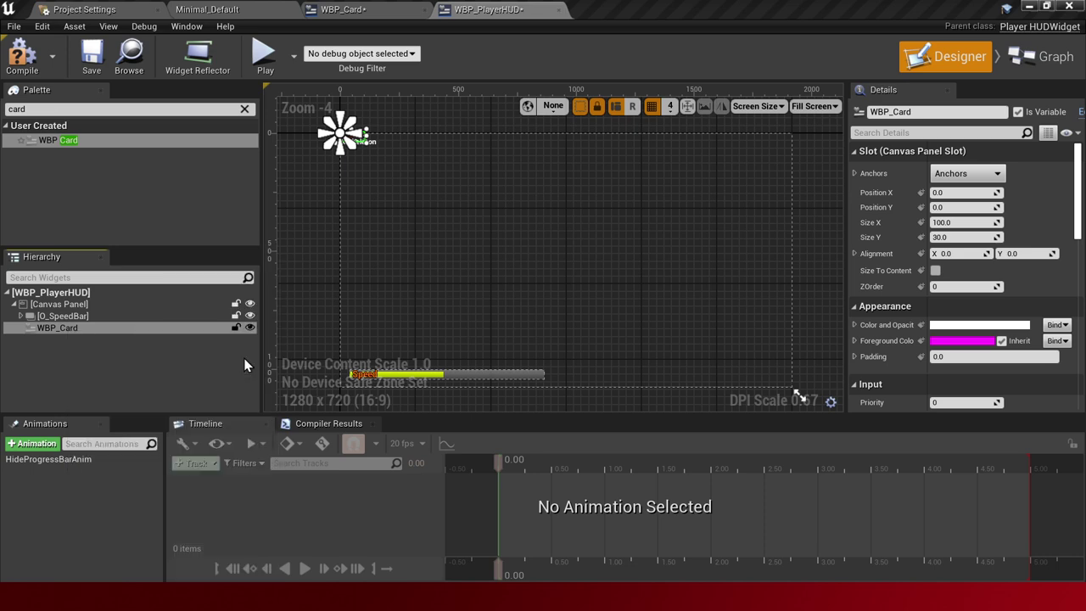
Enlarge the Horizontal Box to about 420 by 200 and place it at 20, 24
{"action": "left_click", "coordinate": [231, 329]}
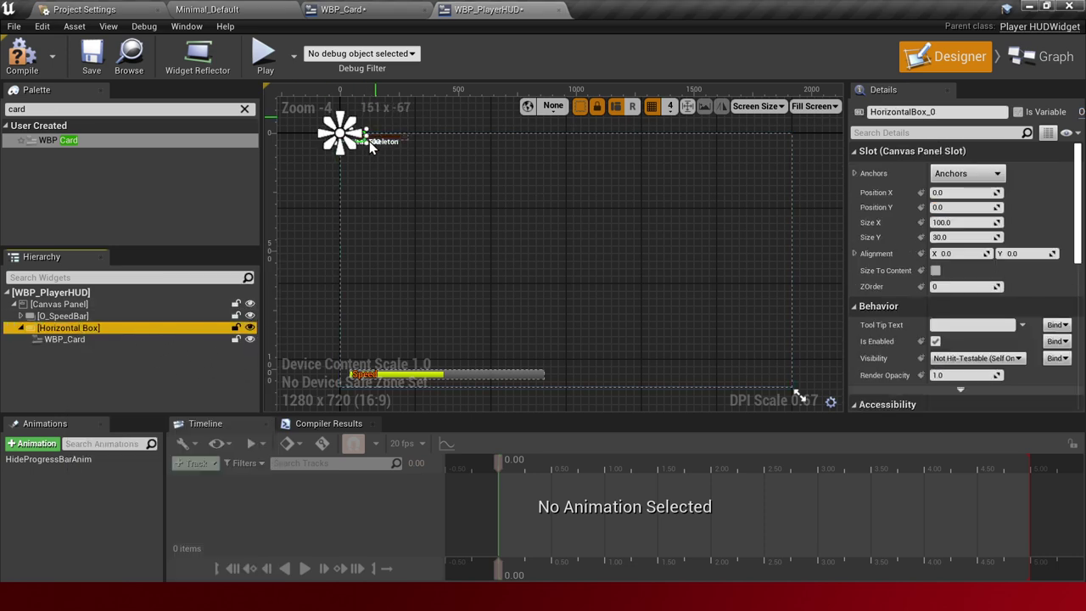
{"action": "mouse_move", "coordinate": [365, 141]}
{"action": "left_mouse_down"}
{"action": "mouse_move", "coordinate": [457, 184]}
{"action": "mouse_move", "coordinate": [574, 181]}
{"action": "left_mouse_up"}
{"action": "scroll", "coordinate": [594, 280], "scroll_direction": "up", "scroll_amount": 2}
{"action": "left_click_drag", "start_coordinate": [525, 264], "coordinate": [509, 274]}
{"action": "right_click_drag", "start_coordinate": [498, 305], "coordinate": [504, 242]}
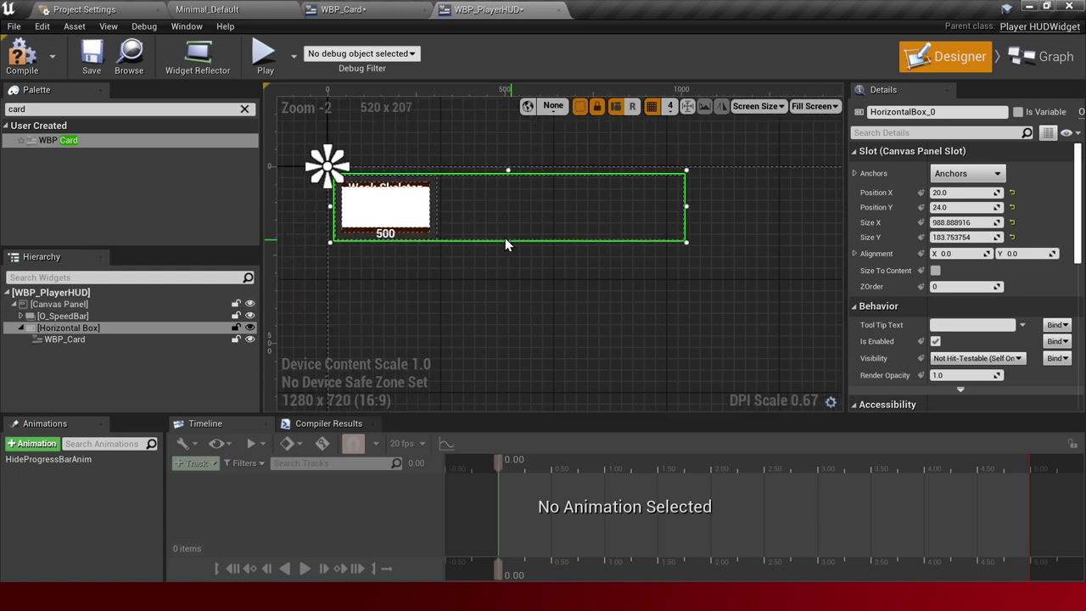
{"action": "left_click", "coordinate": [427, 219]}
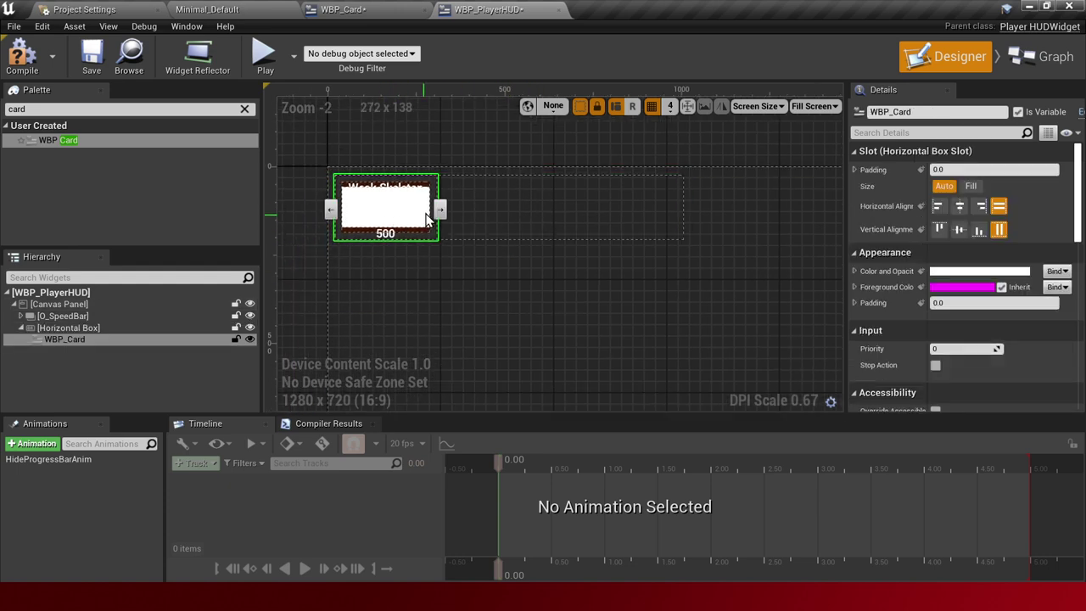
{"action": "left_click", "coordinate": [400, 8]}
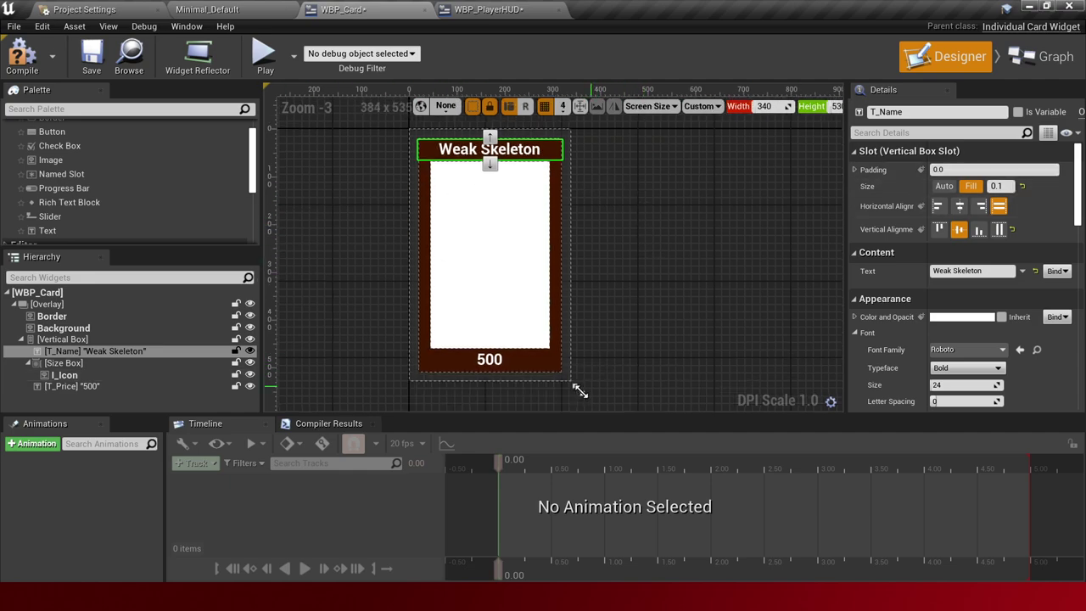
Resize the WBP_Card preview to 147 × 206, save it, and return to WBP_PlayerHUD
{"action": "mouse_move", "coordinate": [580, 390]}
{"action": "left_mouse_down"}
{"action": "mouse_move", "coordinate": [520, 216]}
{"action": "mouse_move", "coordinate": [485, 236]}
{"action": "left_mouse_up"}
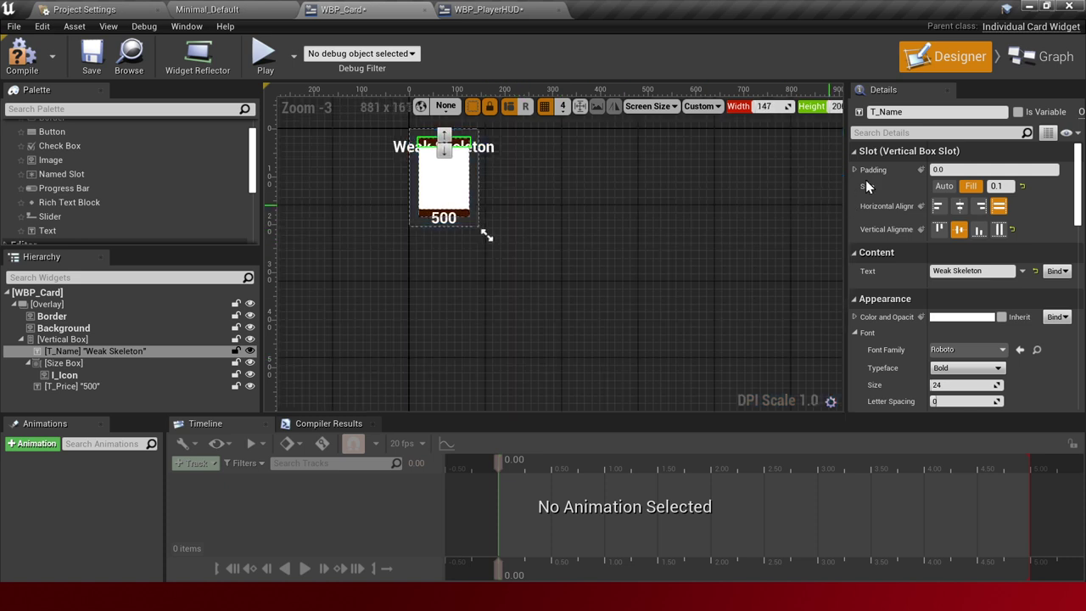
{"action": "left_click", "coordinate": [91, 56]}
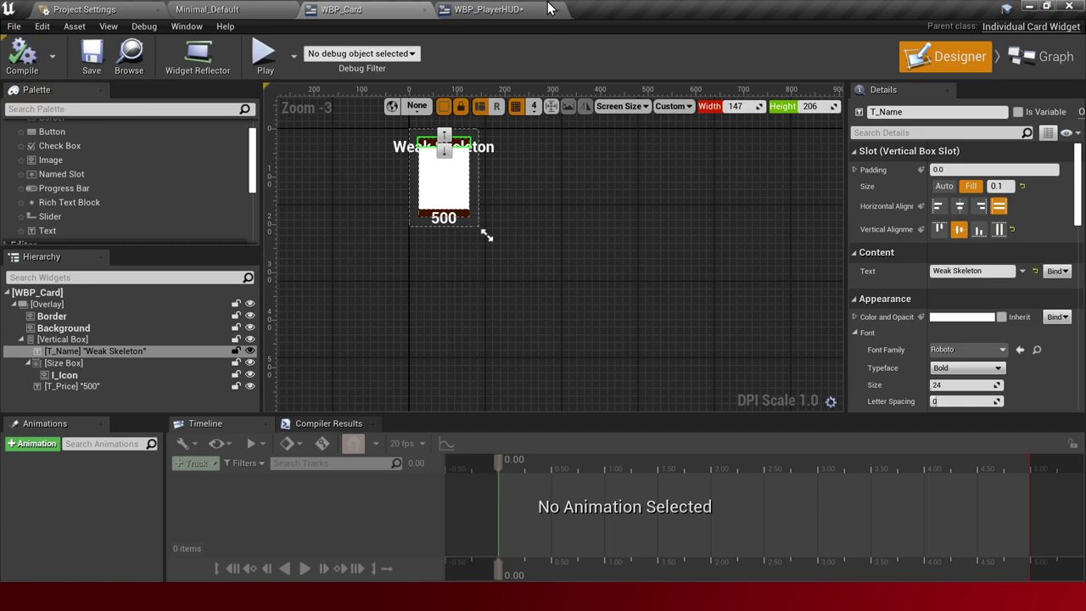
{"action": "left_click", "coordinate": [547, 8]}
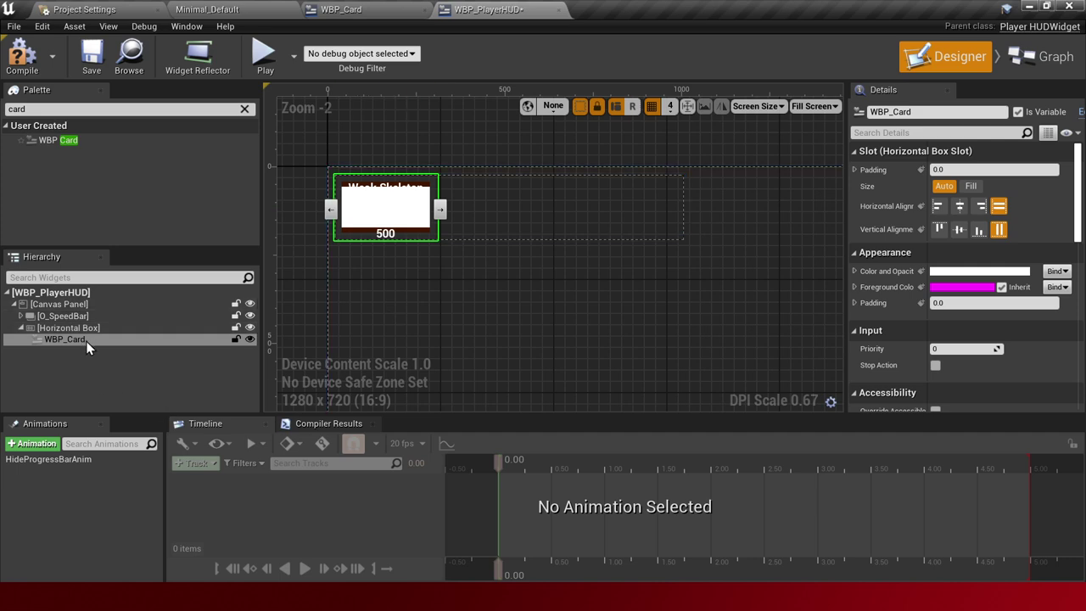
Try the card slot's fill and center alignment options, then delete the card
{"action": "left_click", "coordinate": [967, 186]}
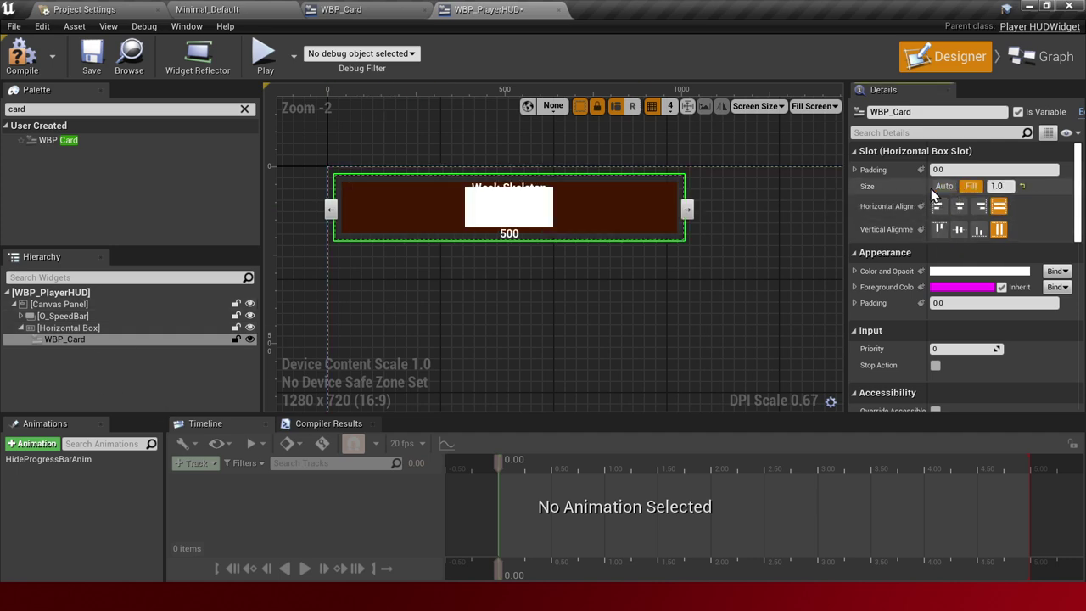
{"action": "left_click", "coordinate": [943, 186]}
{"action": "left_click", "coordinate": [959, 207]}
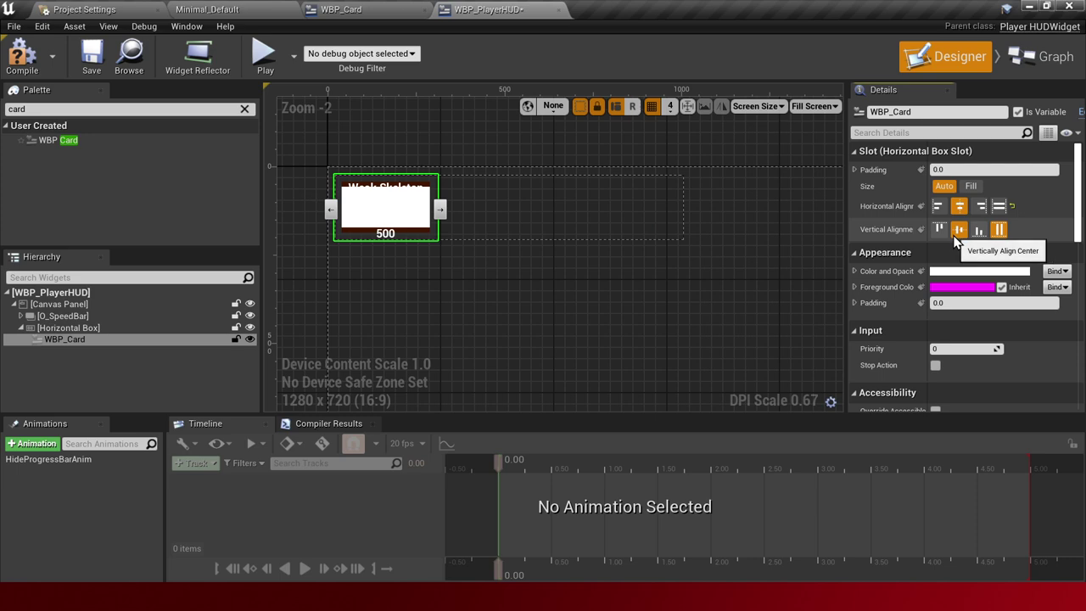
{"action": "left_click", "coordinate": [956, 231]}
{"action": "key", "text": "Delete"}
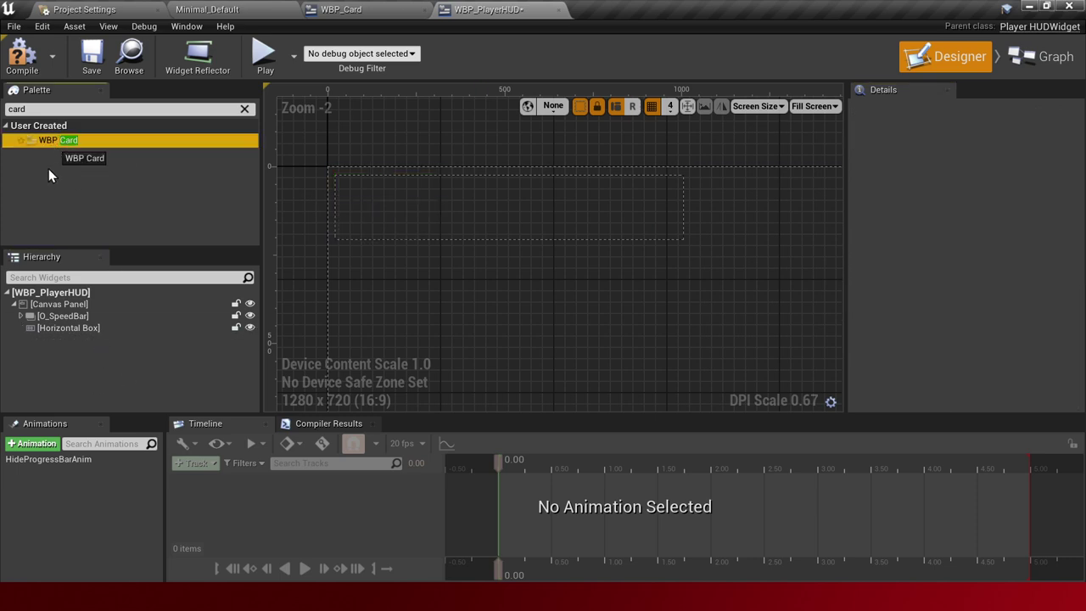
Place another WBP Card in the Horizontal Box, inspect it, then delete it and recompile the HUD
{"action": "left_click_drag", "start_coordinate": [88, 342], "coordinate": [82, 330]}
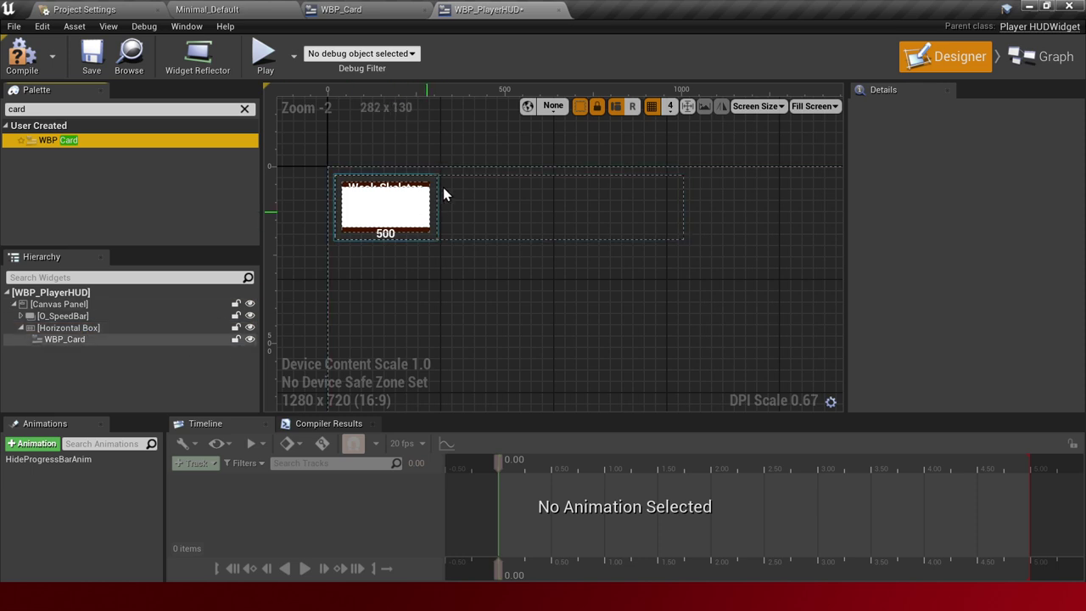
{"action": "left_click", "coordinate": [426, 205]}
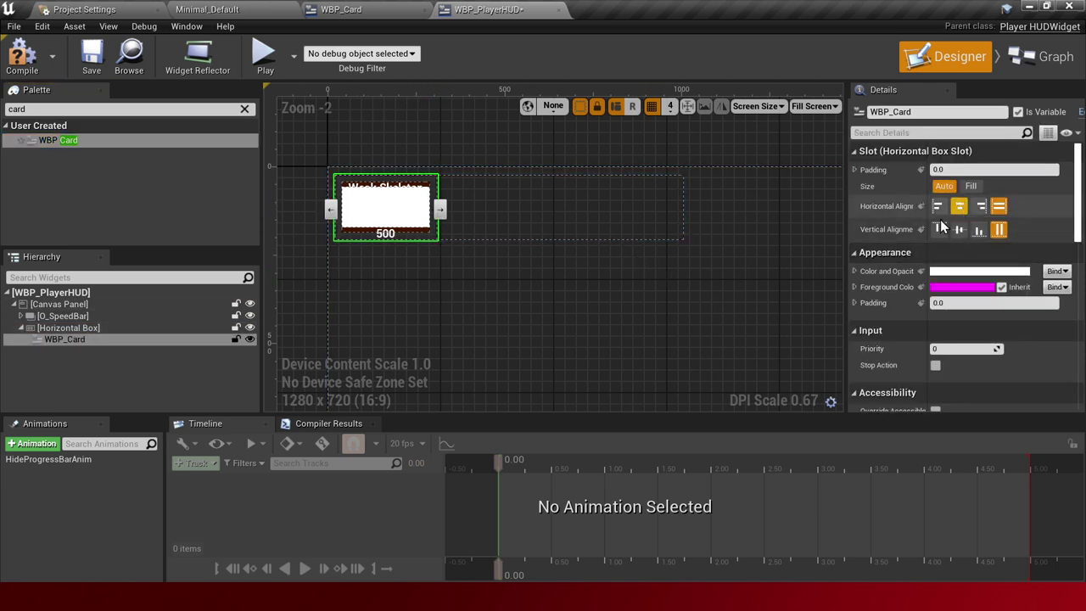
{"action": "left_click", "coordinate": [404, 3]}
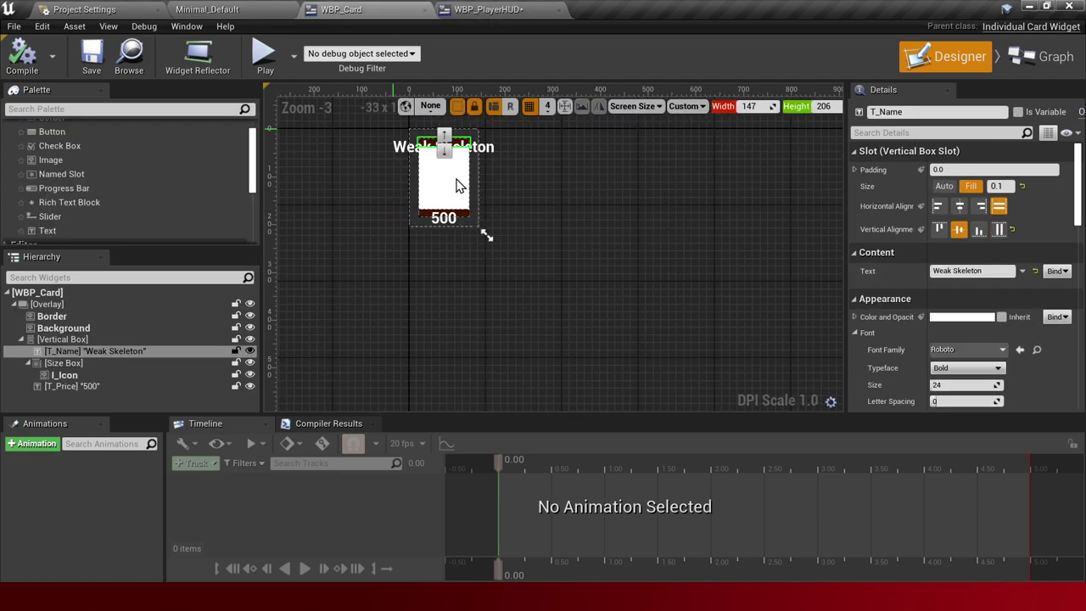
{"action": "left_click", "coordinate": [365, 9]}
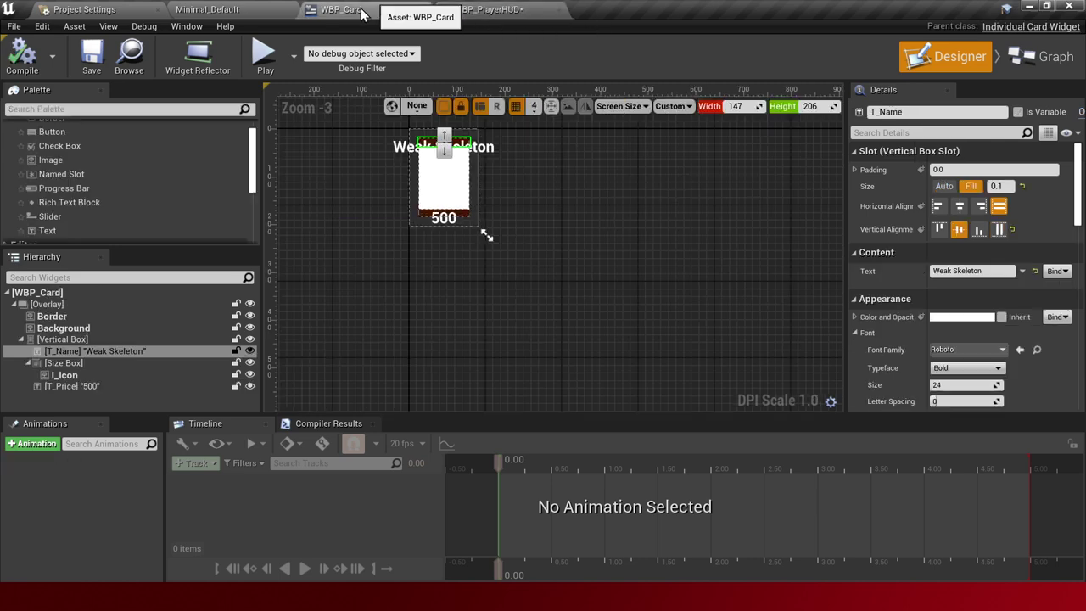
{"action": "left_click", "coordinate": [22, 56]}
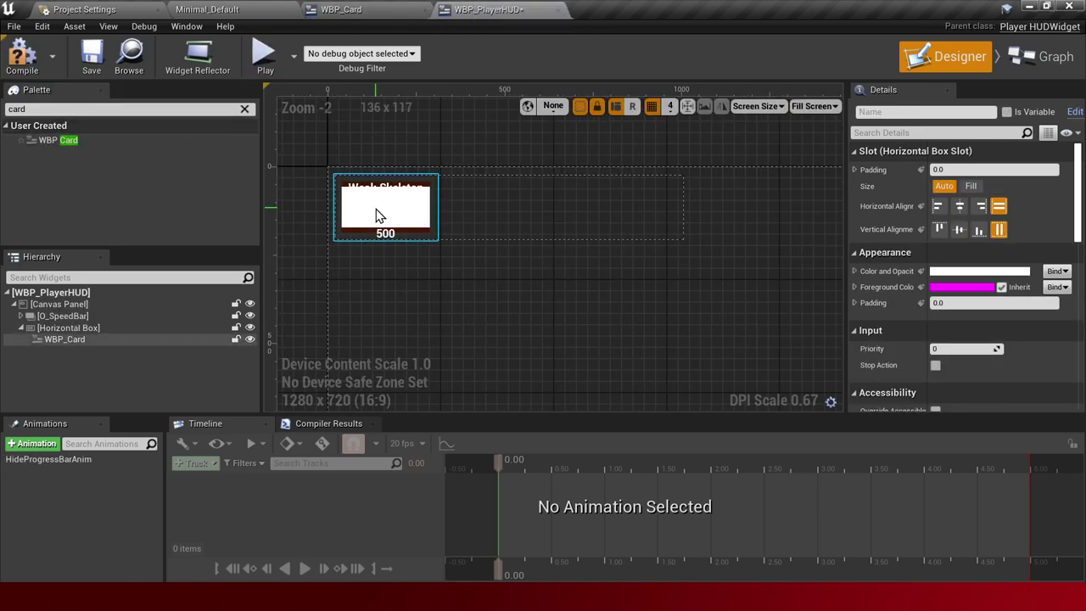
{"action": "left_click", "coordinate": [386, 217]}
{"action": "key", "text": "Delete"}
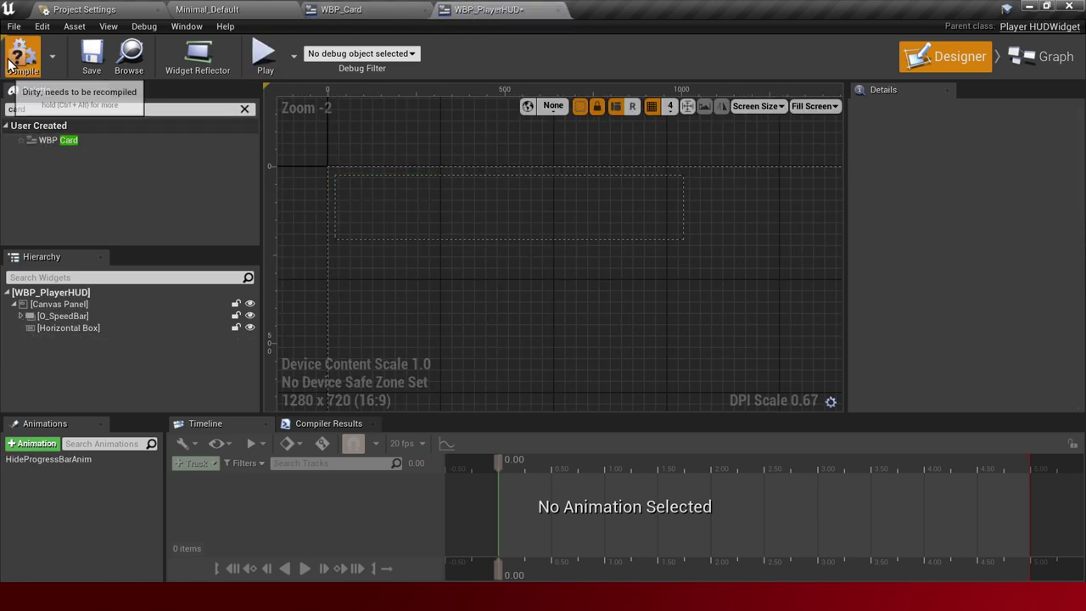
{"action": "left_click", "coordinate": [22, 56]}
{"action": "left_click", "coordinate": [340, 8]}
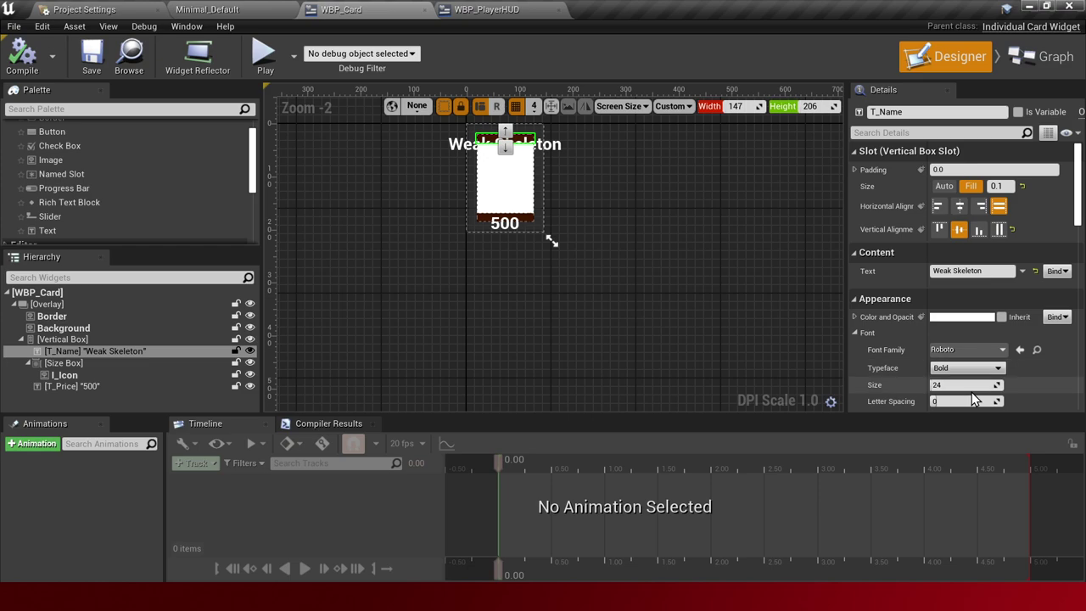
Set the T_Name font size to 12, then reduce it to 10
{"action": "key", "text": "Return"}
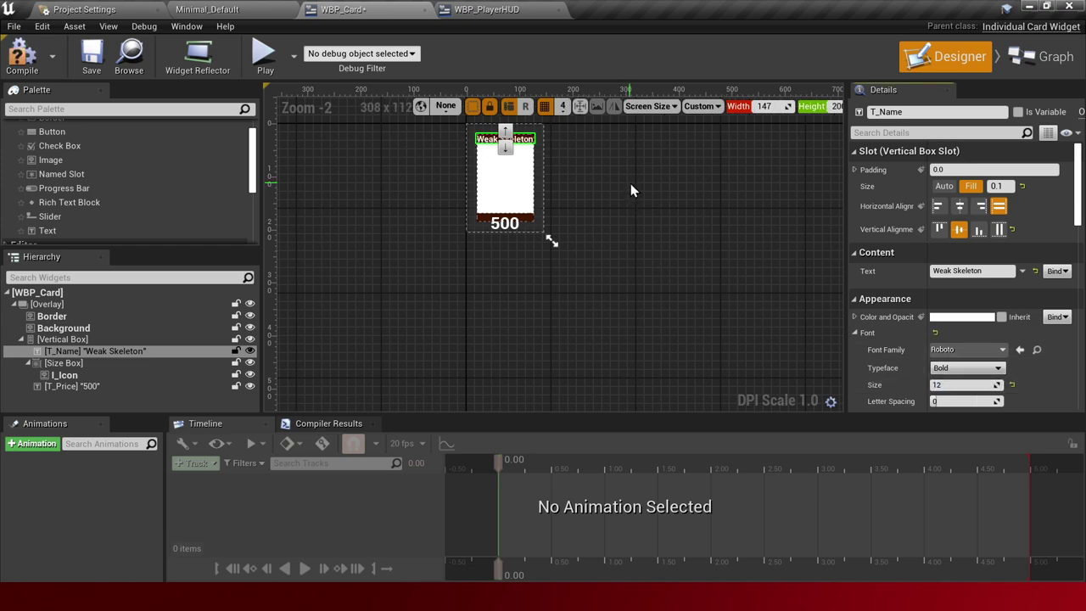
{"action": "scroll", "coordinate": [631, 183], "scroll_direction": "up", "scroll_amount": 3}
{"action": "scroll", "coordinate": [637, 344], "scroll_direction": "up", "scroll_amount": 2}
{"action": "type", "text": "10"}
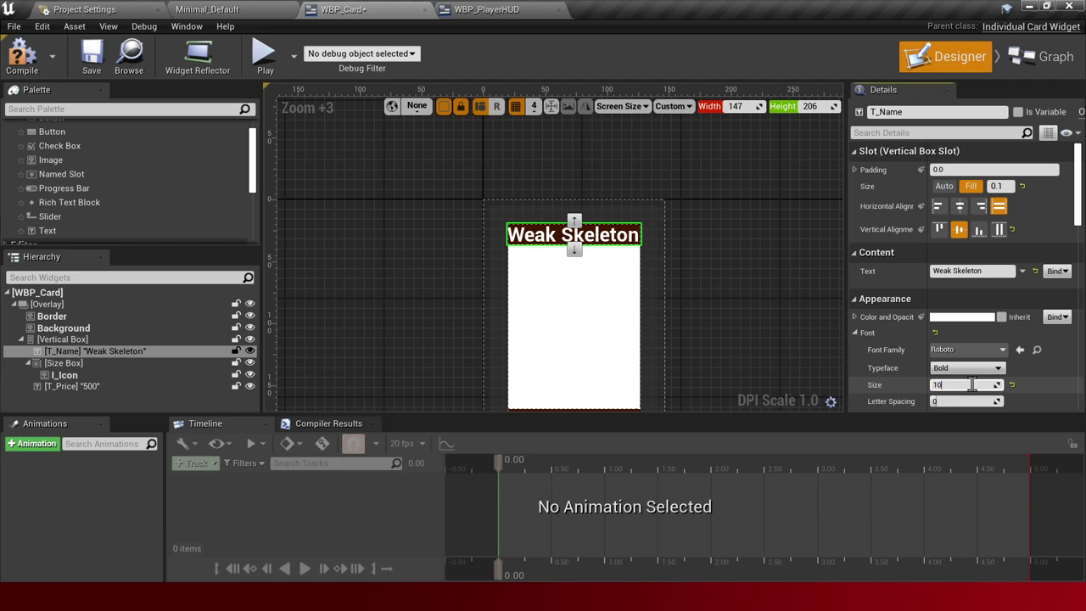
{"action": "key", "text": "Return"}
Set the 500 price text (T_Price) font size to 12
{"action": "right_click_drag", "start_coordinate": [570, 394], "coordinate": [519, 284]}
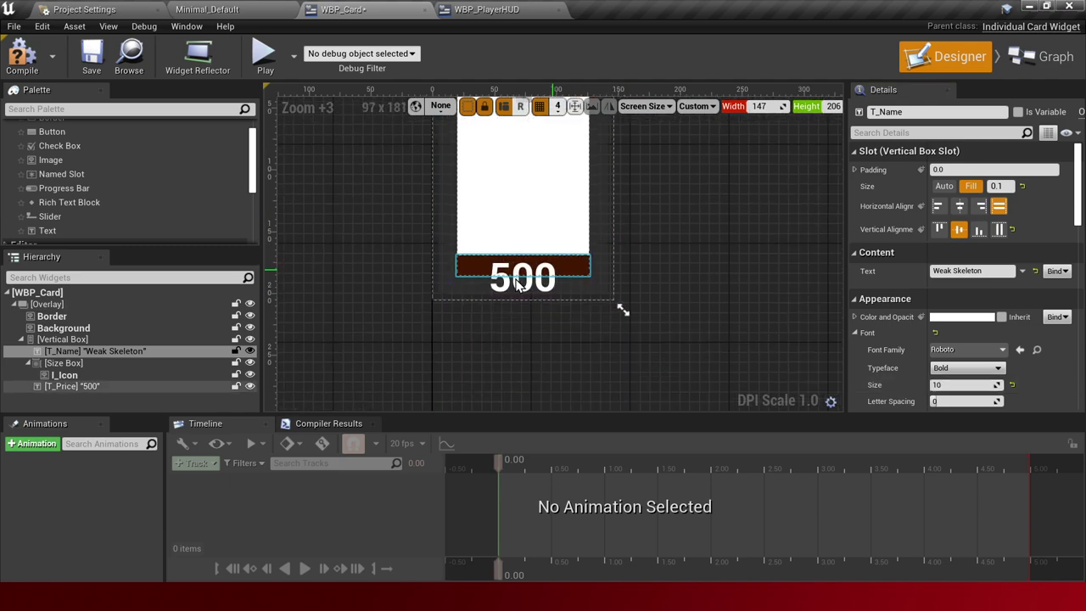
{"action": "left_click", "coordinate": [536, 282]}
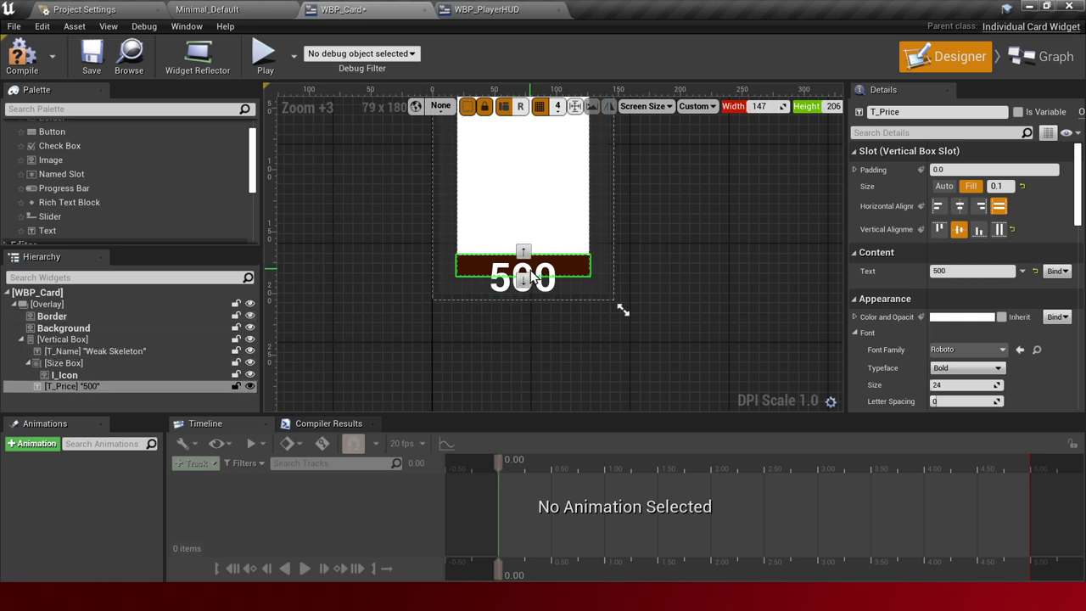
{"action": "left_click", "coordinate": [956, 386]}
{"action": "type", "text": "12"}
{"action": "key", "text": "Return"}
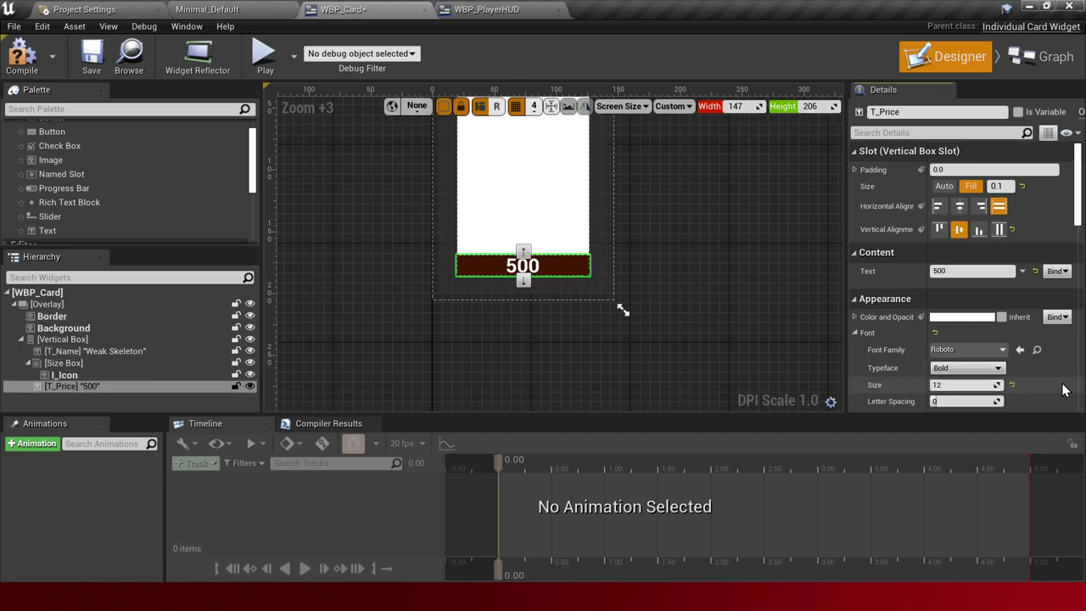
{"action": "left_click", "coordinate": [85, 316]}
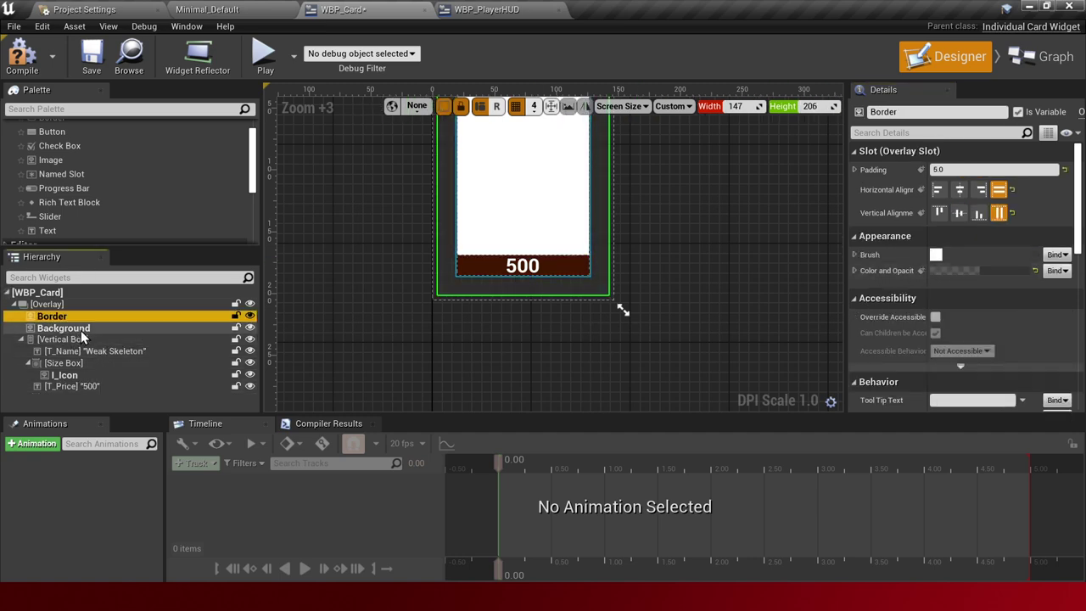
Select Background and Vertical Box together and change their shared padding from 20 to 10
{"action": "left_click", "coordinate": [82, 331]}
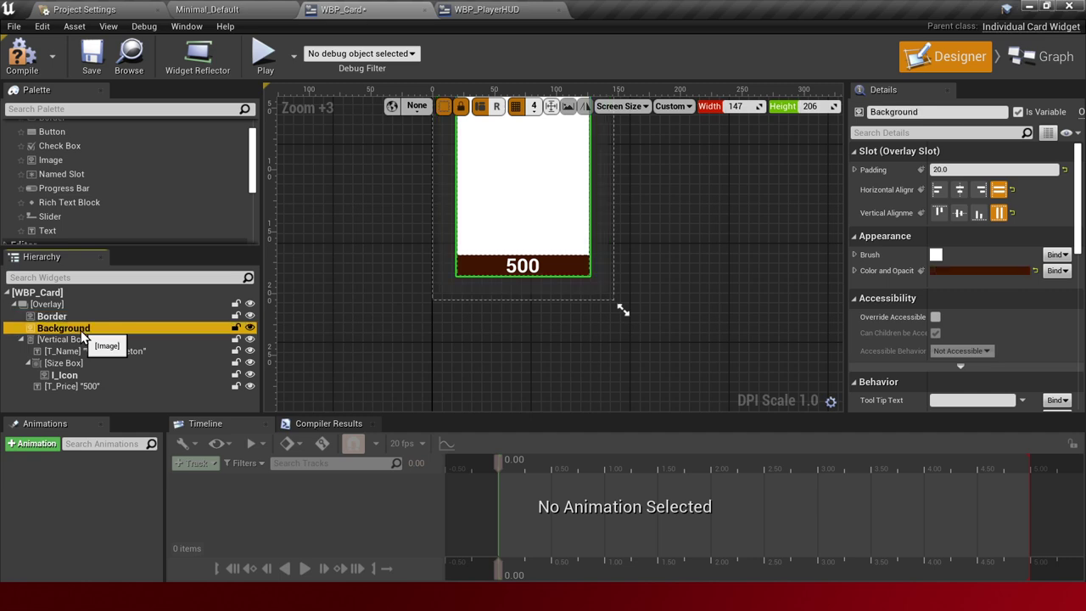
{"action": "left_click", "coordinate": [76, 340], "text": "ctrl"}
{"action": "left_click", "coordinate": [21, 338]}
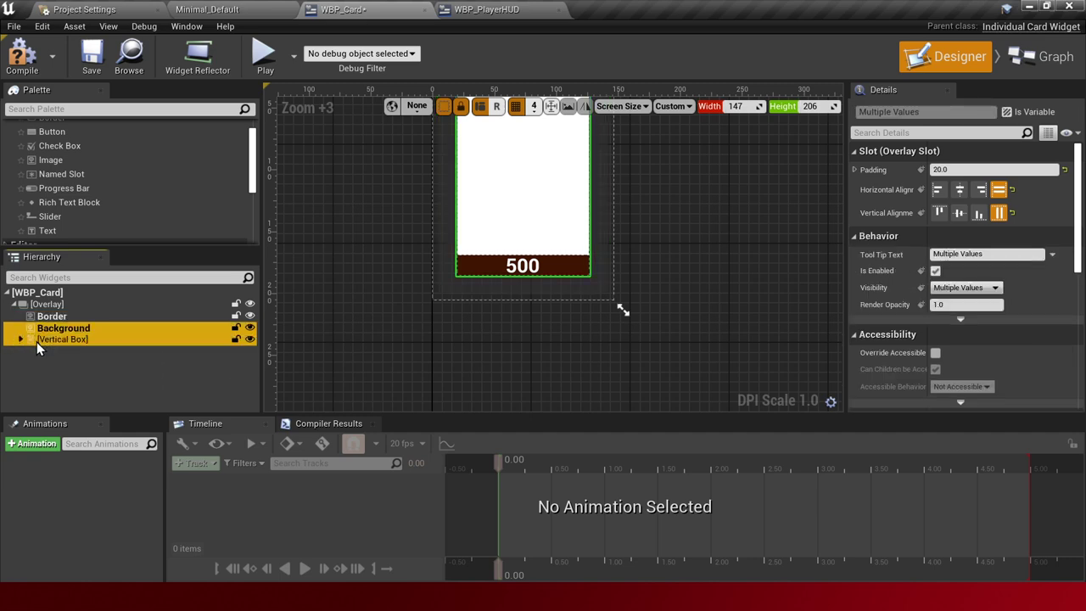
{"action": "scroll", "coordinate": [638, 324], "scroll_direction": "down", "scroll_amount": 1}
{"action": "scroll", "coordinate": [679, 314], "scroll_direction": "down", "scroll_amount": 1}
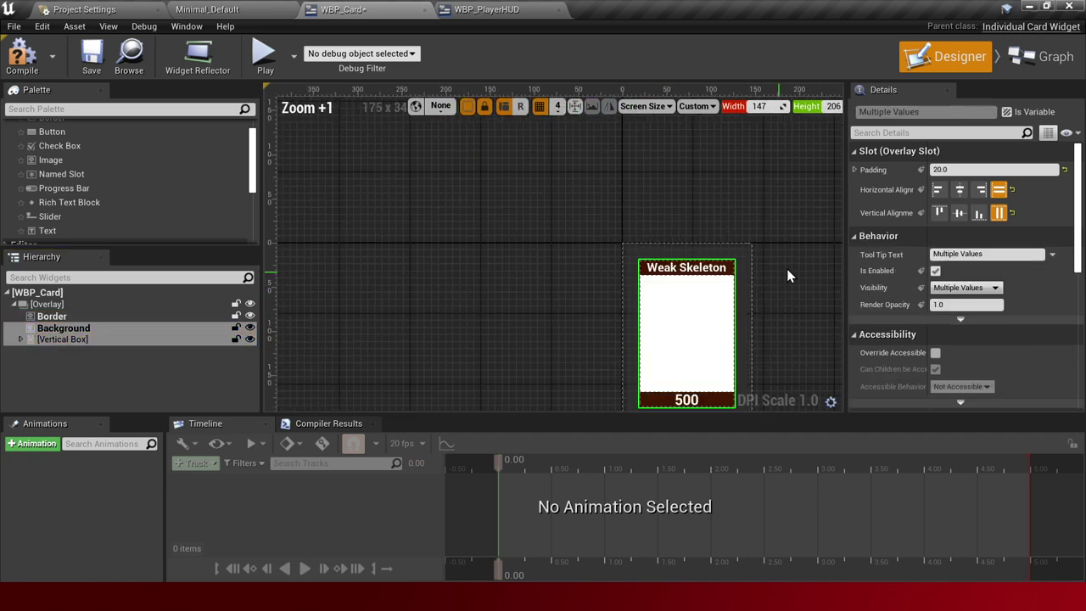
{"action": "left_click", "coordinate": [972, 170]}
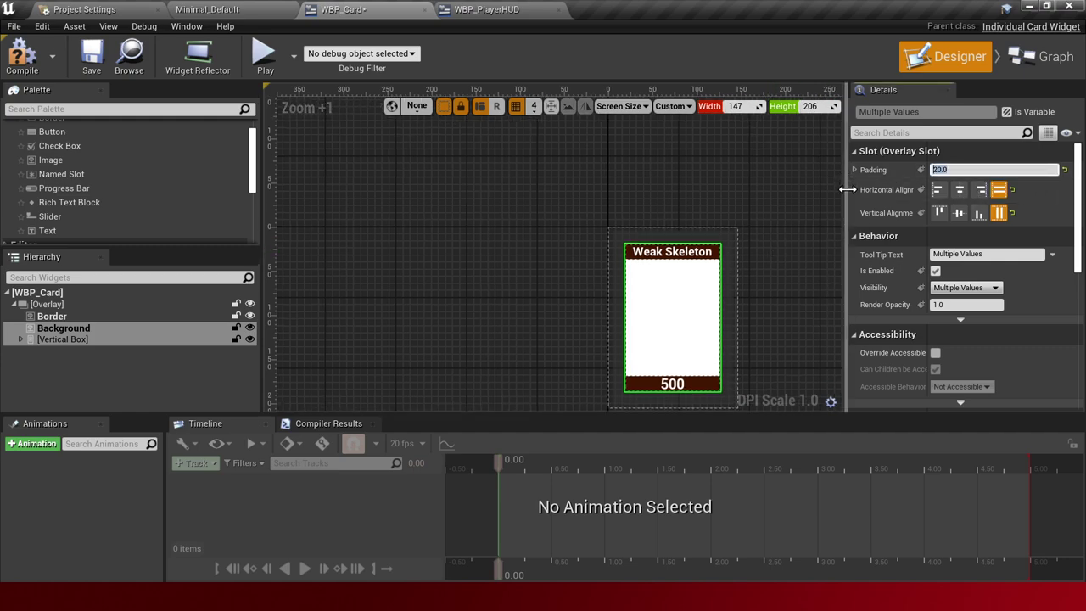
{"action": "type", "text": "15"}
{"action": "key", "text": "Return"}
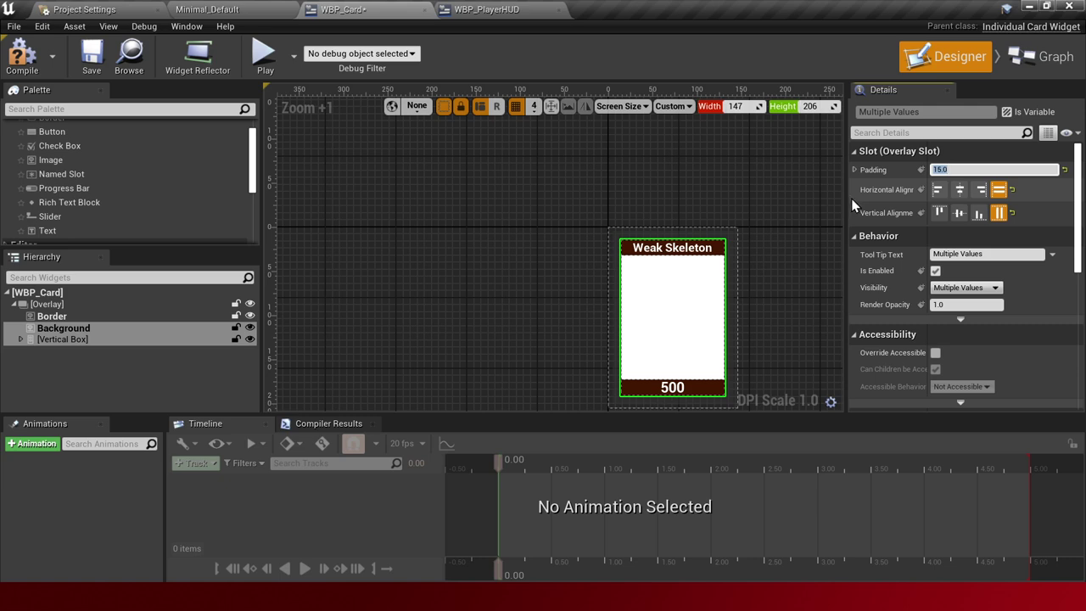
{"action": "type", "text": "10"}
{"action": "key", "text": "Return"}
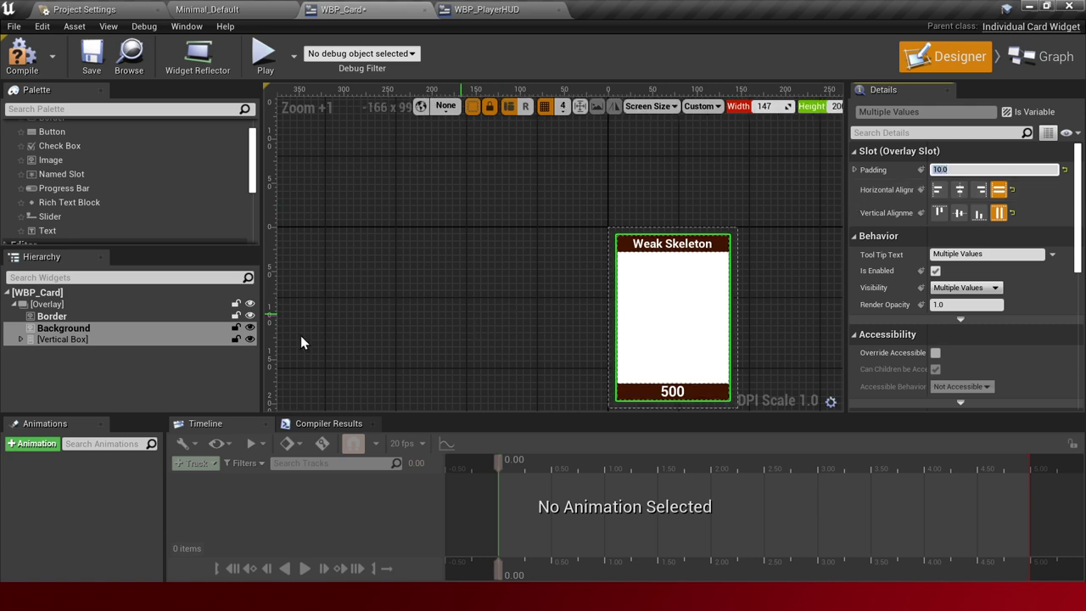
{"action": "left_click", "coordinate": [78, 316]}
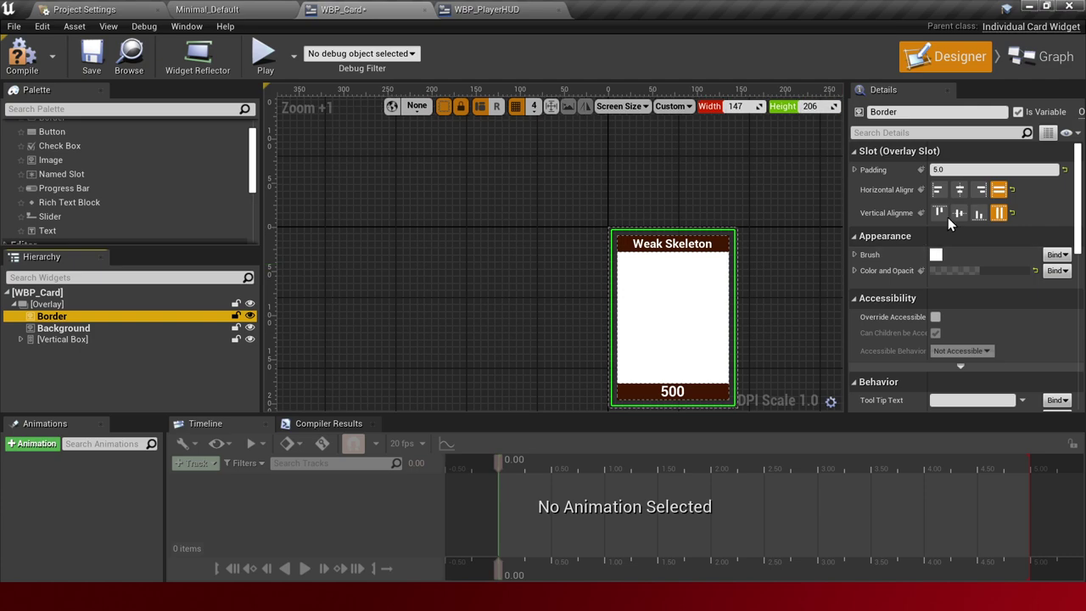
Narrow the icon Size Box to 110 wide, set its height to 150, and compile the card
{"action": "right_click_drag", "start_coordinate": [568, 235], "coordinate": [527, 172]}
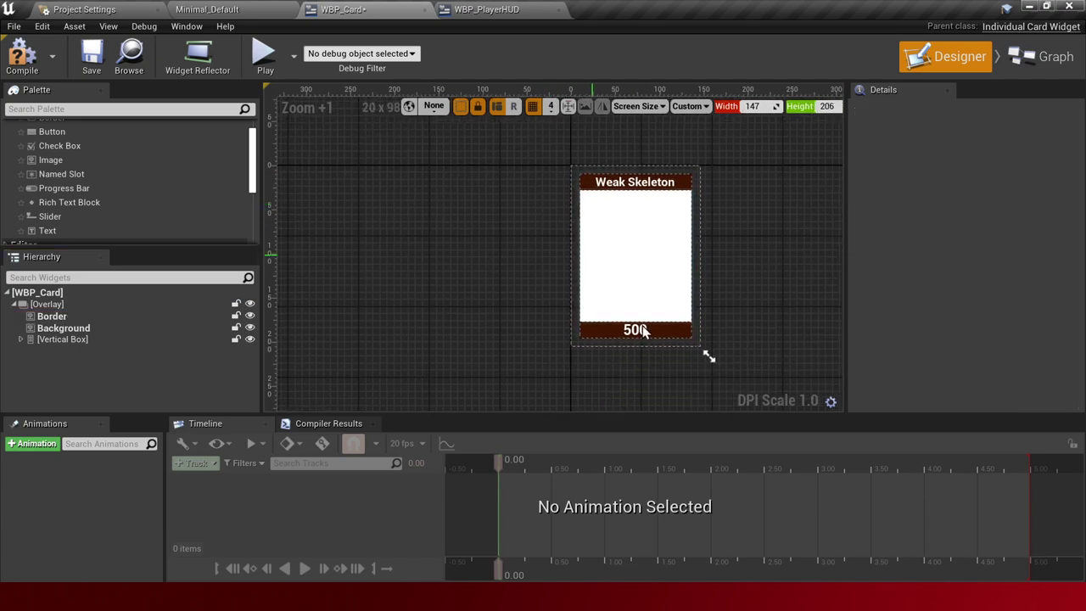
{"action": "left_click", "coordinate": [637, 255]}
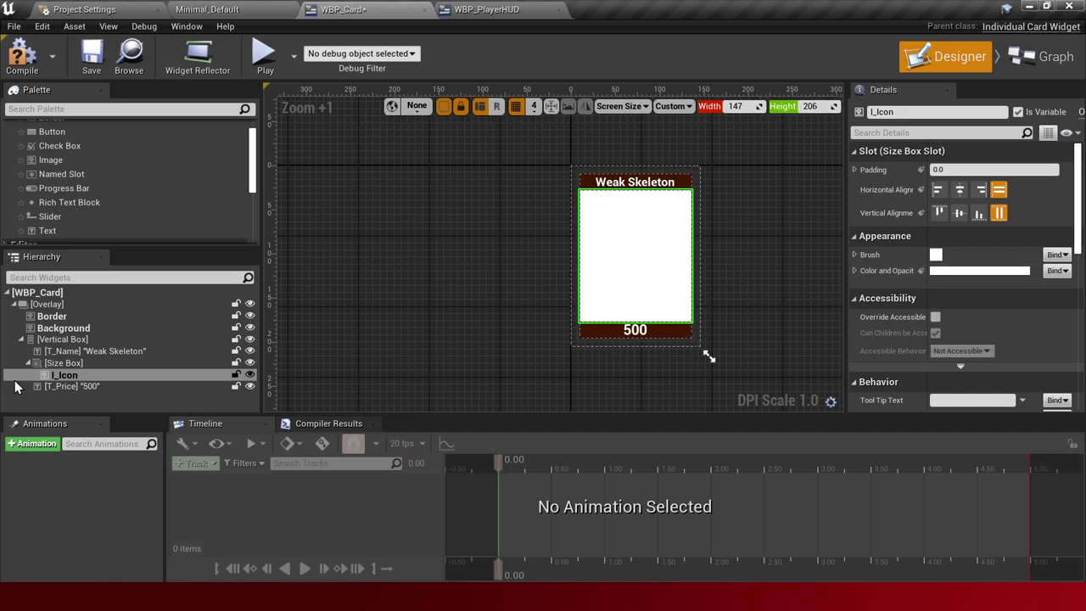
{"action": "left_click", "coordinate": [632, 289]}
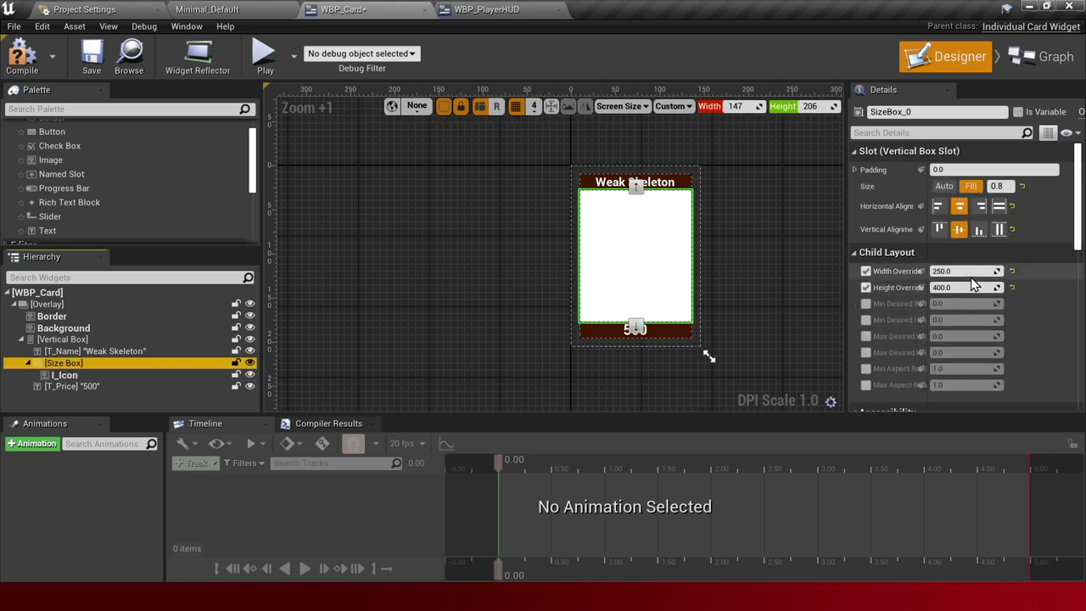
{"action": "mouse_move", "coordinate": [974, 272]}
{"action": "left_mouse_down"}
{"action": "mouse_move", "coordinate": [925, 271]}
{"action": "mouse_move", "coordinate": [938, 272]}
{"action": "left_mouse_up"}
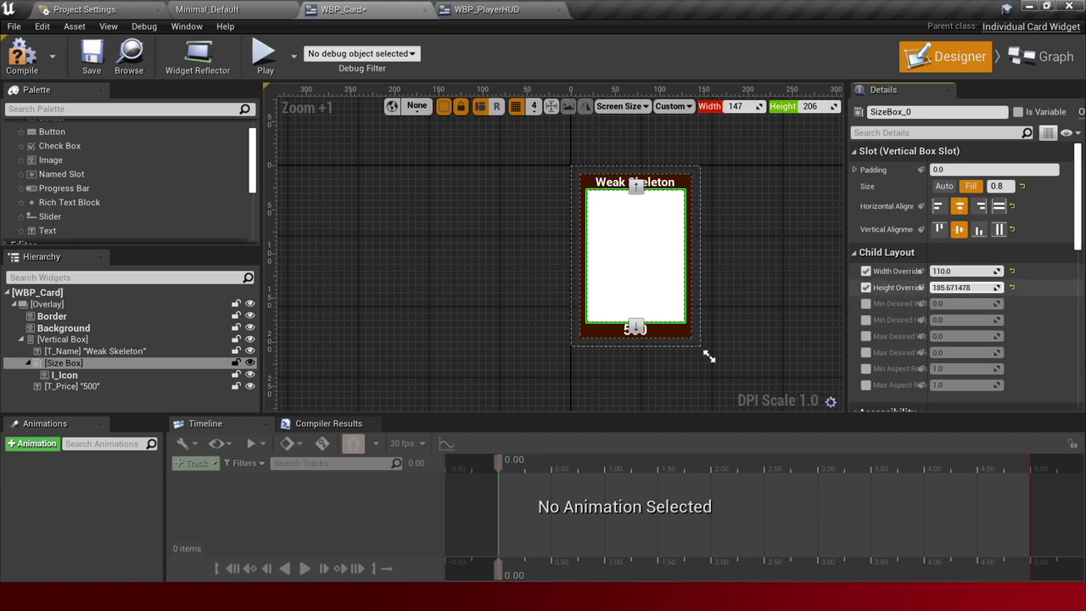
{"action": "left_click_drag", "start_coordinate": [966, 288], "coordinate": [951, 288]}
{"action": "key", "text": "Return"}
{"action": "left_click", "coordinate": [718, 286]}
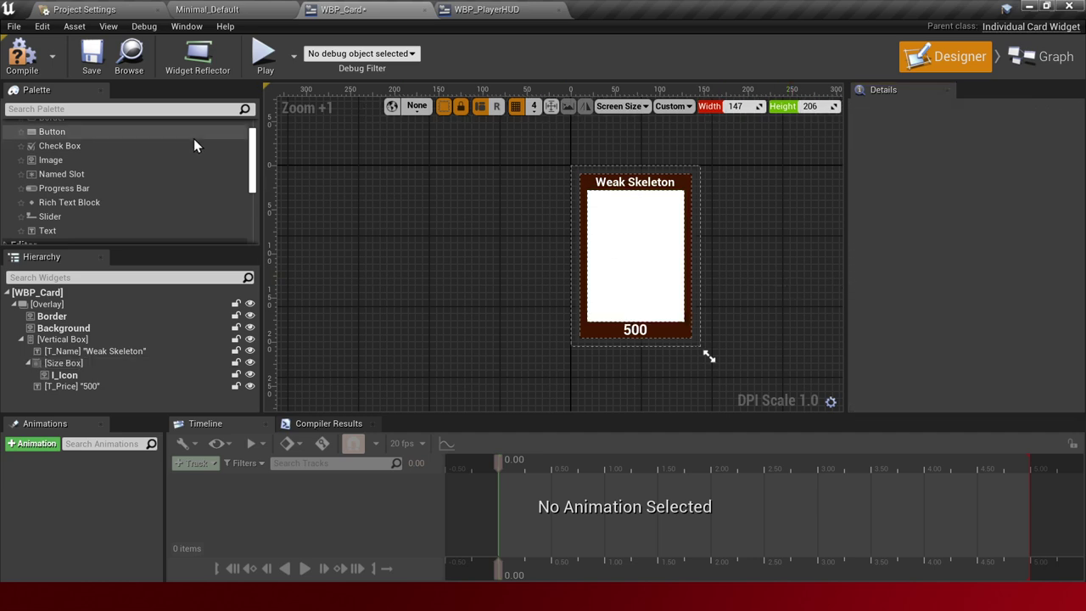
{"action": "left_click", "coordinate": [25, 55]}
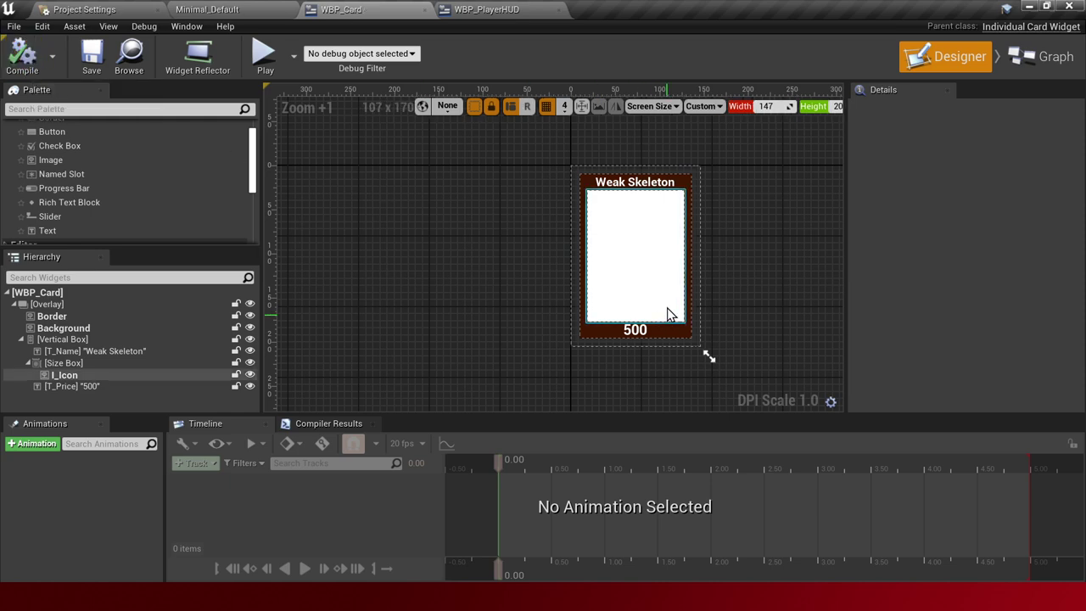
Reselect the icon Size Box and settle its Height Override at 140
{"action": "left_click", "coordinate": [643, 289]}
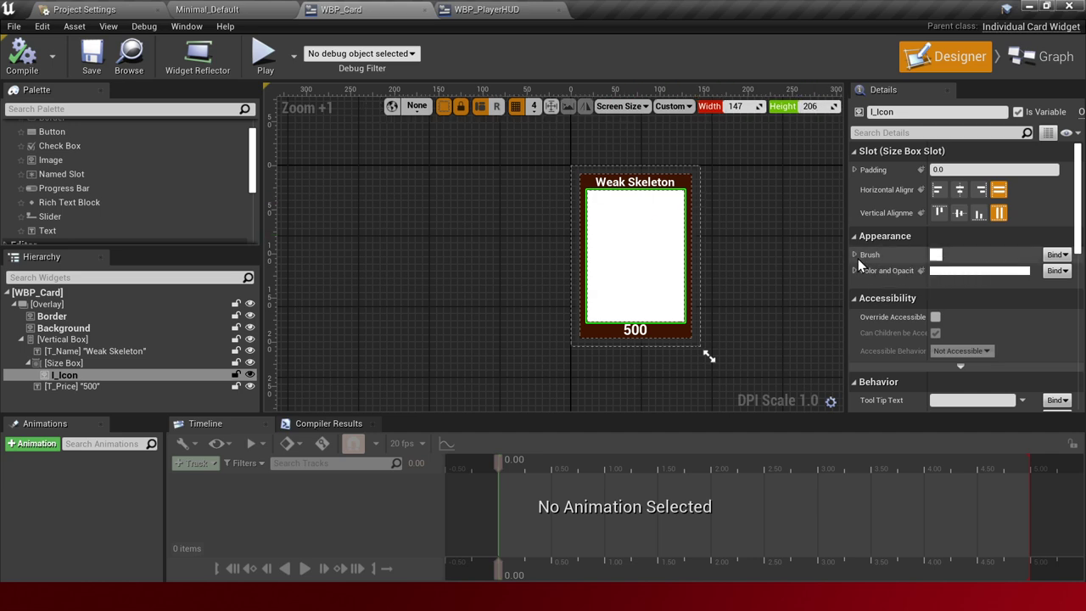
{"action": "left_click", "coordinate": [64, 363]}
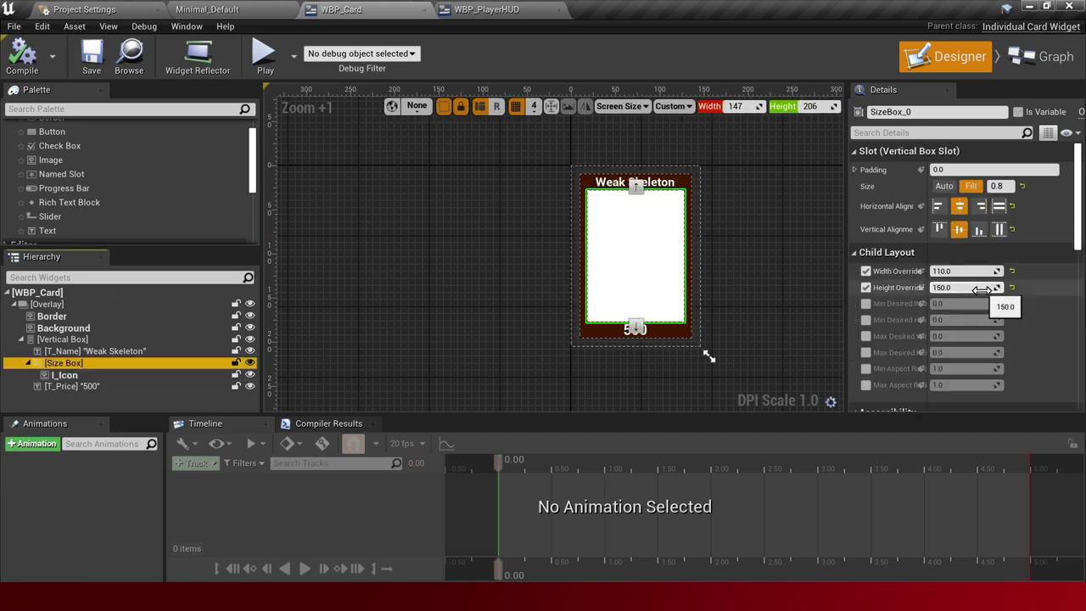
{"action": "left_click_drag", "start_coordinate": [981, 290], "coordinate": [951, 289]}
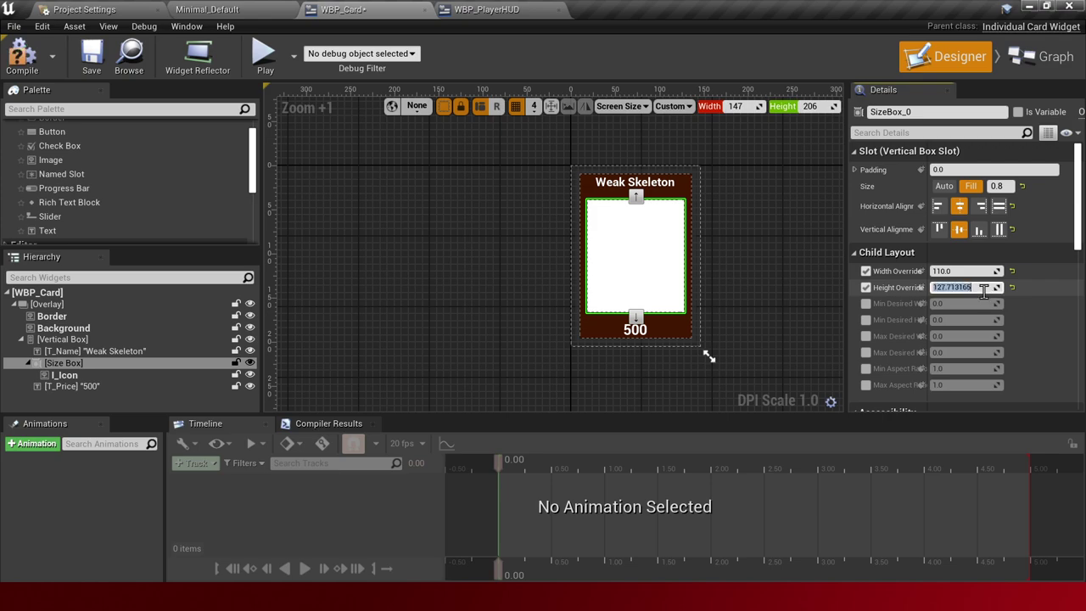
{"action": "type", "text": "110"}
{"action": "key", "text": "Return"}
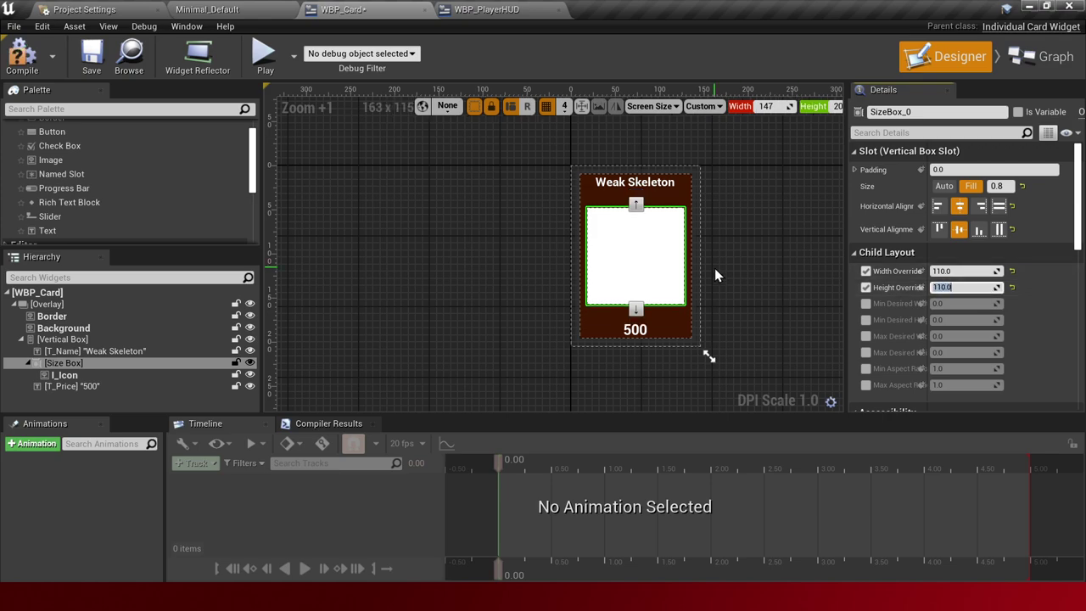
{"action": "left_click", "coordinate": [715, 268]}
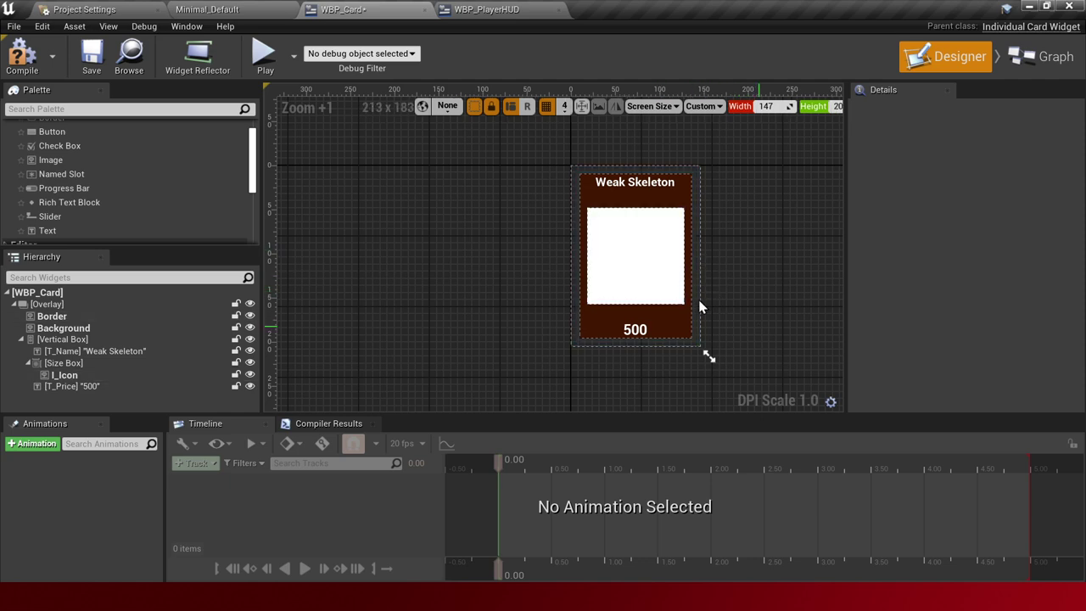
{"action": "left_click", "coordinate": [697, 293]}
{"action": "left_click", "coordinate": [63, 363]}
{"action": "type", "text": "15"}
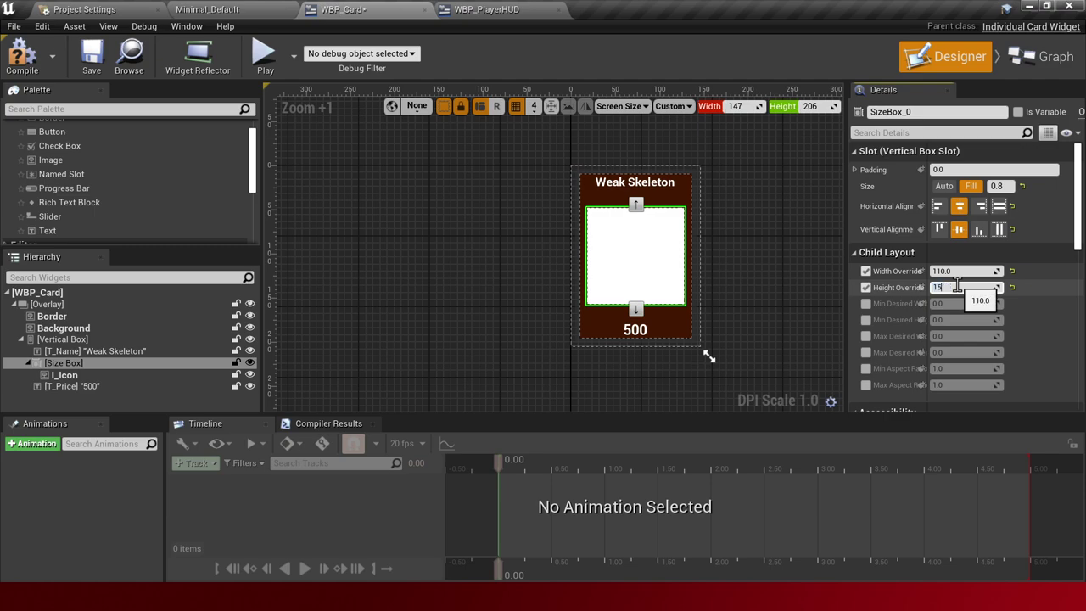
{"action": "type", "text": "0"}
{"action": "key", "text": "Return"}
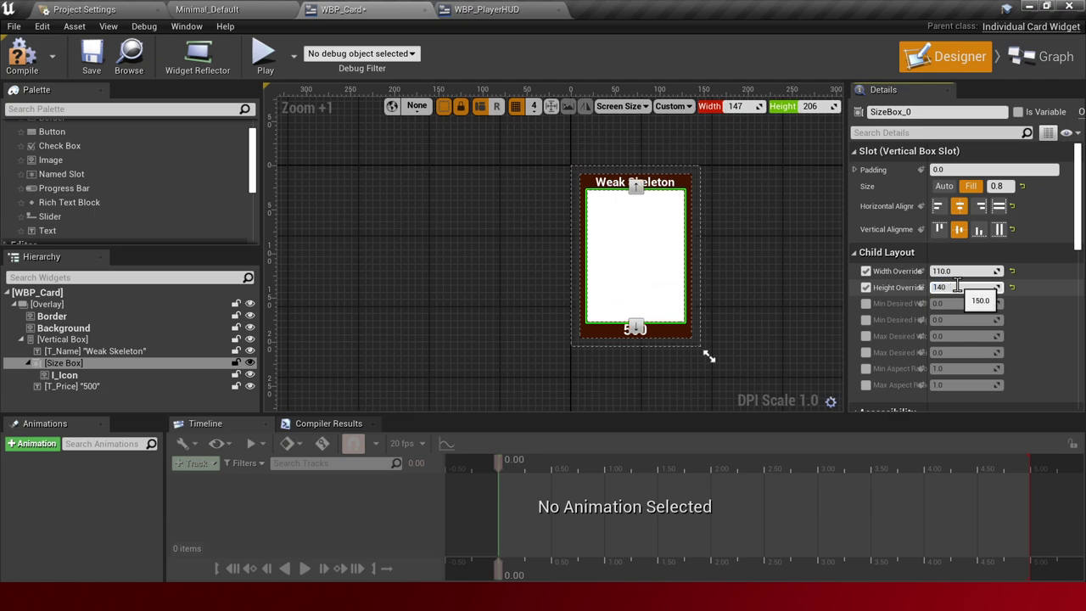
{"action": "key", "text": "Return"}
{"action": "left_click", "coordinate": [786, 288]}
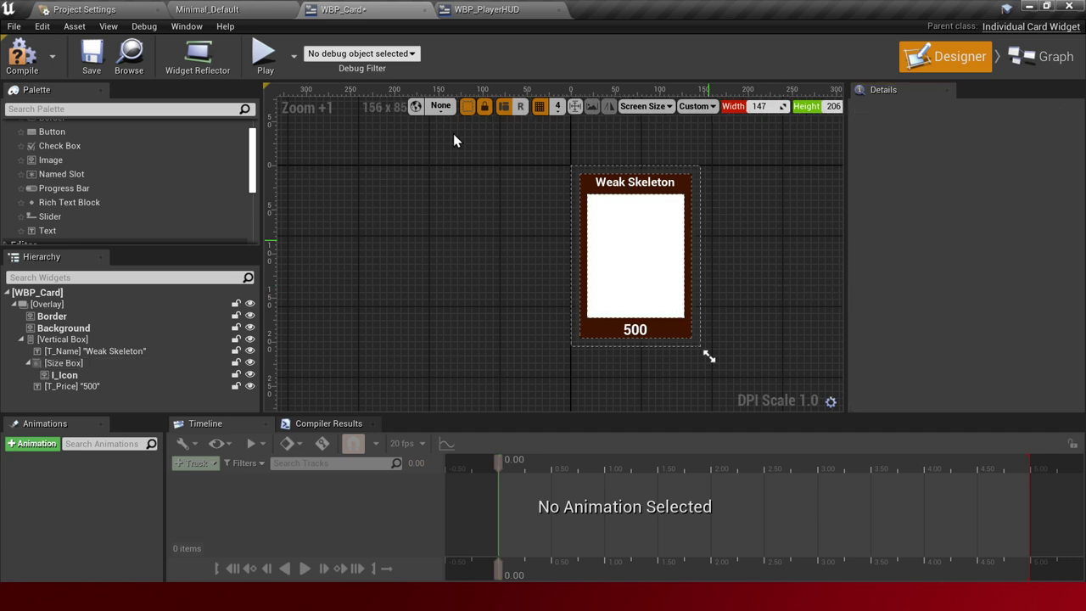
Place a WBP_Card from the Palette inside WBP_PlayerHUD's Horizontal Box
{"action": "left_click", "coordinate": [547, 10]}
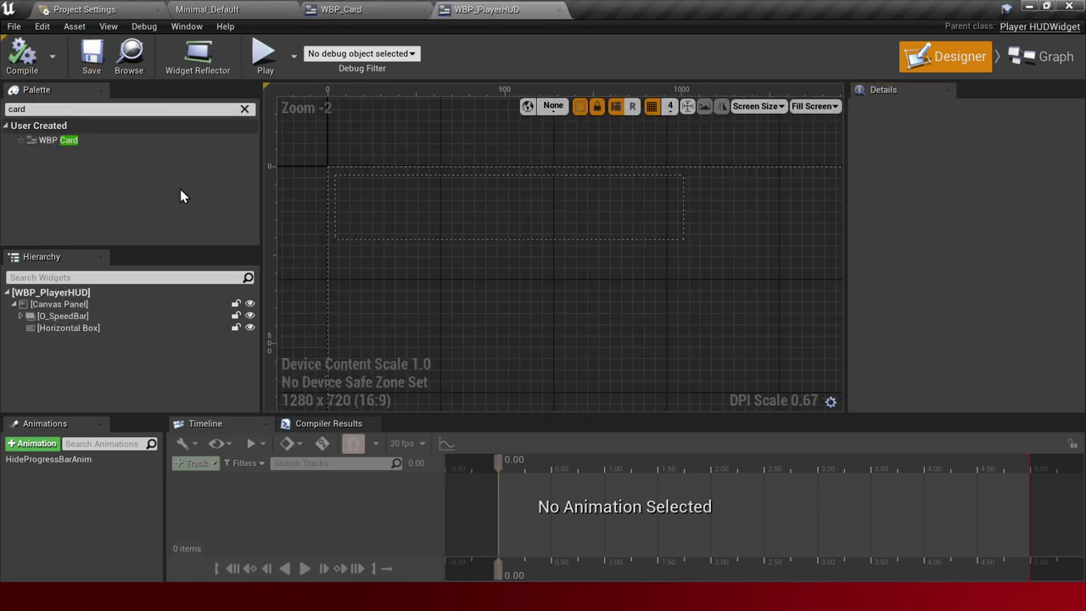
{"action": "left_click_drag", "start_coordinate": [61, 142], "coordinate": [410, 217]}
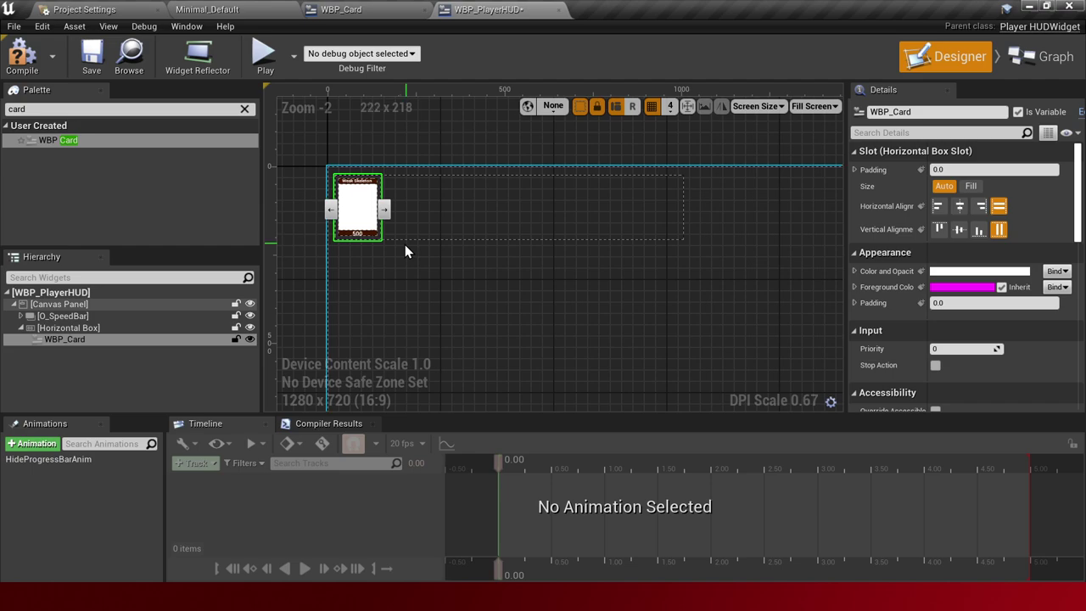
{"action": "scroll", "coordinate": [414, 270], "scroll_direction": "up", "scroll_amount": 3}
{"action": "right_click_drag", "start_coordinate": [485, 281], "coordinate": [507, 249]}
{"action": "left_click", "coordinate": [493, 307]}
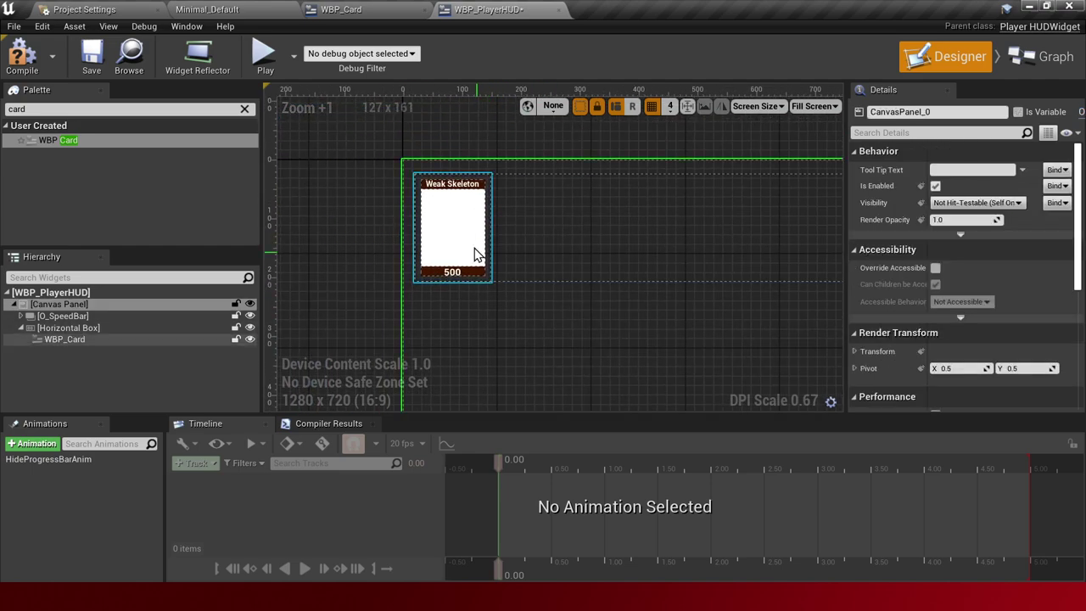
{"action": "left_click", "coordinate": [484, 254]}
{"action": "scroll", "coordinate": [494, 256], "scroll_direction": "down", "scroll_amount": 3}
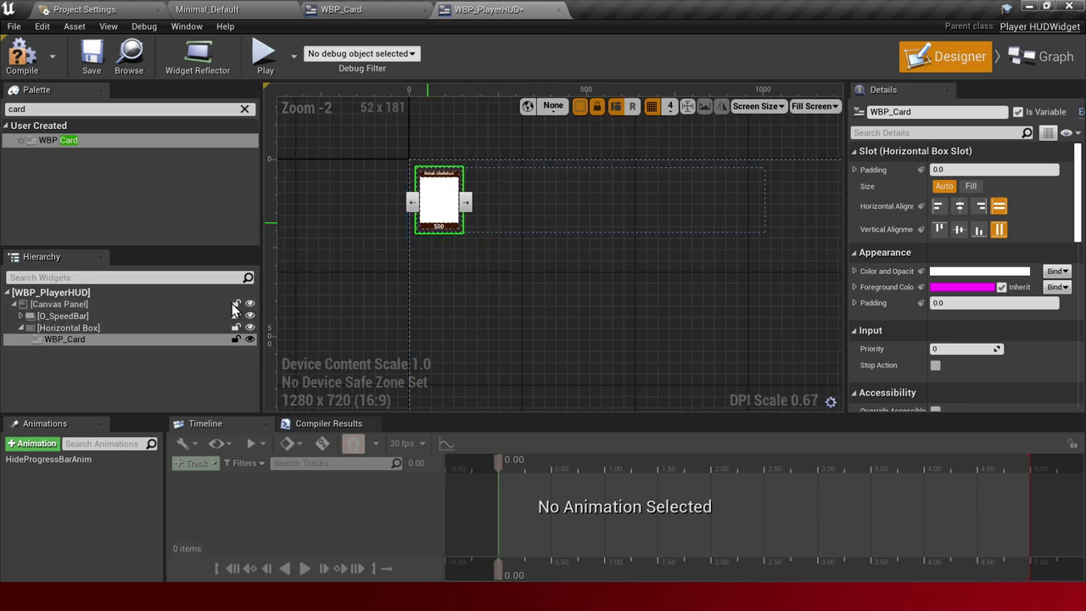
Paste four more card copies into the Horizontal Box, giving WBP_Card through WBP_Card_4
{"action": "left_click", "coordinate": [68, 328]}
{"action": "key", "text": "ctrl+v"}
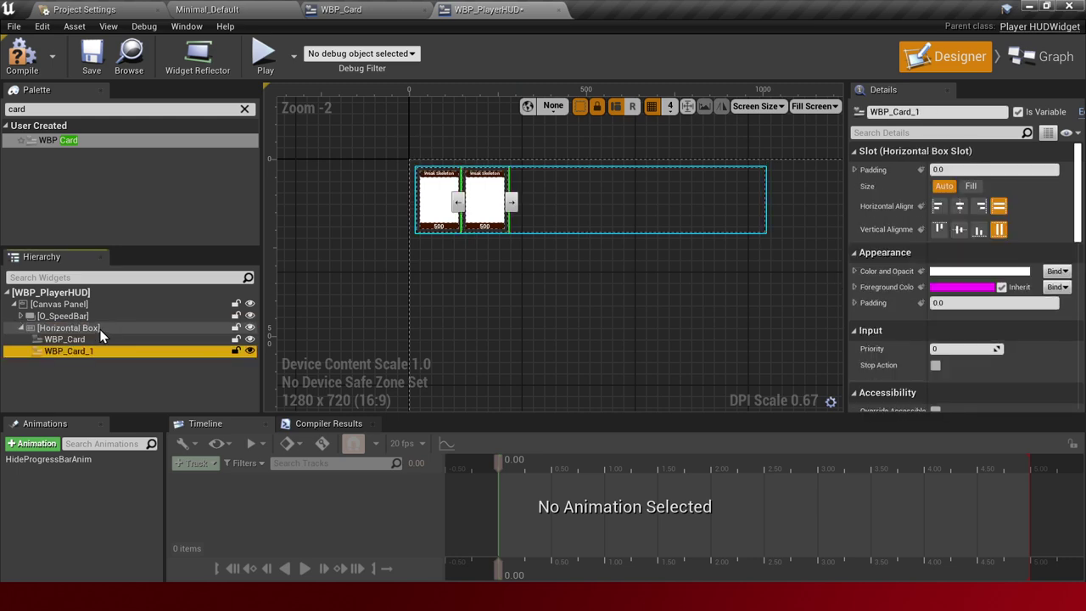
{"action": "left_click", "coordinate": [100, 329]}
{"action": "key", "text": "ctrl+v"}
{"action": "left_click", "coordinate": [100, 329]}
{"action": "key", "text": "ctrl+v"}
{"action": "left_click", "coordinate": [100, 329]}
{"action": "key", "text": "ctrl+v"}
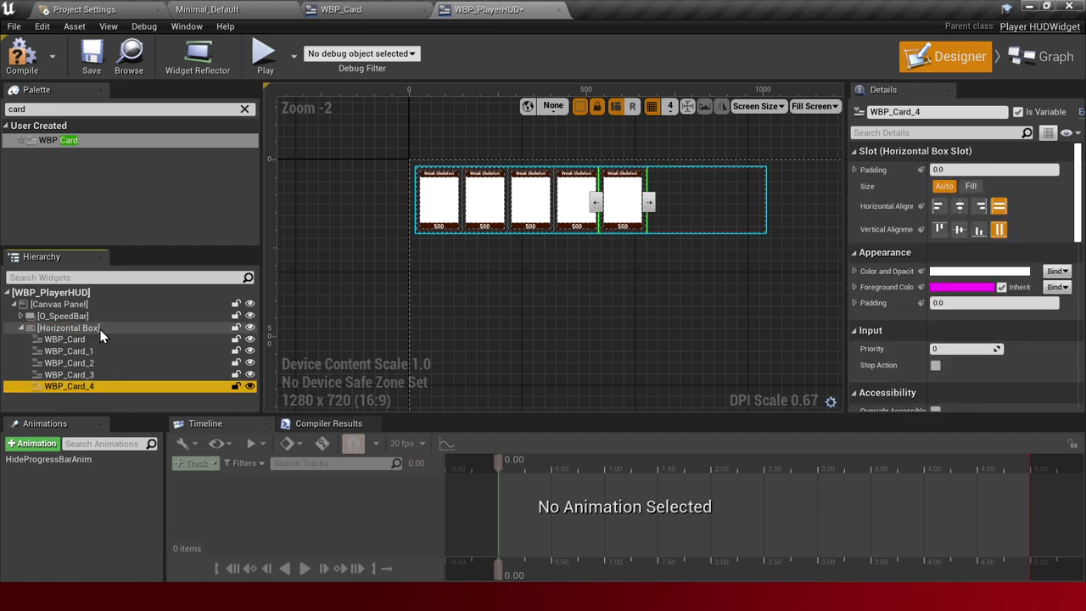
{"action": "left_click", "coordinate": [659, 213]}
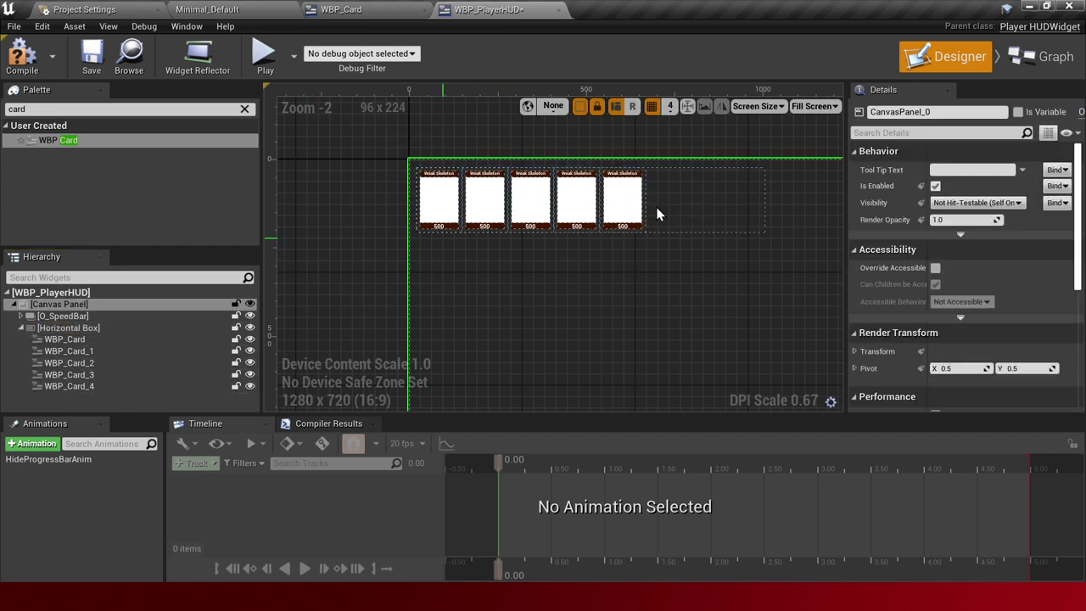
{"action": "right_click_drag", "start_coordinate": [661, 213], "coordinate": [601, 206]}
Select the HUD's Horizontal Box, undo a trial drag-resize, and check the WBP_Card height
{"action": "scroll", "coordinate": [602, 207], "scroll_direction": "down", "scroll_amount": 4}
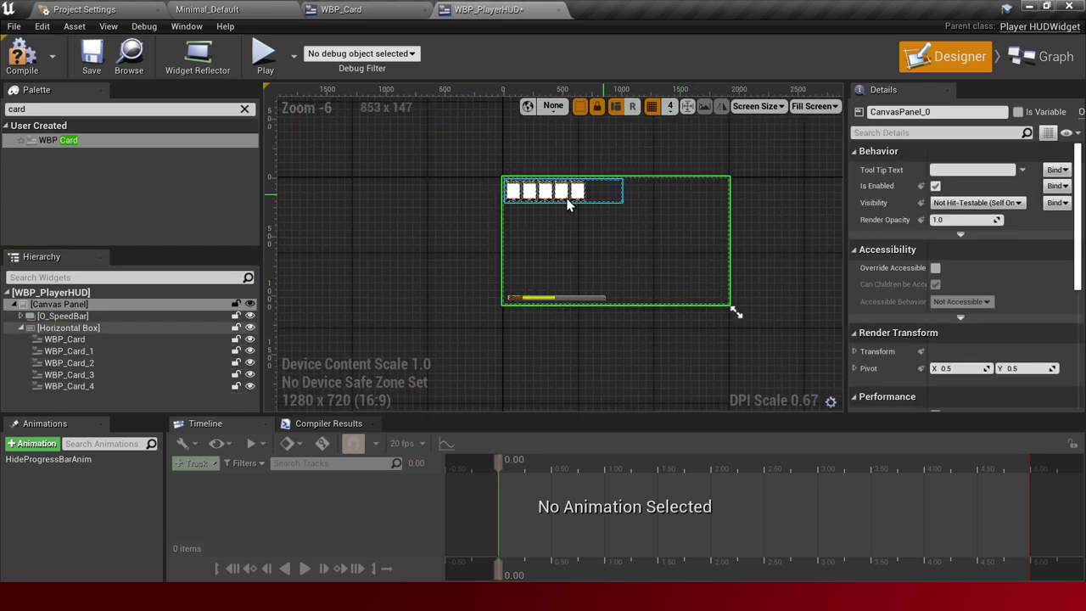
{"action": "scroll", "coordinate": [619, 206], "scroll_direction": "up", "scroll_amount": 2}
{"action": "scroll", "coordinate": [686, 296], "scroll_direction": "up", "scroll_amount": 4}
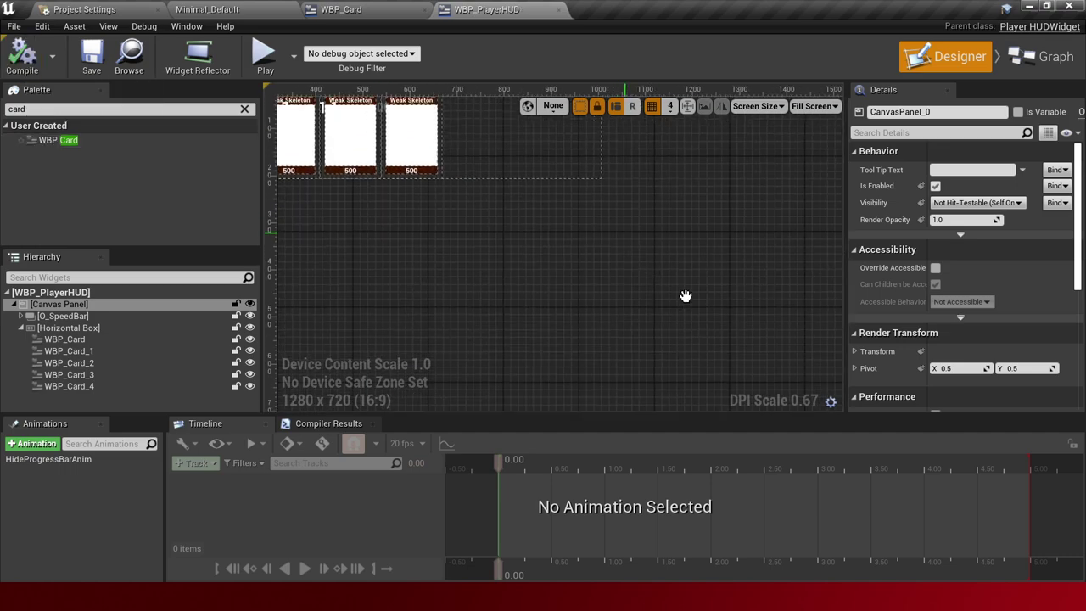
{"action": "left_click", "coordinate": [620, 195]}
{"action": "left_click_drag", "start_coordinate": [745, 254], "coordinate": [783, 327]}
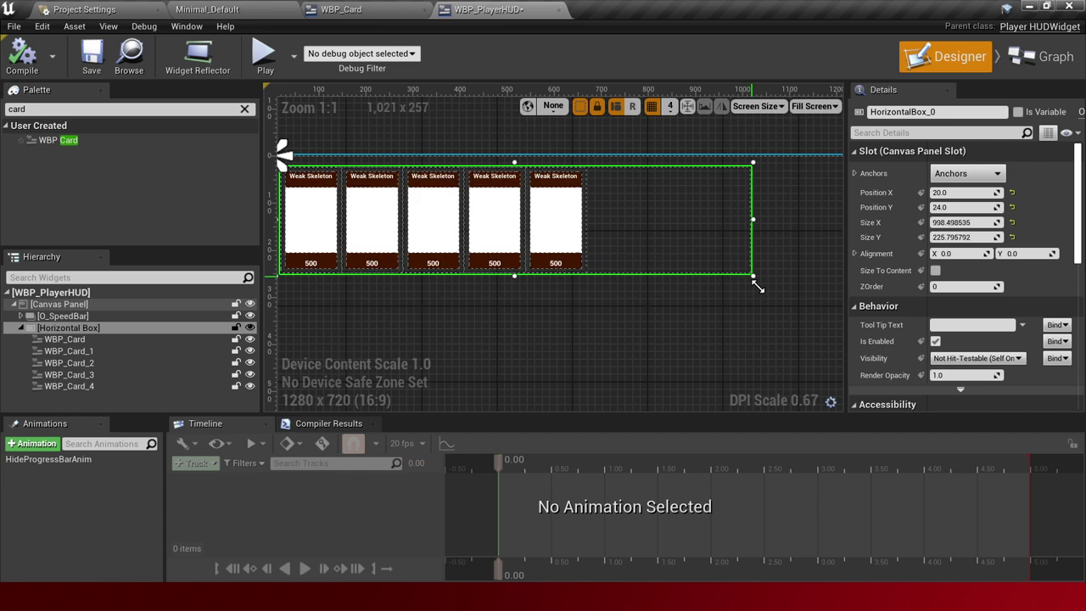
{"action": "key", "text": "ctrl+z"}
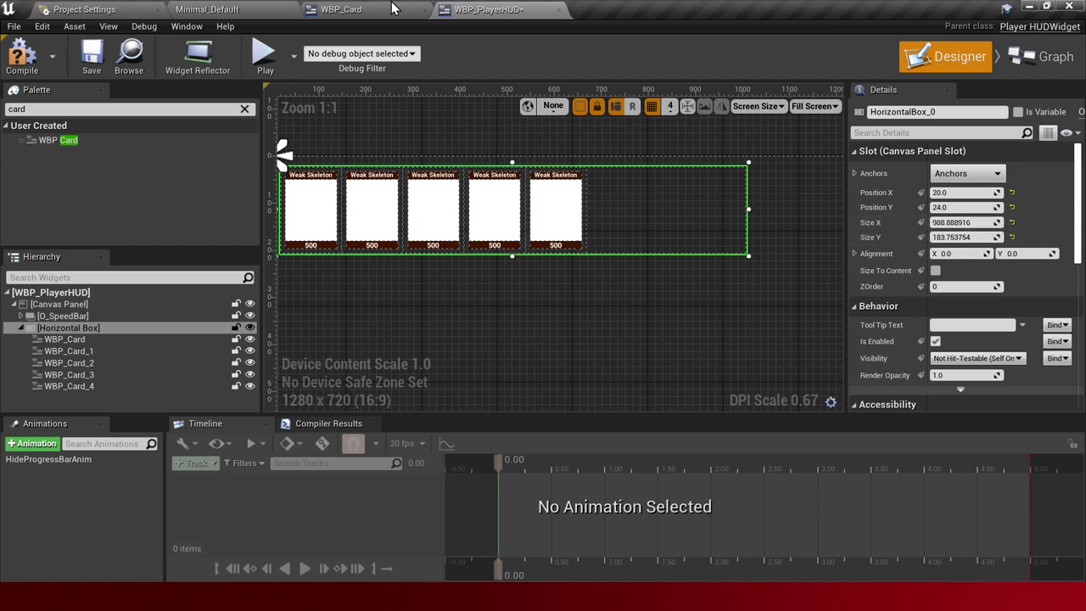
{"action": "key", "text": "ctrl+Tab"}
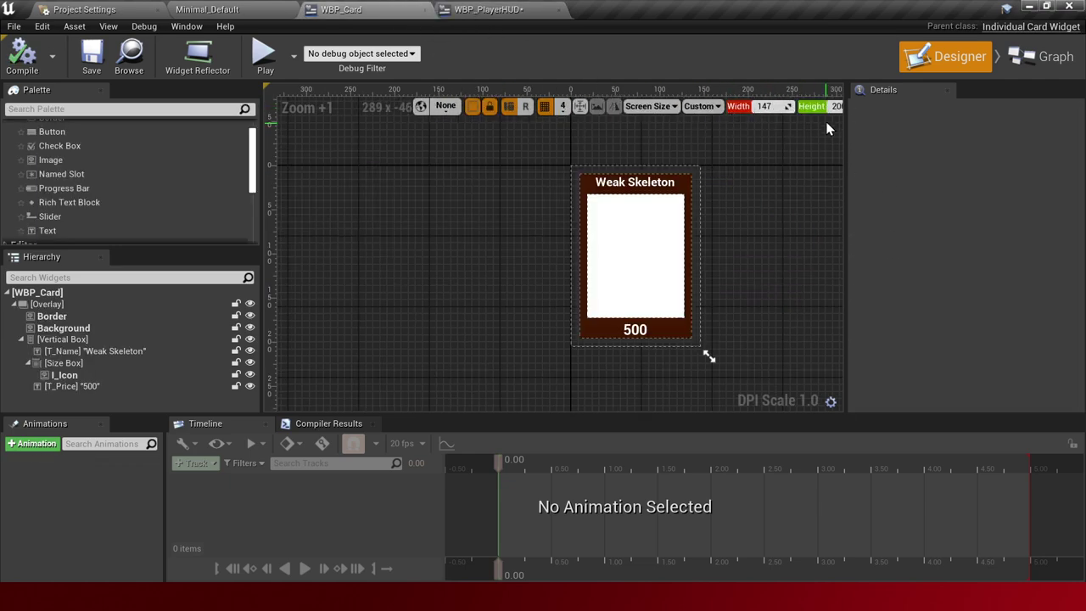
Back in WBP_PlayerHUD, set the Horizontal Box's Size Y to 206
{"action": "left_click", "coordinate": [496, 10]}
{"action": "left_click", "coordinate": [981, 238]}
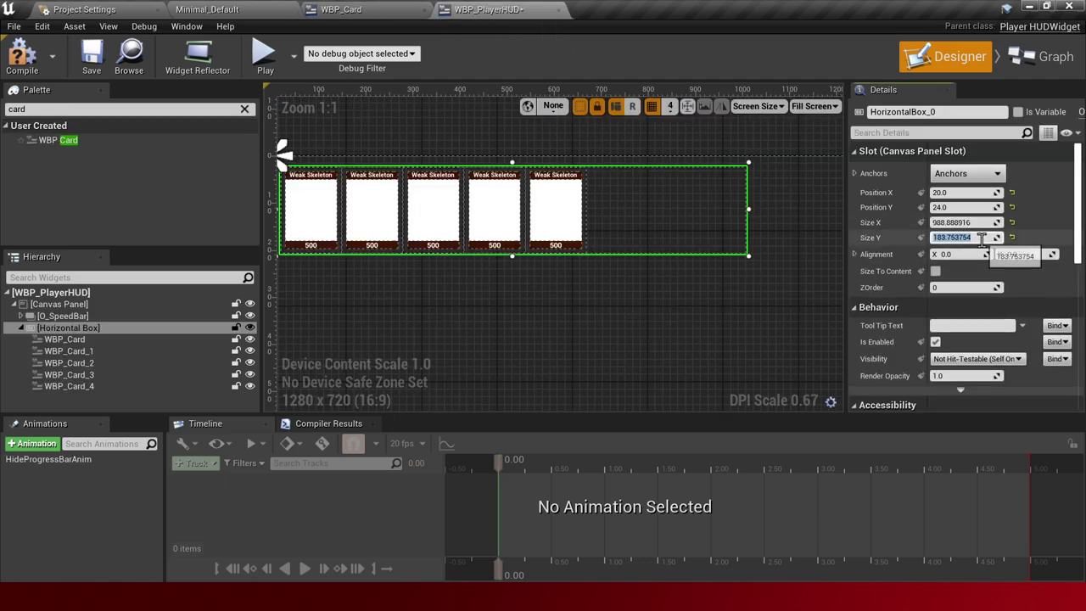
{"action": "key", "text": "Return"}
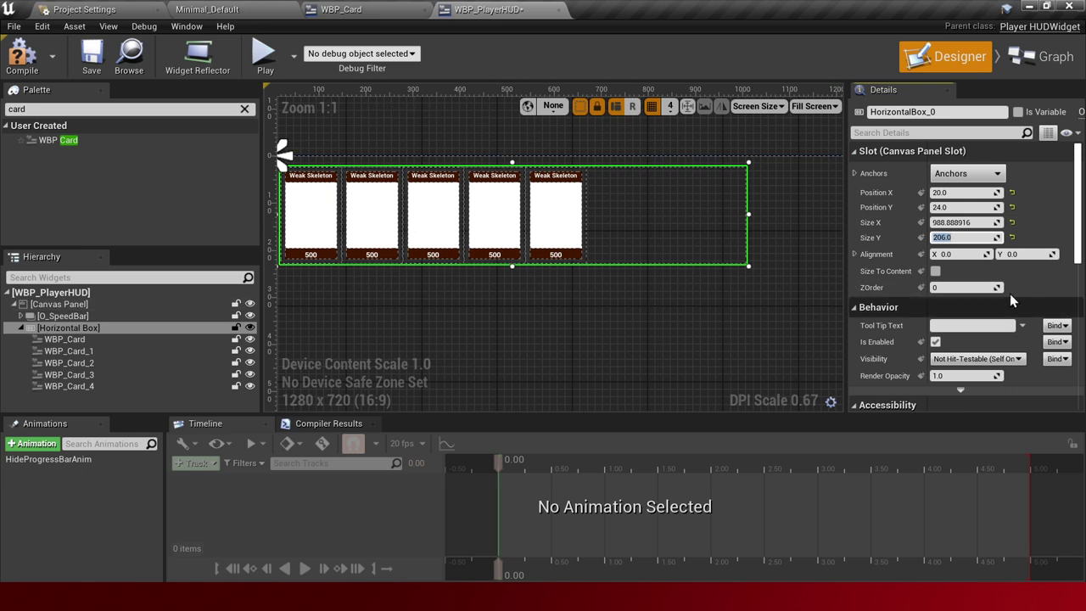
{"action": "scroll", "coordinate": [613, 289], "scroll_direction": "down", "scroll_amount": 3}
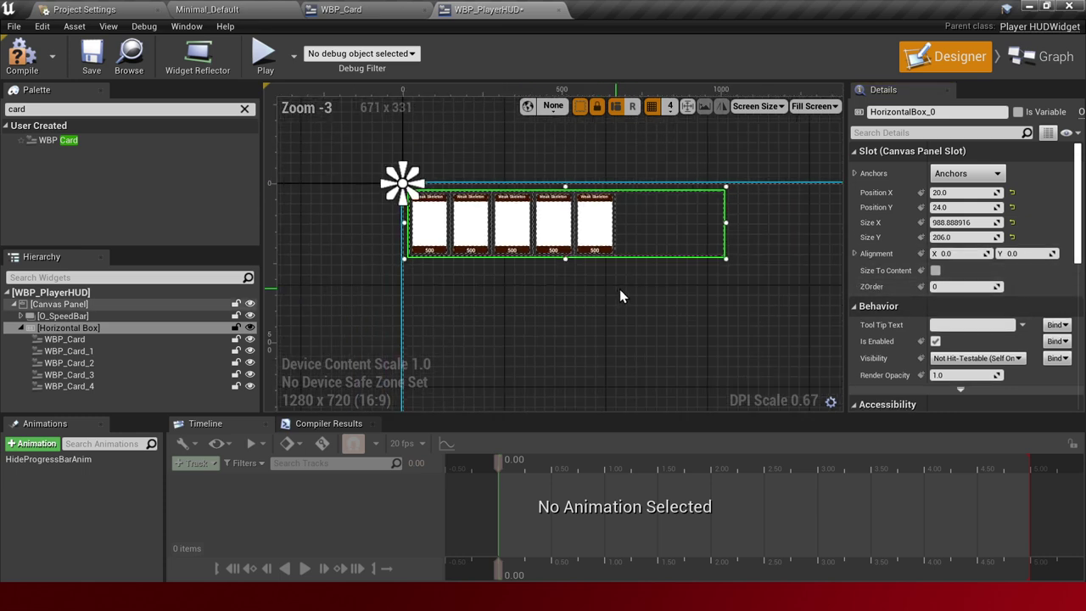
Select all five WBP_Card widgets in the Horizontal Box
{"action": "left_click", "coordinate": [600, 222]}
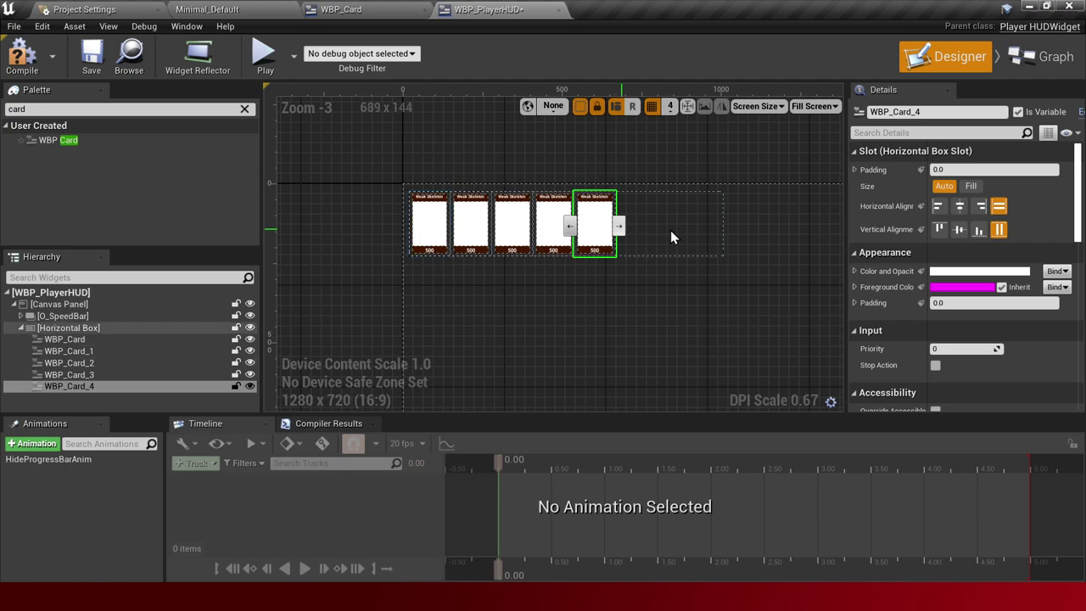
{"action": "left_click", "coordinate": [437, 223], "text": "ctrl"}
{"action": "left_click", "coordinate": [481, 225], "text": "ctrl"}
{"action": "left_click", "coordinate": [512, 223], "text": "ctrl"}
{"action": "left_click", "coordinate": [552, 230], "text": "ctrl"}
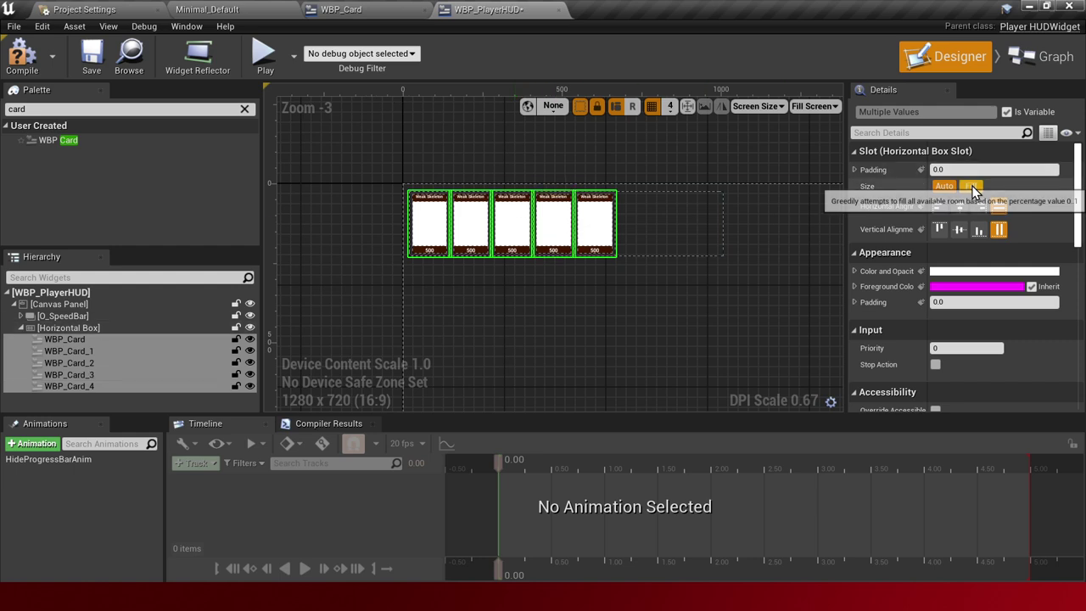
Set the cards to Fill size with centred horizontal and vertical alignment, then compile the HUD
{"action": "left_click", "coordinate": [973, 187]}
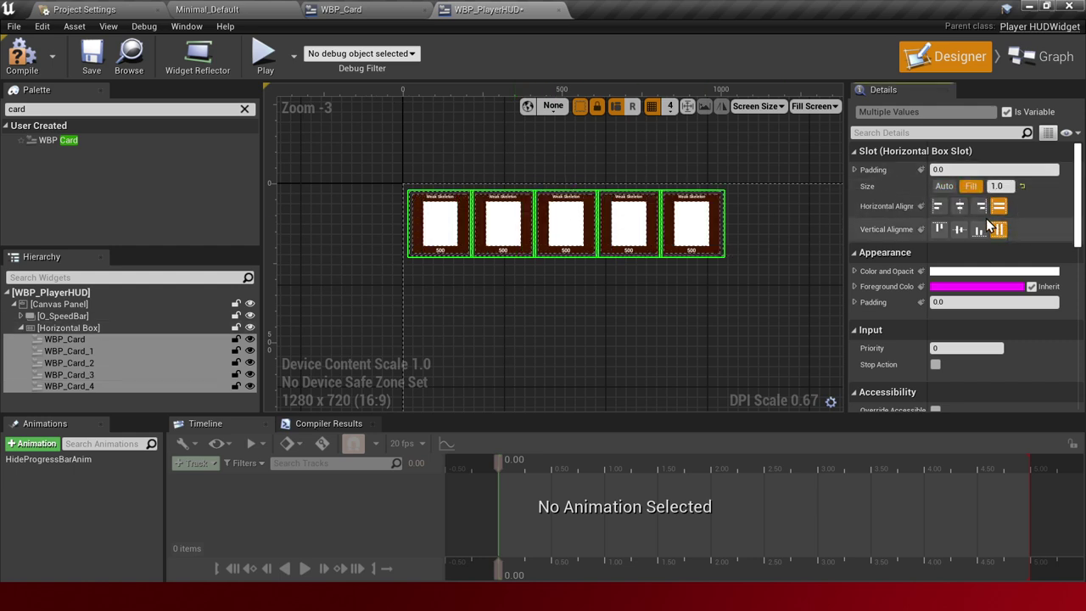
{"action": "left_click", "coordinate": [960, 228]}
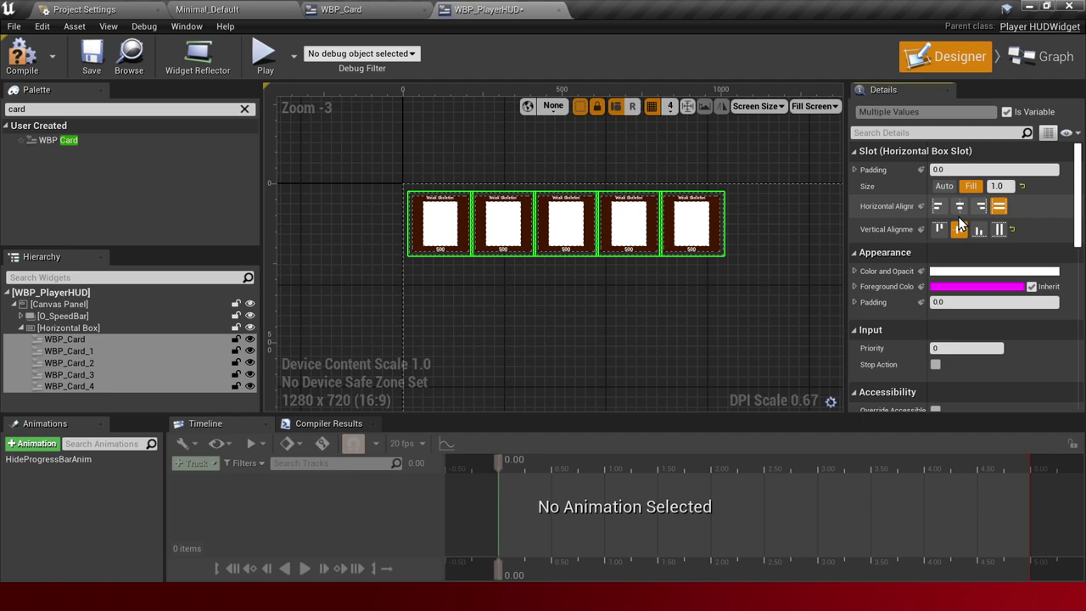
{"action": "left_click", "coordinate": [958, 211]}
{"action": "left_click", "coordinate": [739, 290]}
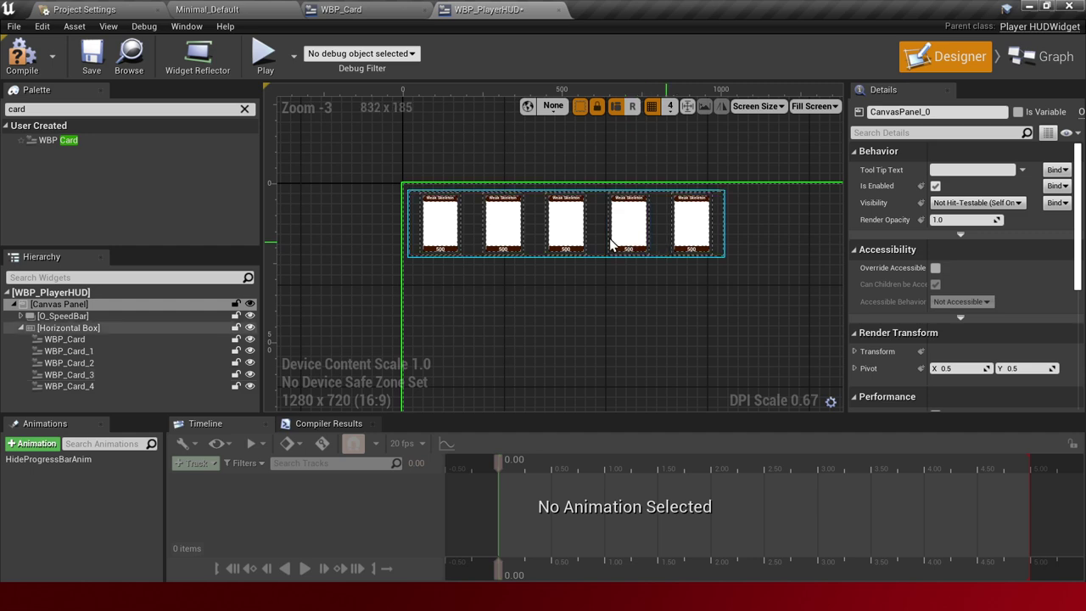
{"action": "left_click", "coordinate": [28, 72]}
Play the Minimal_Default level to preview the five-card HUD, then stop
{"action": "left_click", "coordinate": [270, 9]}
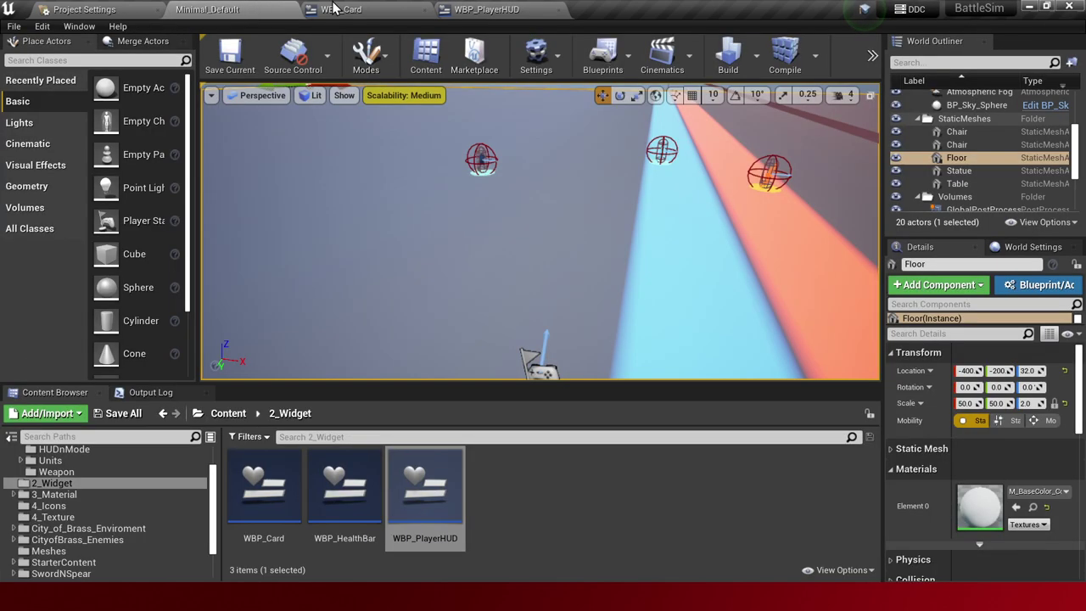
{"action": "key", "text": "alt+p"}
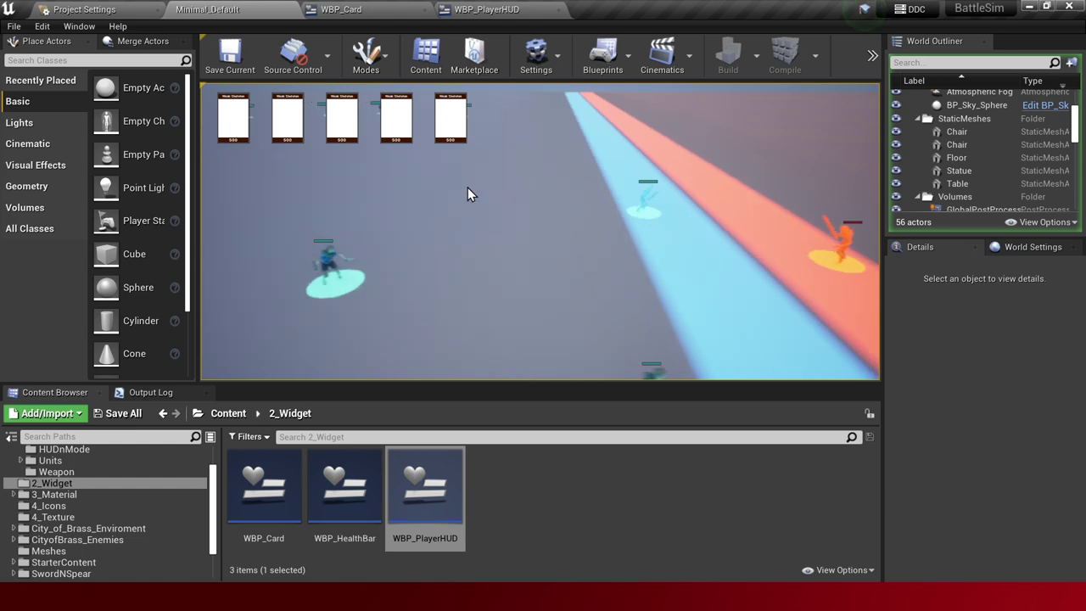
{"action": "key", "text": "Escape"}
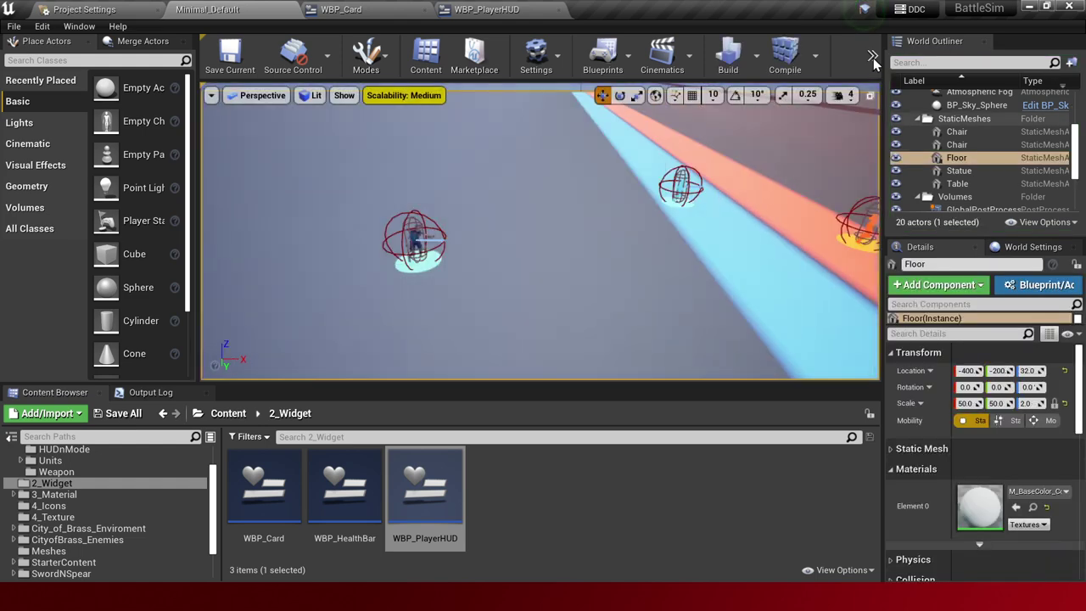
Set the Play mode to Standalone Game
{"action": "left_click", "coordinate": [872, 55]}
{"action": "mouse_move", "coordinate": [925, 114]}
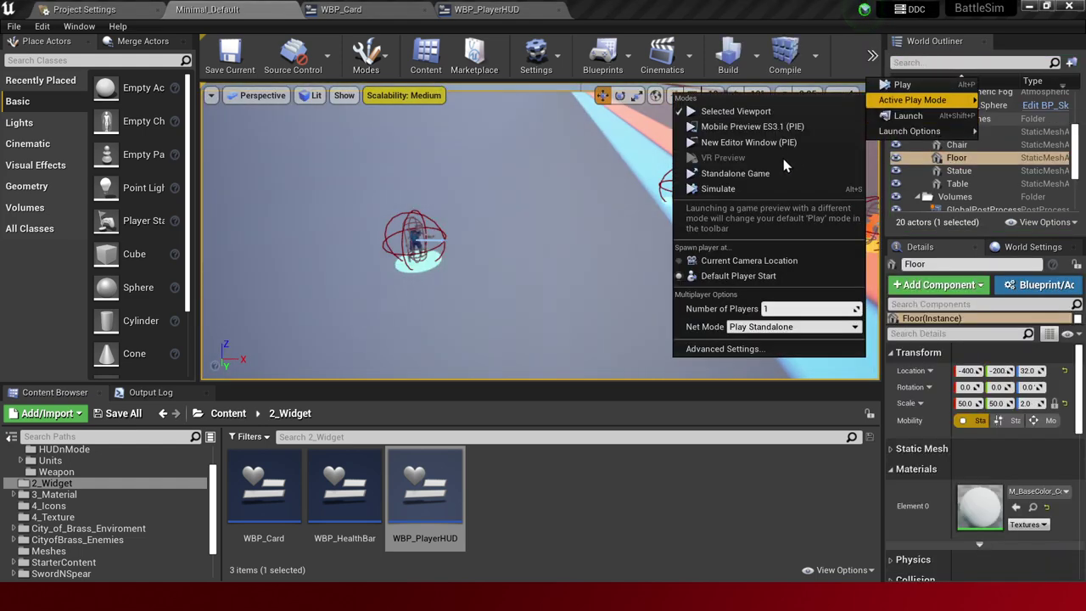
{"action": "left_click", "coordinate": [767, 179]}
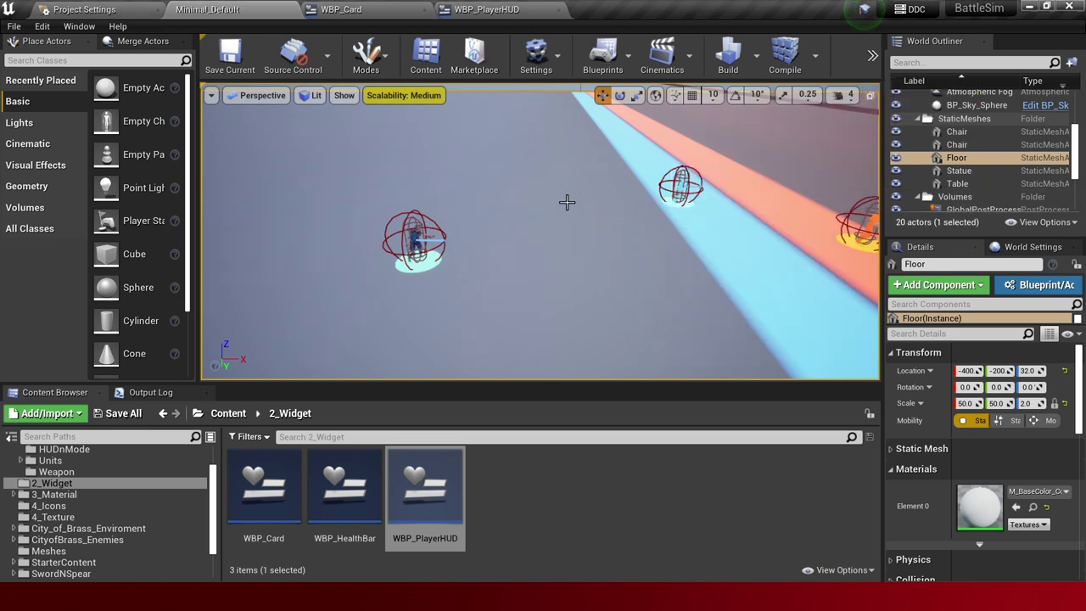
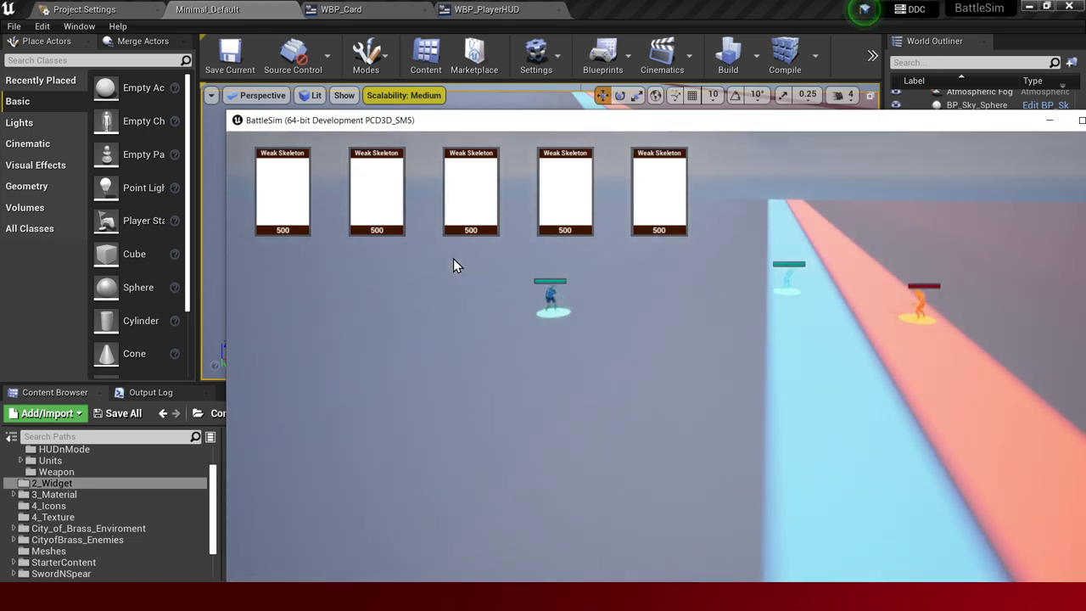
Spawn two blue units in the fullscreen game, then stop the playtest
{"action": "left_click", "coordinate": [670, 422]}
{"action": "key", "text": "alt+Return"}
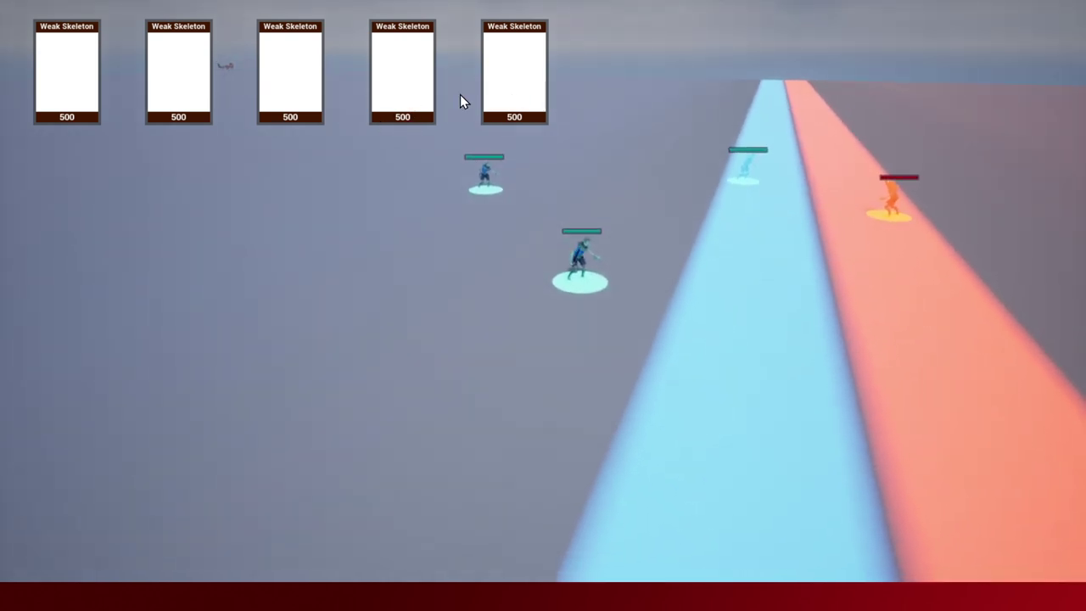
{"action": "left_click", "coordinate": [423, 276]}
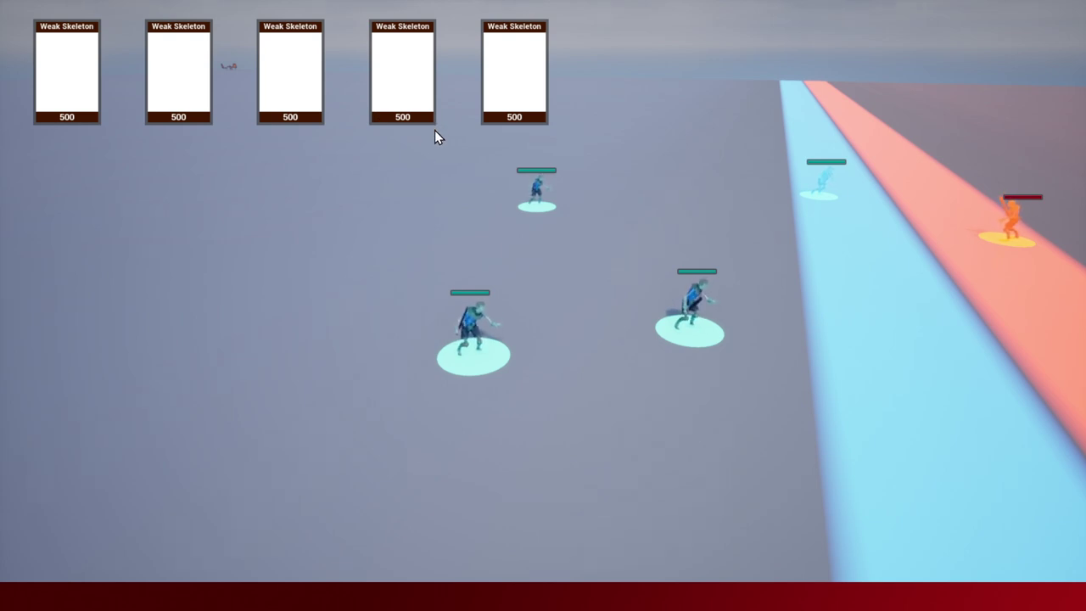
{"action": "key", "text": "Escape"}
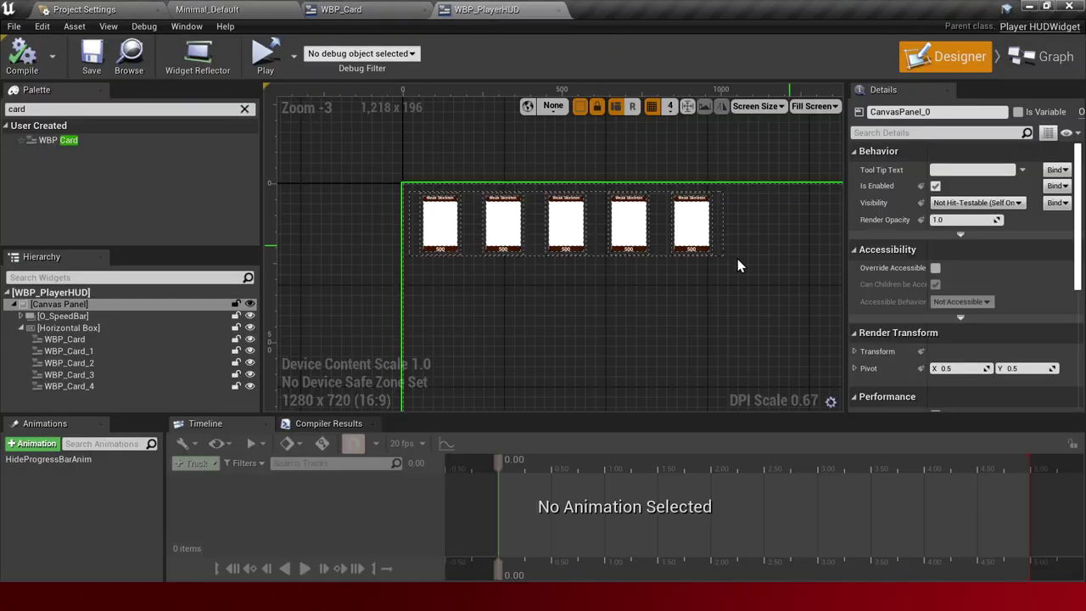
Narrow the Horizontal Box holding the cards to about 674 wide
{"action": "left_click", "coordinate": [726, 229]}
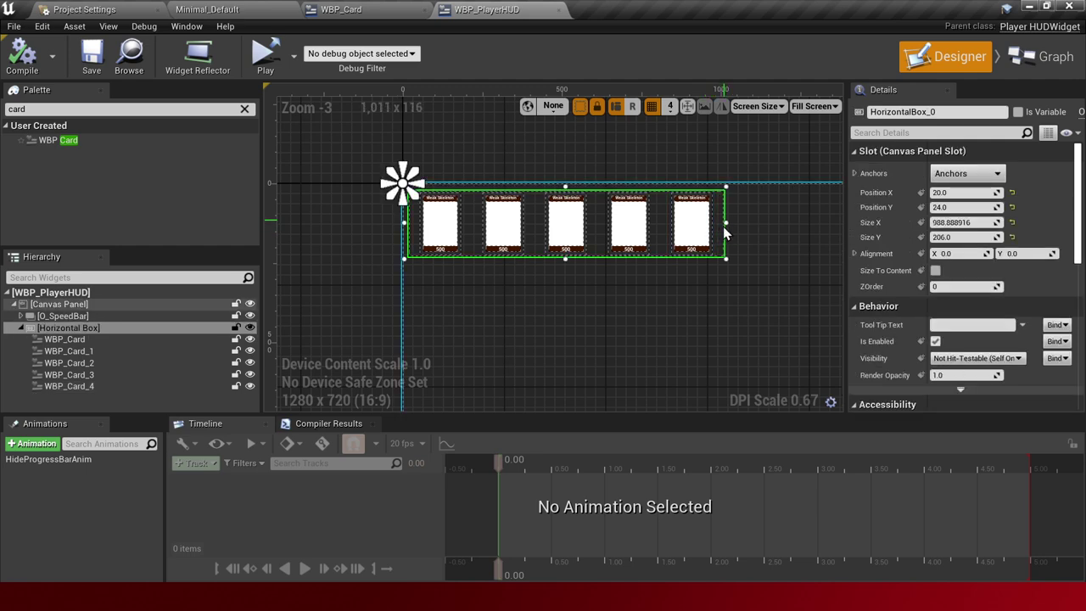
{"action": "left_click_drag", "start_coordinate": [725, 223], "coordinate": [710, 222]}
{"action": "left_click_drag", "start_coordinate": [673, 227], "coordinate": [626, 234]}
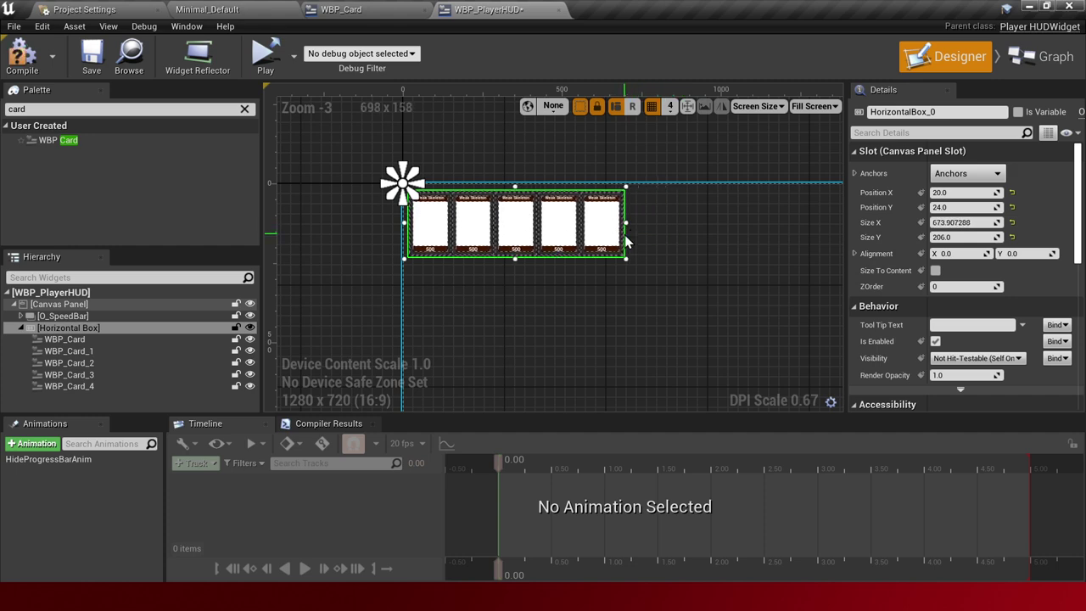
{"action": "left_click", "coordinate": [289, 248]}
Save the WBP_PlayerHUD widget with Ctrl+S
{"action": "right_click_drag", "start_coordinate": [306, 223], "coordinate": [350, 230]}
{"action": "scroll", "coordinate": [351, 230], "scroll_direction": "down", "scroll_amount": 1}
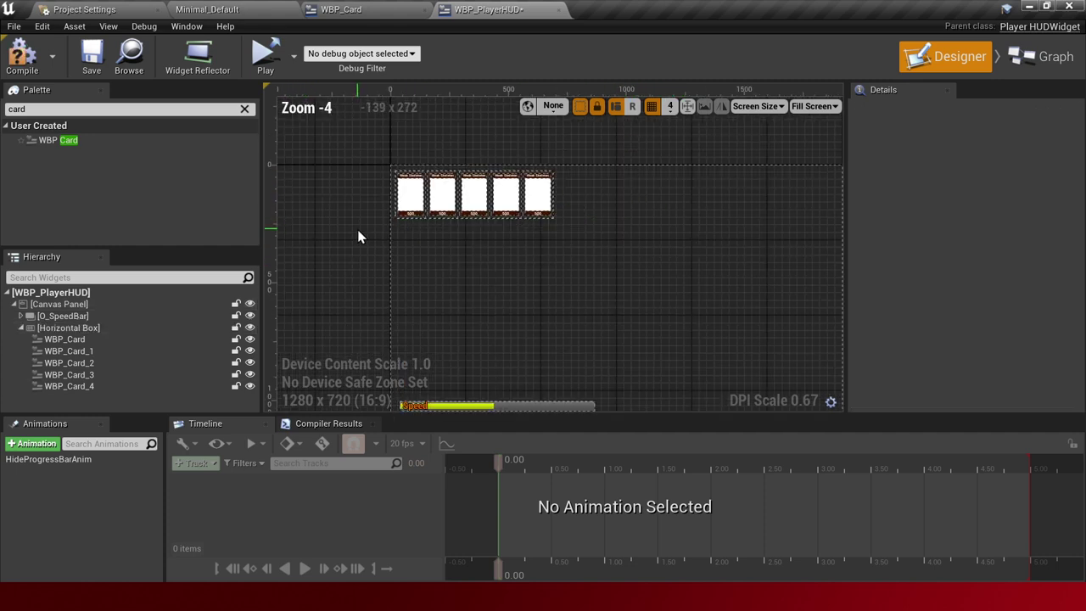
{"action": "scroll", "coordinate": [361, 234], "scroll_direction": "down", "scroll_amount": 1}
{"action": "left_click", "coordinate": [388, 241]}
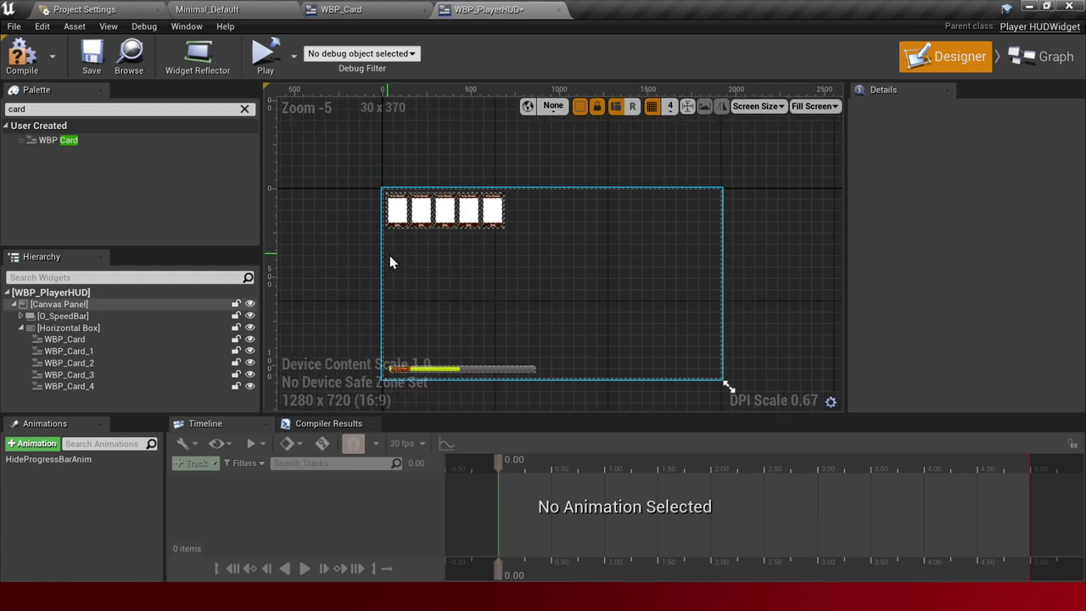
{"action": "key", "text": "ctrl+s"}
Play Minimal_Default in the Selected Viewport to view the narrowed card row, then return to WBP_PlayerHUD
{"action": "left_click", "coordinate": [193, 9]}
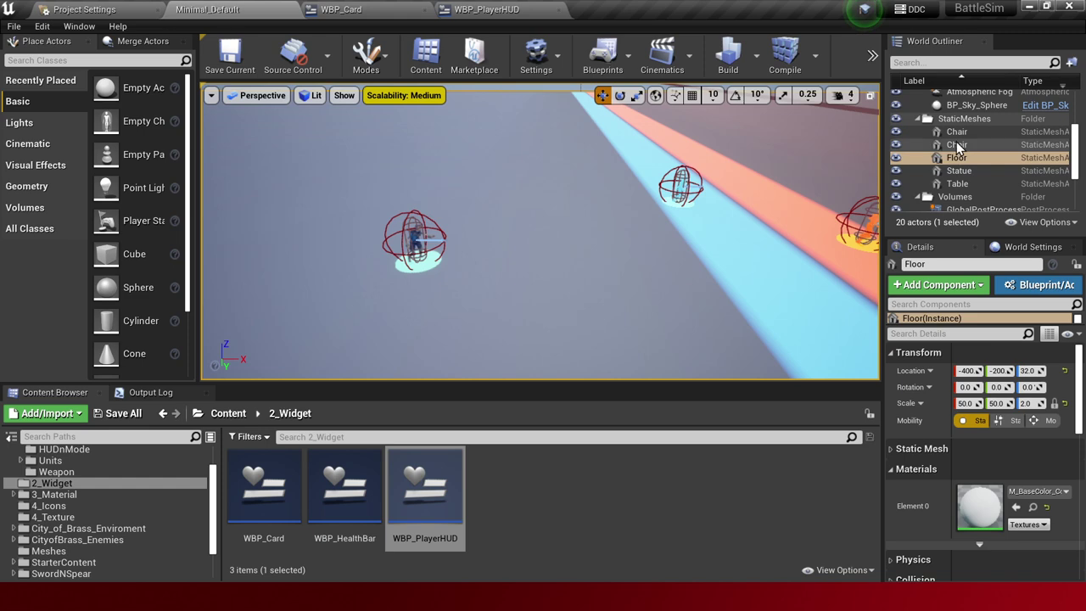
{"action": "left_click", "coordinate": [872, 56]}
{"action": "mouse_move", "coordinate": [921, 97]}
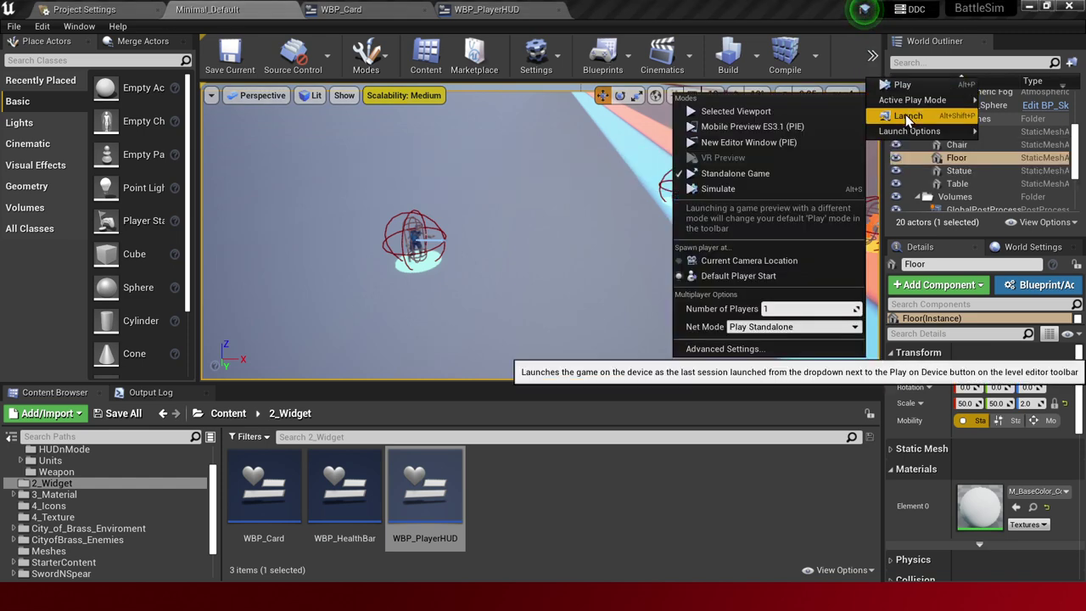
{"action": "left_click", "coordinate": [735, 111]}
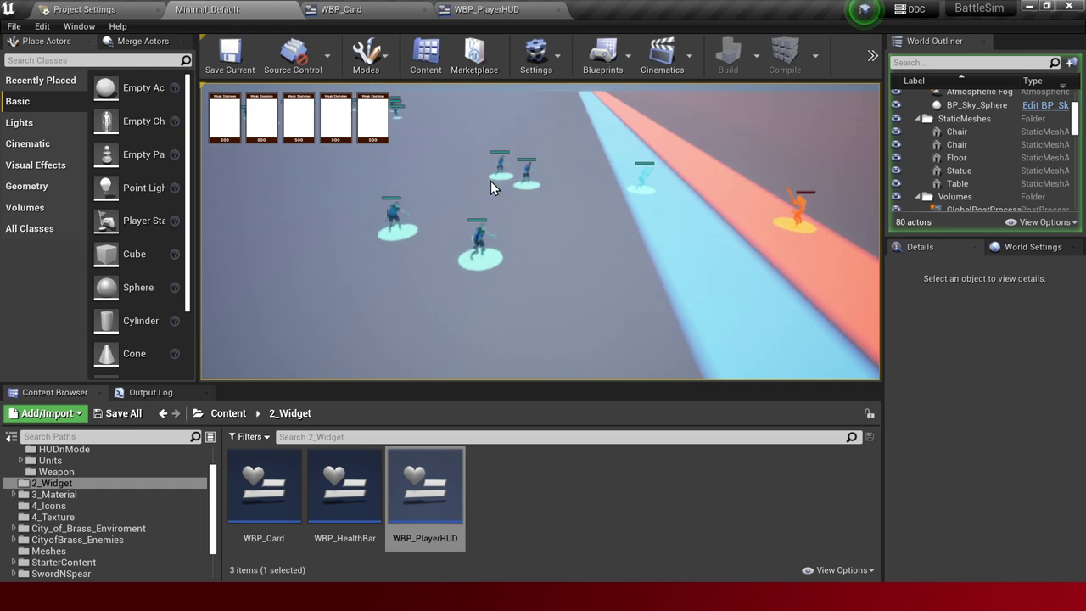
{"action": "key", "text": "Escape"}
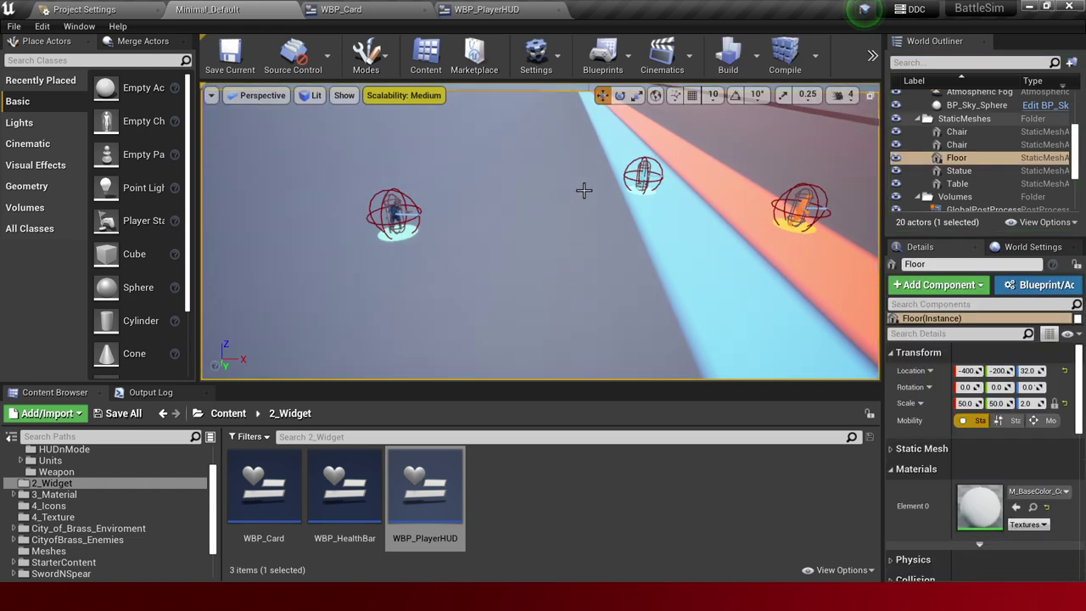
{"action": "left_click", "coordinate": [509, 11]}
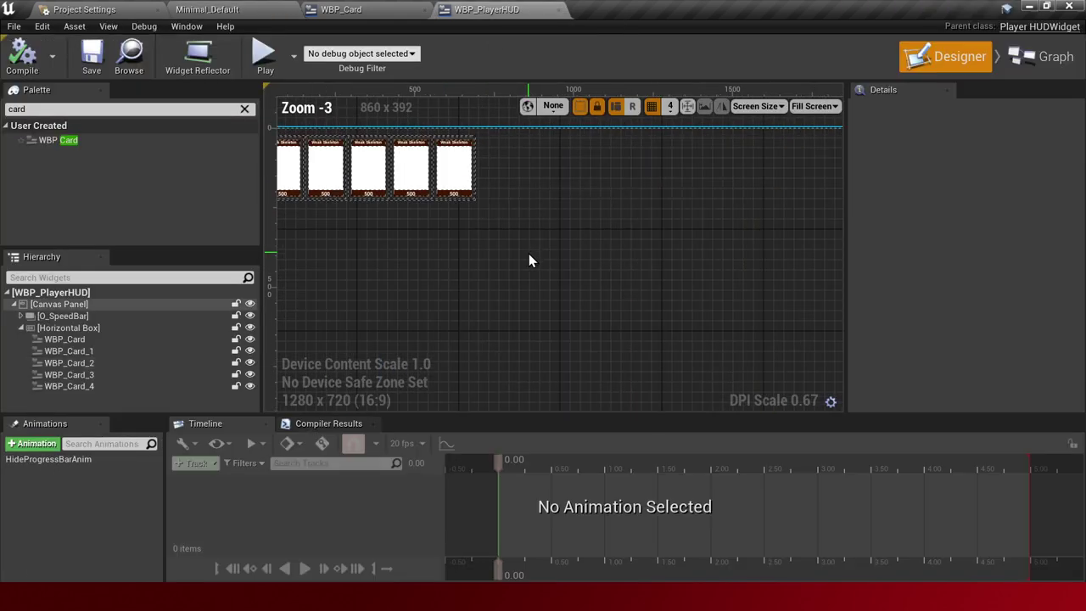
In WBP_Card, set the Weak Skeleton title (T_Name) font size to 14
{"action": "scroll", "coordinate": [602, 262], "scroll_direction": "up", "scroll_amount": 1}
{"action": "left_click", "coordinate": [512, 163]}
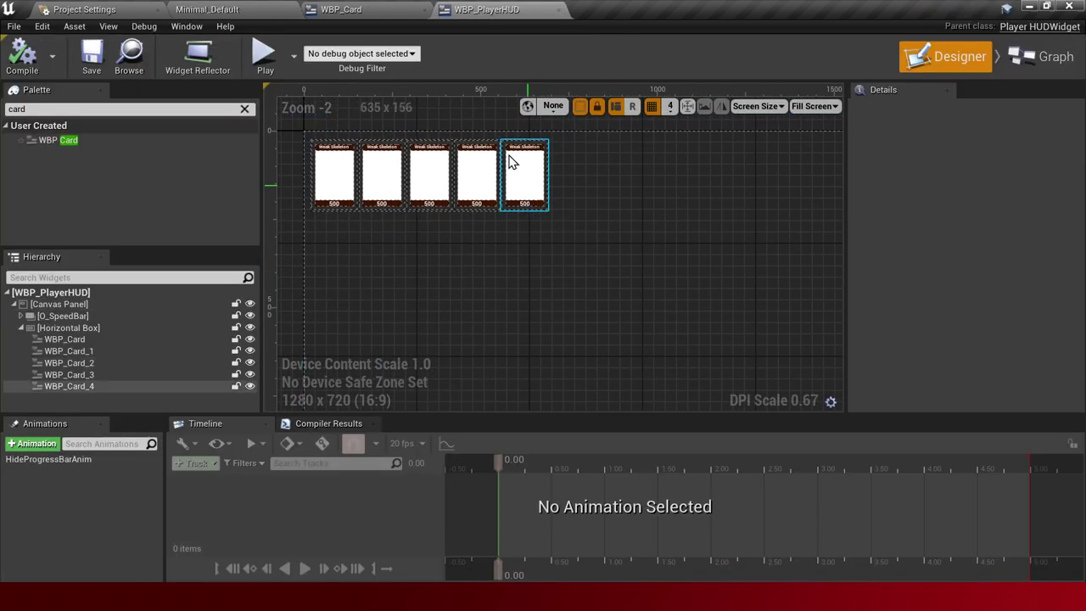
{"action": "left_click", "coordinate": [385, 11]}
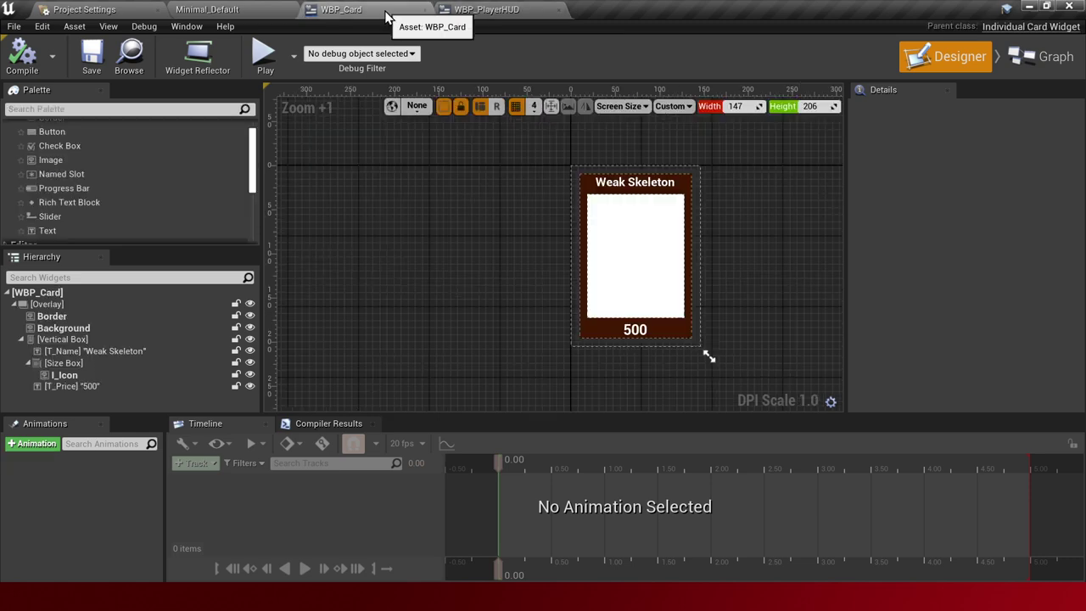
{"action": "left_click", "coordinate": [638, 189]}
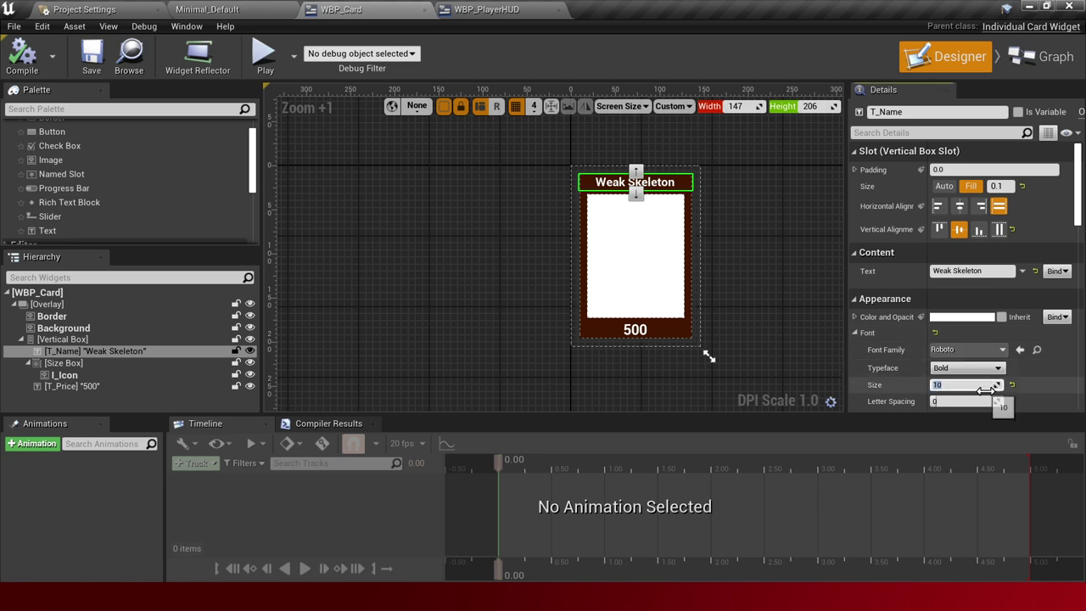
{"action": "left_click", "coordinate": [637, 331]}
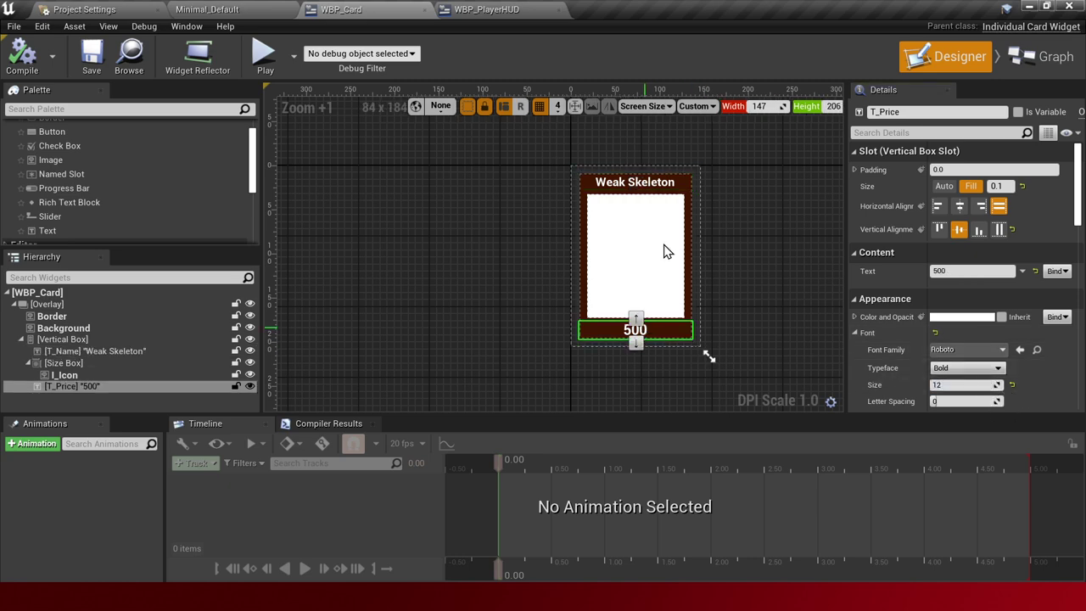
{"action": "left_click", "coordinate": [655, 187]}
{"action": "left_click", "coordinate": [967, 384]}
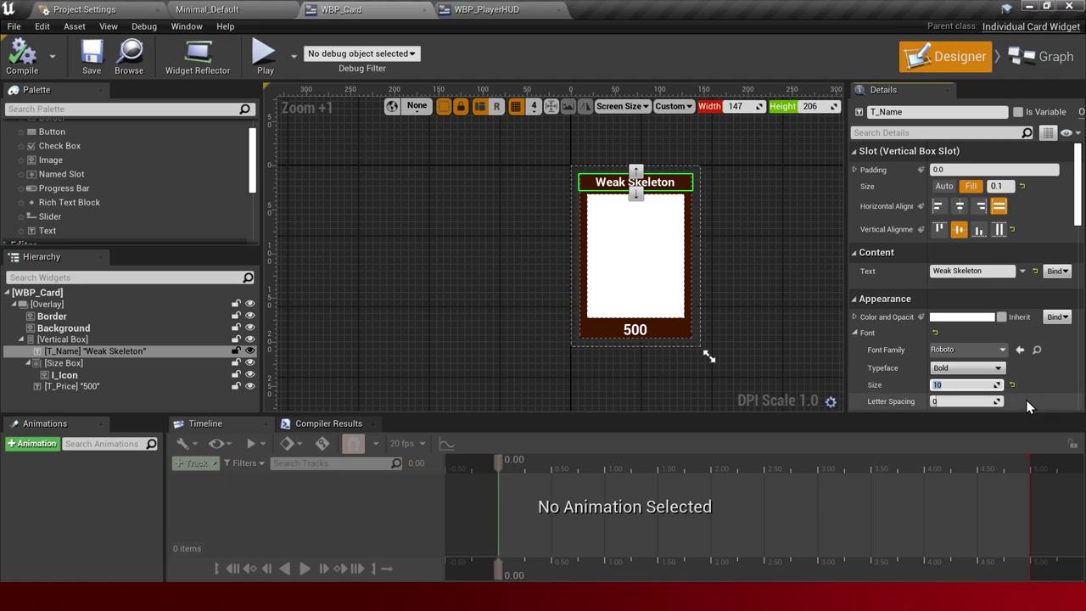
{"action": "type", "text": "3"}
{"action": "key", "text": "Return"}
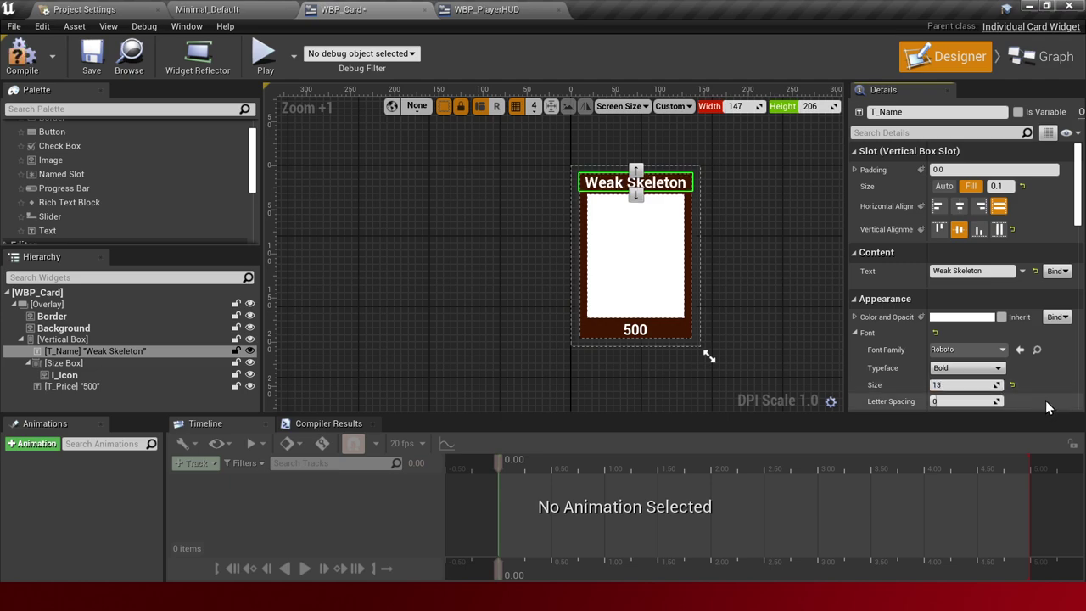
{"action": "type", "text": "14"}
{"action": "key", "text": "Return"}
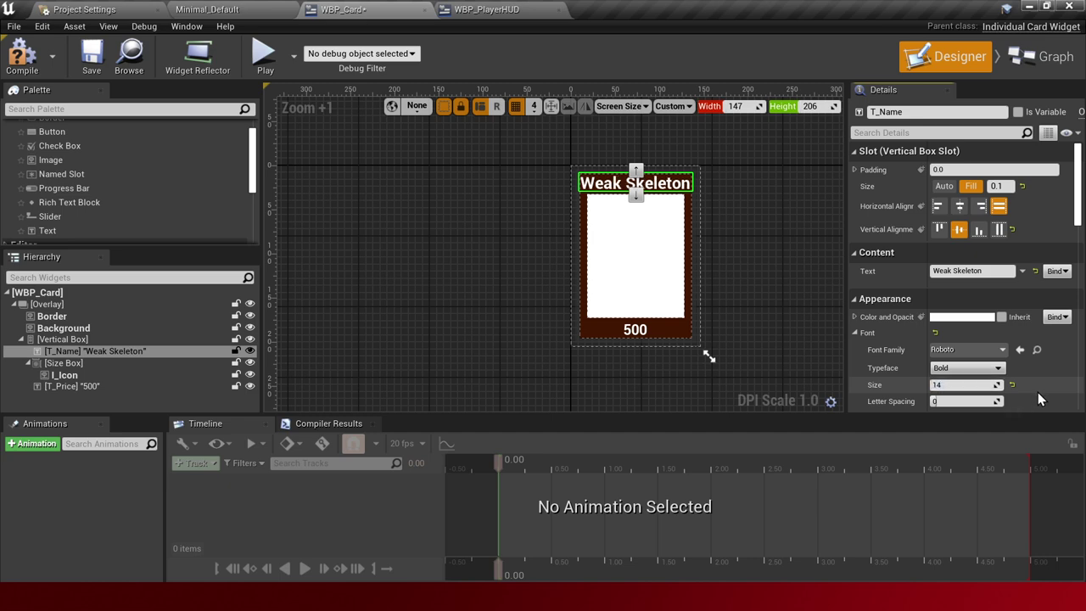
Widen the card preview canvas to 160
{"action": "left_click", "coordinate": [635, 330]}
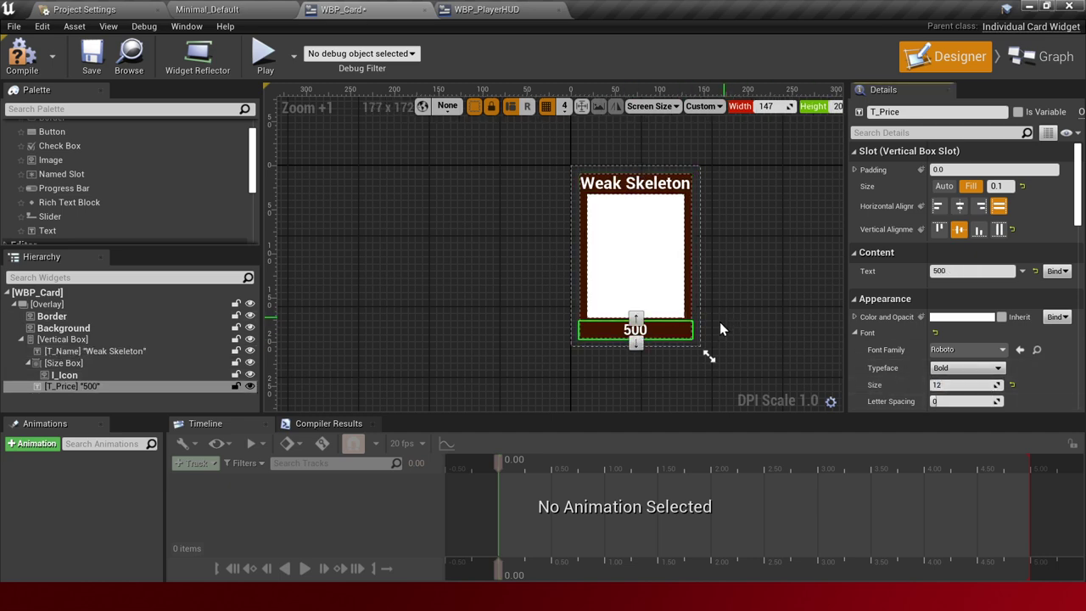
{"action": "mouse_move", "coordinate": [709, 355]}
{"action": "left_mouse_down"}
{"action": "mouse_move", "coordinate": [728, 355]}
{"action": "mouse_move", "coordinate": [719, 370]}
{"action": "left_mouse_up"}
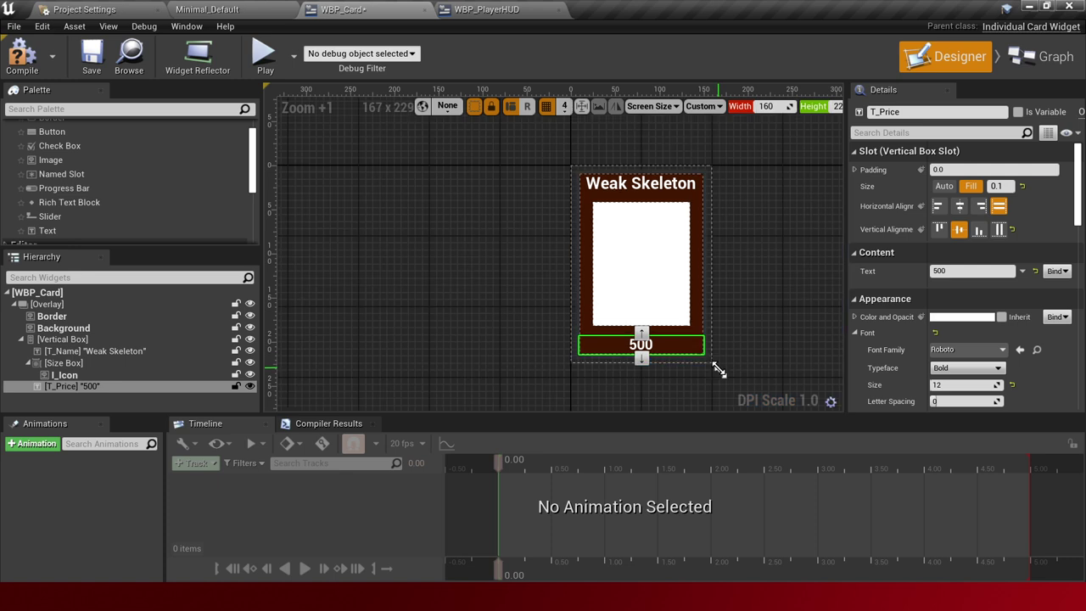
{"action": "left_click", "coordinate": [763, 235]}
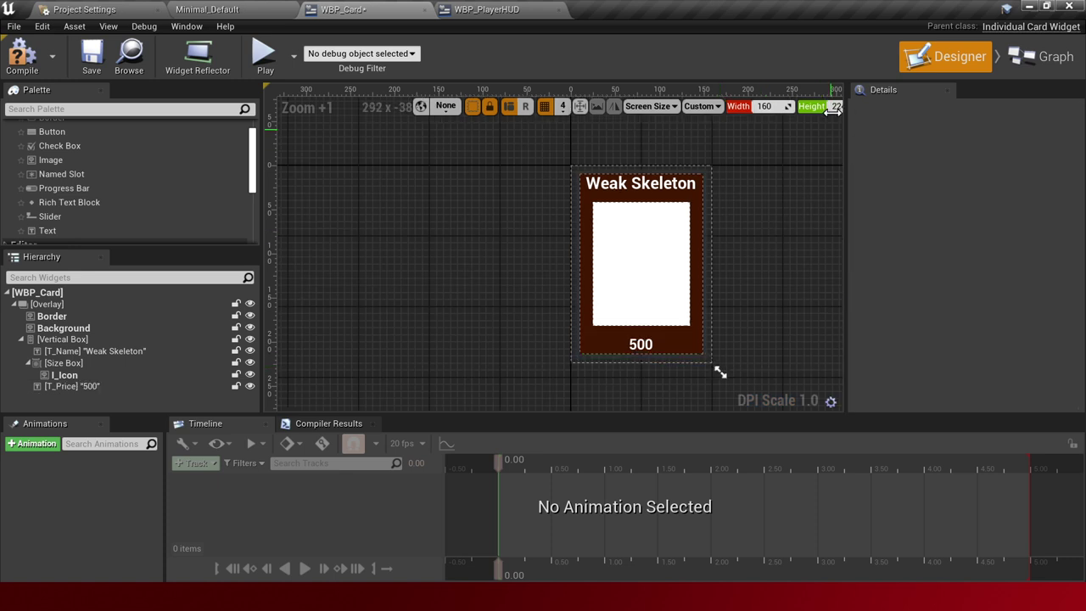
Set the HUD card row's Size Y to 224 and resize its width to about 664
{"action": "left_click", "coordinate": [480, 10]}
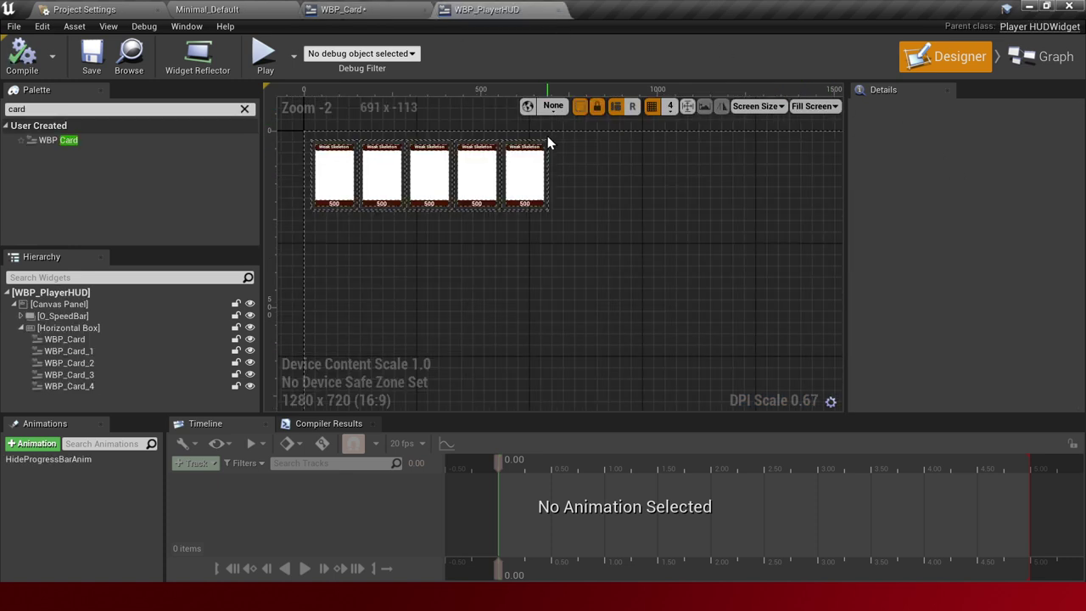
{"action": "left_click", "coordinate": [547, 195]}
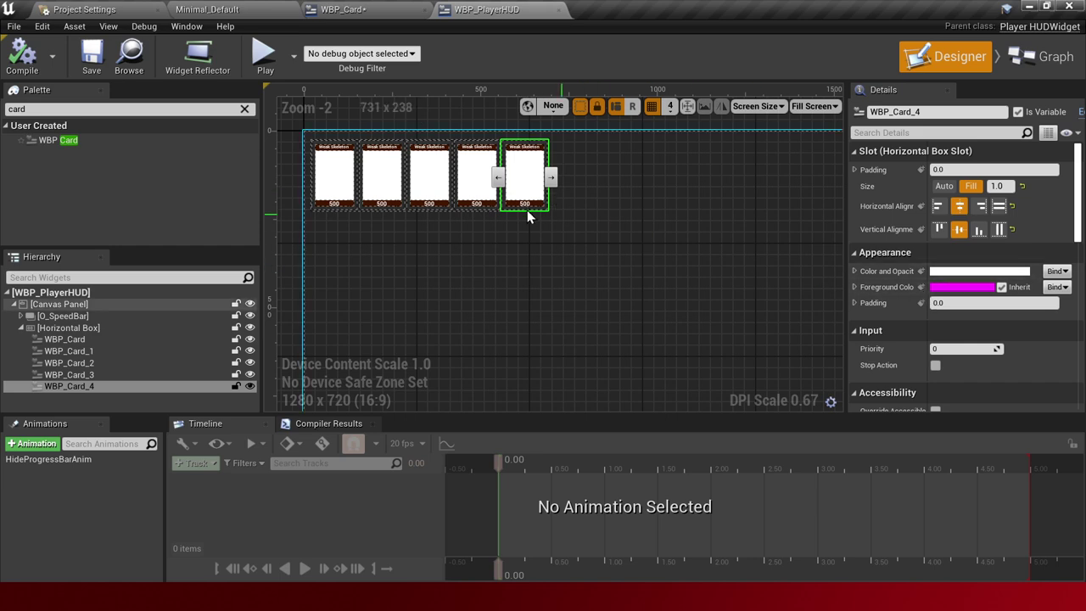
{"action": "left_click", "coordinate": [562, 237]}
{"action": "left_click", "coordinate": [86, 326]}
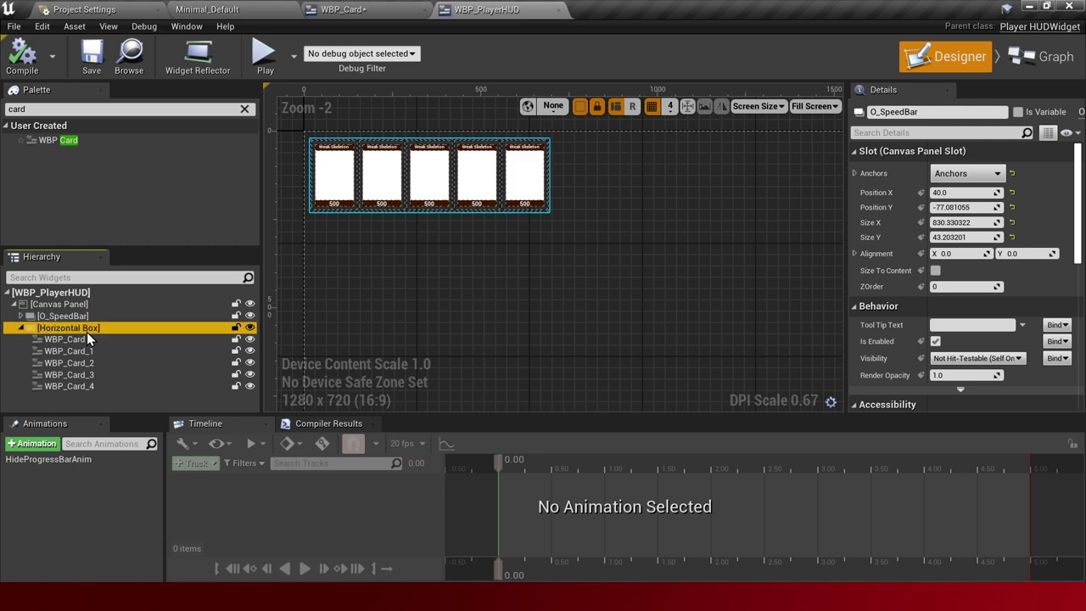
{"action": "left_click", "coordinate": [978, 237]}
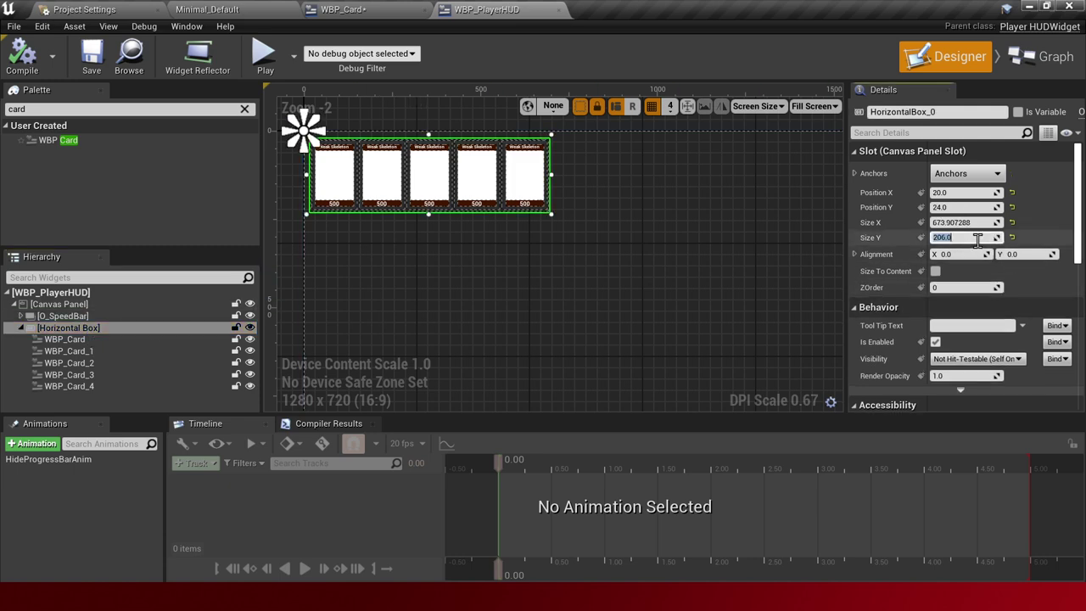
{"action": "type", "text": "224"}
{"action": "key", "text": "Return"}
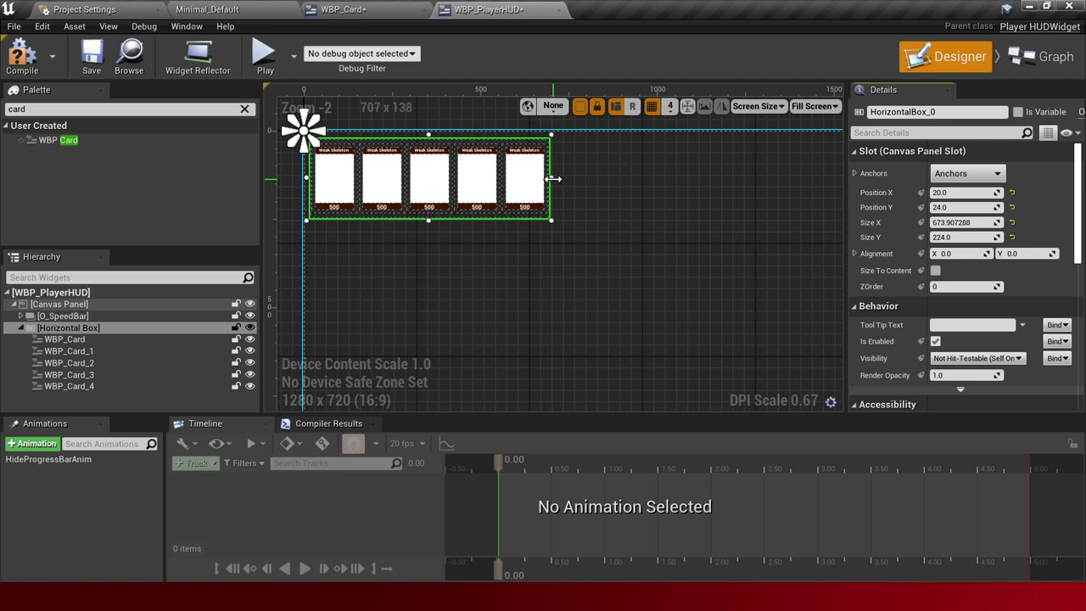
{"action": "mouse_move", "coordinate": [552, 179]}
{"action": "left_mouse_down"}
{"action": "mouse_move", "coordinate": [570, 182]}
{"action": "mouse_move", "coordinate": [549, 184]}
{"action": "left_mouse_up"}
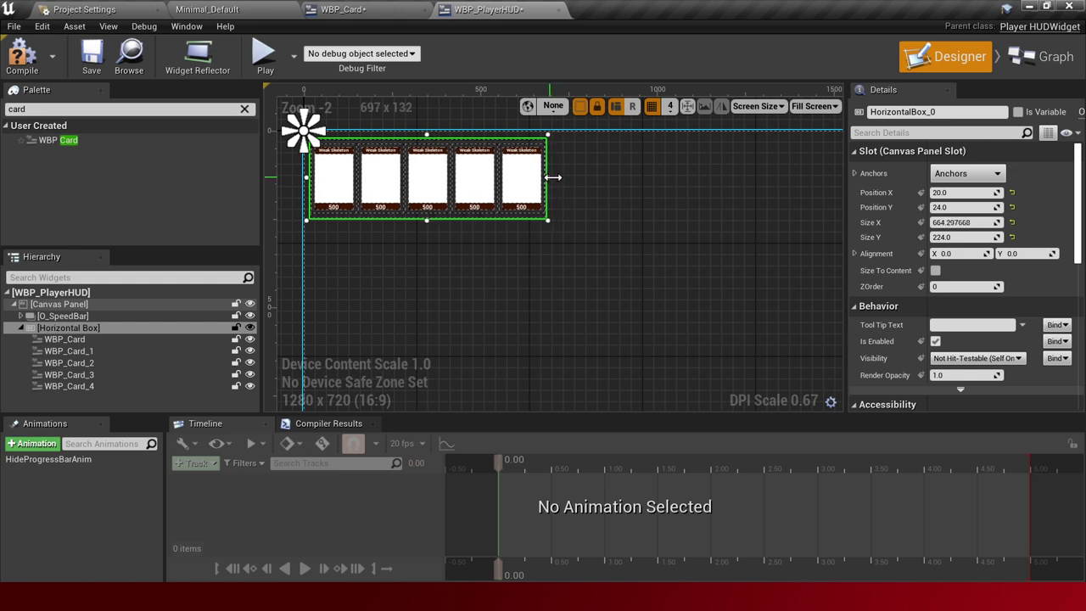
{"action": "left_click", "coordinate": [335, 10]}
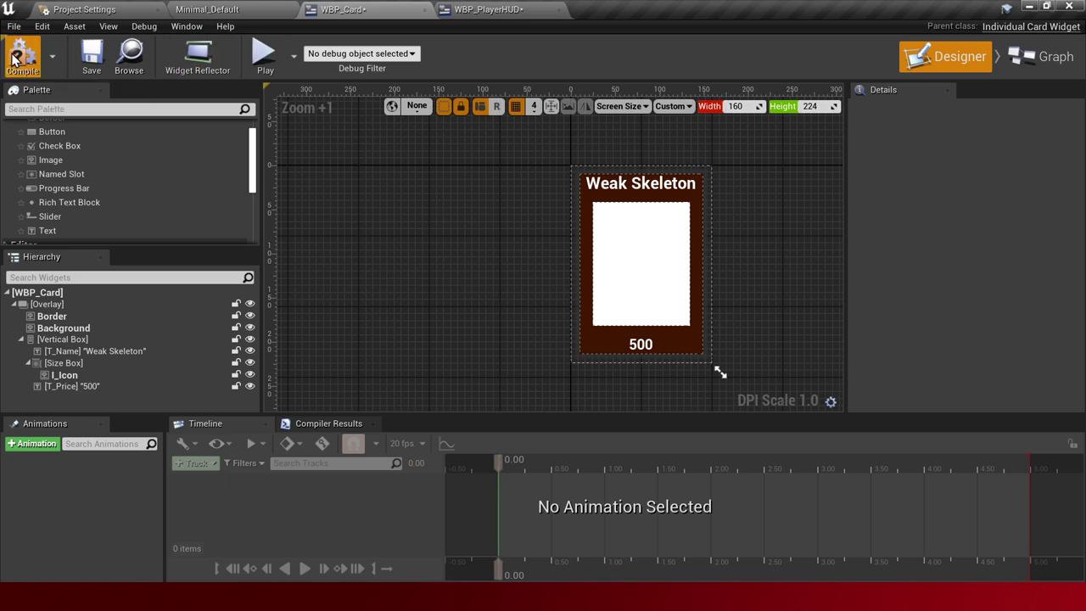
Play-test the level with Alt+P to check the HUD cards
{"action": "left_click", "coordinate": [644, 197]}
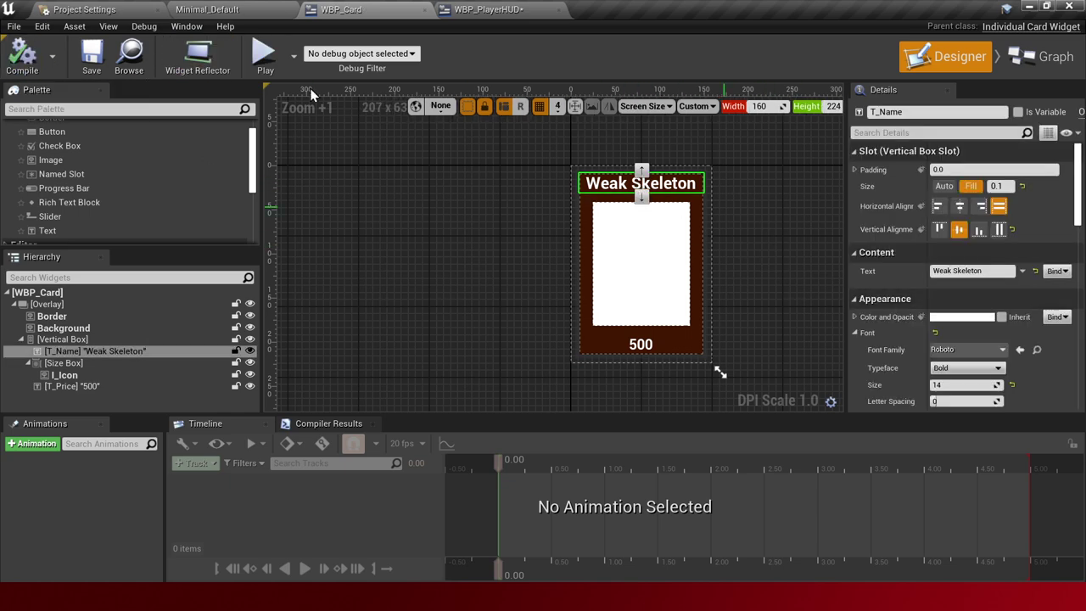
{"action": "left_click", "coordinate": [238, 9]}
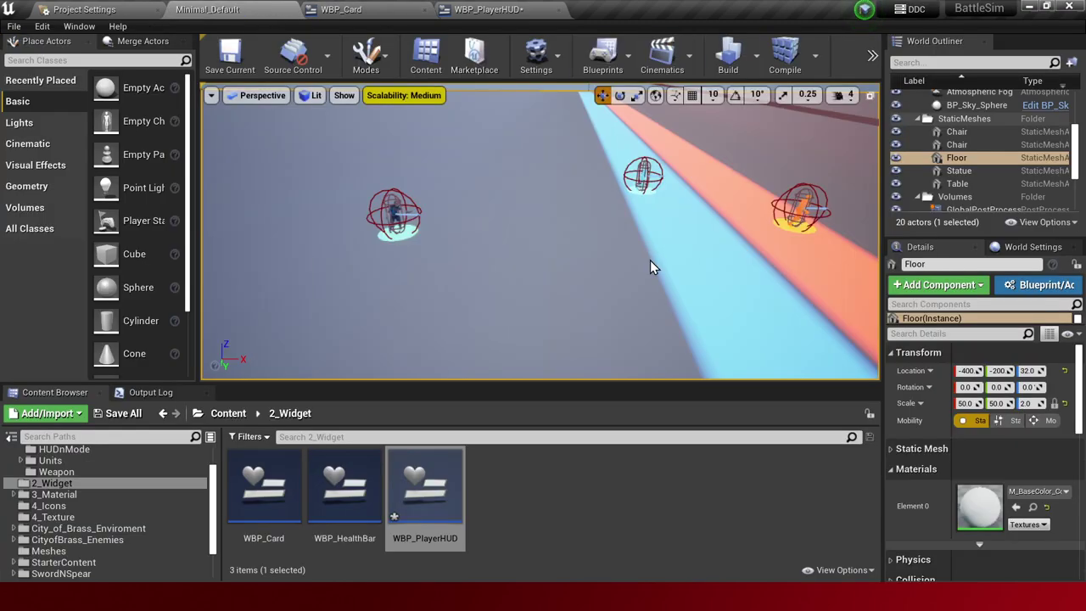
{"action": "key", "text": "alt+p"}
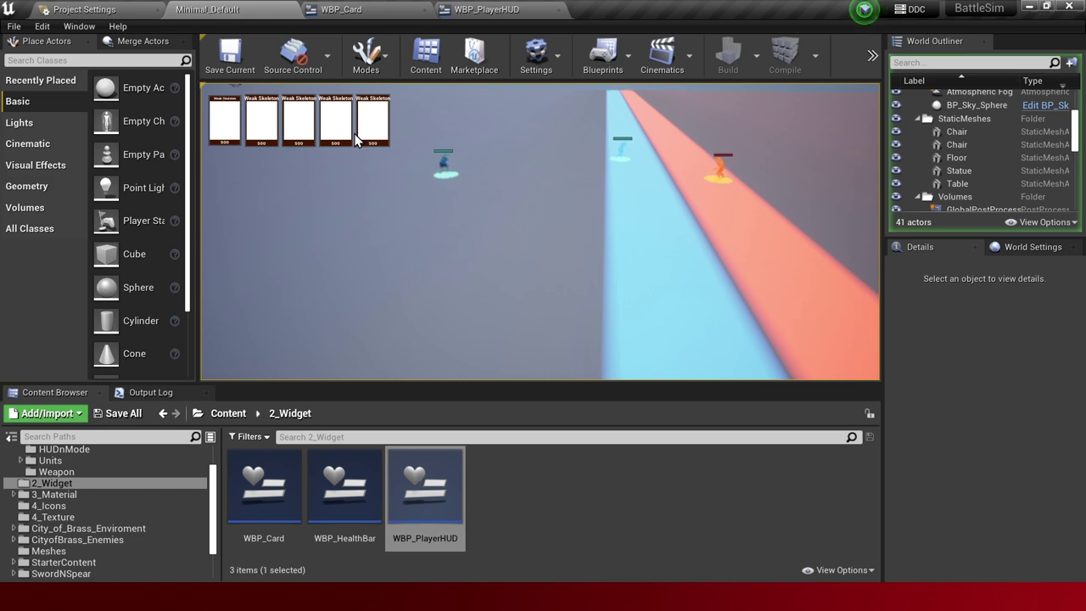
{"action": "key", "text": "Escape"}
Delete WBP_Card through WBP_Card_4 from the HUD's Horizontal Box
{"action": "left_click", "coordinate": [487, 9]}
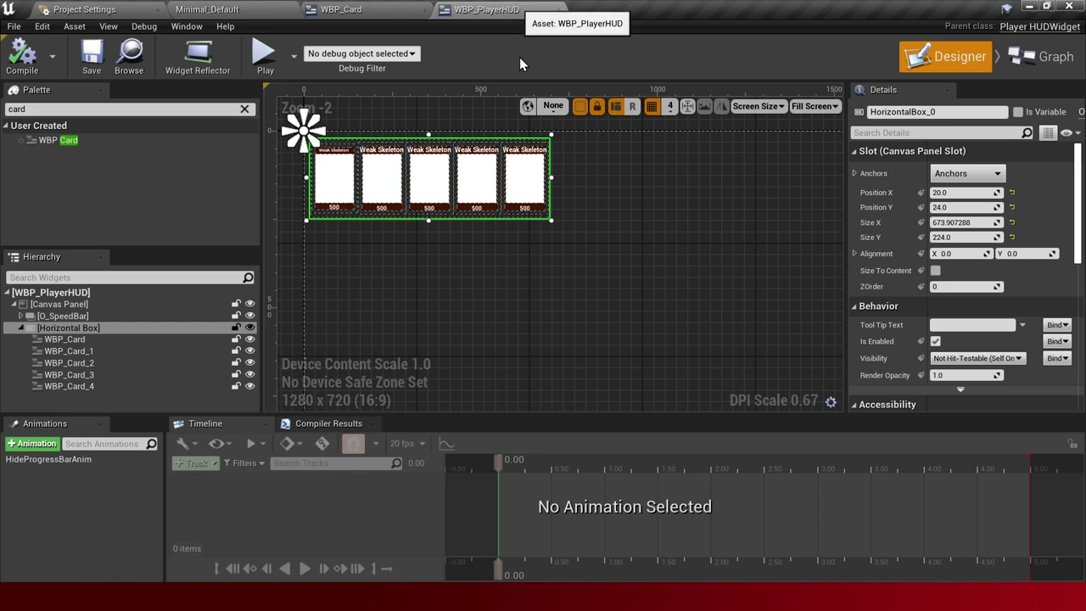
{"action": "left_click", "coordinate": [88, 343]}
{"action": "left_click", "coordinate": [98, 390], "text": "shift"}
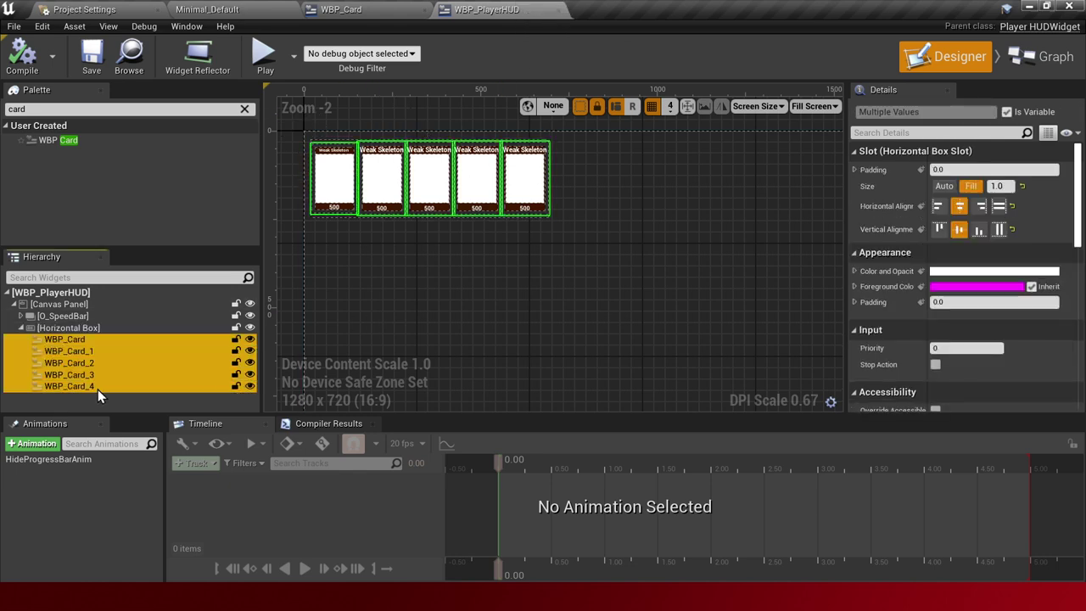
{"action": "key", "text": "Delete"}
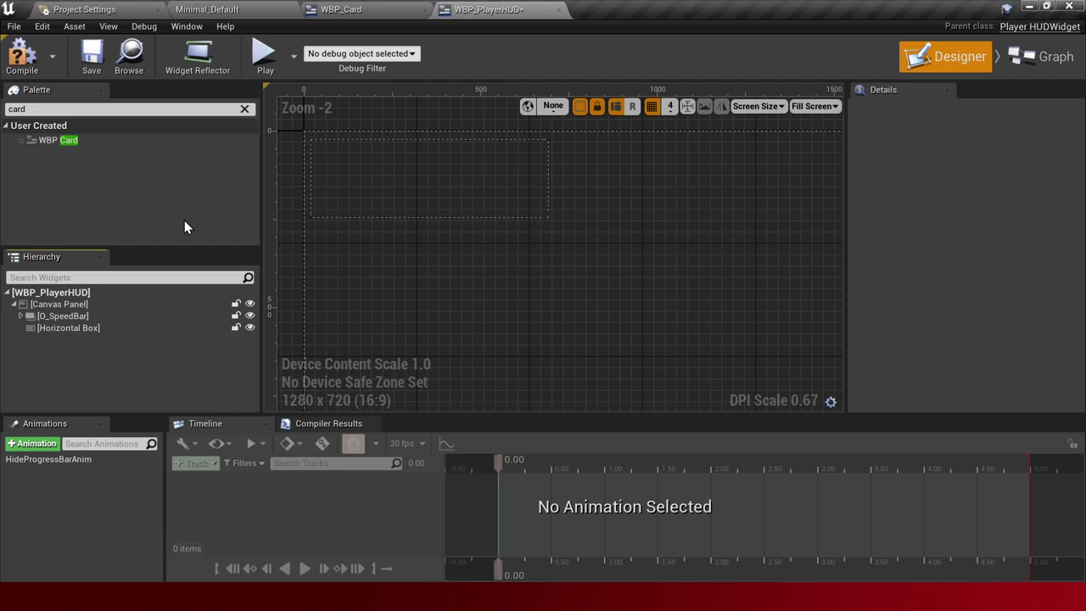
{"action": "left_click_drag", "start_coordinate": [75, 143], "coordinate": [76, 277]}
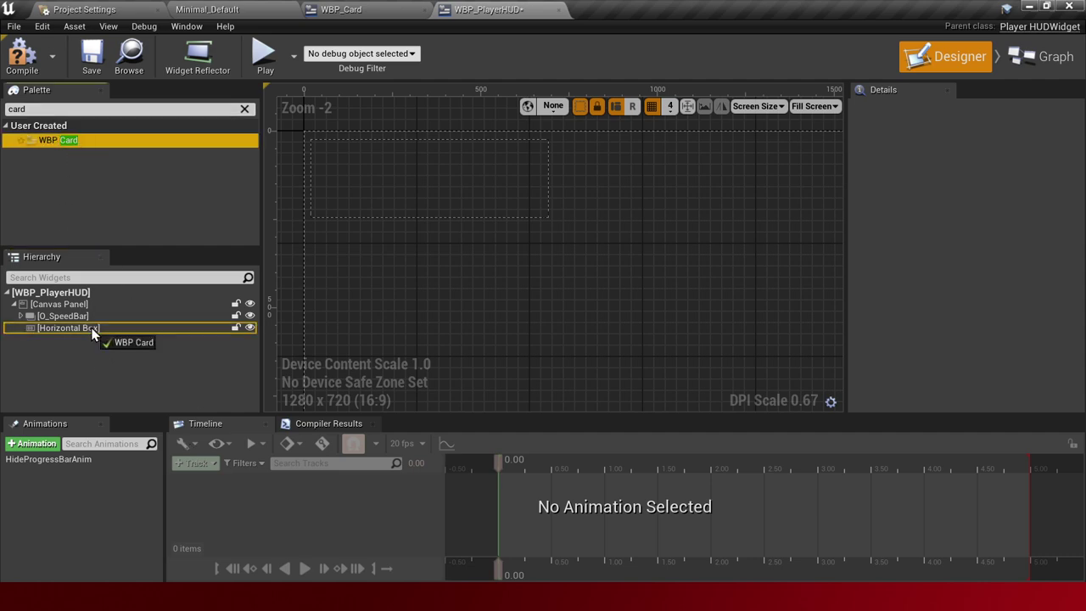
Drag a WBP Card into the empty Horizontal Box and paste a second copy
{"action": "left_click_drag", "start_coordinate": [93, 336], "coordinate": [94, 328]}
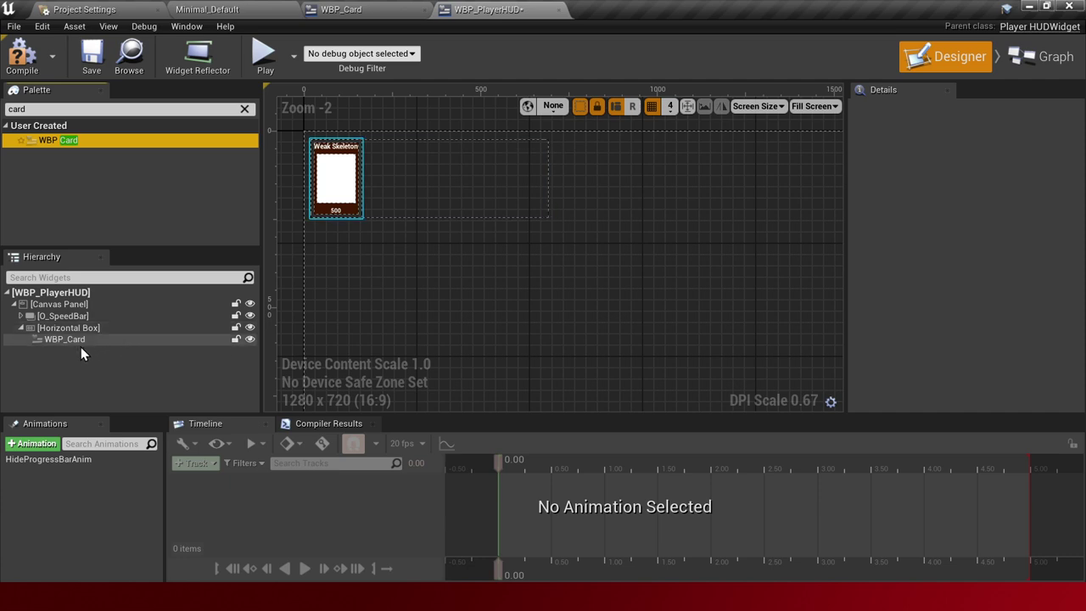
{"action": "left_click", "coordinate": [96, 339]}
{"action": "left_click", "coordinate": [97, 330]}
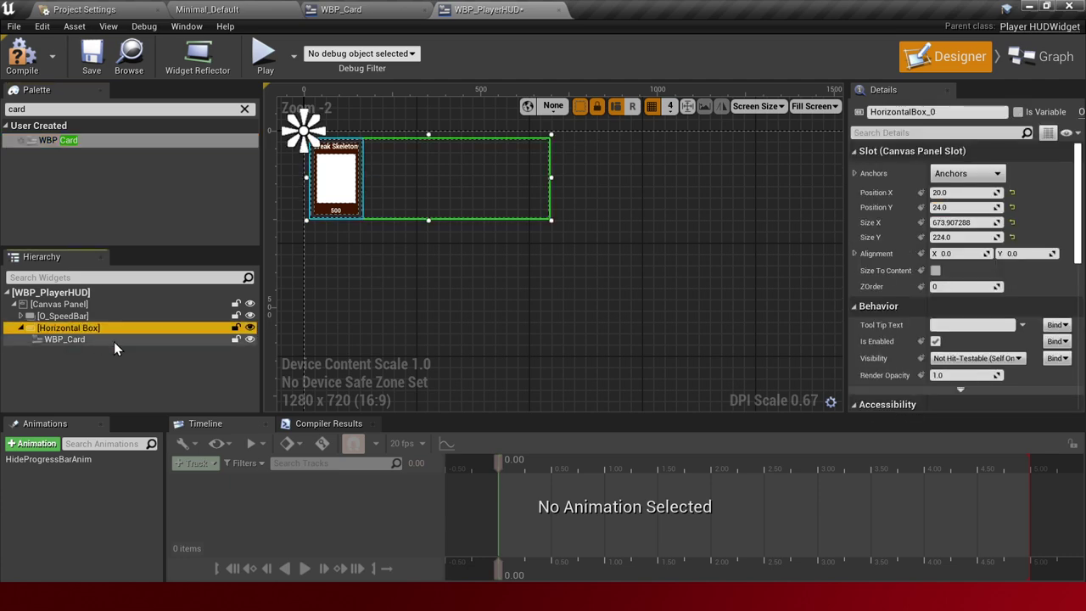
{"action": "left_click", "coordinate": [113, 341]}
{"action": "left_click", "coordinate": [120, 330]}
{"action": "key", "text": "ctrl+v"}
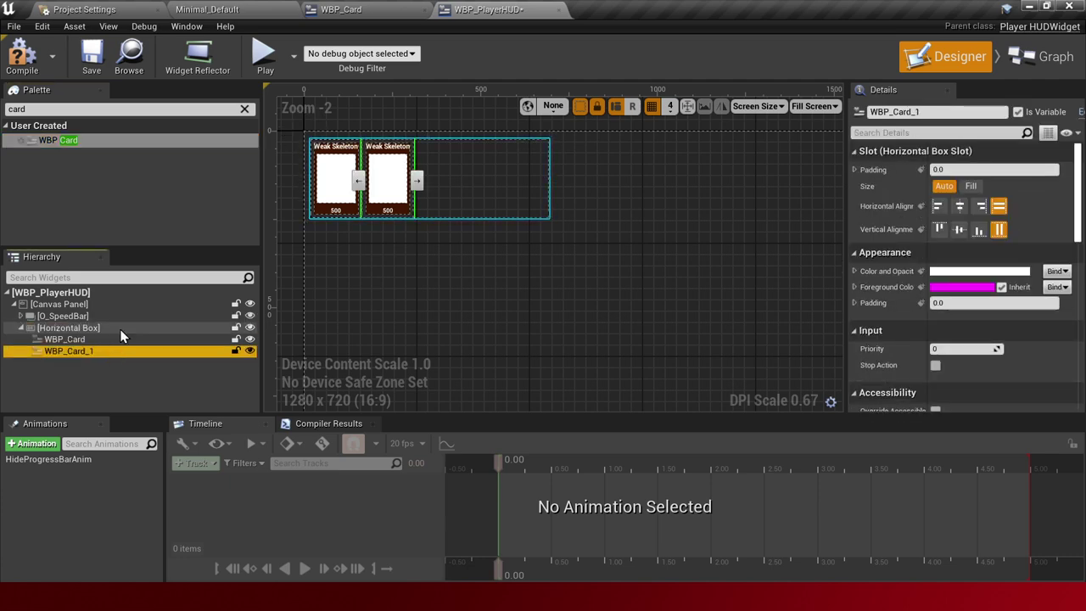
Paste three more card copies into the Horizontal Box, making five cards
{"action": "left_click", "coordinate": [121, 331], "text": "ctrl"}
{"action": "left_click", "coordinate": [118, 331]}
{"action": "left_click", "coordinate": [111, 340]}
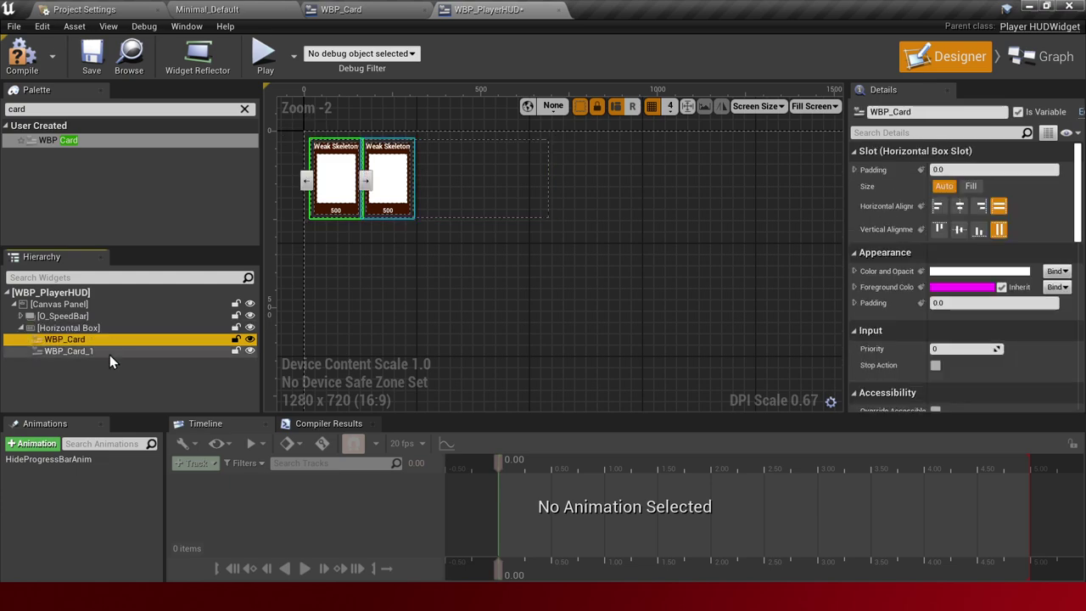
{"action": "left_click", "coordinate": [110, 351], "text": "ctrl"}
{"action": "left_click", "coordinate": [113, 331]}
{"action": "key", "text": "ctrl+v"}
{"action": "left_click", "coordinate": [113, 327]}
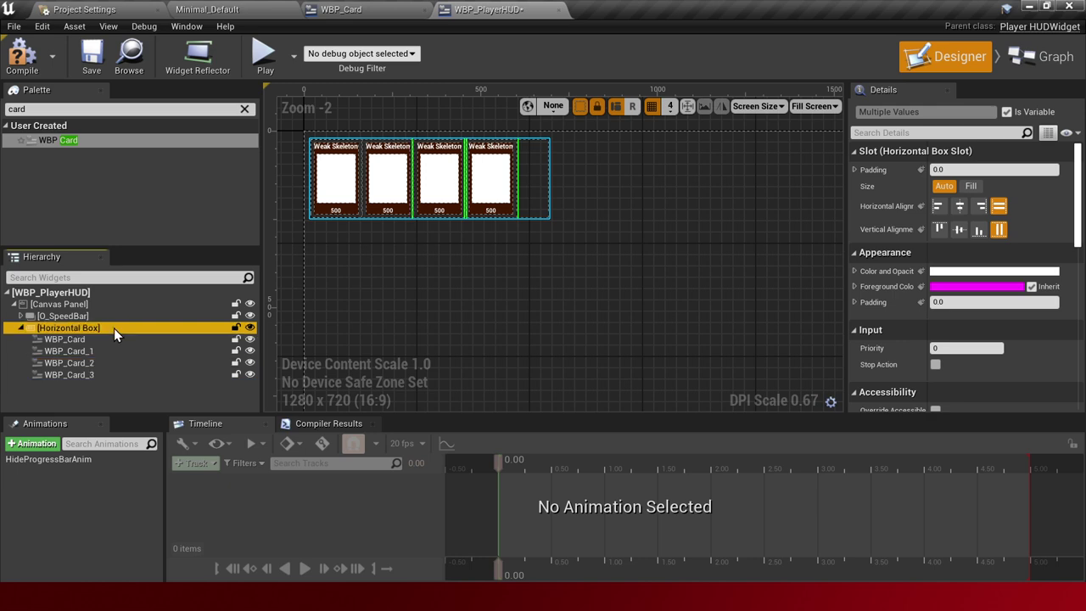
{"action": "left_click", "coordinate": [102, 377]}
{"action": "left_click", "coordinate": [106, 330]}
{"action": "key", "text": "ctrl+v"}
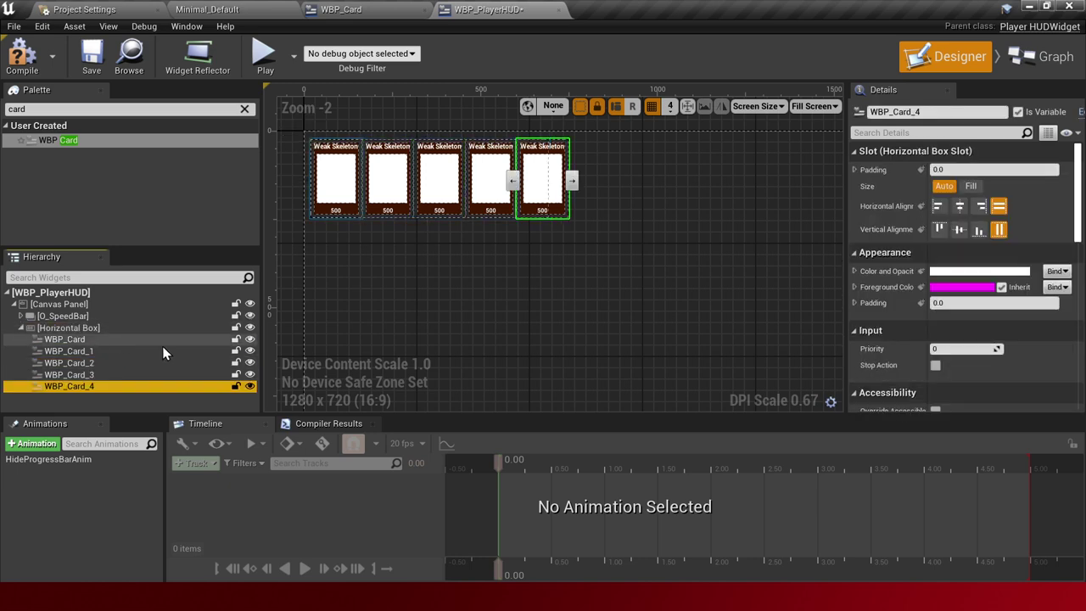
Bring all five new cards into view and briefly inspect the WBP_Card widget
{"action": "scroll", "coordinate": [392, 265], "scroll_direction": "up", "scroll_amount": 5}
{"action": "right_click_drag", "start_coordinate": [392, 265], "coordinate": [476, 416]}
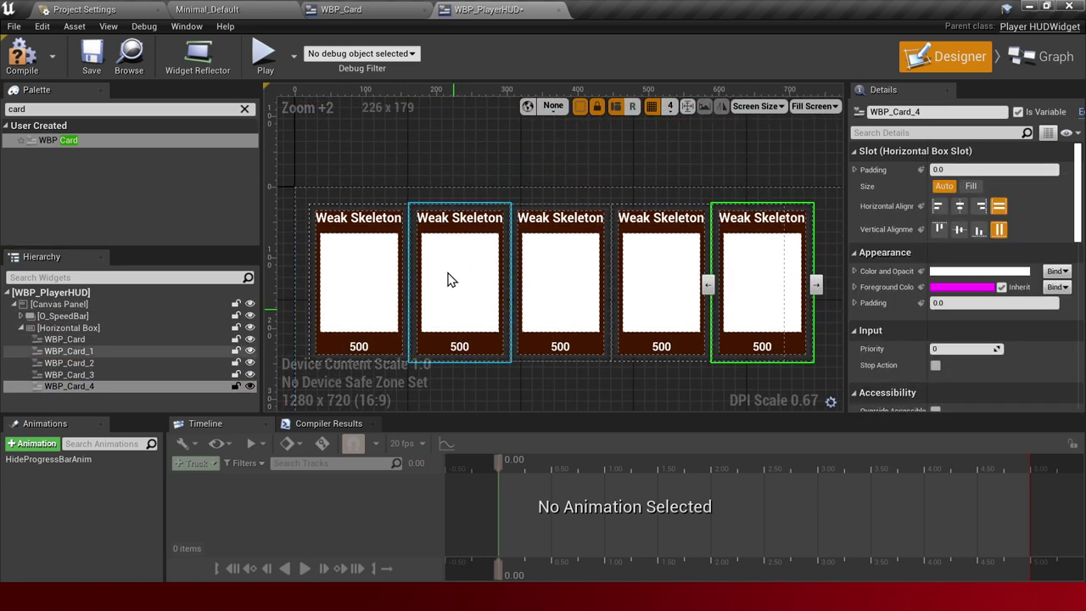
{"action": "double_click", "coordinate": [437, 230]}
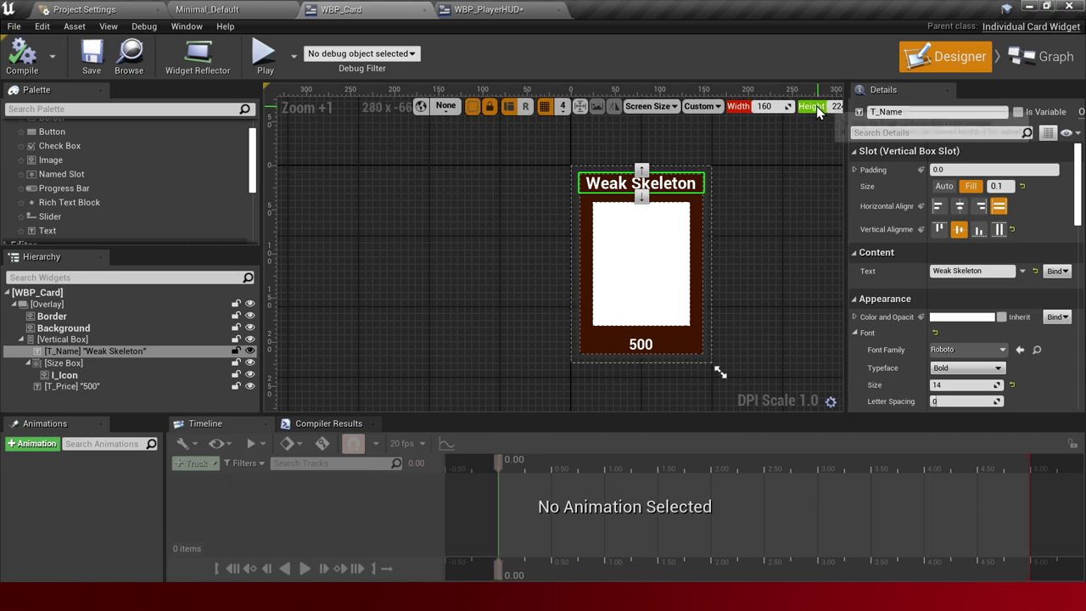
{"action": "left_click", "coordinate": [488, 9]}
{"action": "right_click_drag", "start_coordinate": [696, 262], "coordinate": [702, 218]}
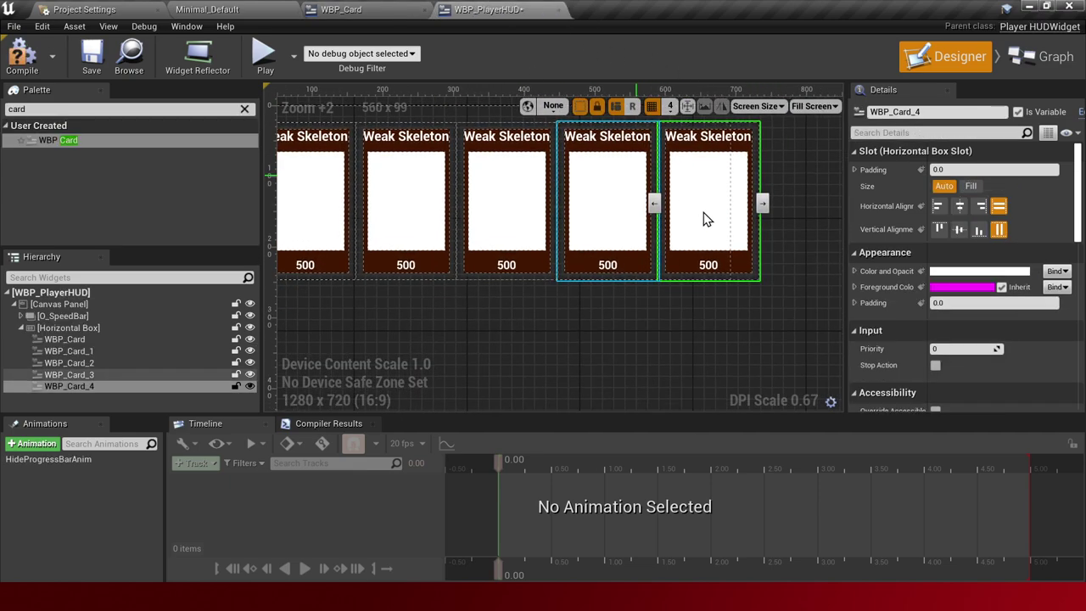
{"action": "scroll", "coordinate": [690, 246], "scroll_direction": "down", "scroll_amount": 2}
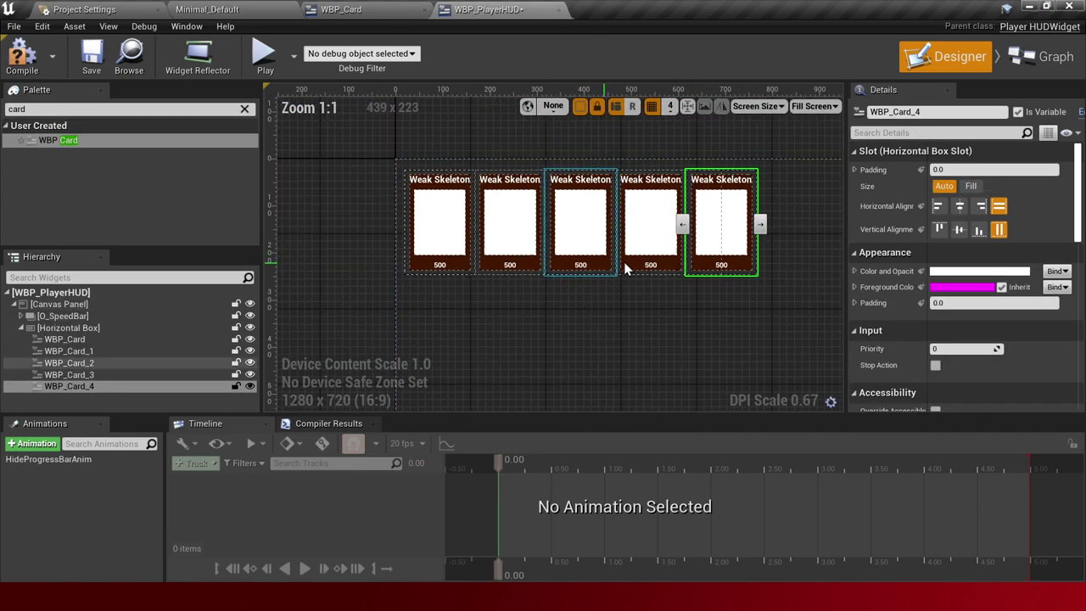
Set the cards' slot Size to Fill and drag the Horizontal Box wider
{"action": "left_click", "coordinate": [108, 339], "text": "shift"}
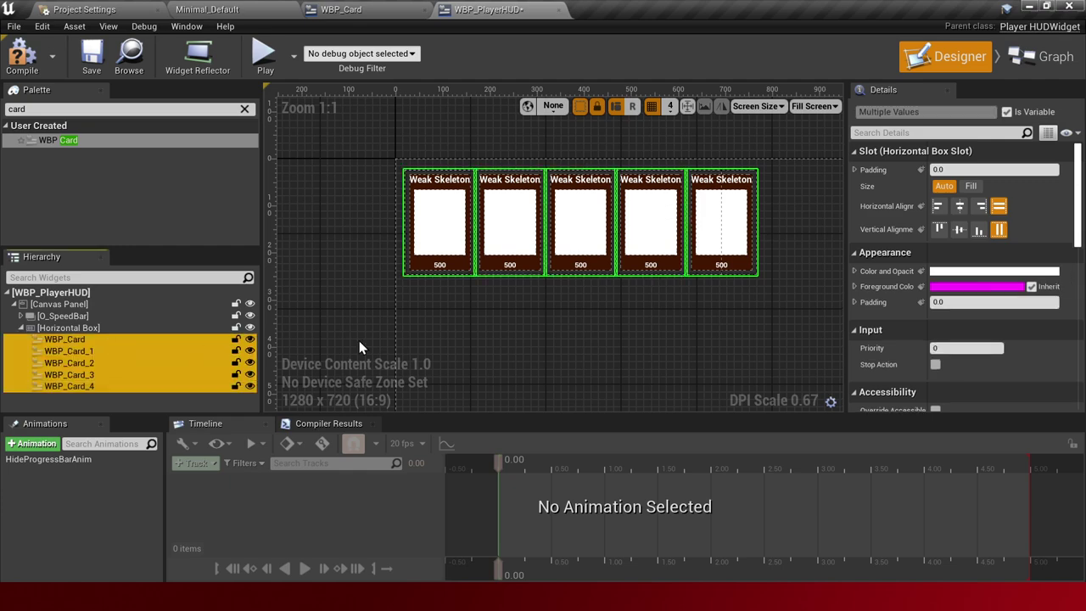
{"action": "left_click", "coordinate": [967, 186]}
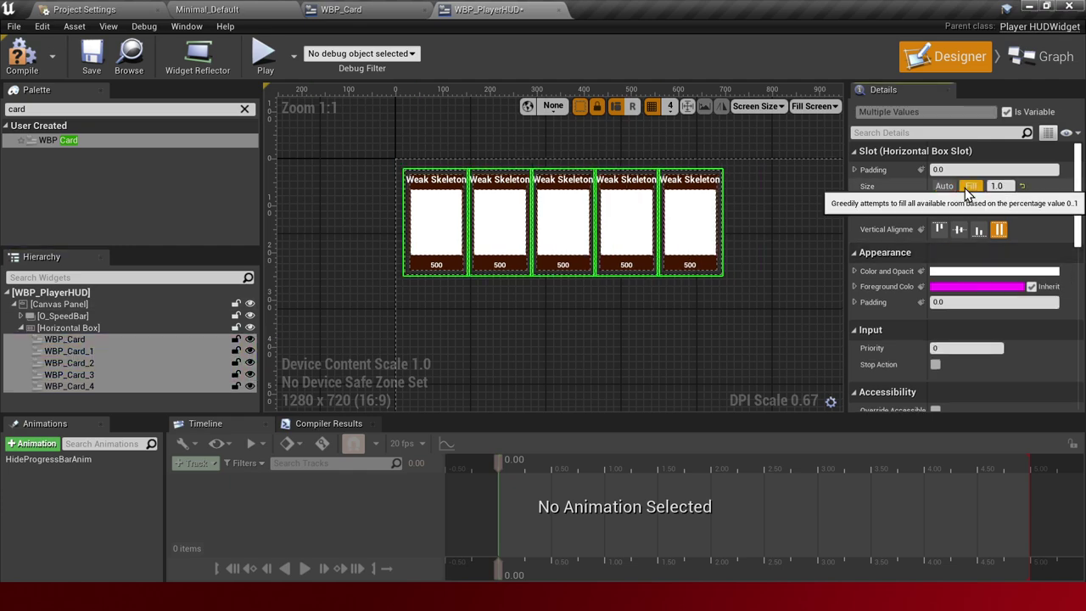
{"action": "left_click", "coordinate": [90, 317]}
{"action": "left_click", "coordinate": [92, 327]}
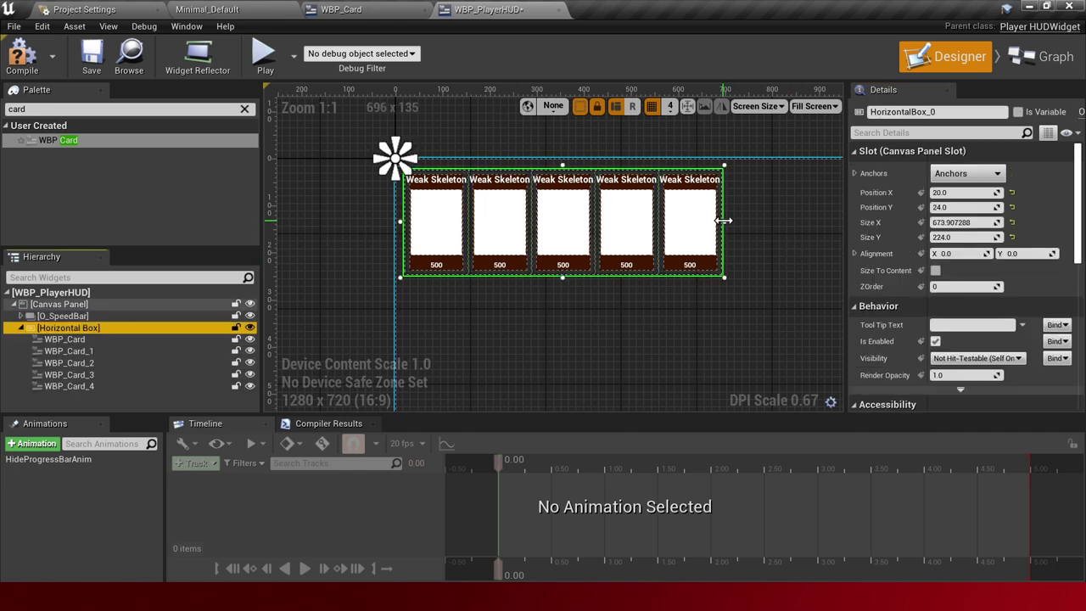
{"action": "mouse_move", "coordinate": [723, 221]}
{"action": "left_mouse_down"}
{"action": "mouse_move", "coordinate": [831, 242]}
{"action": "mouse_move", "coordinate": [811, 254]}
{"action": "left_mouse_up"}
Select all five cards and set horizontal and vertical alignment to Fill
{"action": "left_click", "coordinate": [783, 260]}
{"action": "left_click", "coordinate": [696, 226], "text": "ctrl"}
{"action": "left_click", "coordinate": [605, 229], "text": "ctrl"}
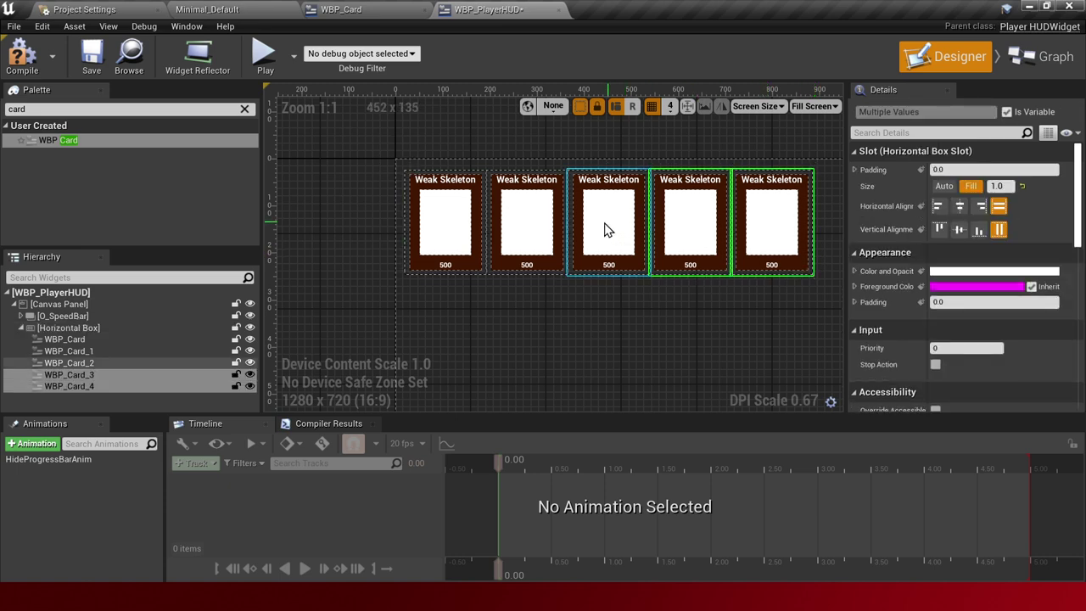
{"action": "left_click", "coordinate": [527, 225], "text": "ctrl"}
{"action": "left_click", "coordinate": [445, 225], "text": "ctrl"}
{"action": "left_click", "coordinate": [960, 206]}
{"action": "left_click", "coordinate": [959, 229]}
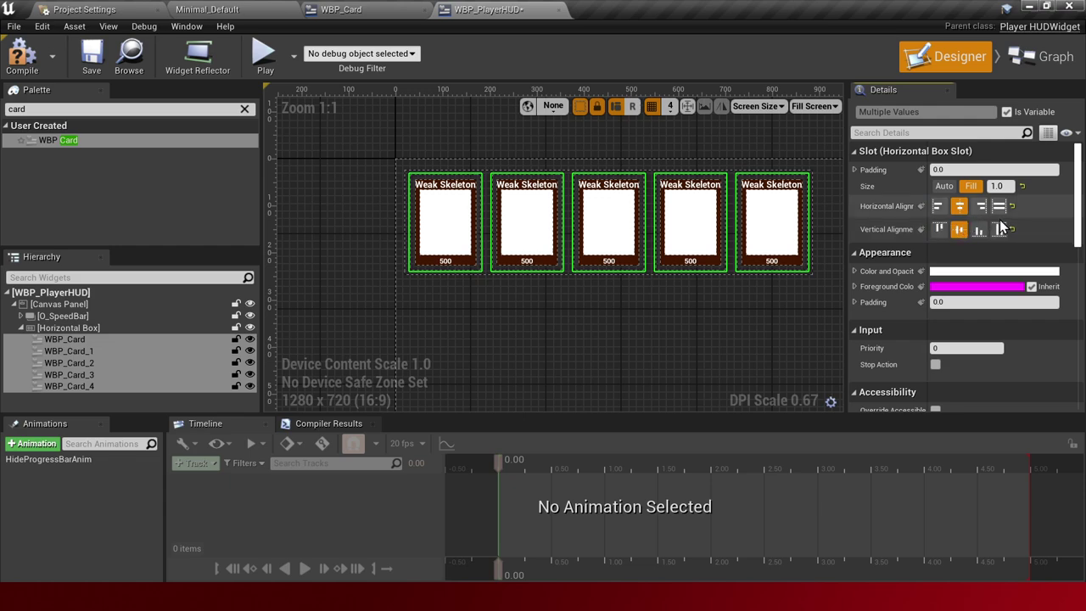
{"action": "scroll", "coordinate": [781, 195], "scroll_direction": "up", "scroll_amount": 2}
{"action": "scroll", "coordinate": [647, 250], "scroll_direction": "up", "scroll_amount": 3}
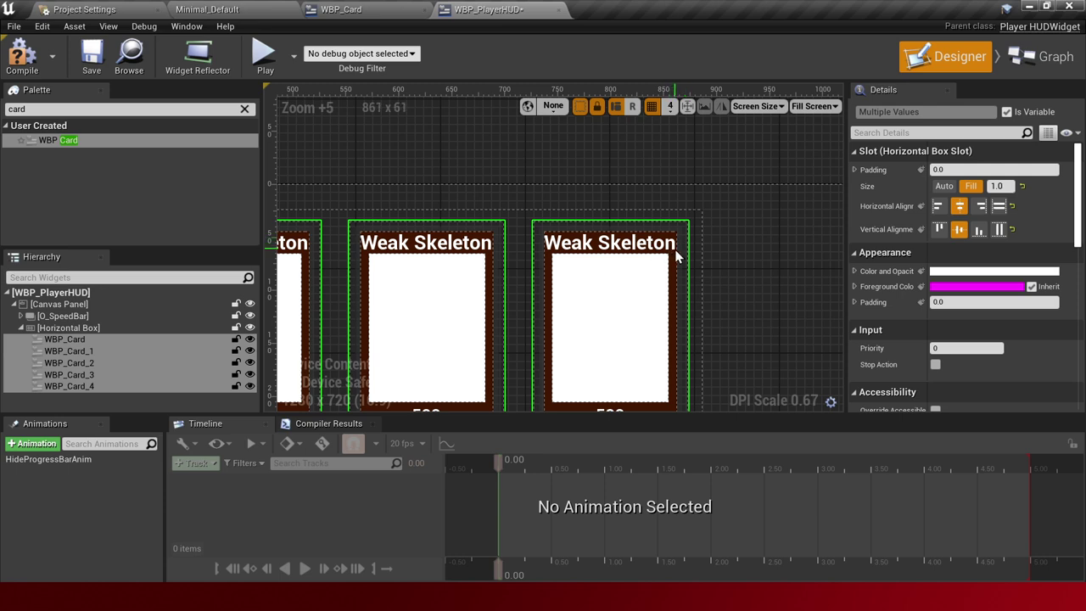
{"action": "left_click", "coordinate": [998, 207]}
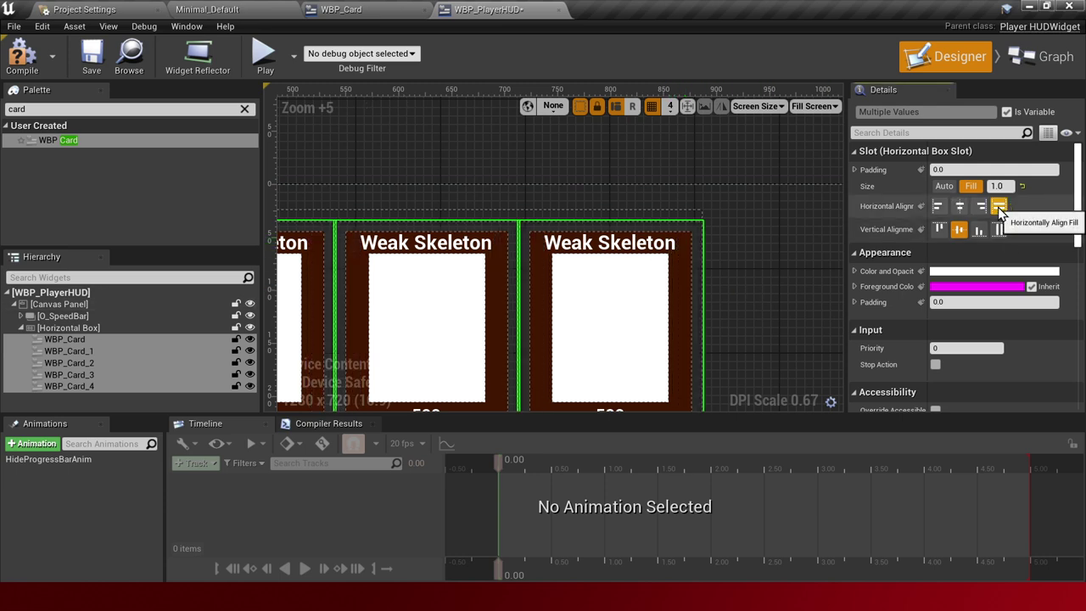
{"action": "left_click", "coordinate": [999, 230]}
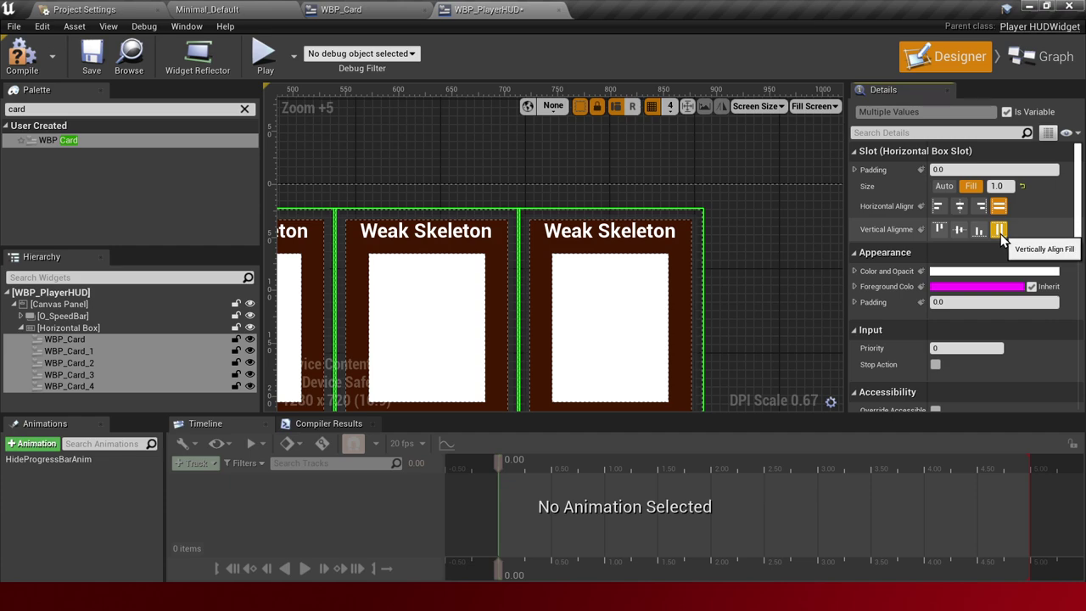
Compare centre alignment against Fill, leaving the cards set to Fill
{"action": "scroll", "coordinate": [728, 292], "scroll_direction": "down", "scroll_amount": 4}
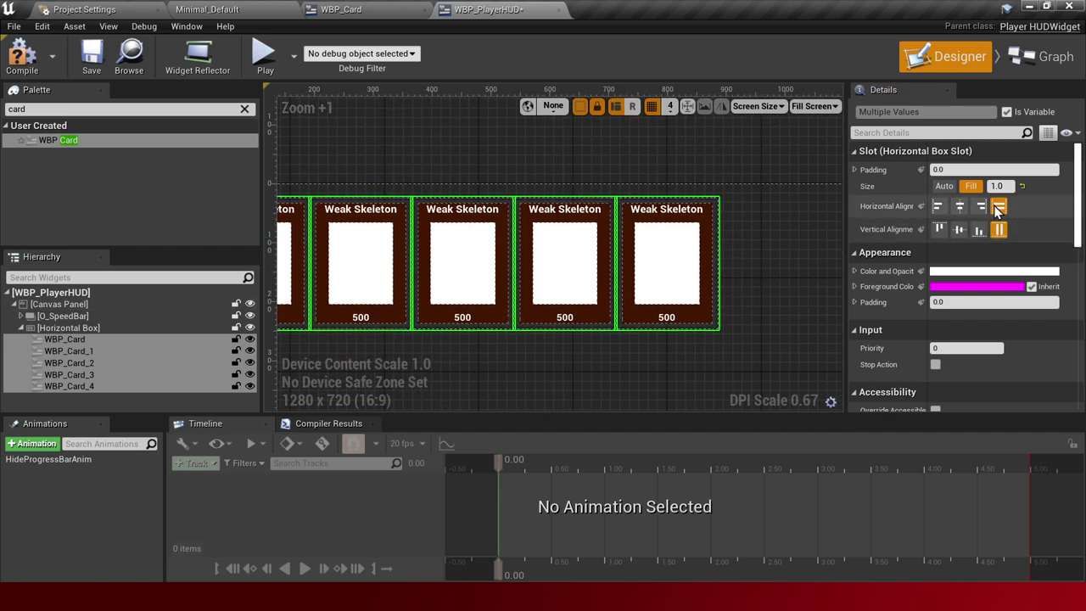
{"action": "left_click", "coordinate": [960, 208]}
{"action": "left_click", "coordinate": [959, 230]}
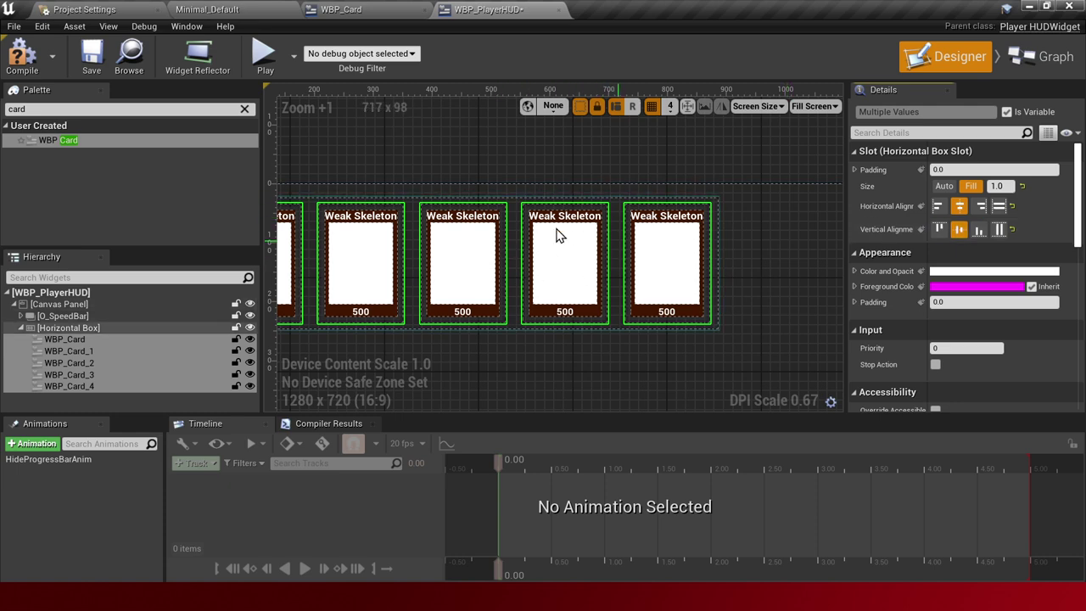
{"action": "left_click", "coordinate": [999, 206]}
{"action": "left_click", "coordinate": [998, 230]}
{"action": "scroll", "coordinate": [659, 268], "scroll_direction": "down", "scroll_amount": 3}
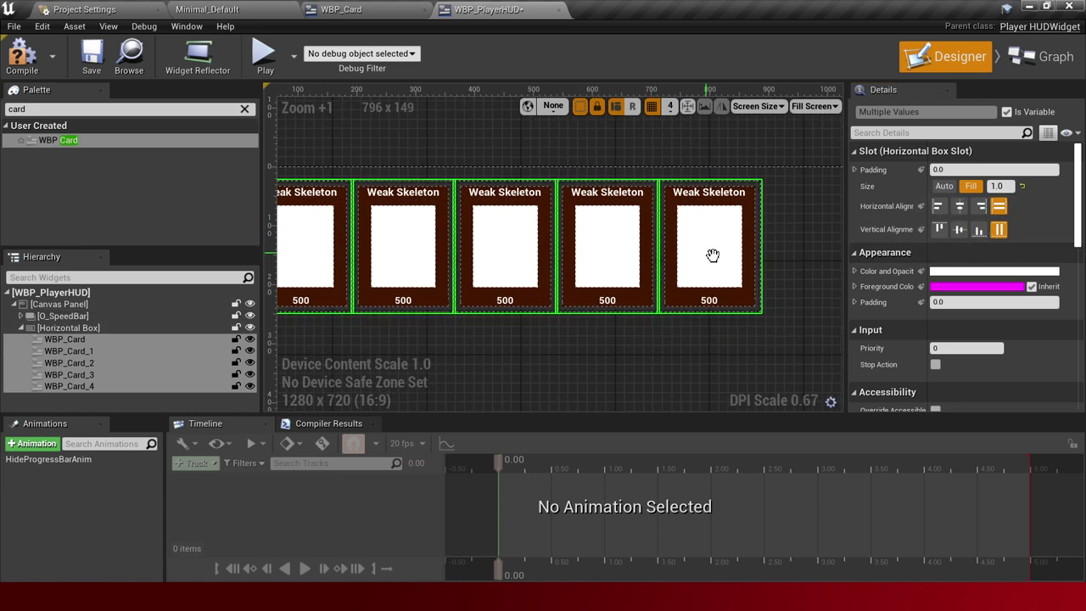
{"action": "left_click", "coordinate": [662, 327]}
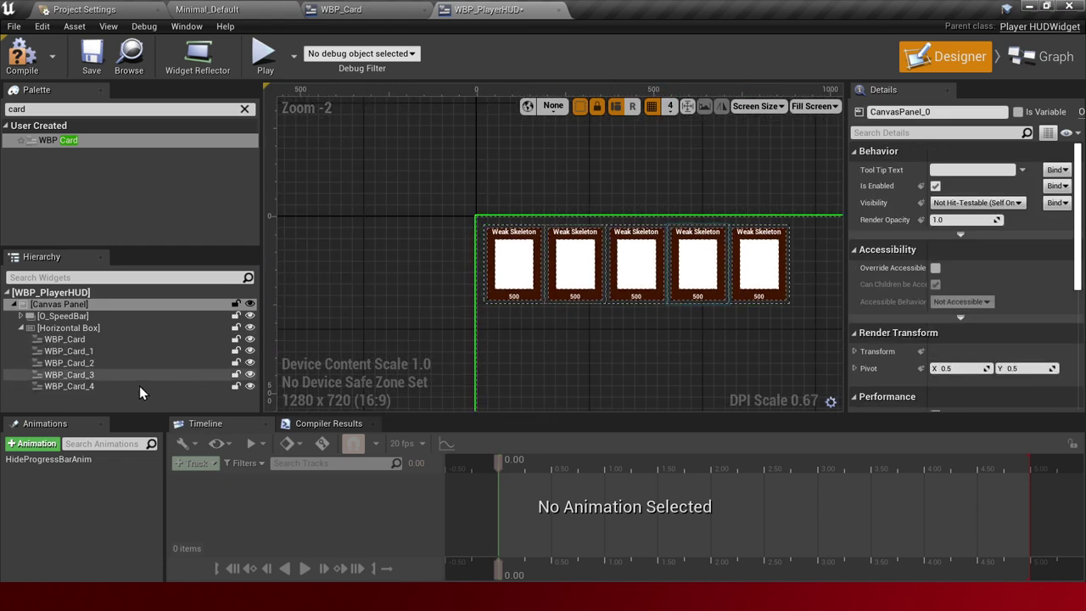
Check the single card's width in WBP_Card to work out the row width
{"action": "left_click", "coordinate": [137, 329]}
{"action": "scroll", "coordinate": [573, 252], "scroll_direction": "up", "scroll_amount": 4}
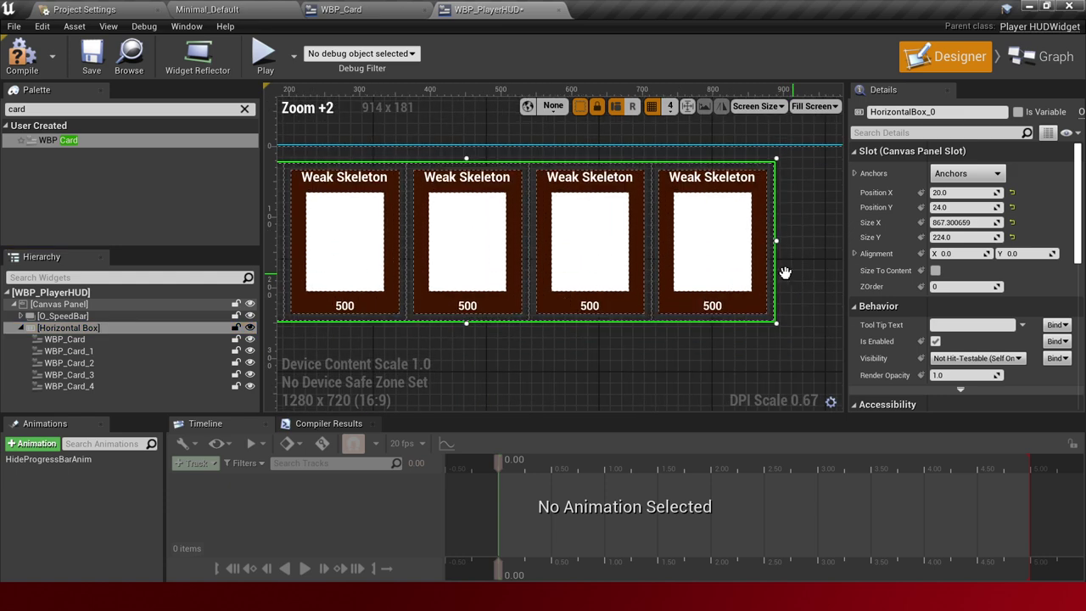
{"action": "double_click", "coordinate": [573, 252]}
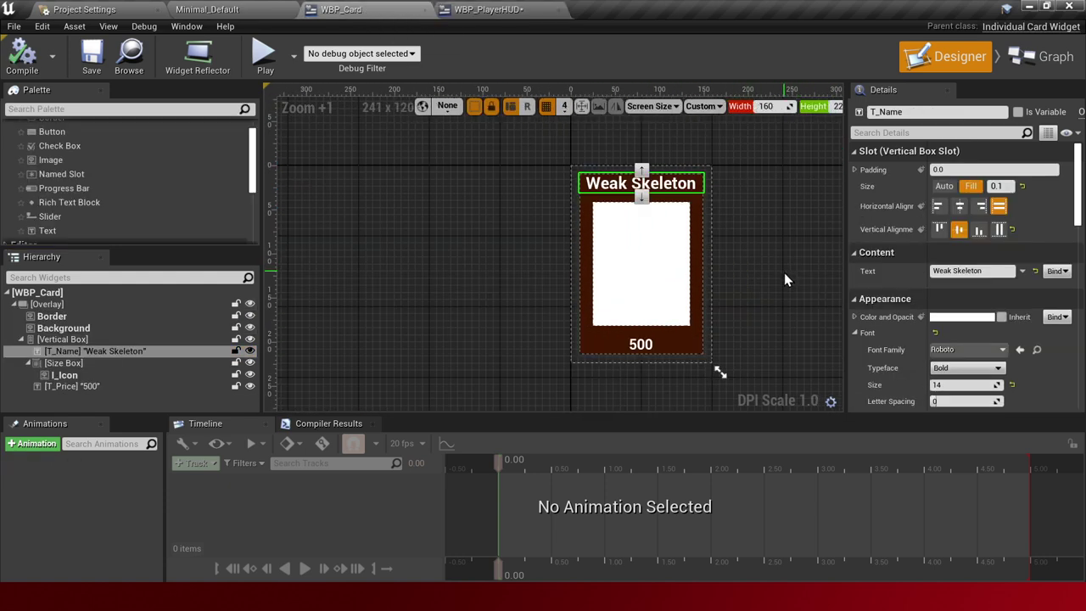
{"action": "key", "text": "alt+Tab"}
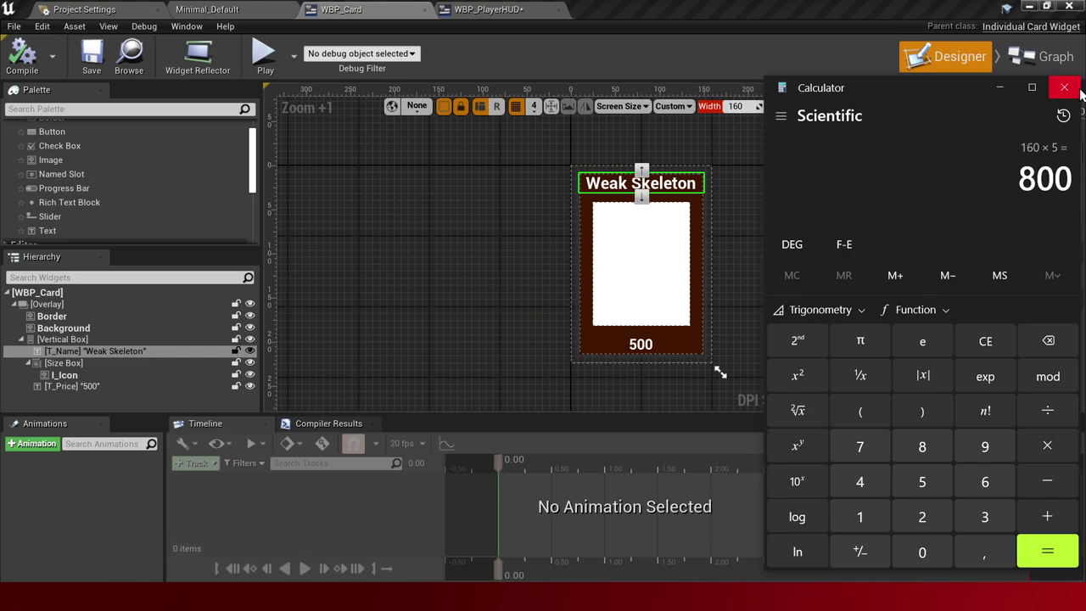
{"action": "left_click", "coordinate": [1071, 89]}
{"action": "left_click", "coordinate": [488, 9]}
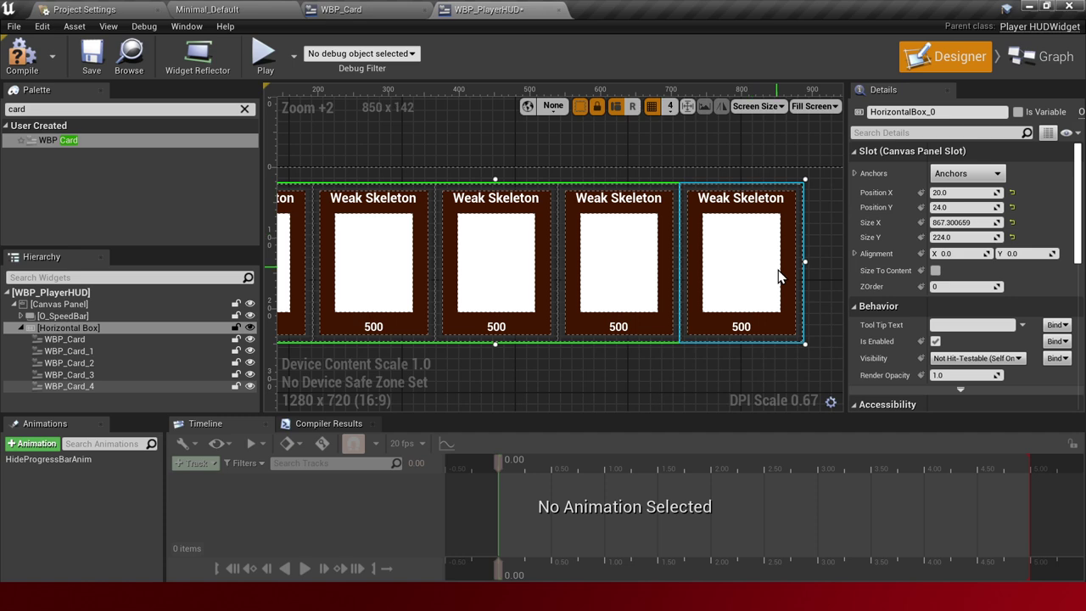
Set the card row Horizontal Box's Size X to 820
{"action": "scroll", "coordinate": [591, 204], "scroll_direction": "down", "scroll_amount": 3}
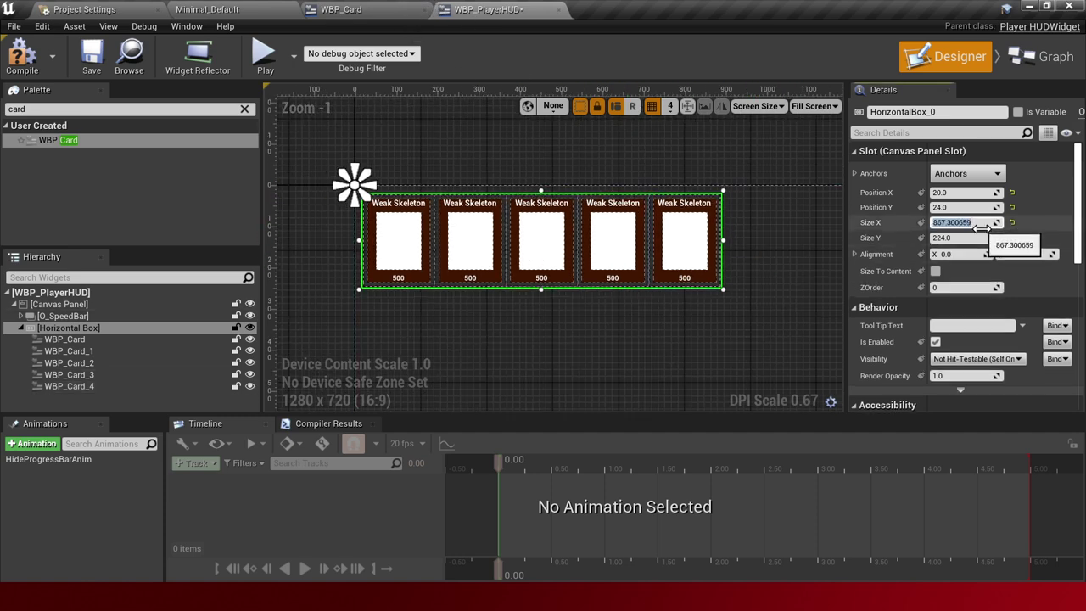
{"action": "left_click", "coordinate": [981, 222]}
{"action": "type", "text": "830"}
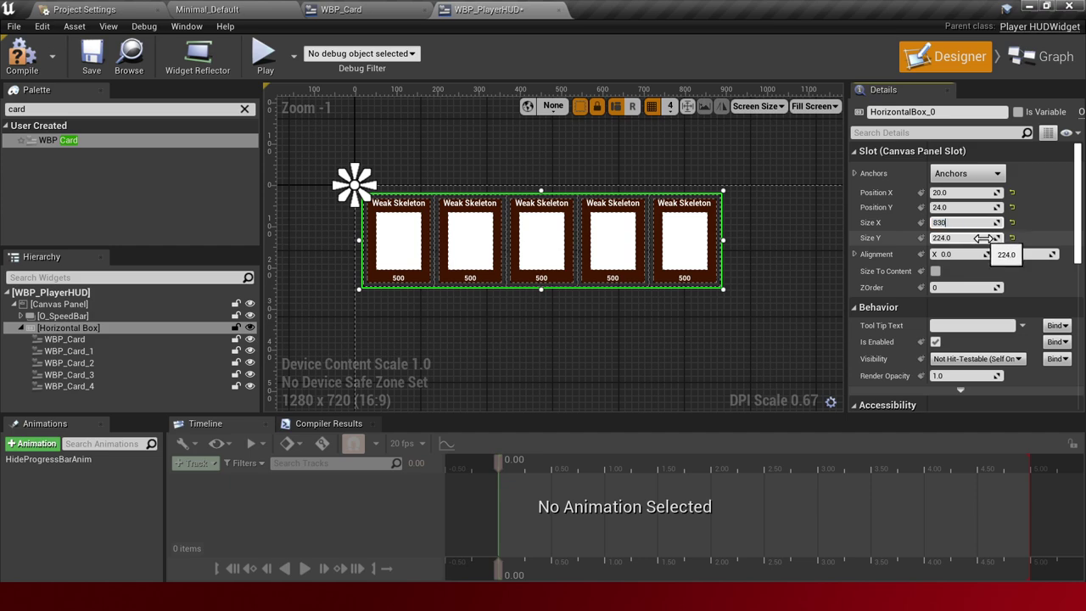
{"action": "type", "text": "800"}
{"action": "key", "text": "Return"}
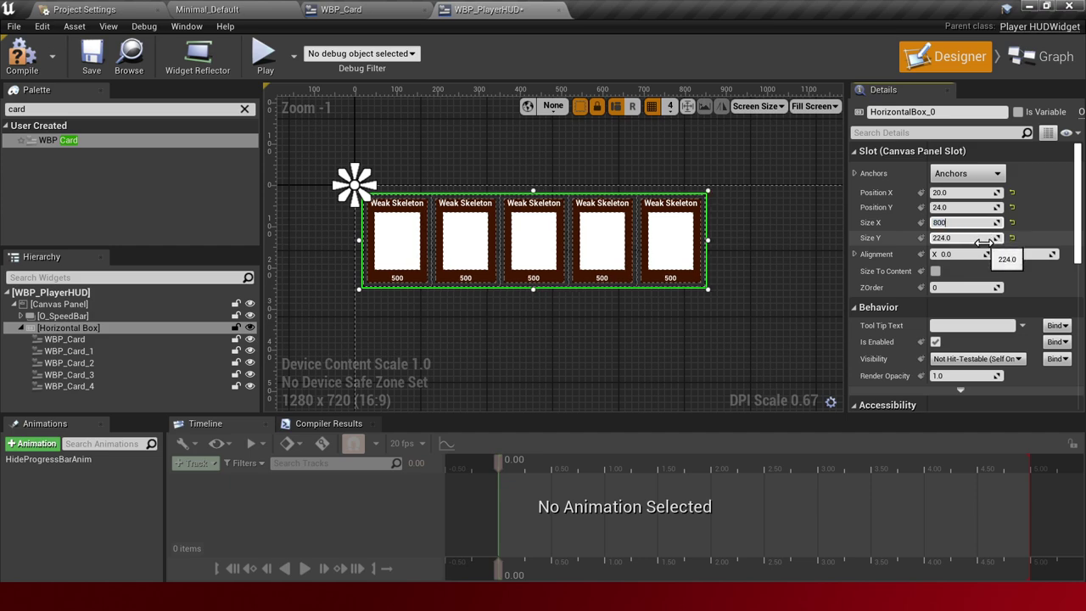
{"action": "key", "text": "Return"}
{"action": "type", "text": "820"}
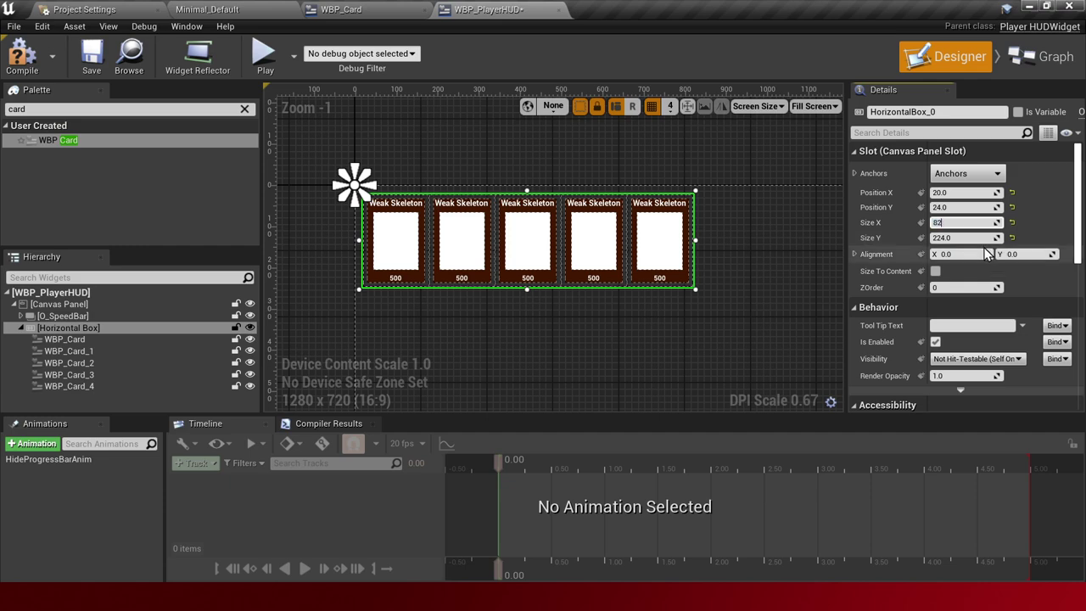
{"action": "key", "text": "Return"}
Play the level with Alt+P to view the five cards on screen
{"action": "left_click", "coordinate": [462, 156]}
{"action": "scroll", "coordinate": [591, 249], "scroll_direction": "down", "scroll_amount": 2}
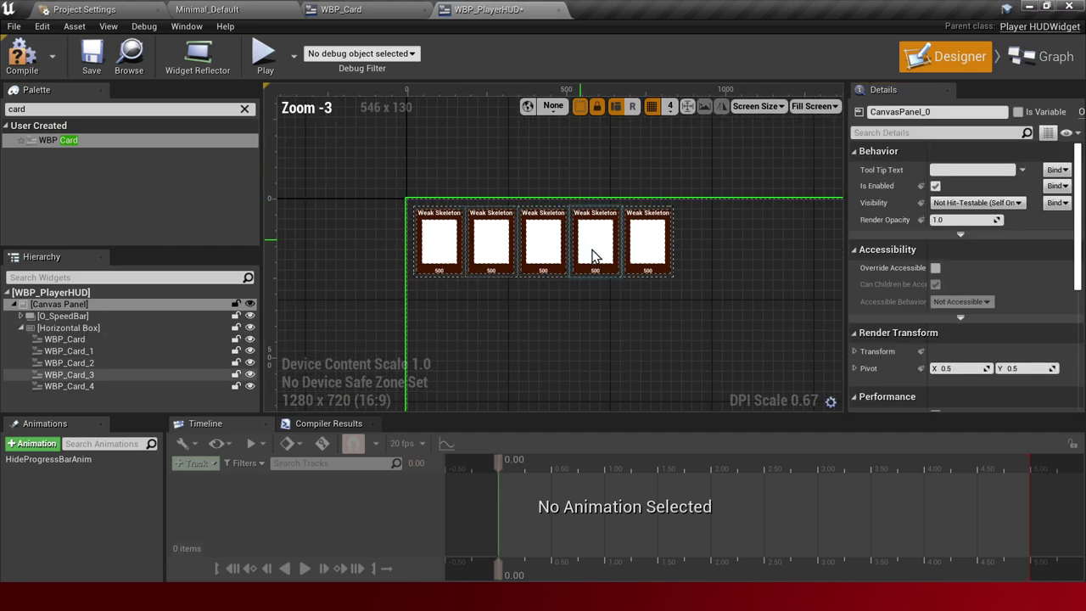
{"action": "scroll", "coordinate": [592, 249], "scroll_direction": "down", "scroll_amount": 1}
{"action": "right_click_drag", "start_coordinate": [591, 250], "coordinate": [653, 315]}
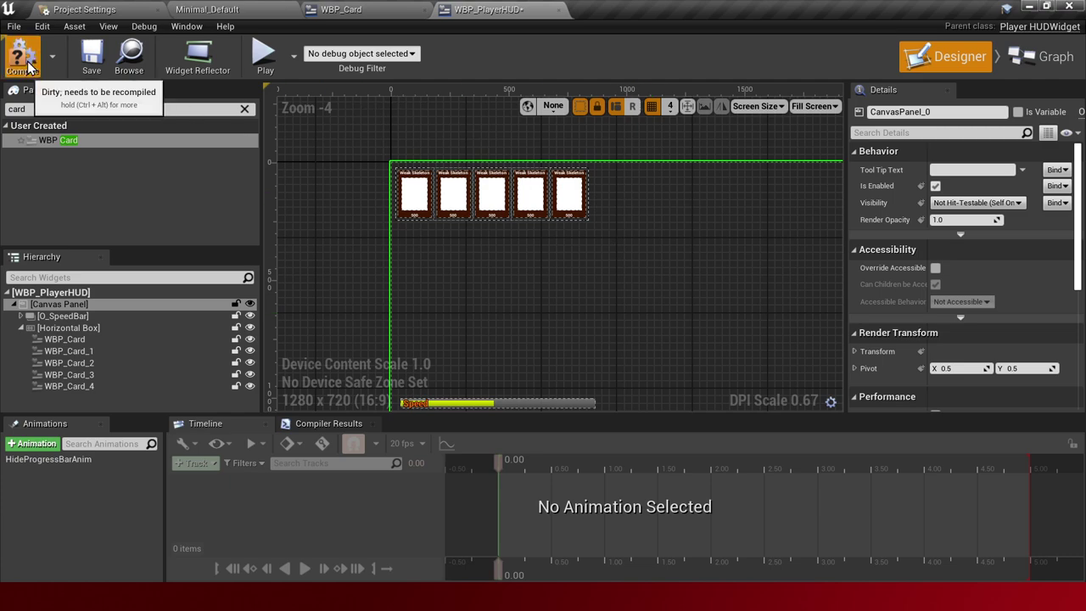
{"action": "left_click", "coordinate": [208, 9]}
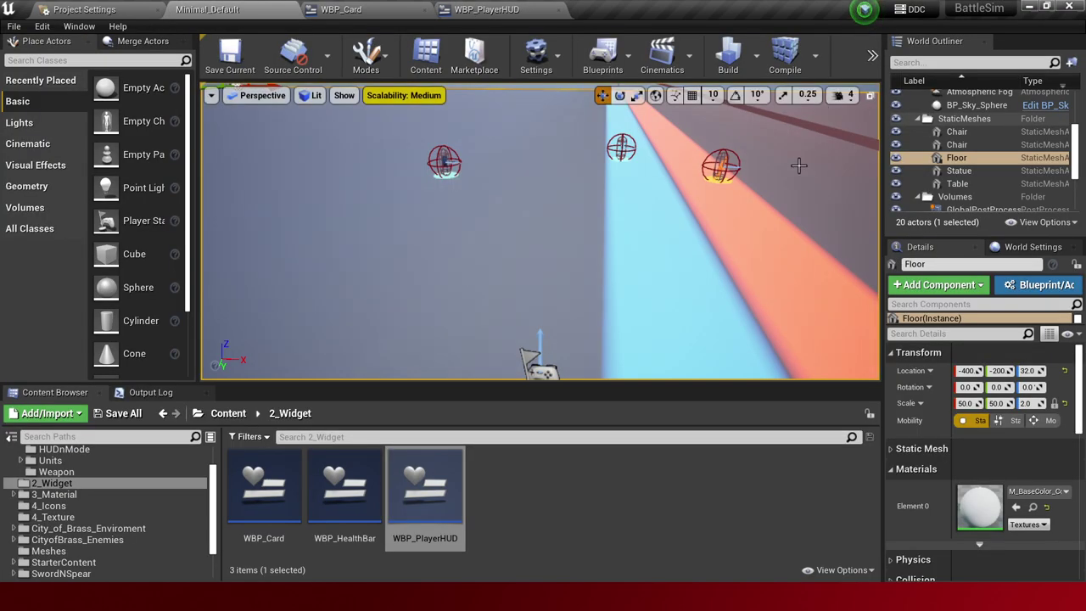
{"action": "key", "text": "alt+p"}
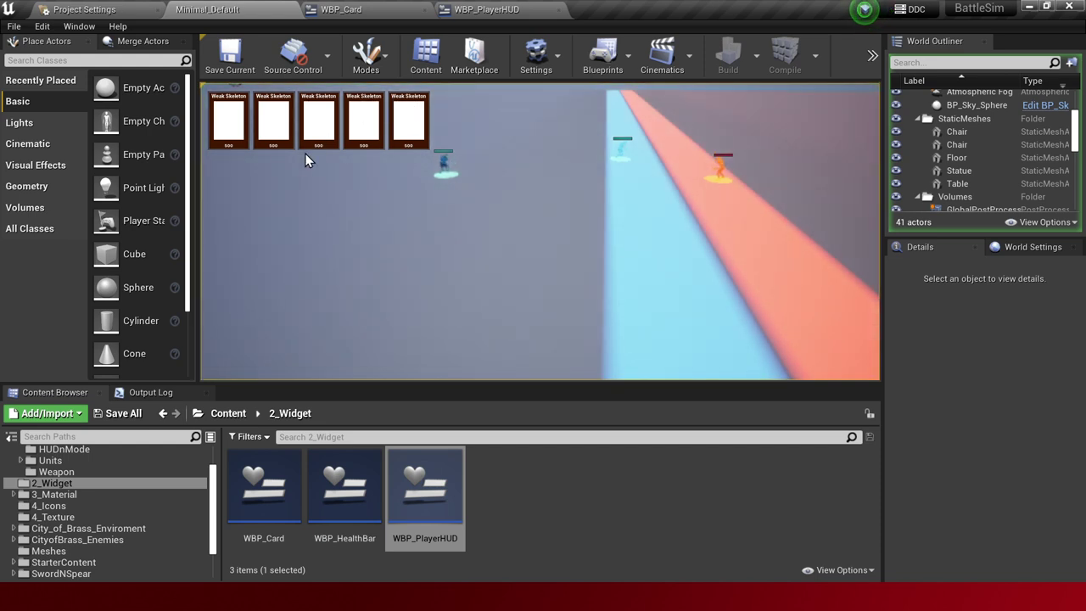